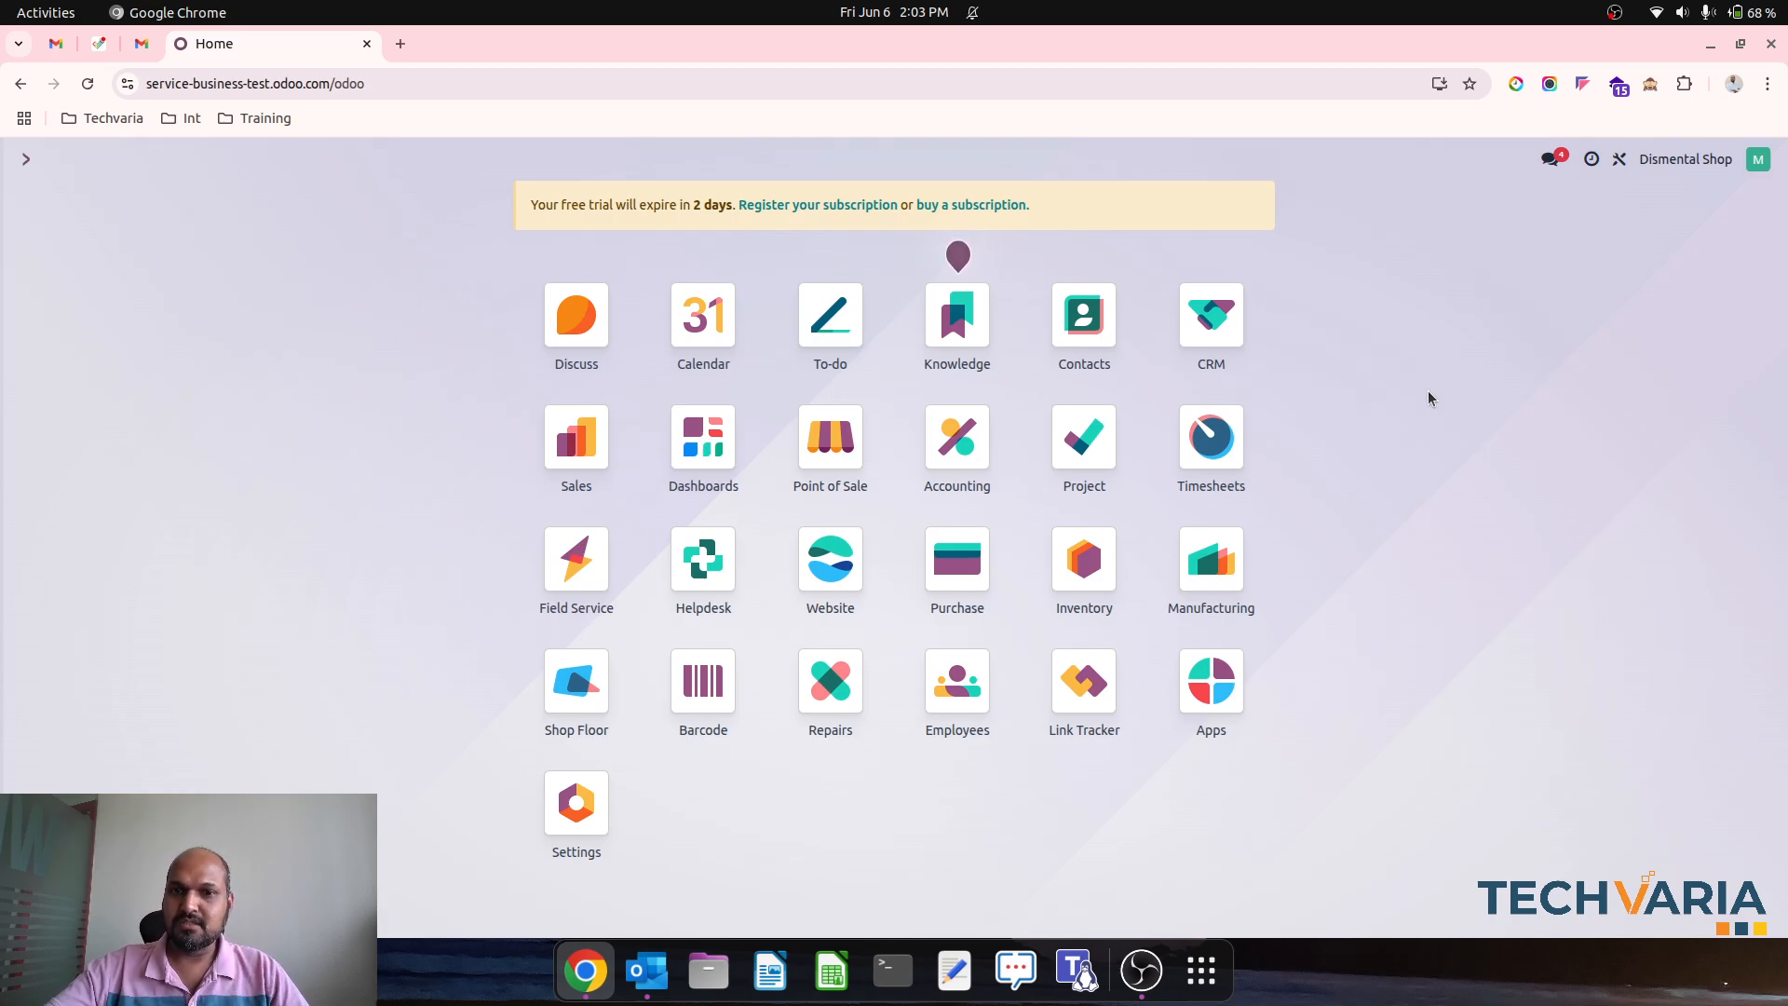
Open the Old Laptop product from the Inventory product catalogue to review its general information.
click(1080, 558)
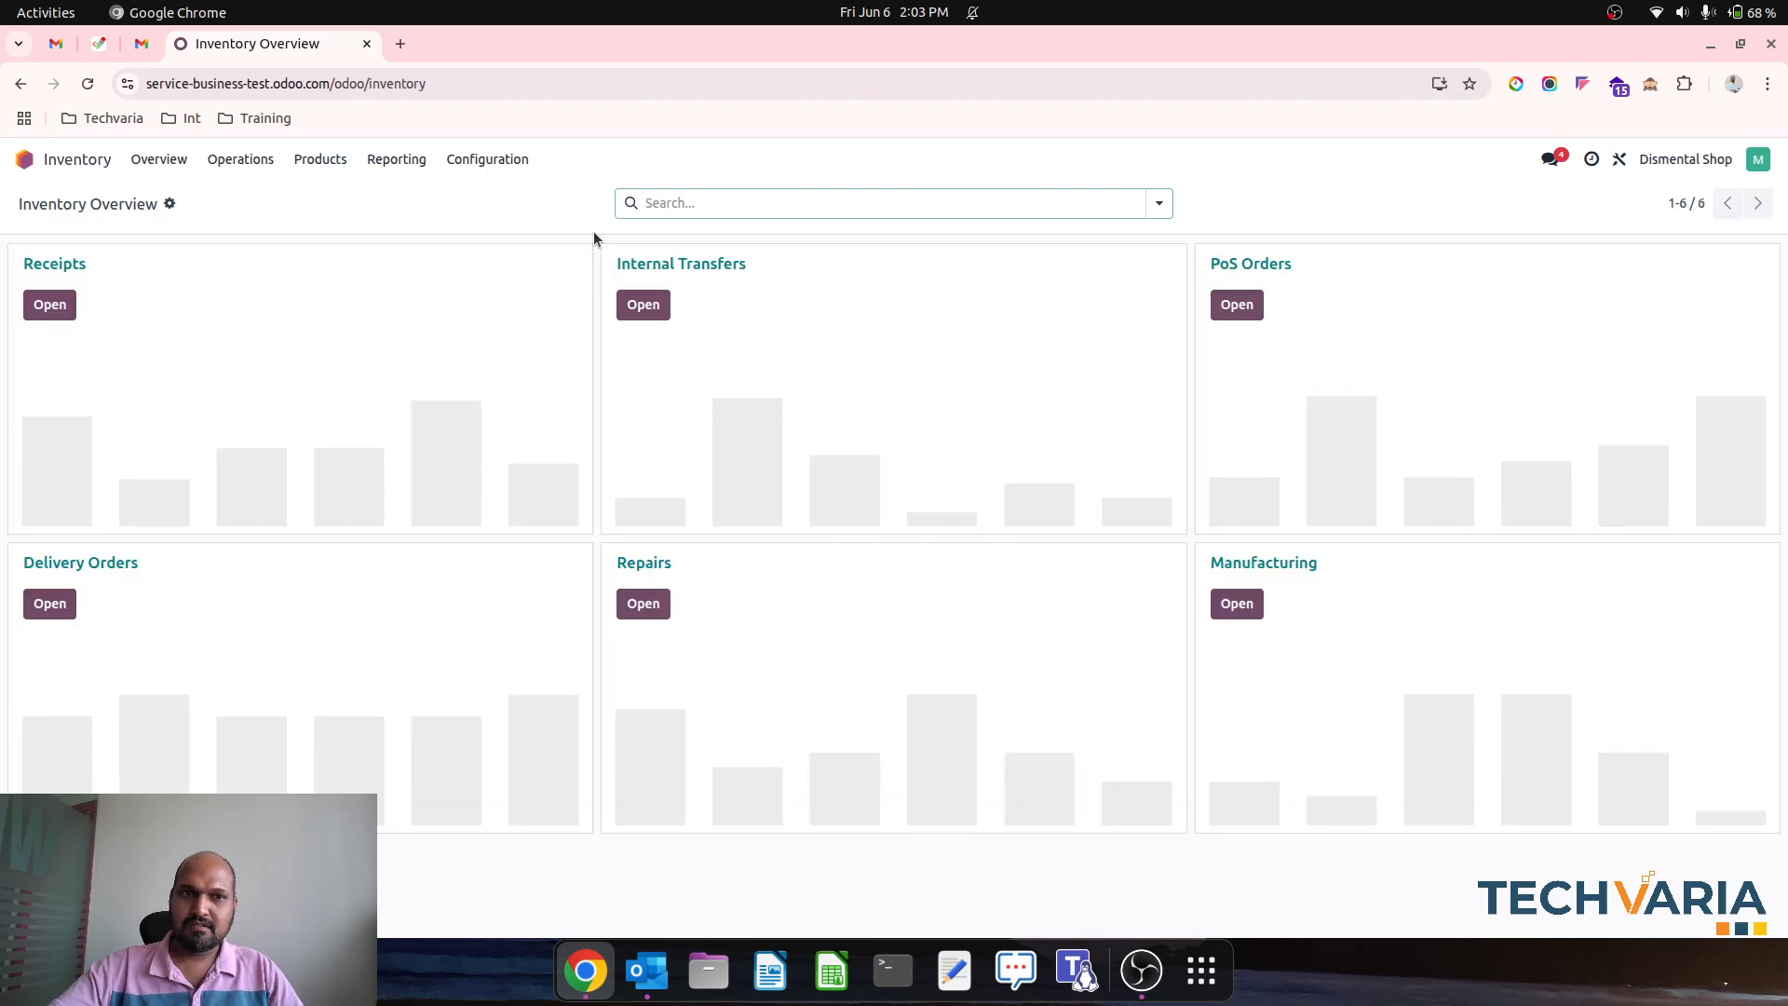
click(323, 159)
click(354, 194)
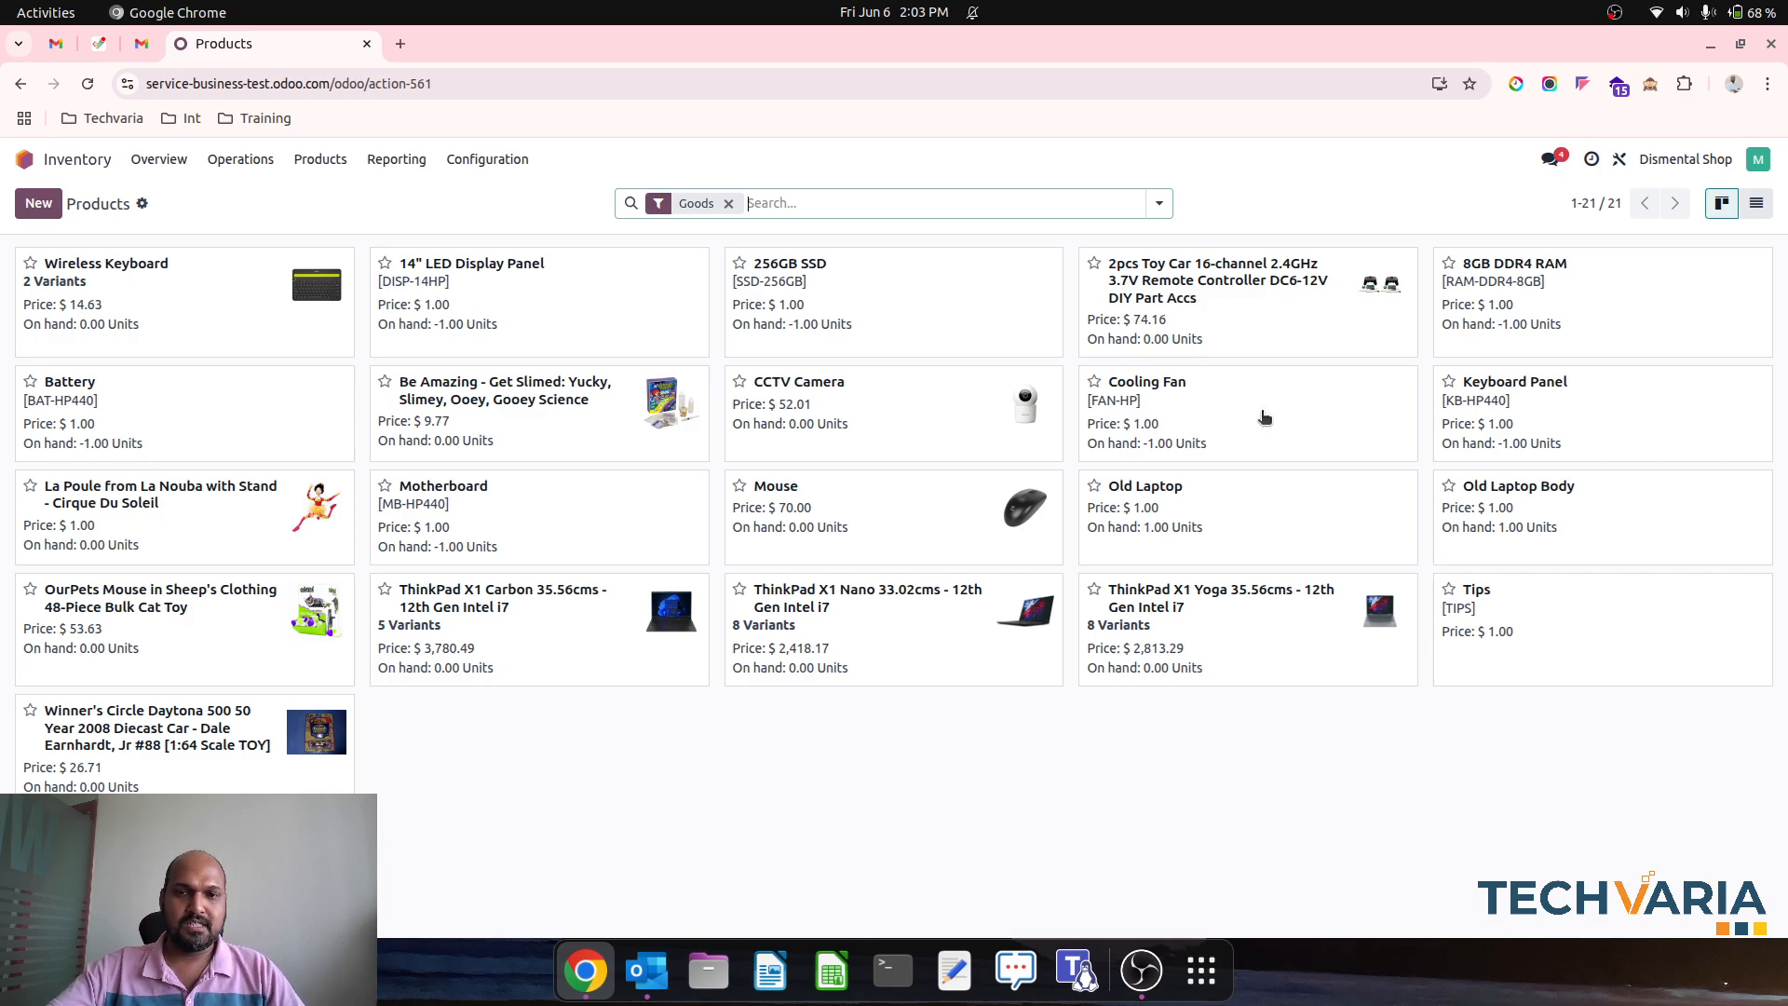
click(1239, 498)
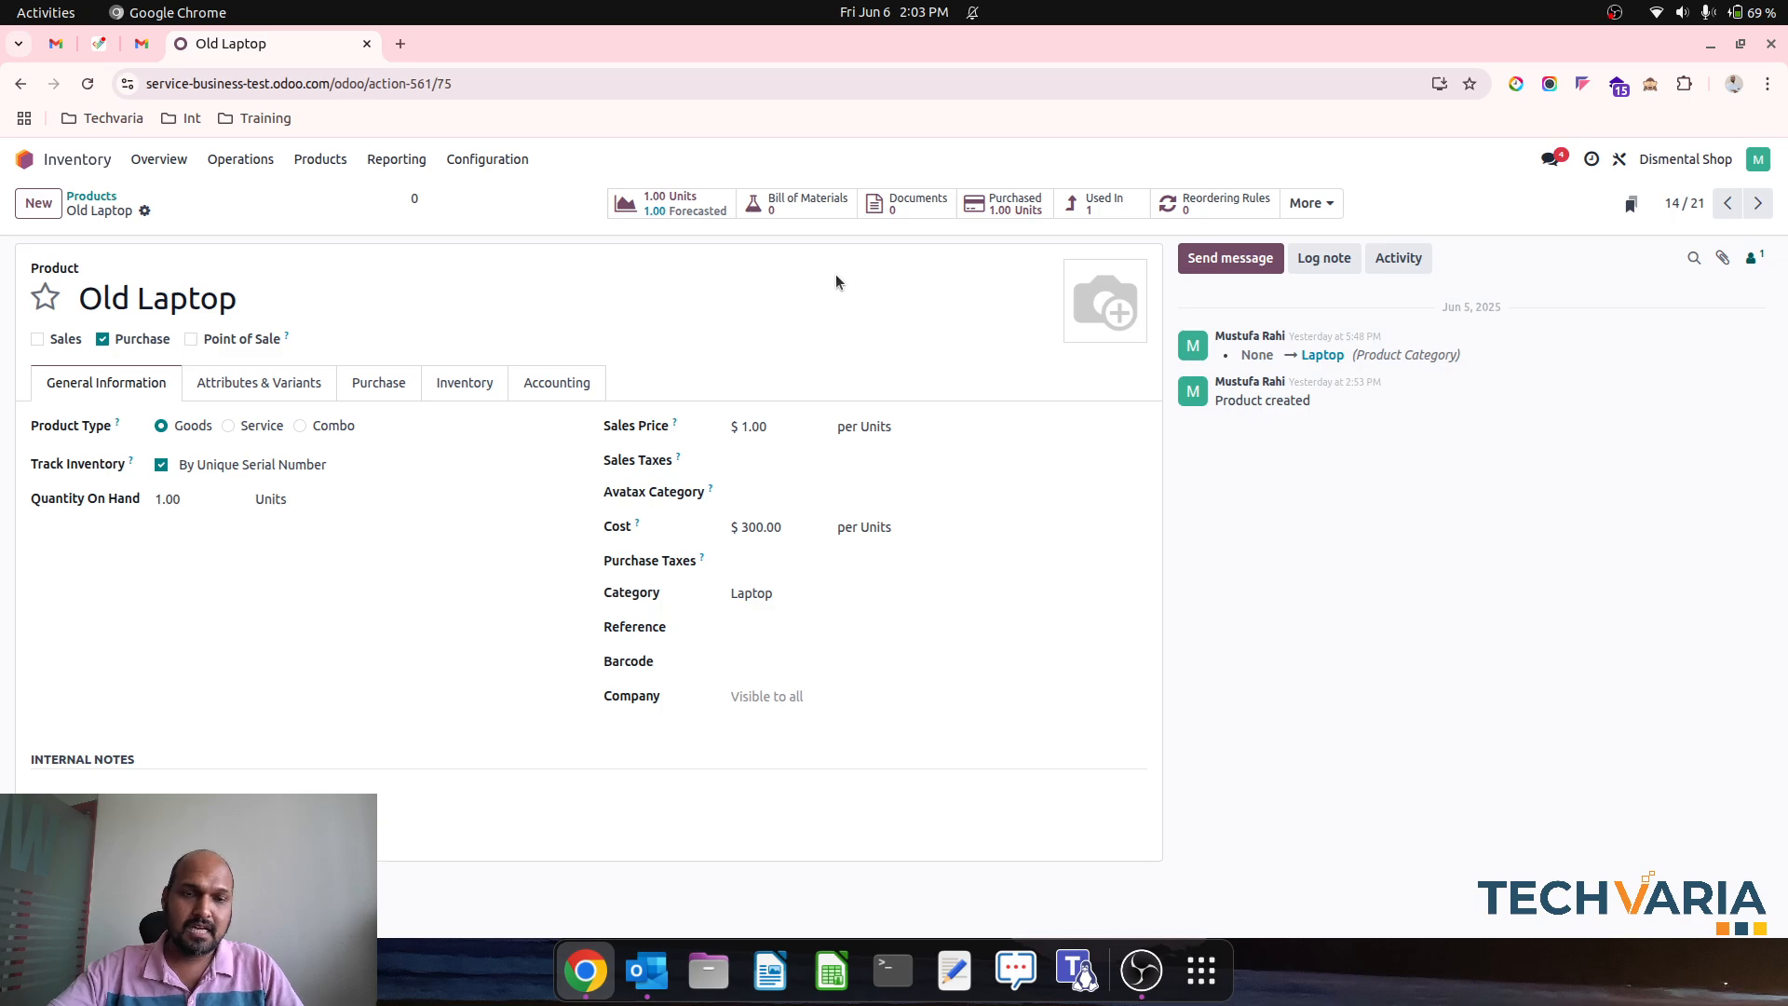
Open the bill of materials of the Old Laptop Body product.
click(104, 197)
click(1508, 523)
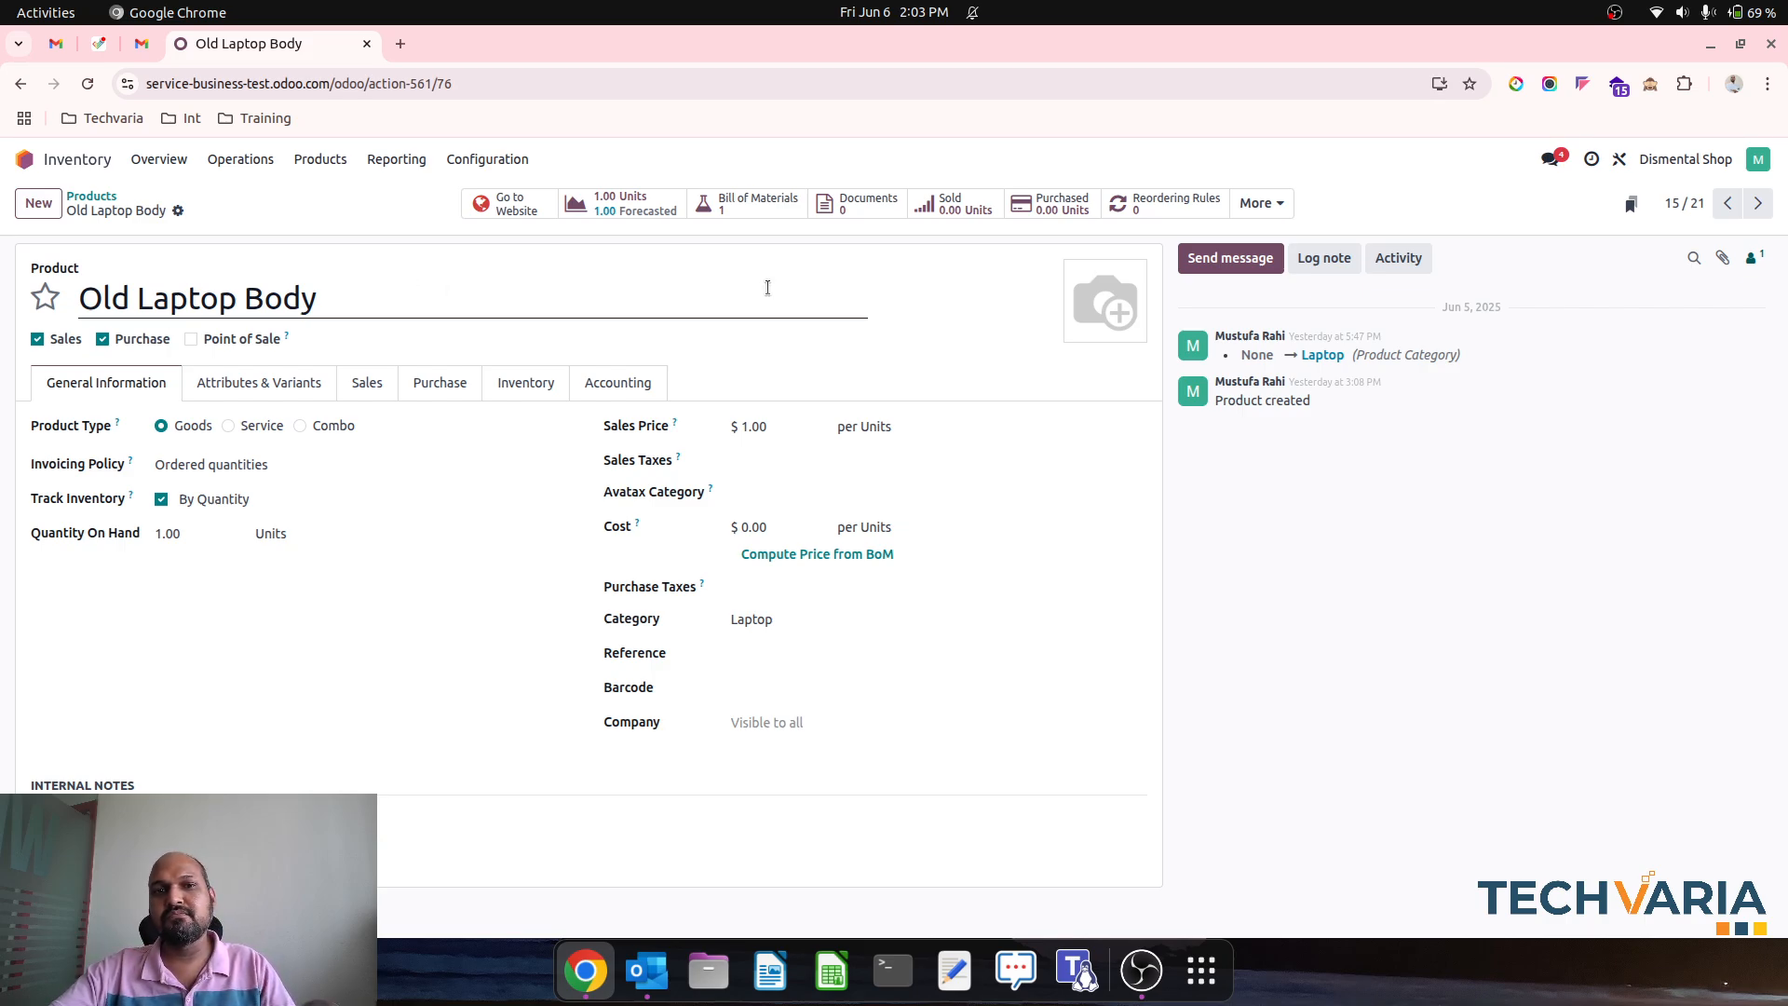
click(755, 201)
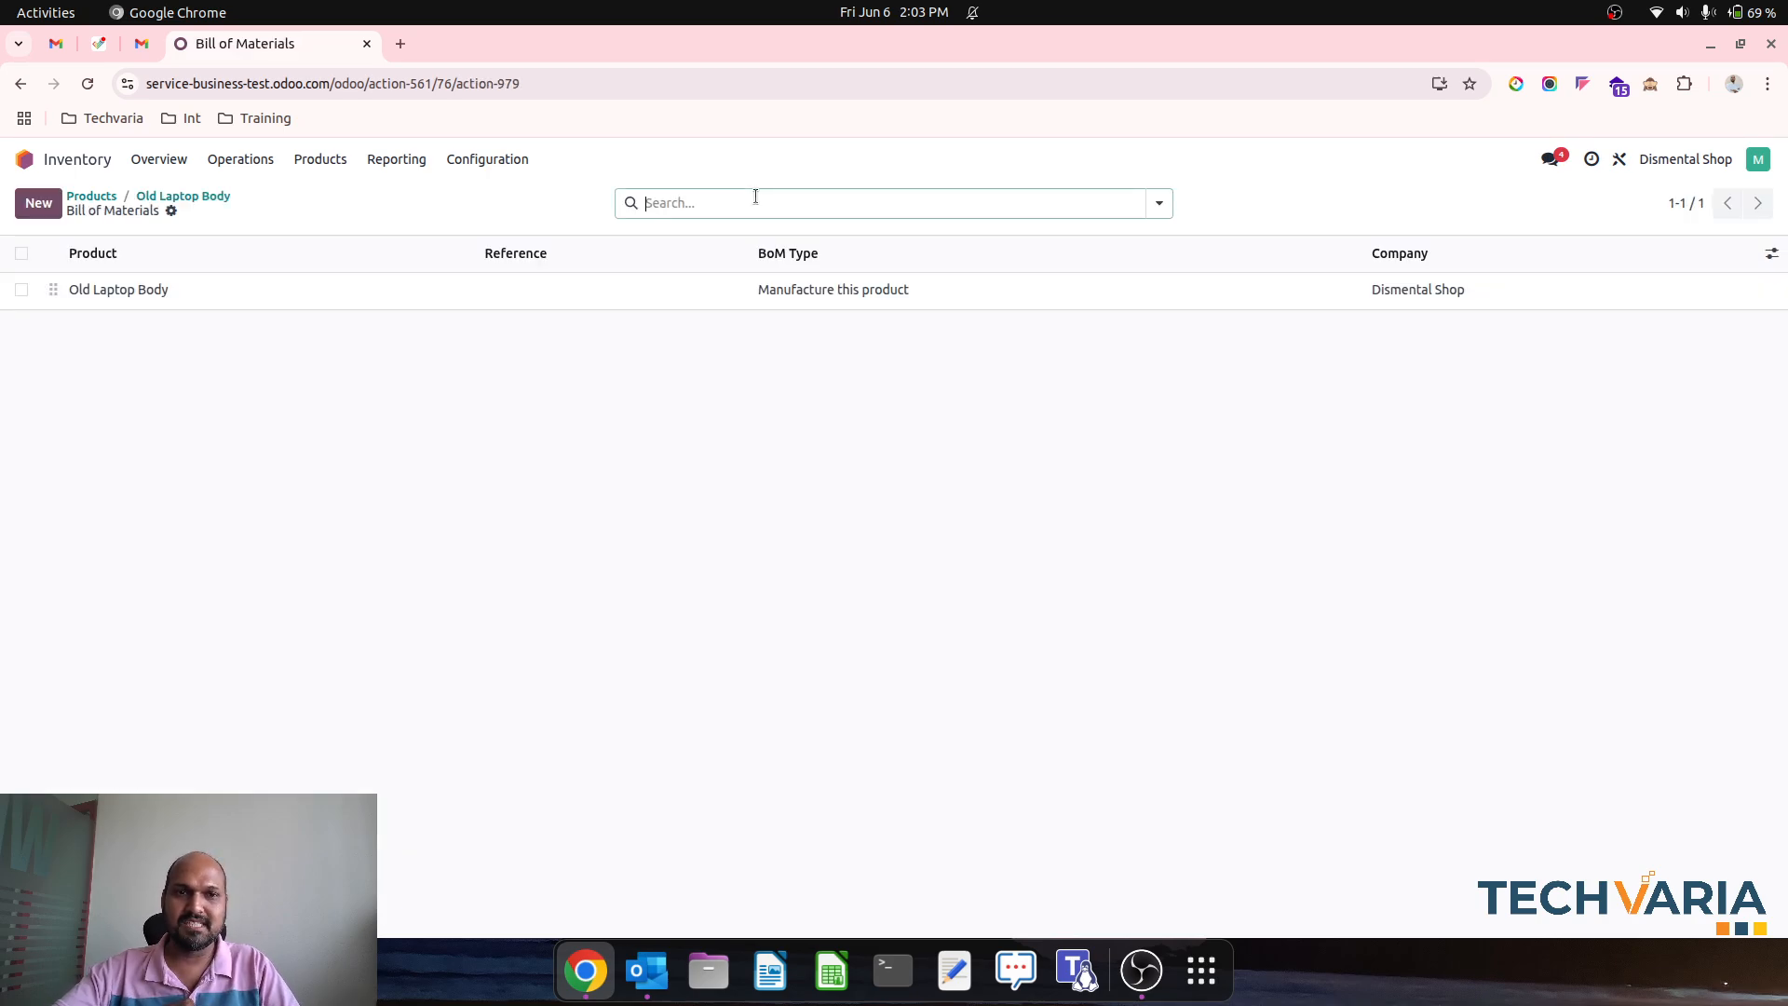
click(400, 294)
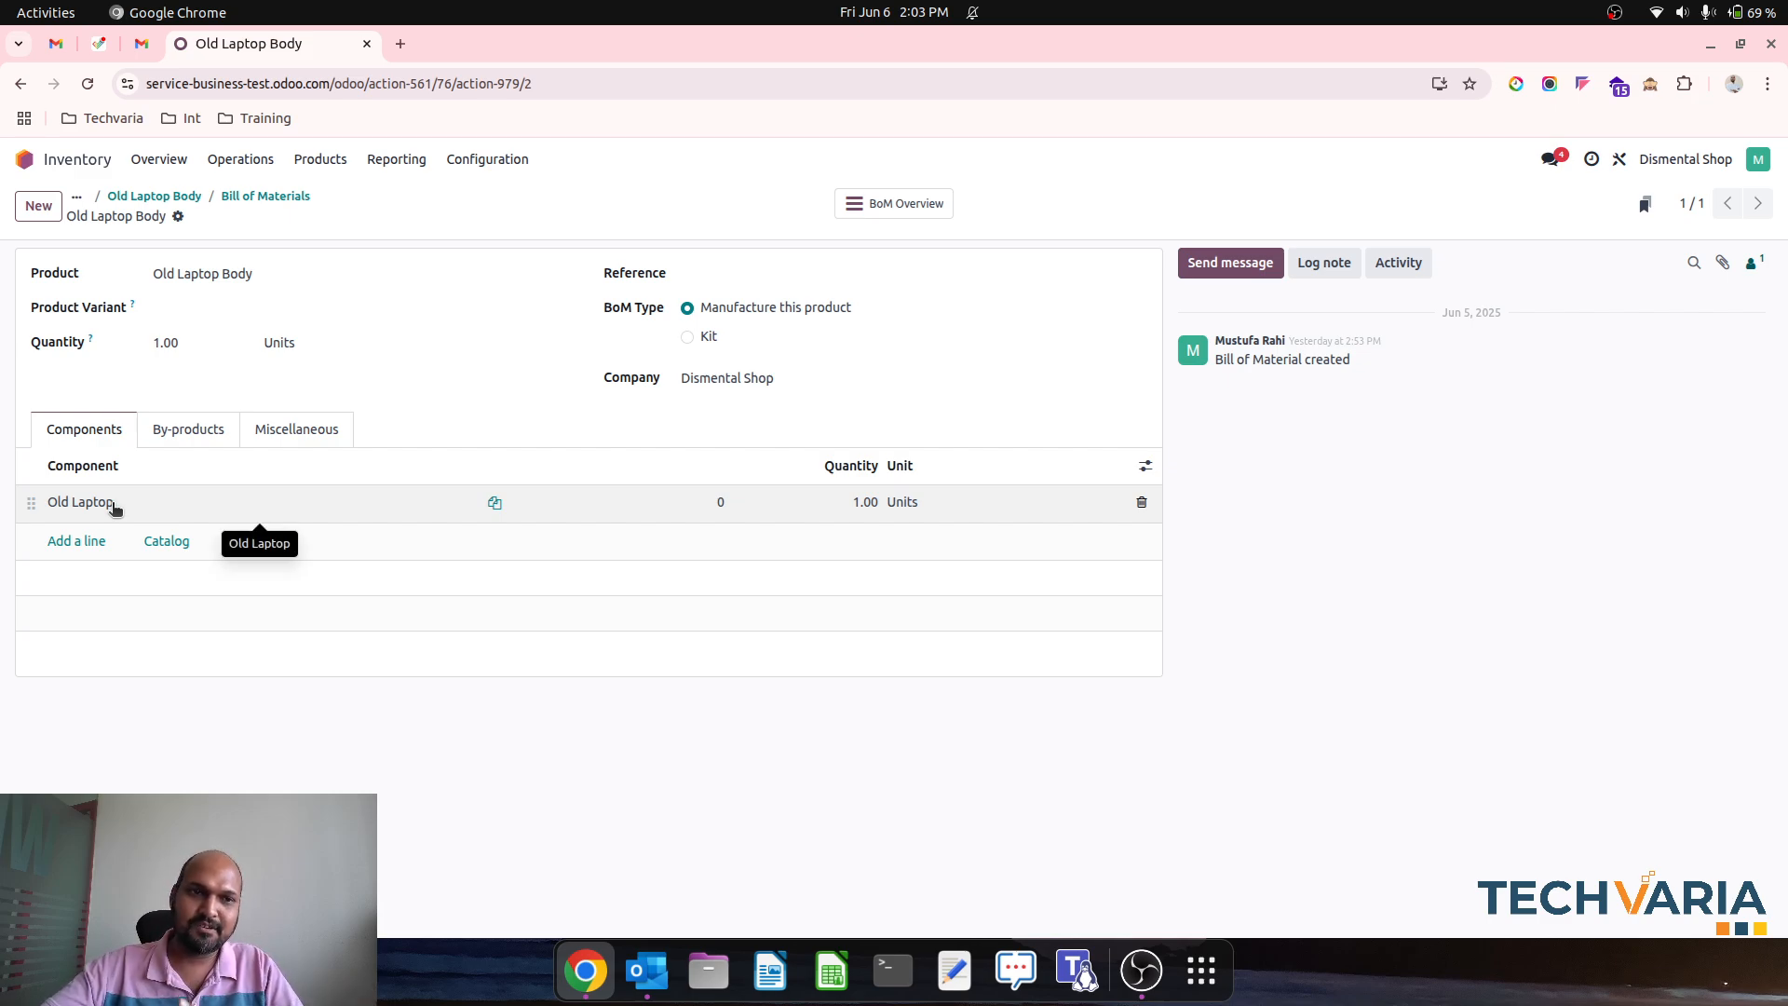
Review the components and by-products of the Old Laptop Body bill of materials, including the by-products' cost shares.
click(178, 441)
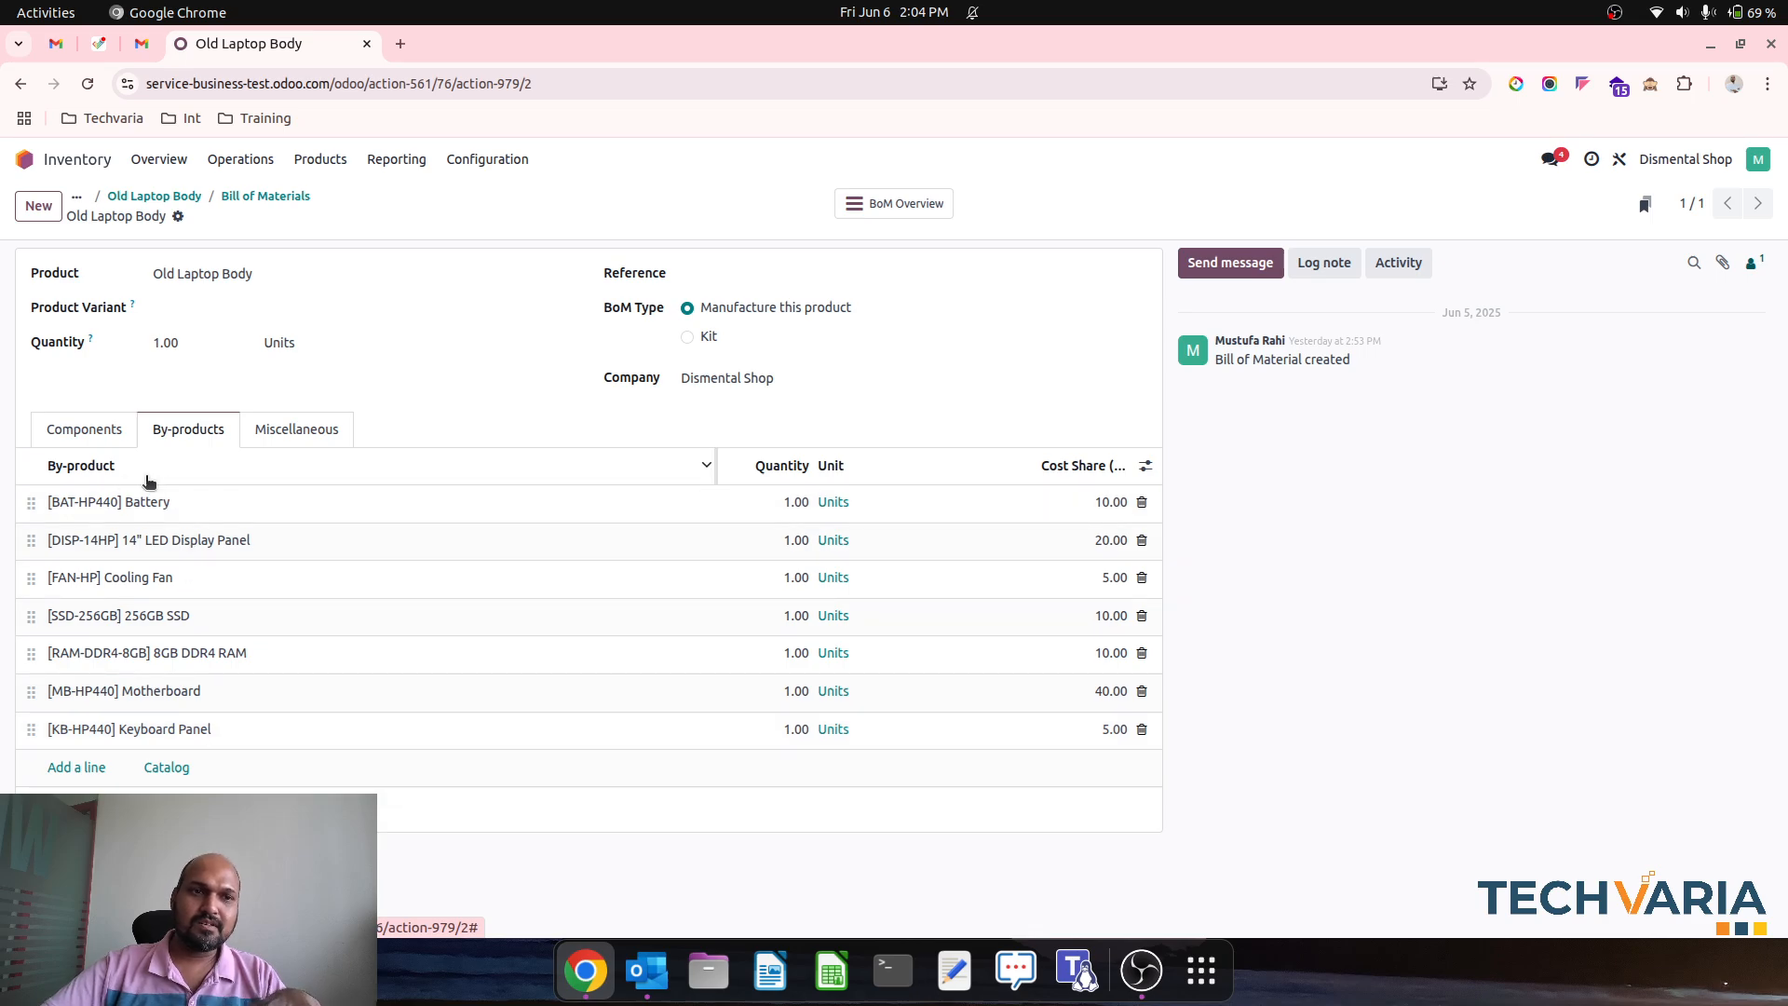
click(103, 434)
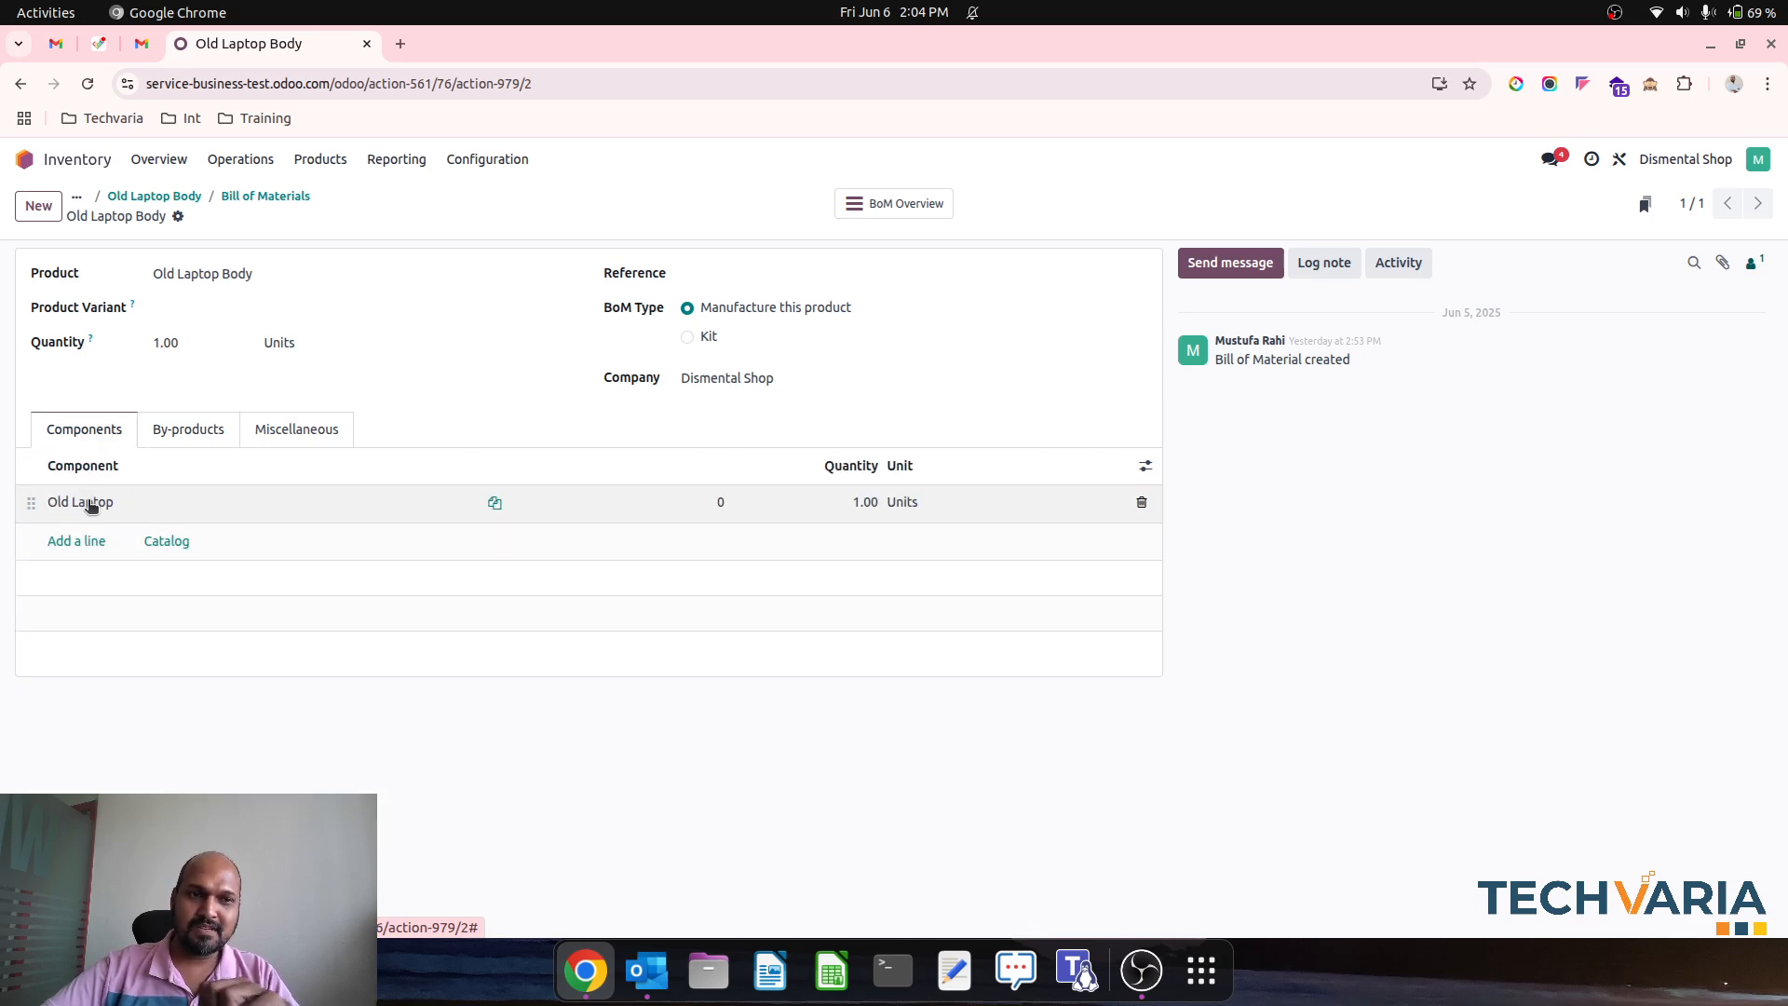
click(177, 430)
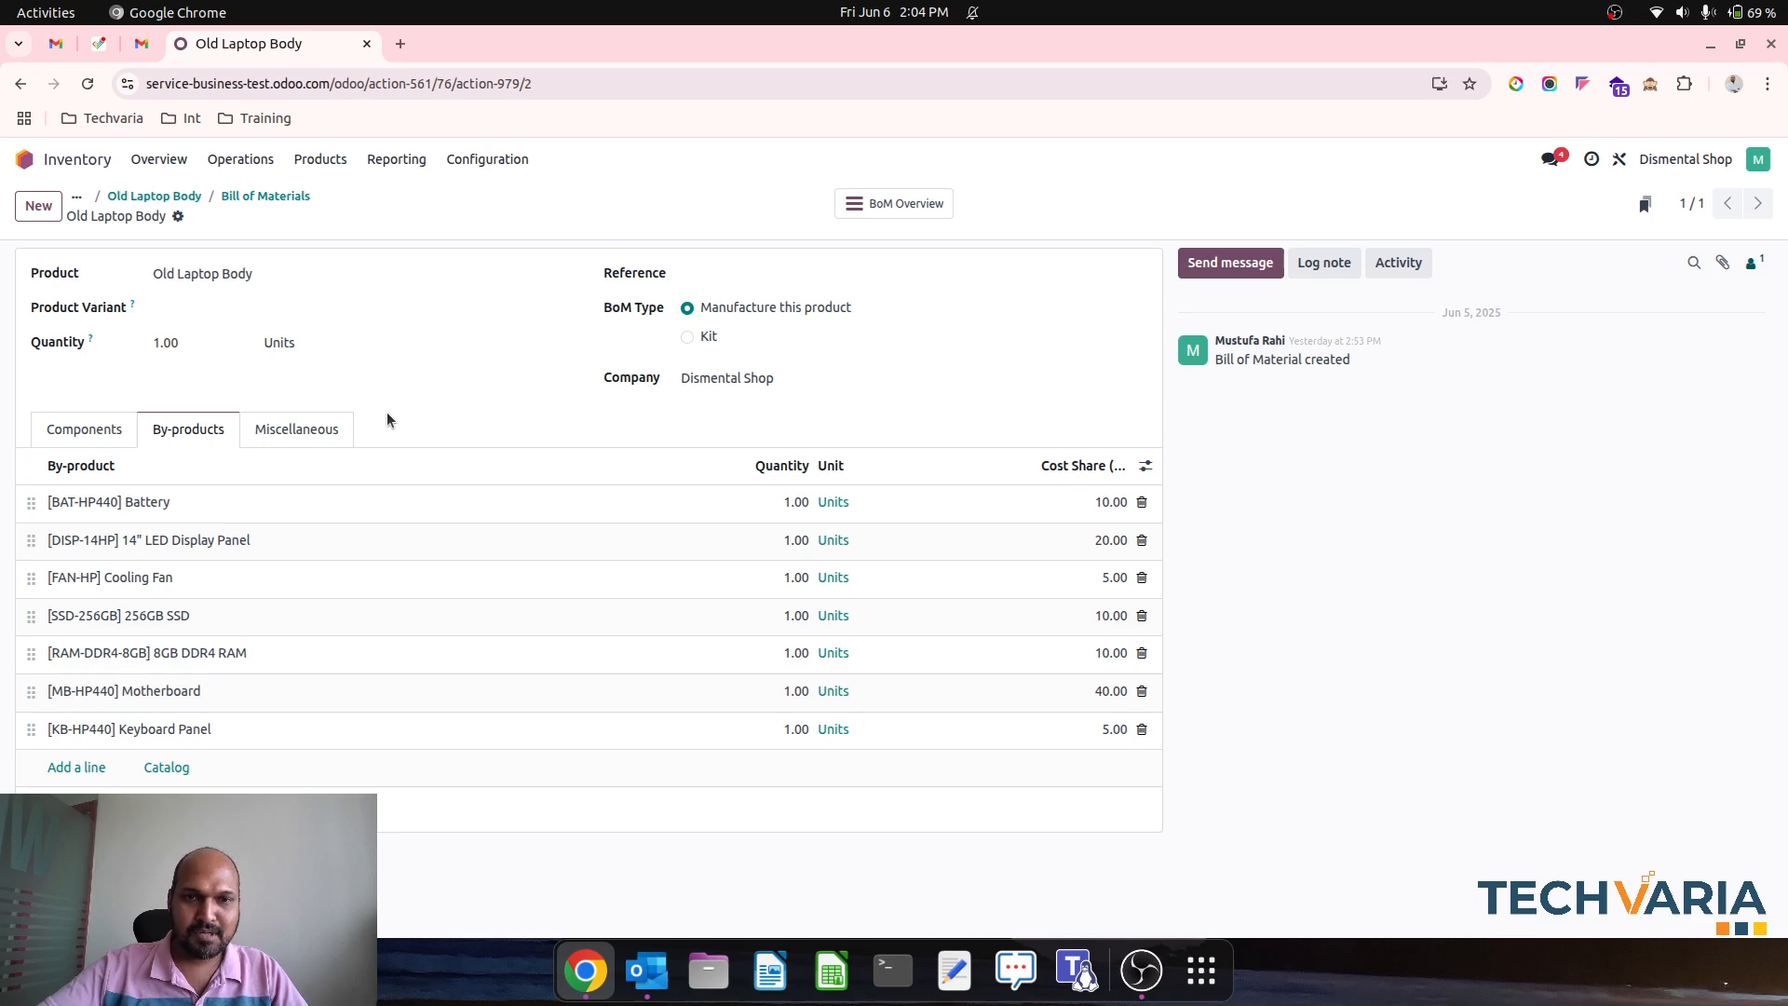
click(1145, 466)
click(1108, 419)
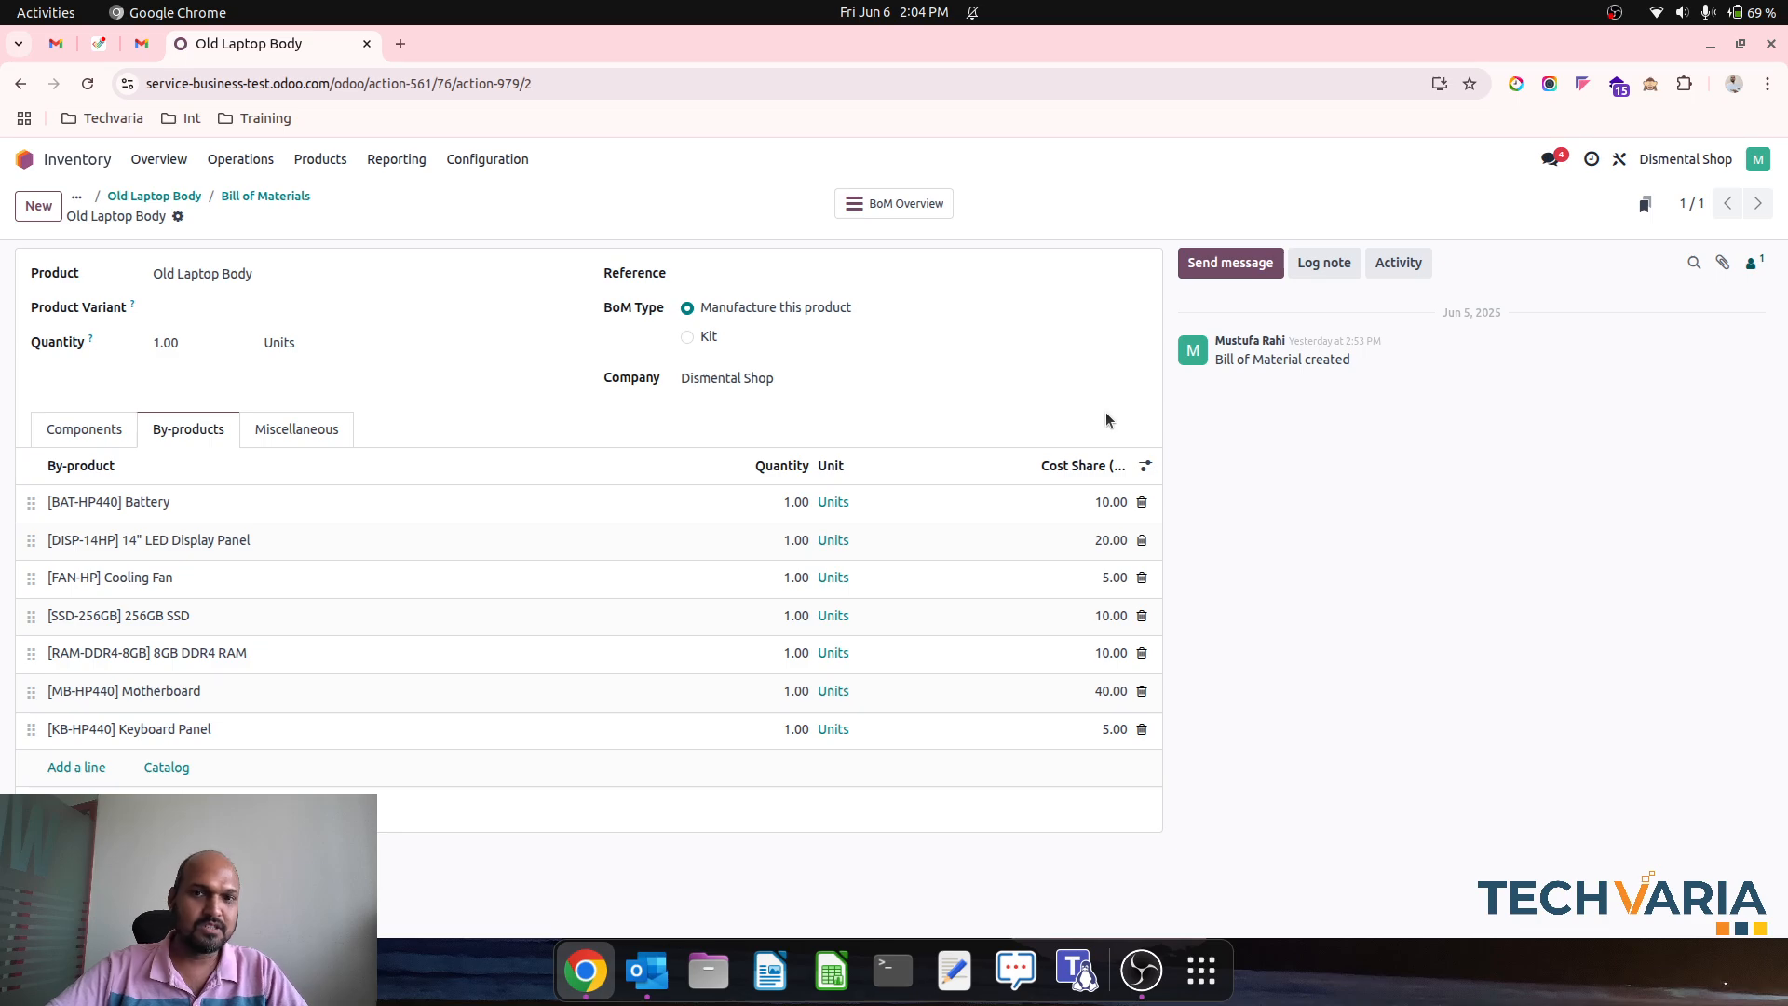
click(102, 434)
click(185, 427)
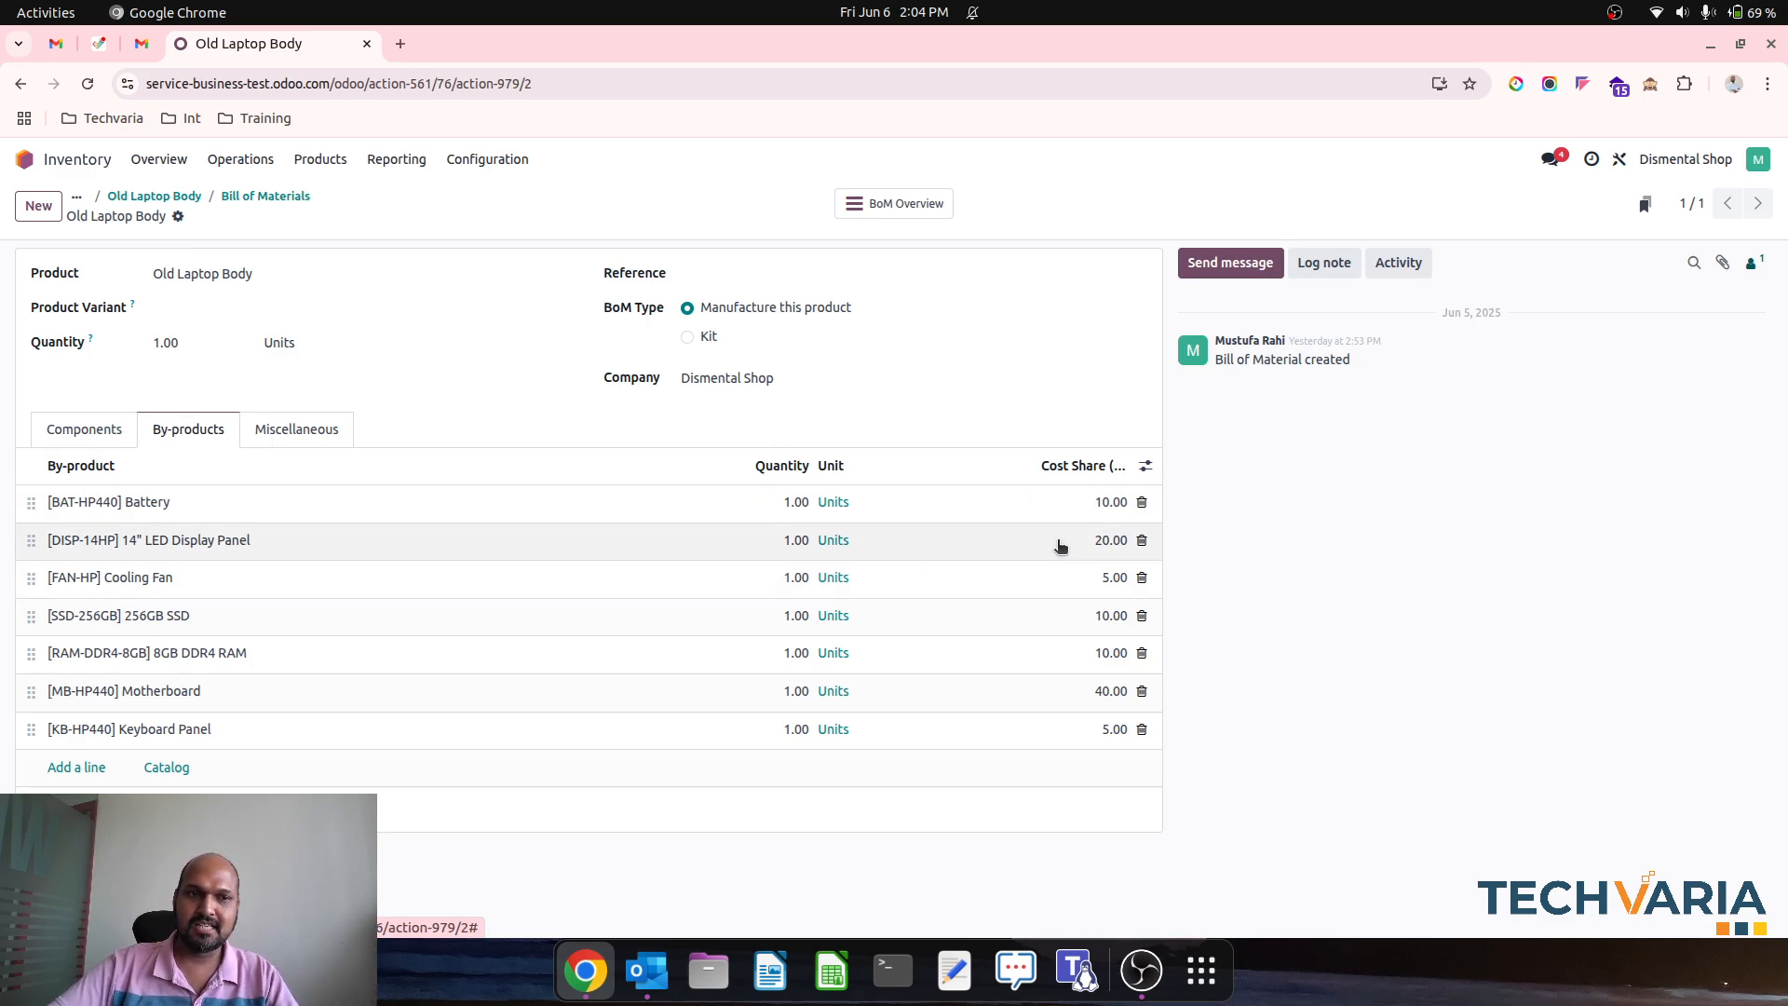
Examine the by-product costs in the BoM Overview, and return to the components of the Old Laptop Body bill.
click(883, 207)
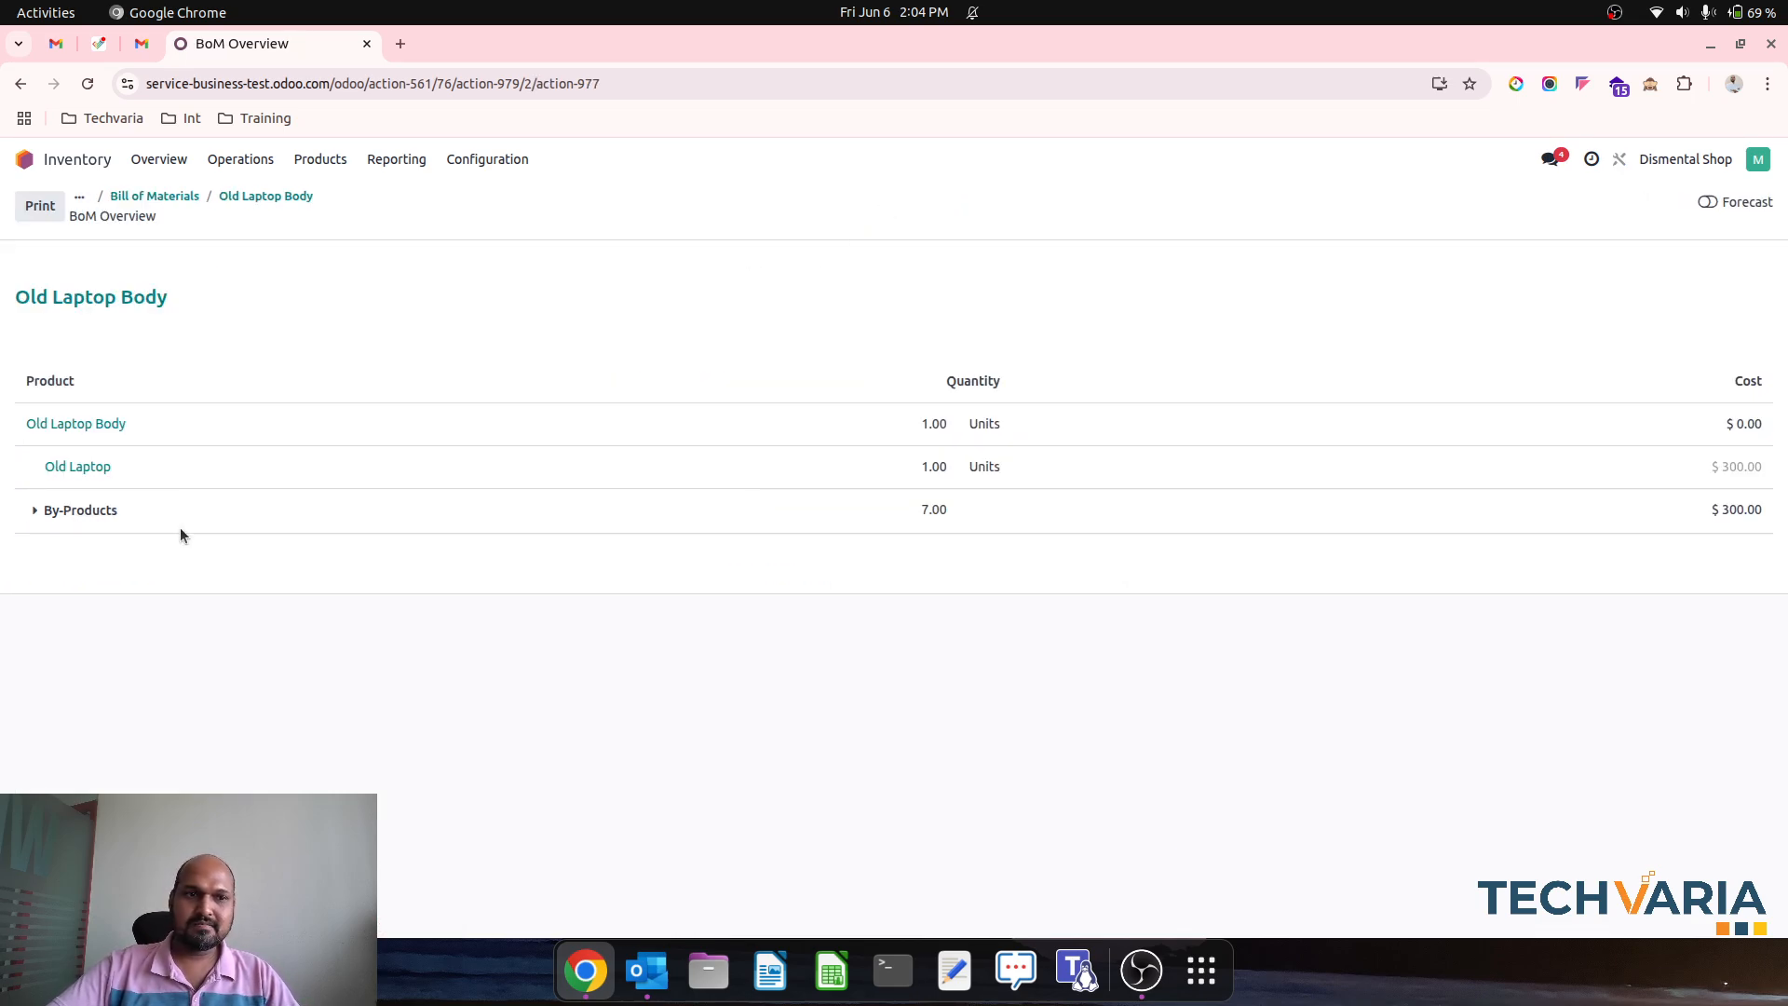
click(39, 509)
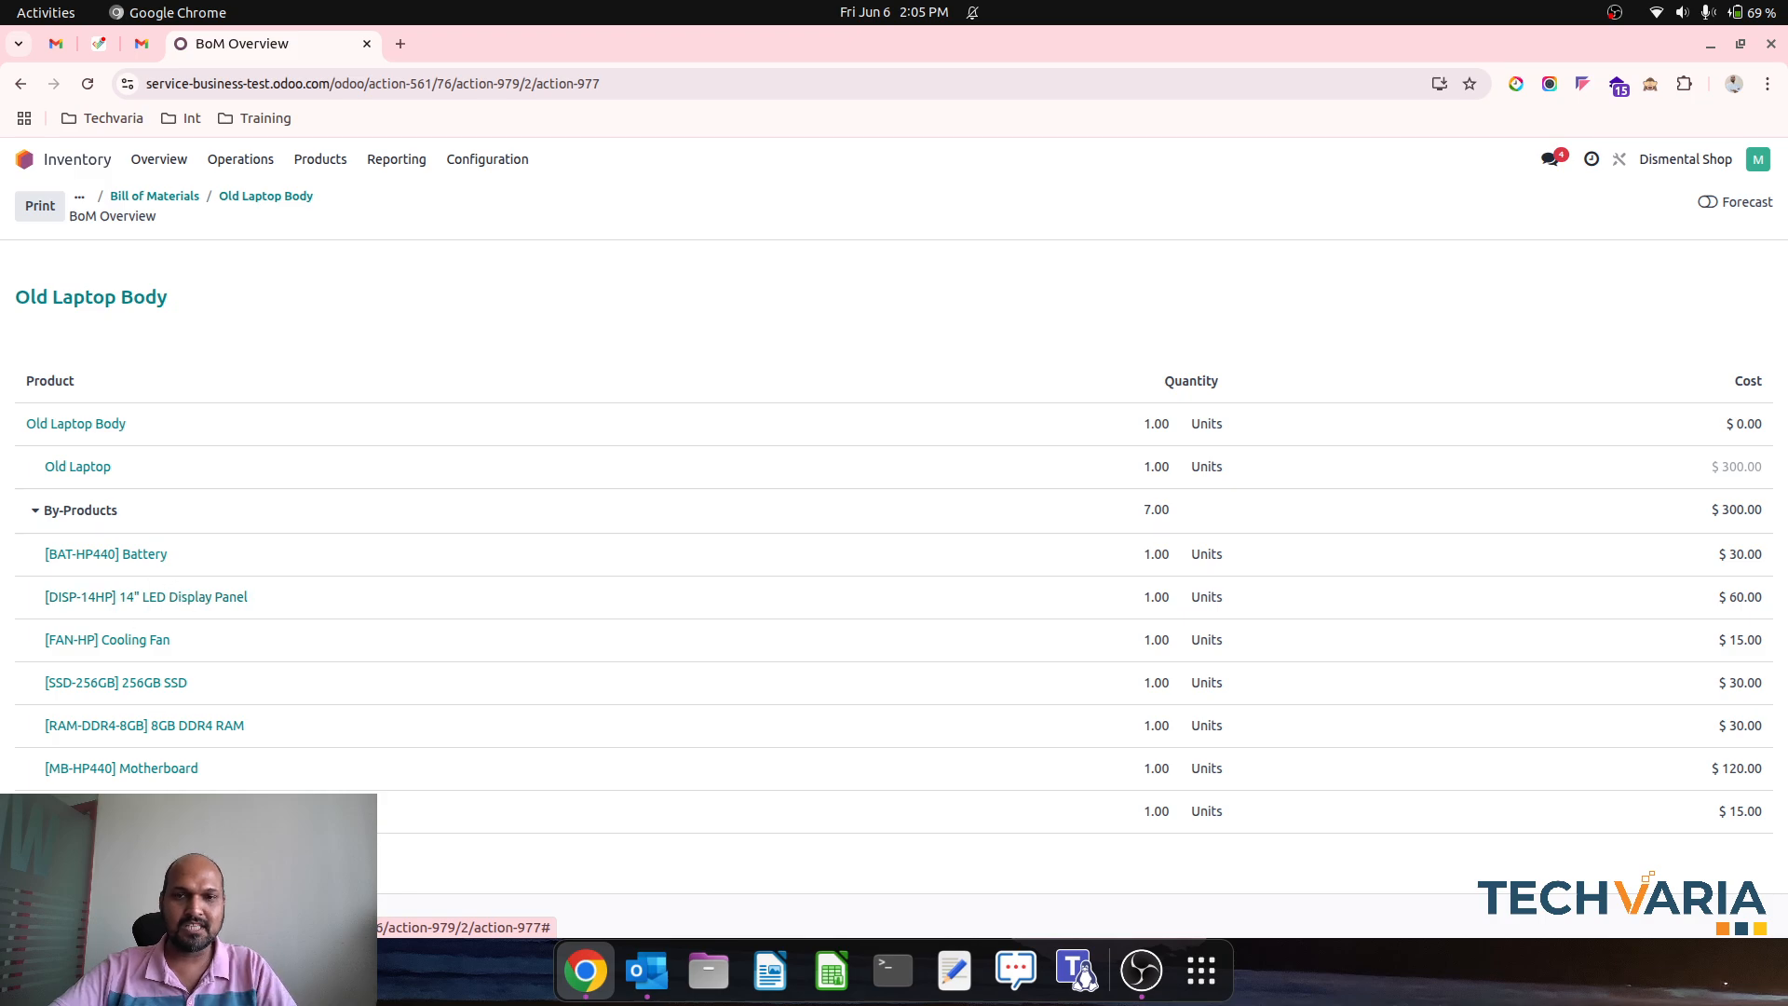
drag(1575, 631, 1721, 555)
click(1723, 555)
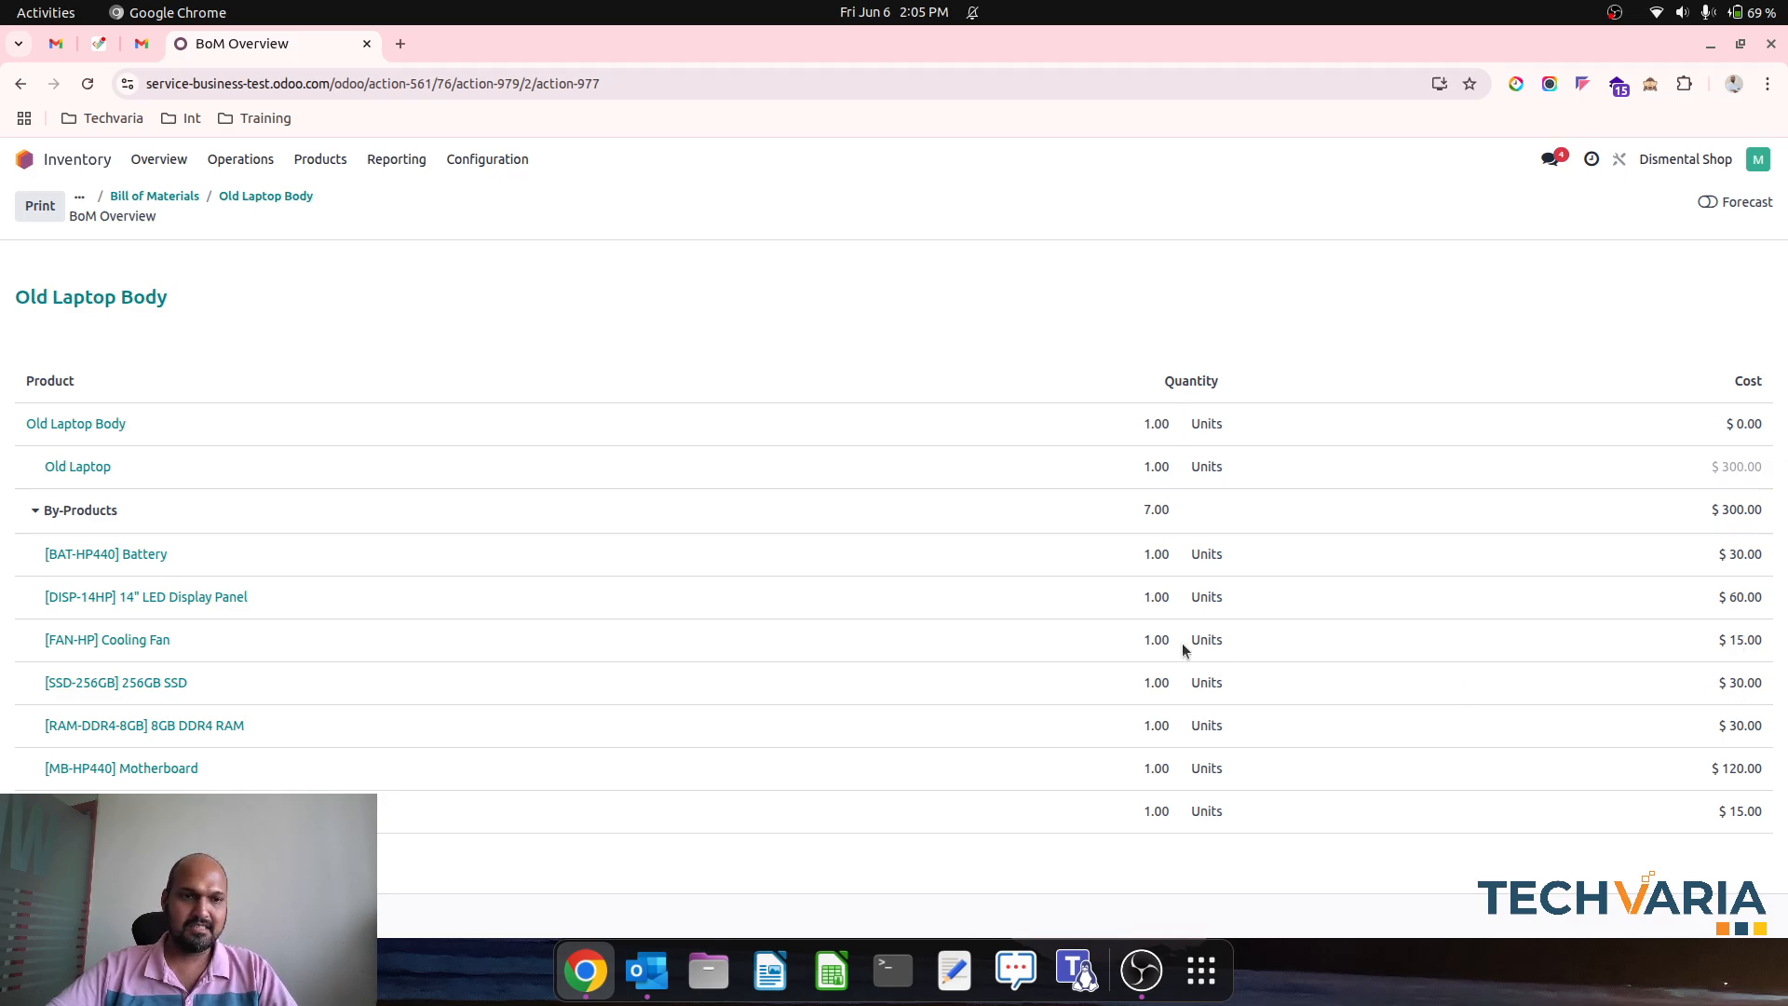
click(269, 194)
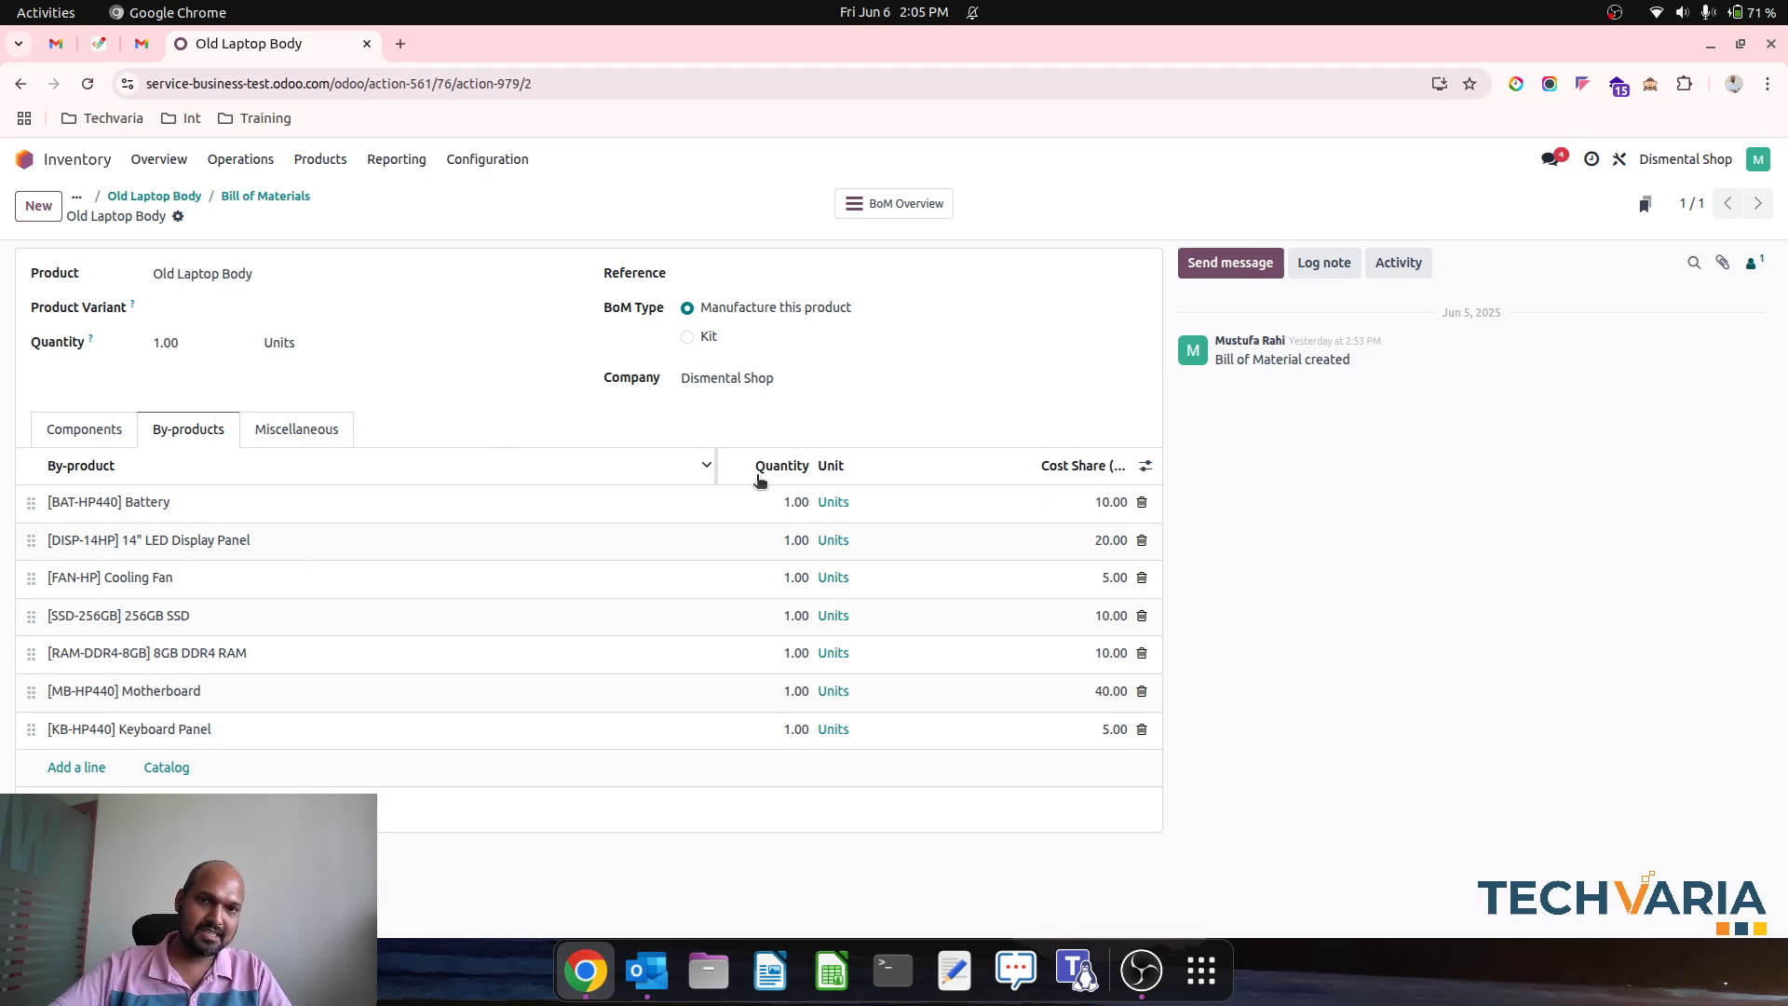
click(127, 437)
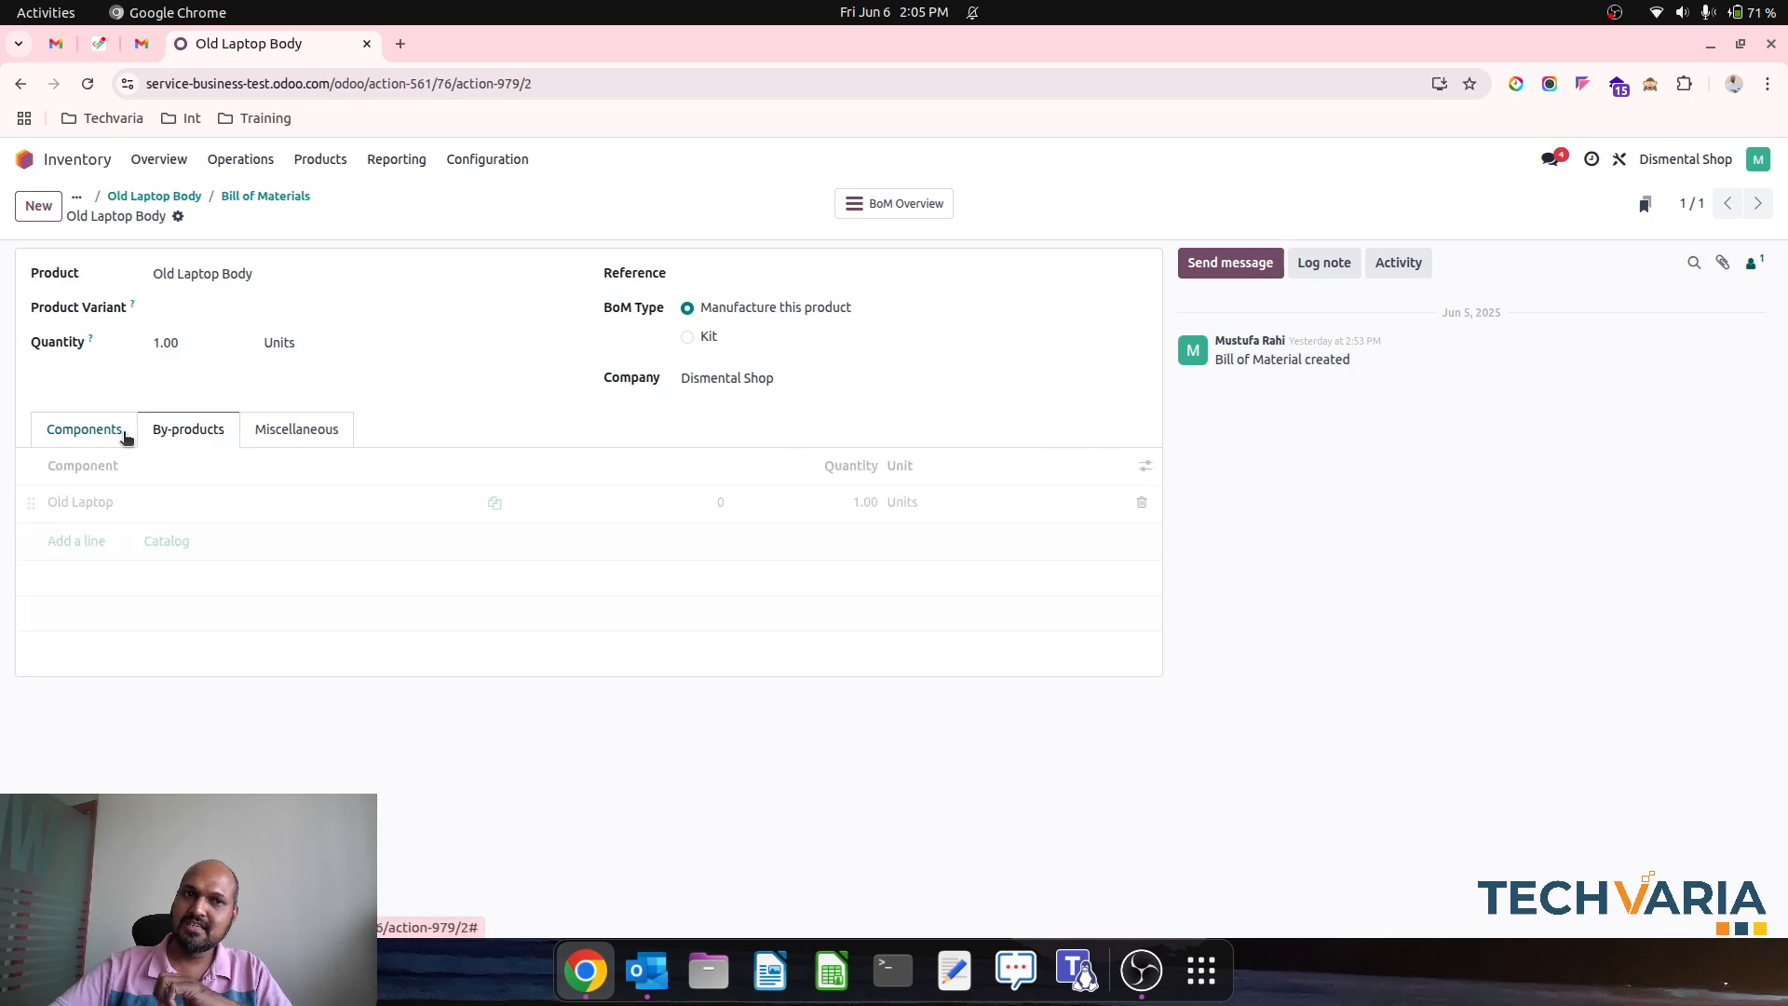
Switch to the Purchase app and open its product catalogue.
click(25, 160)
click(577, 312)
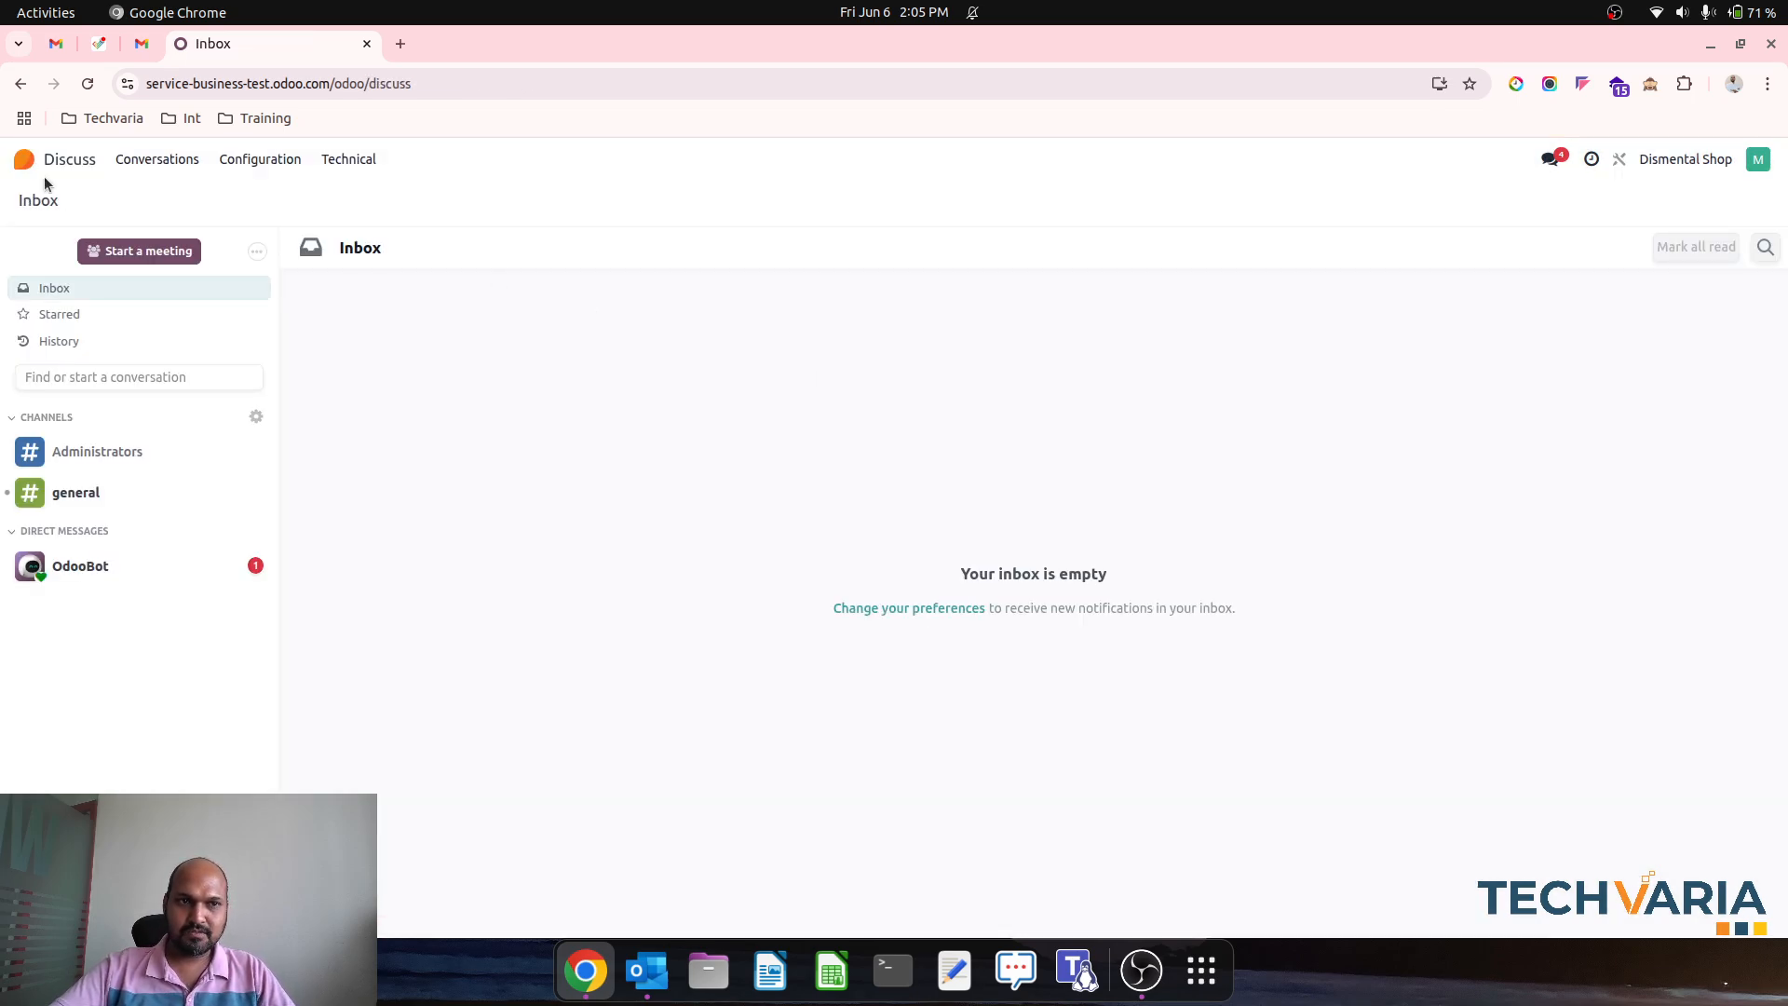
click(26, 160)
click(964, 596)
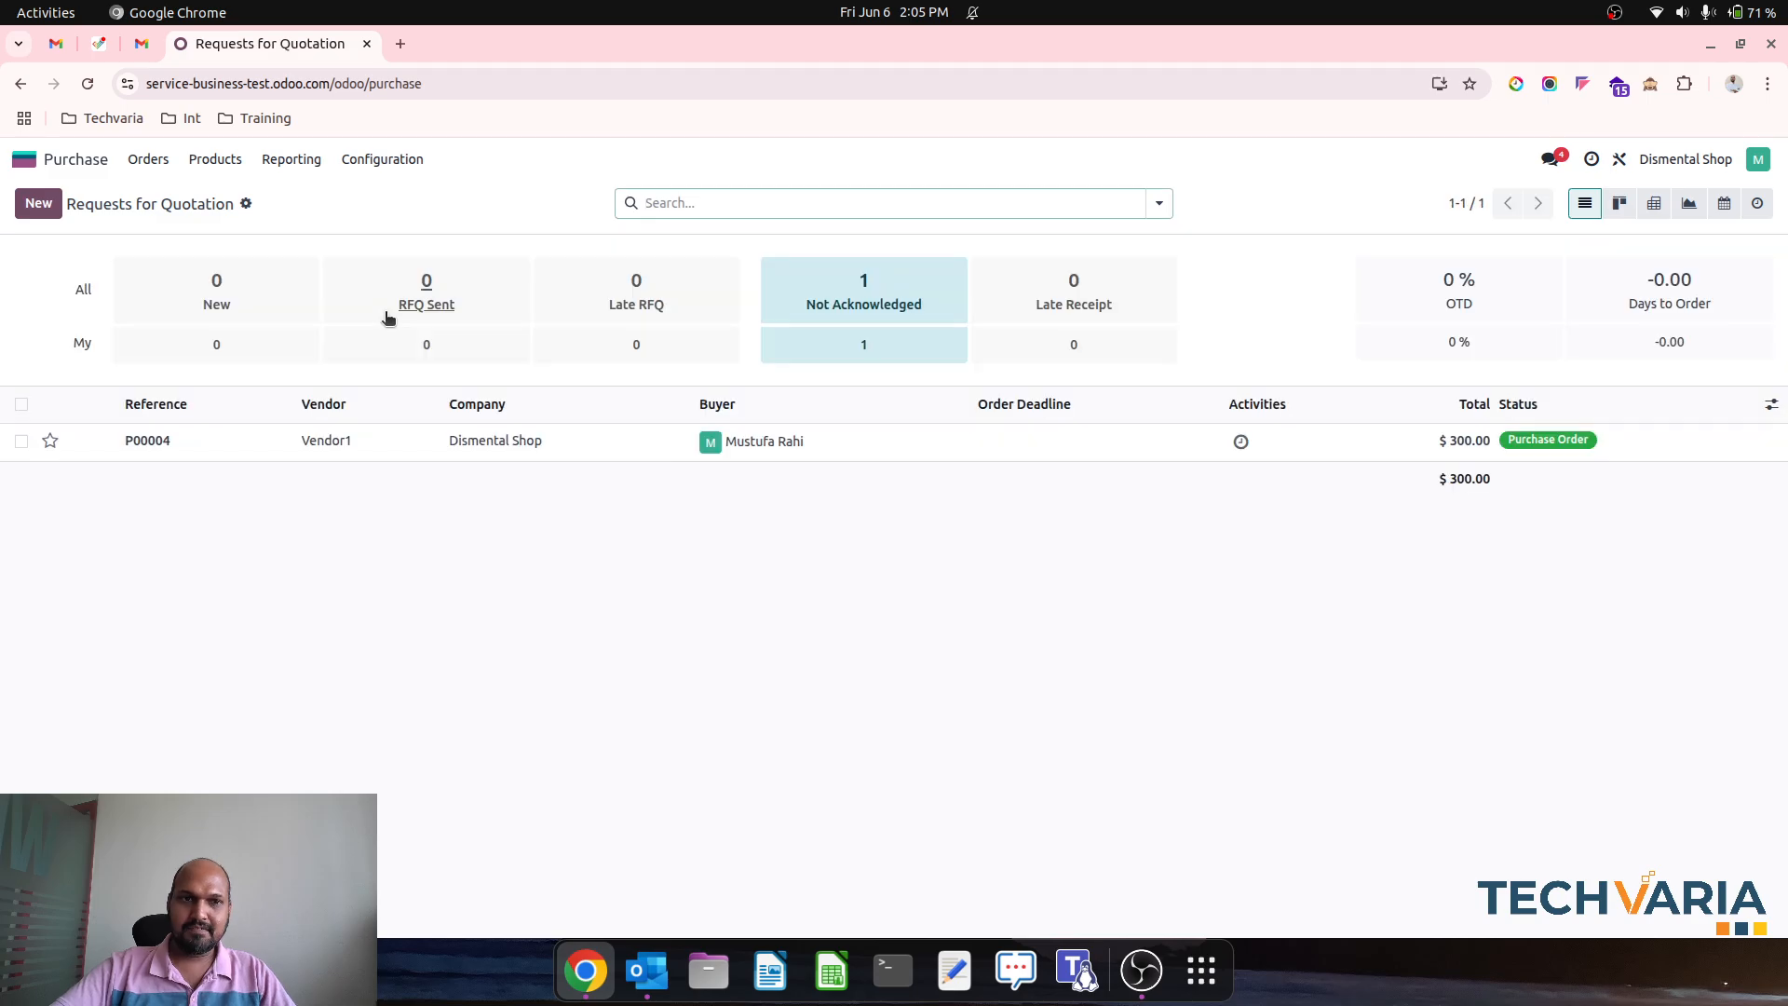
click(215, 159)
click(219, 191)
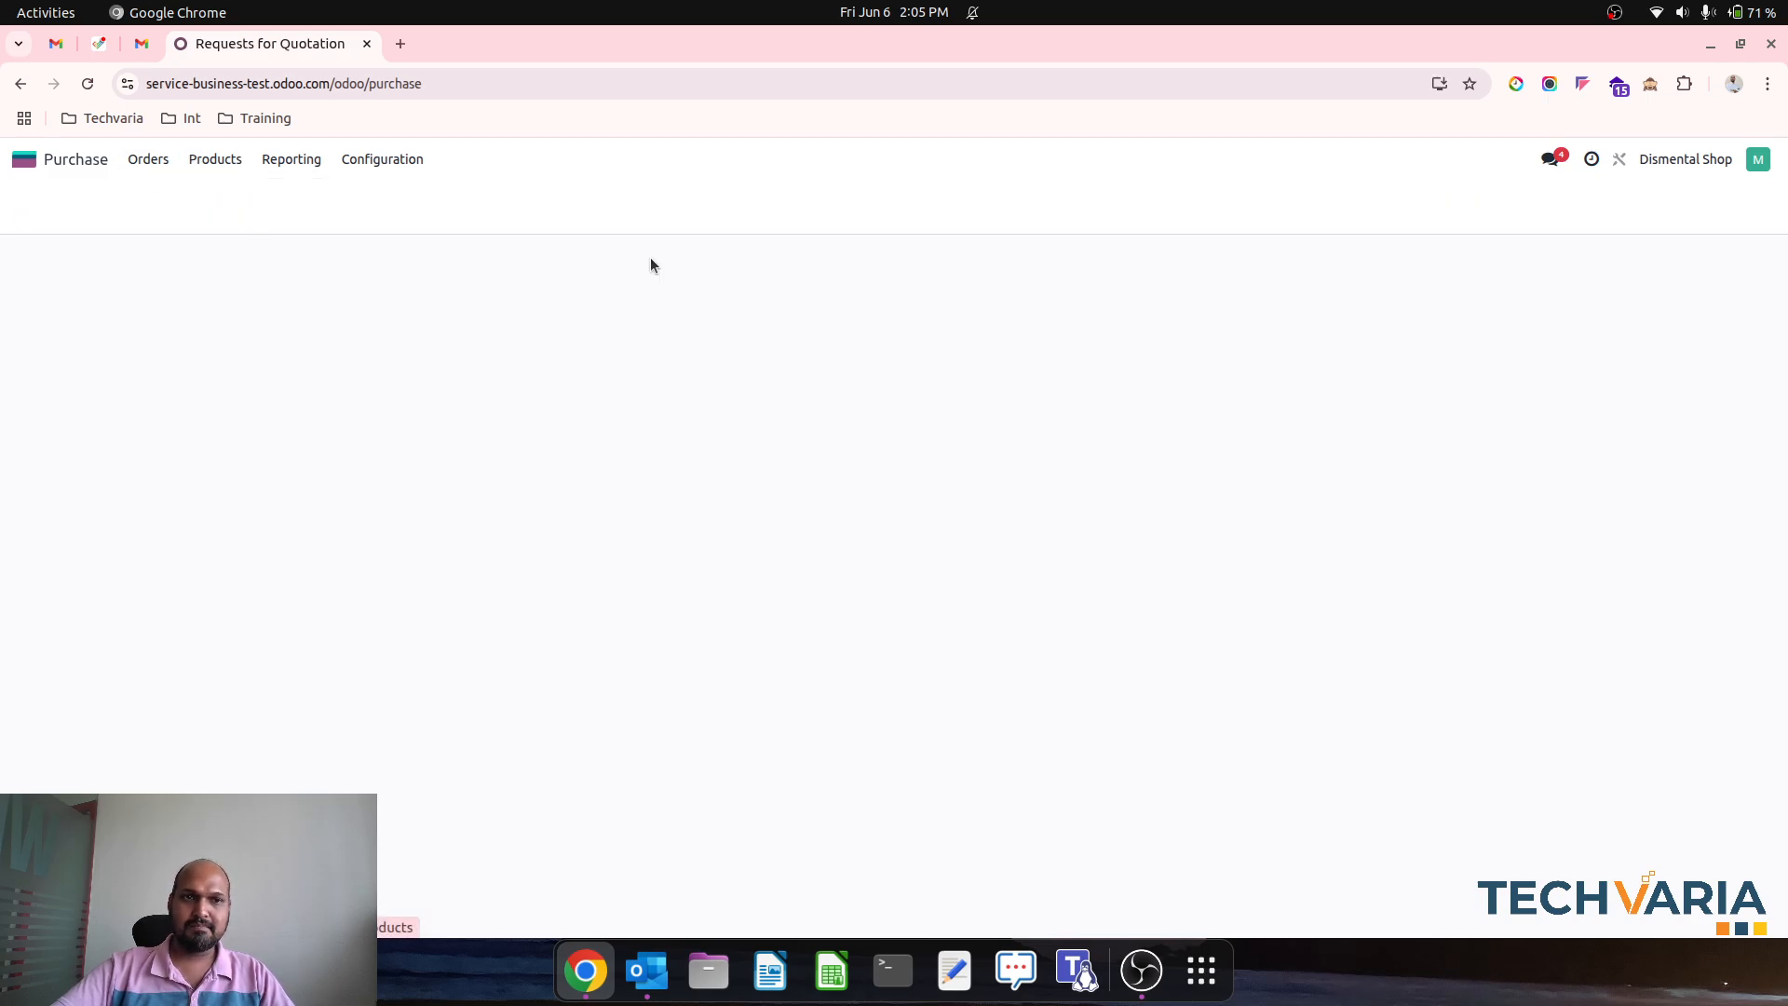
Show the purchase products as a list and add the Product Category column.
click(1723, 203)
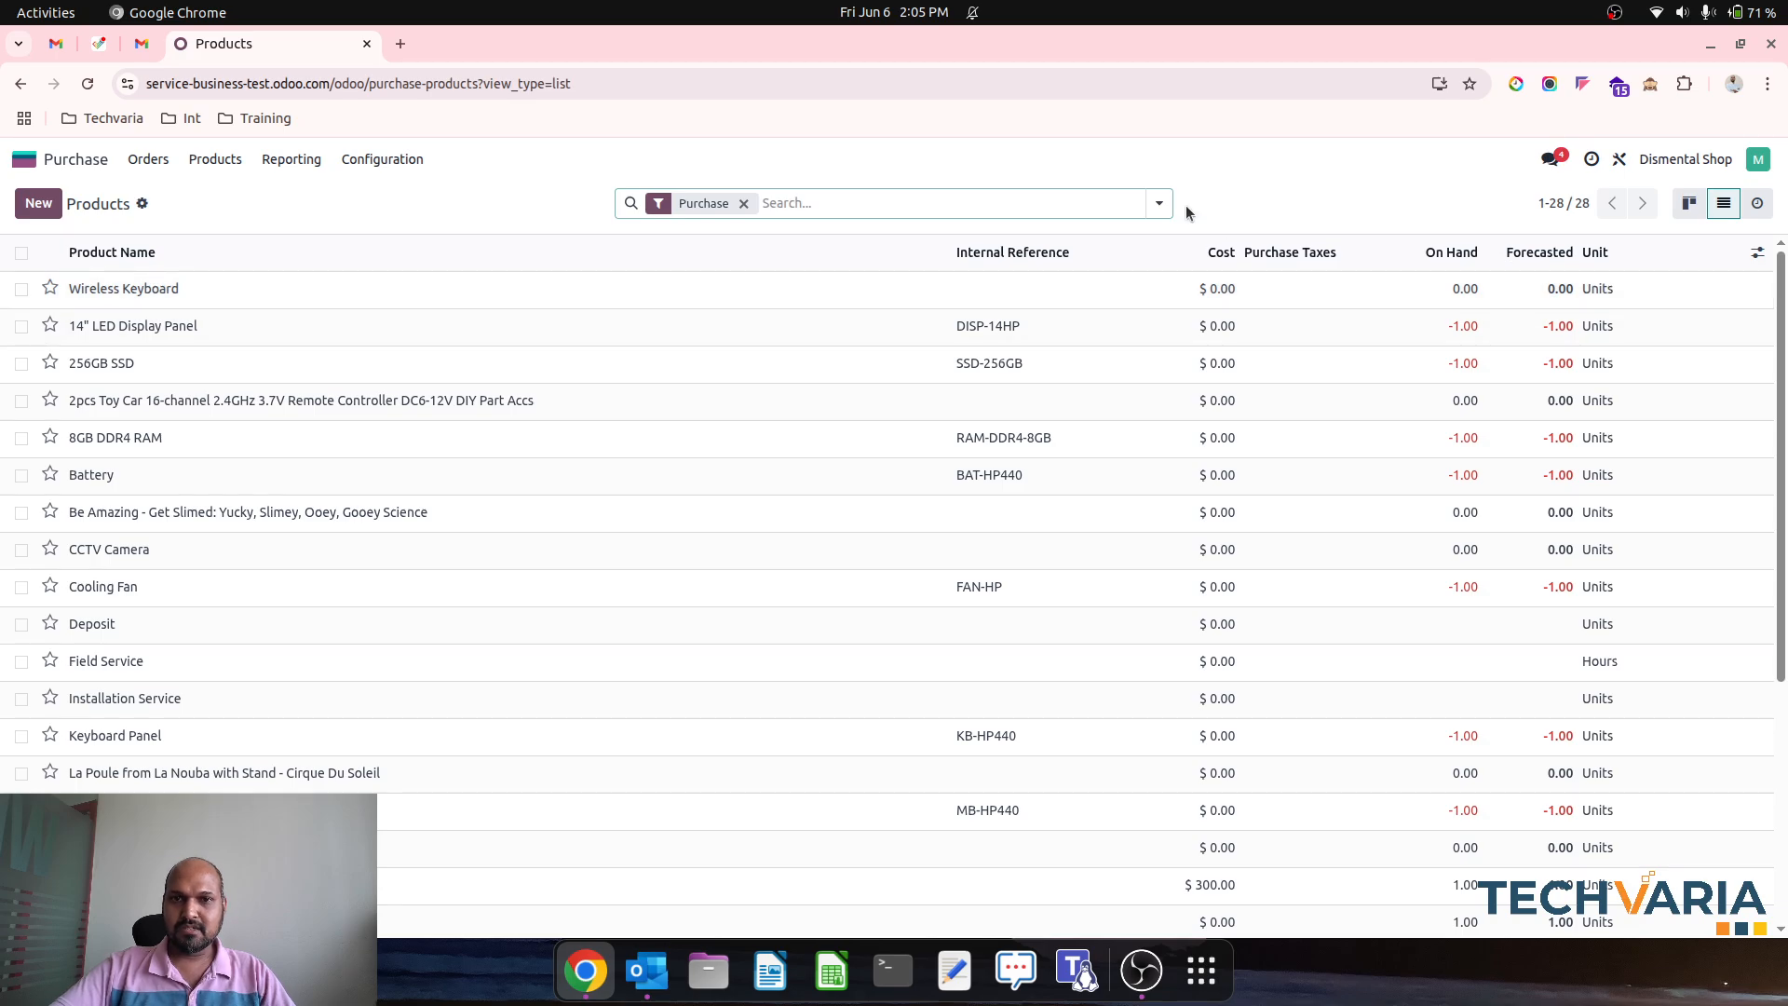
click(1756, 252)
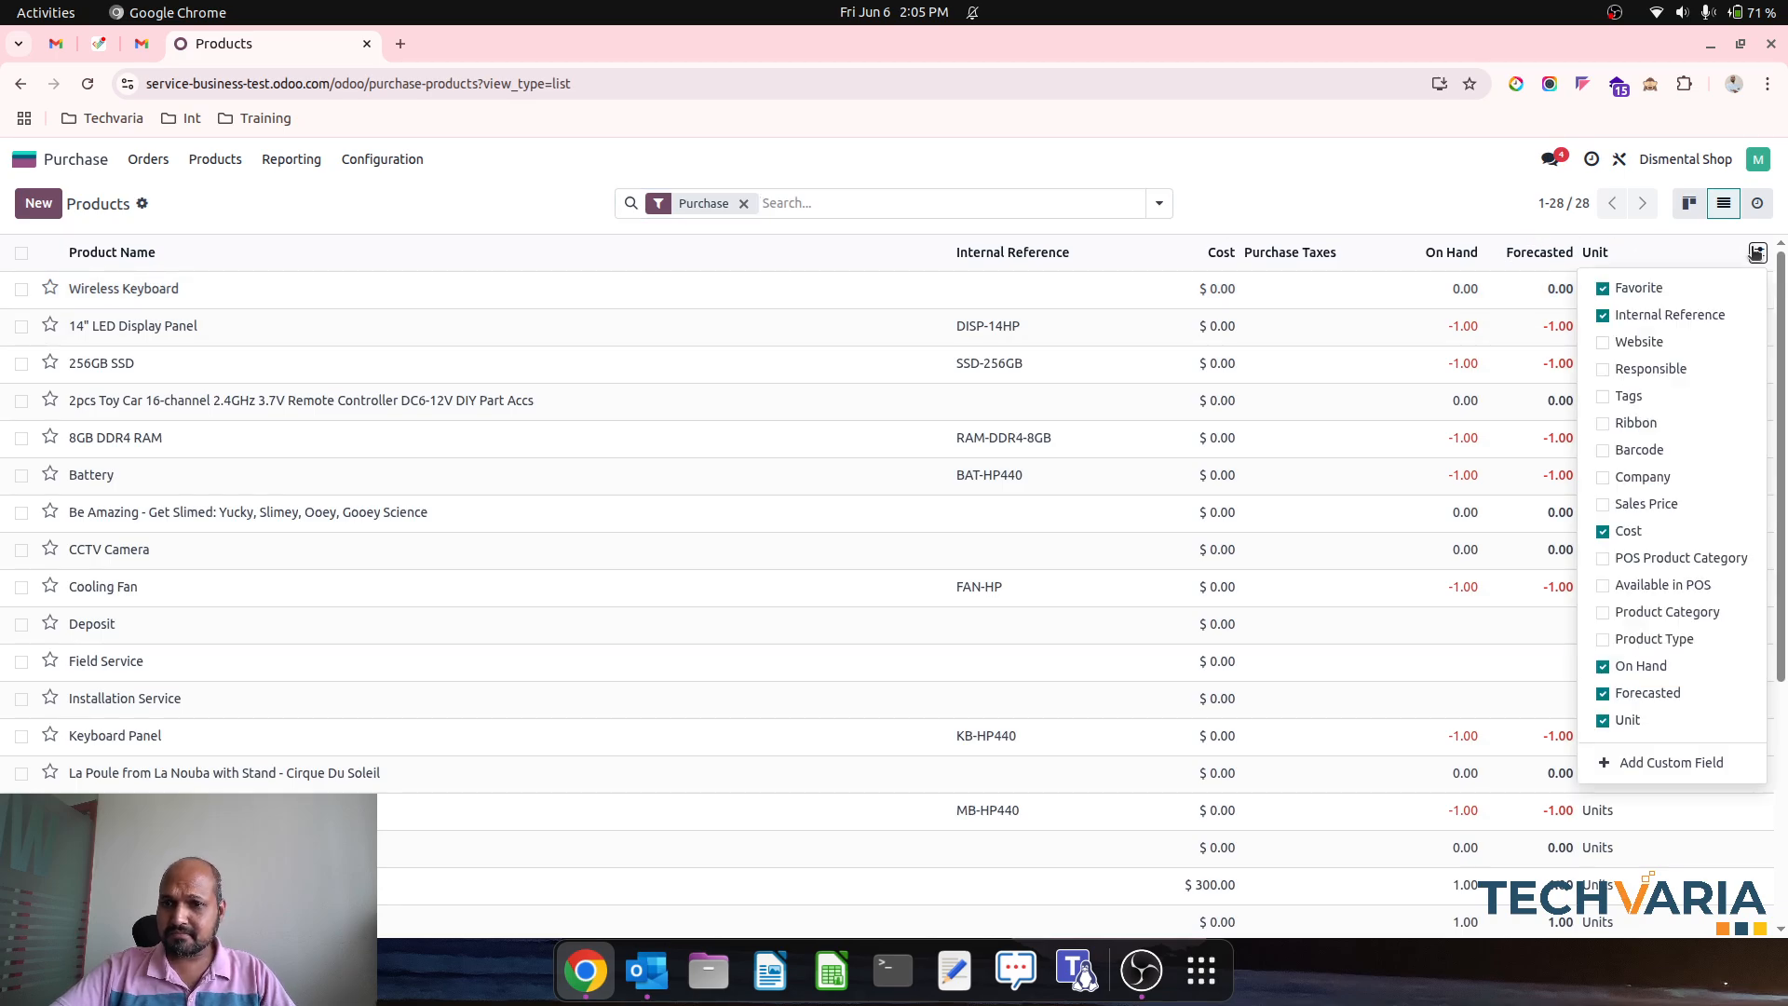
click(1636, 611)
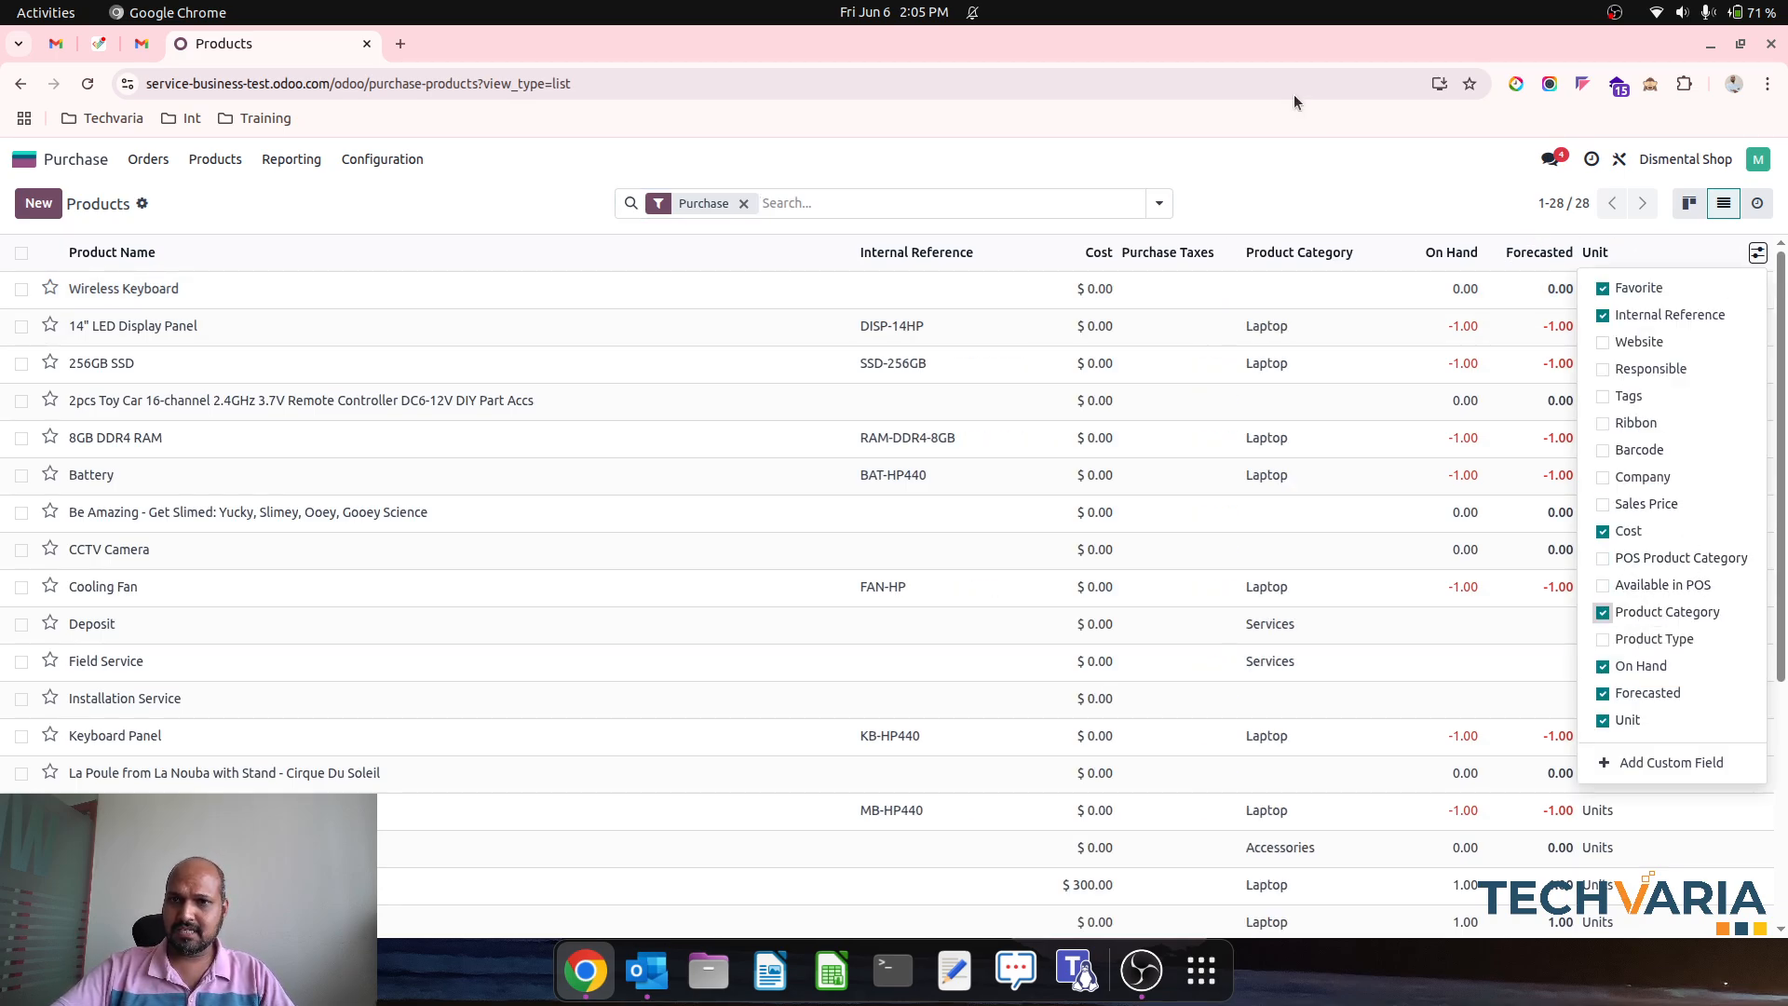
click(1274, 160)
Check the tracking settings of the 14" LED Display Panel, 256GB SSD, 8GB DDR4 RAM and Battery products, and return to the product list.
click(891, 329)
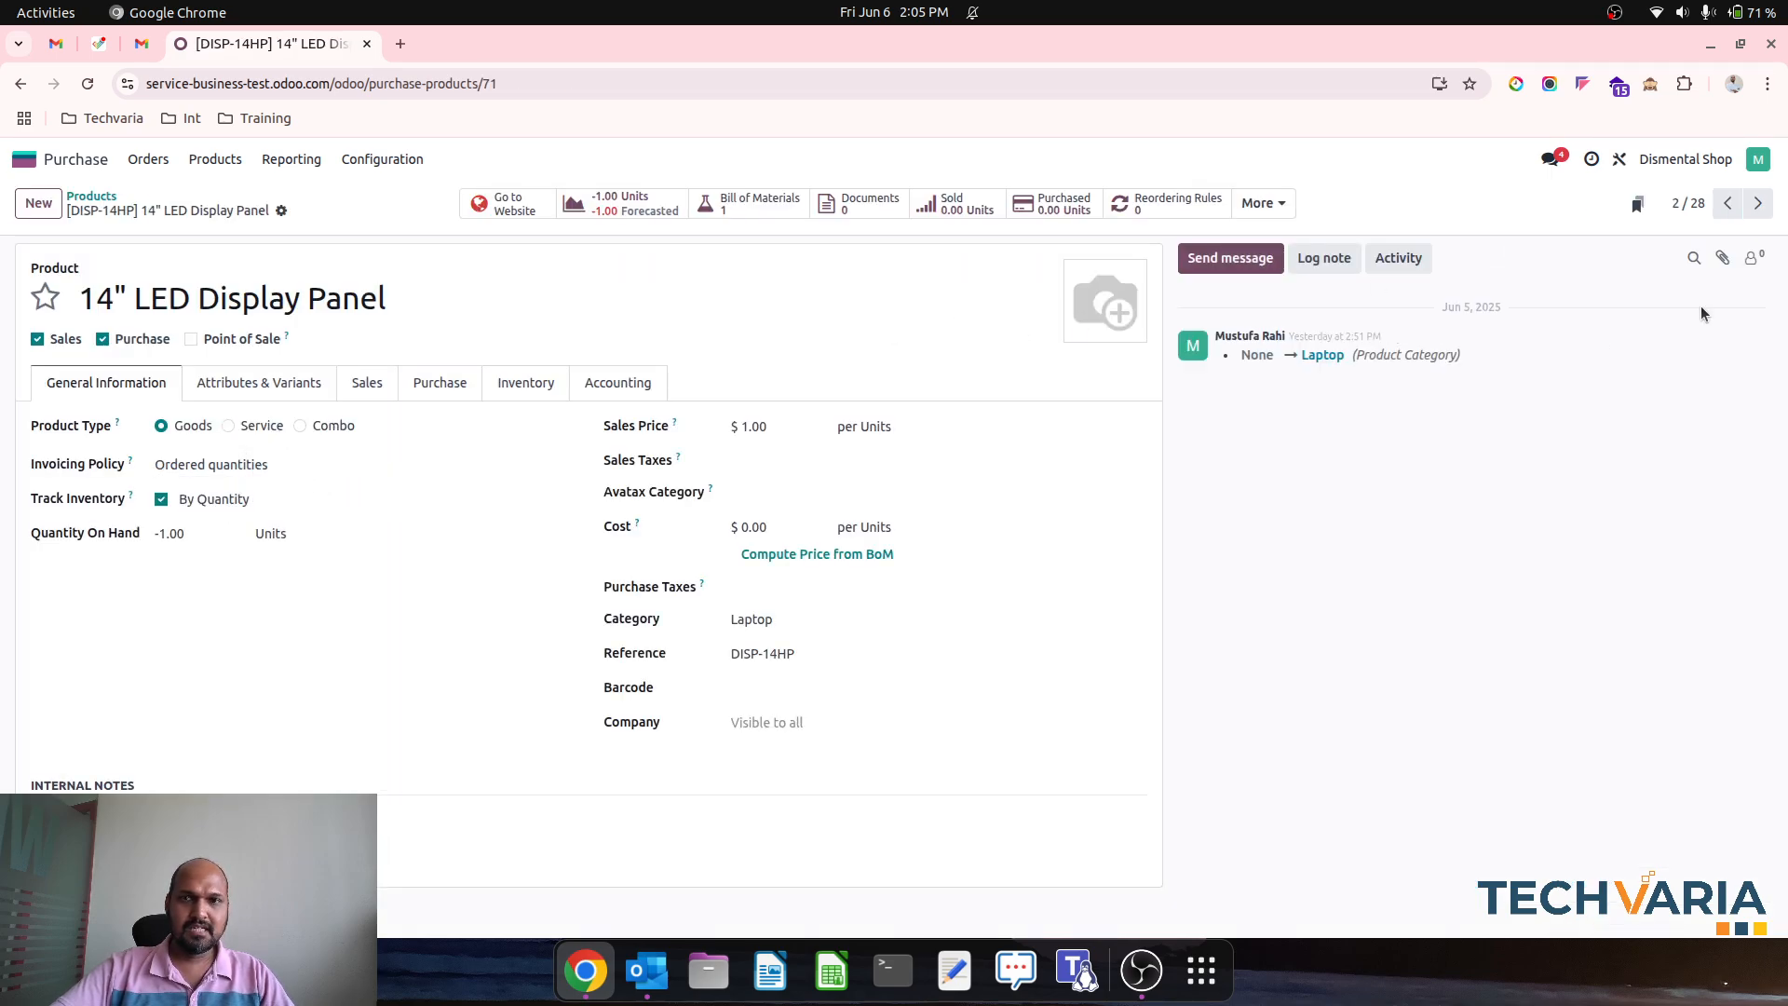
click(1758, 204)
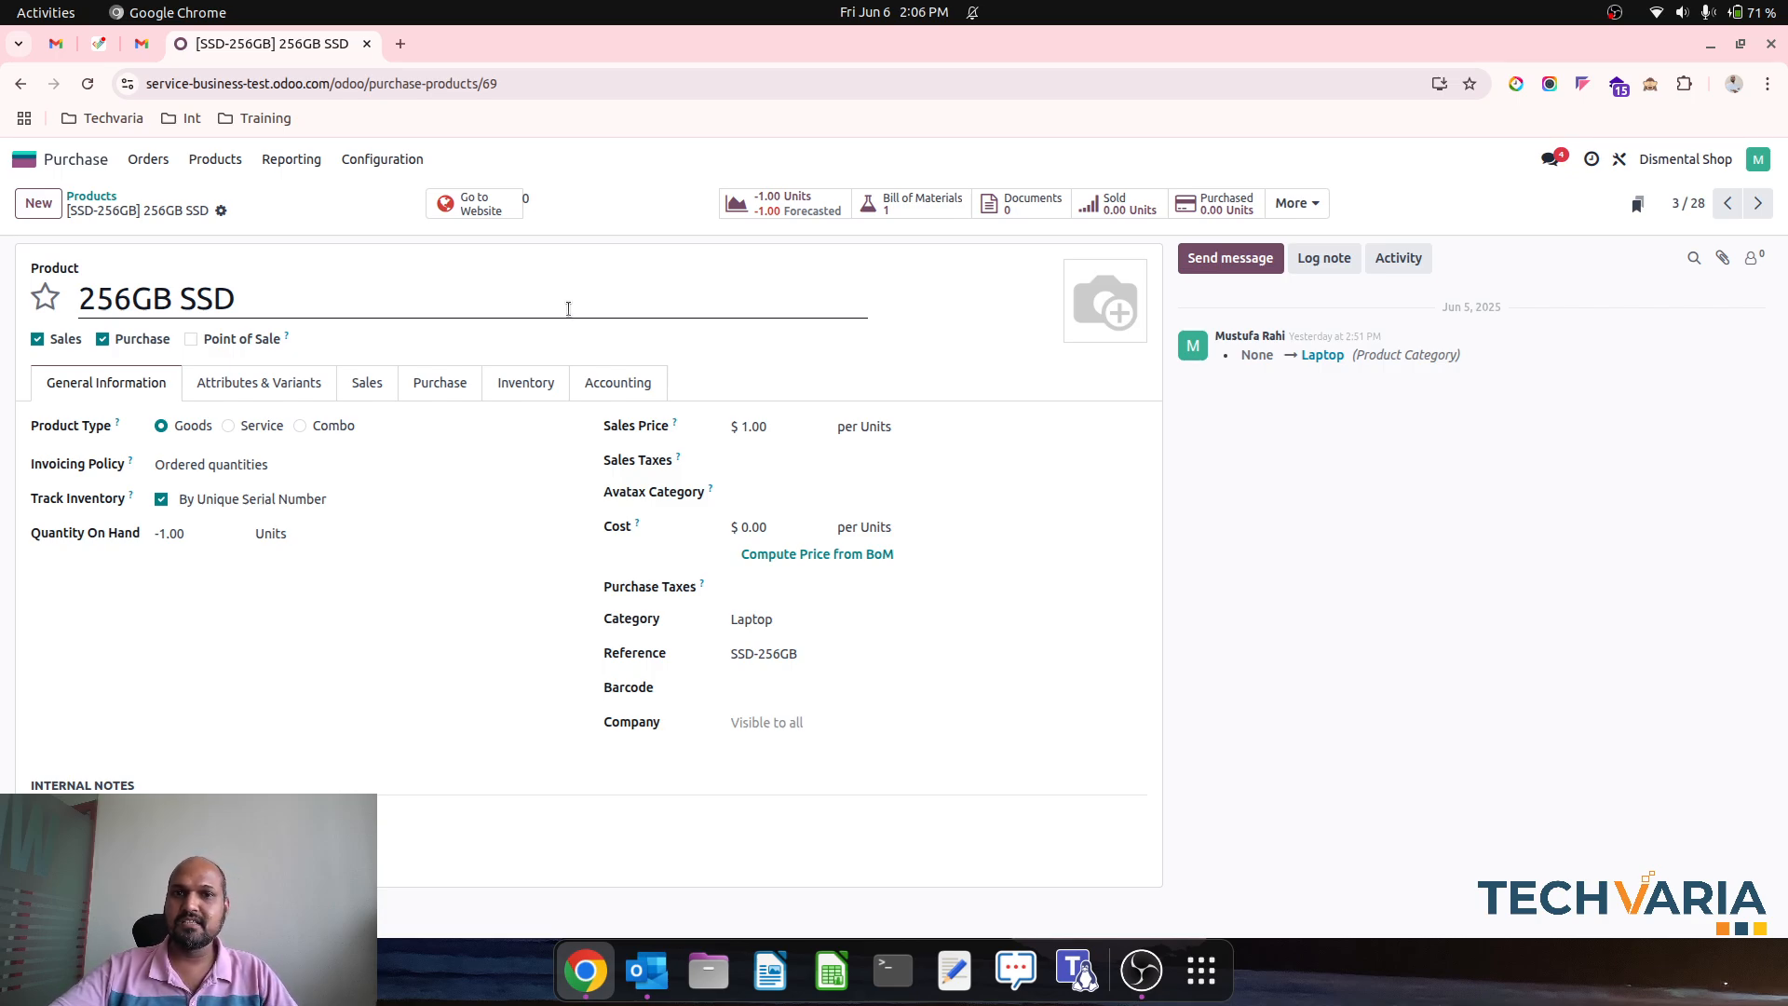
click(1757, 203)
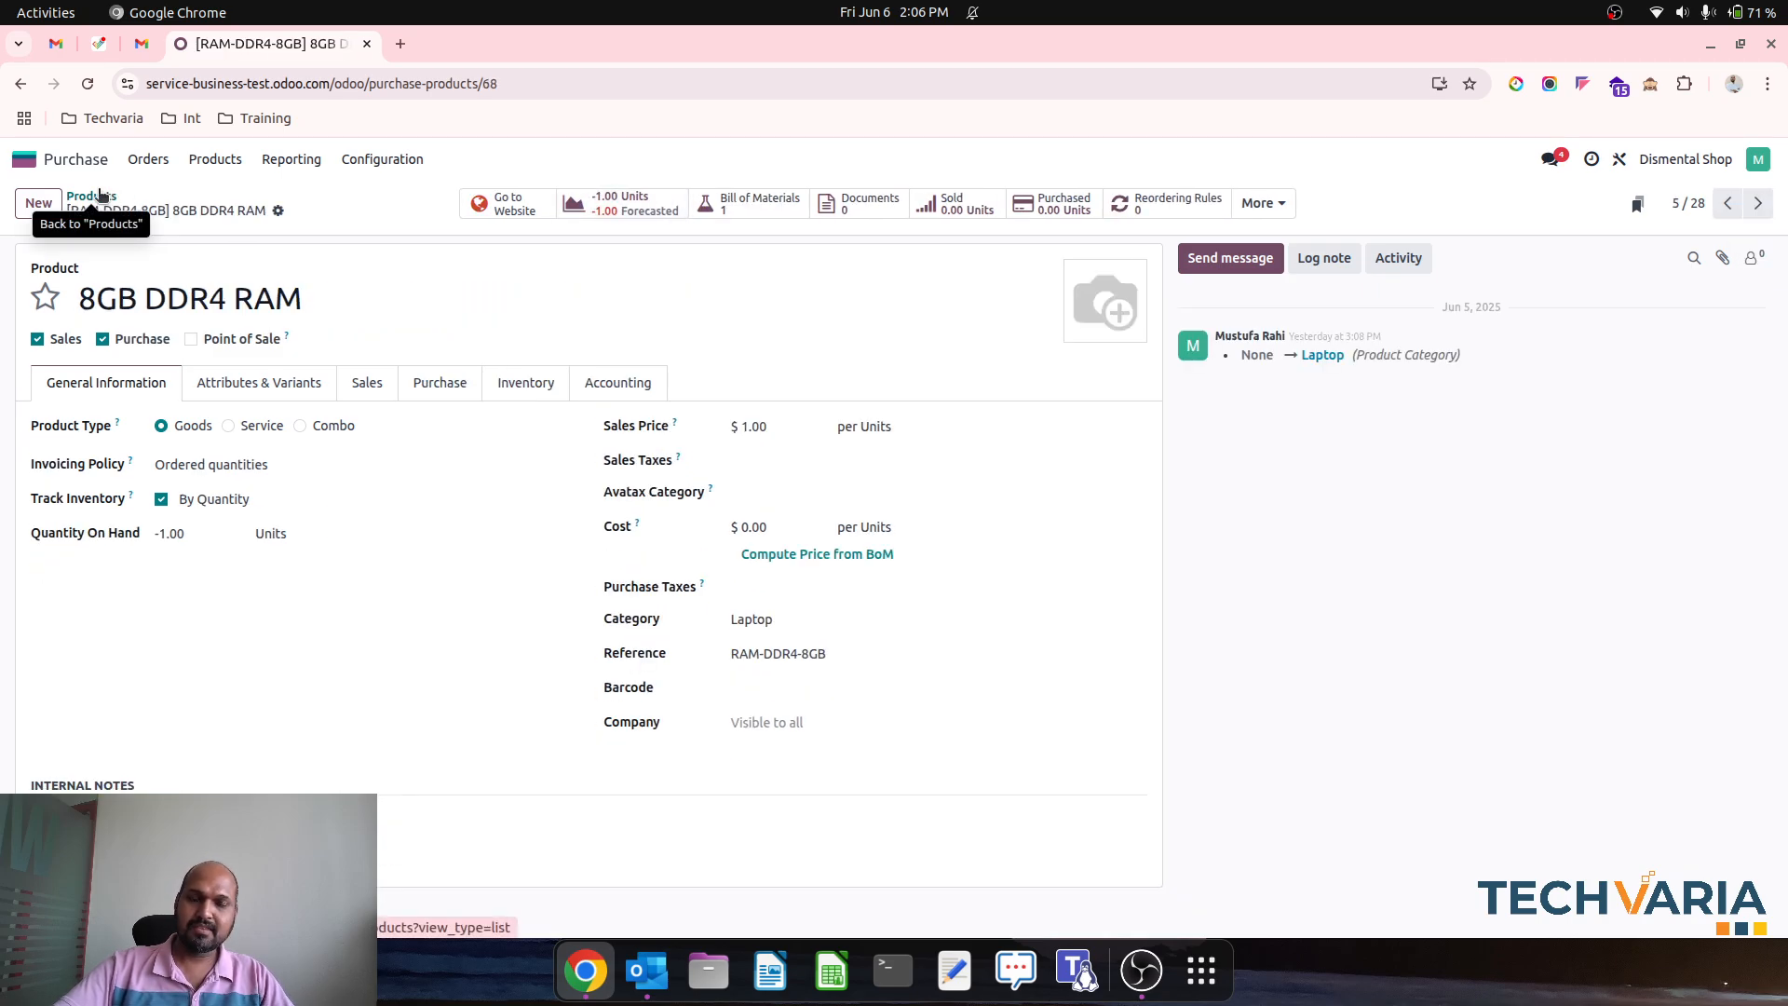
click(1757, 203)
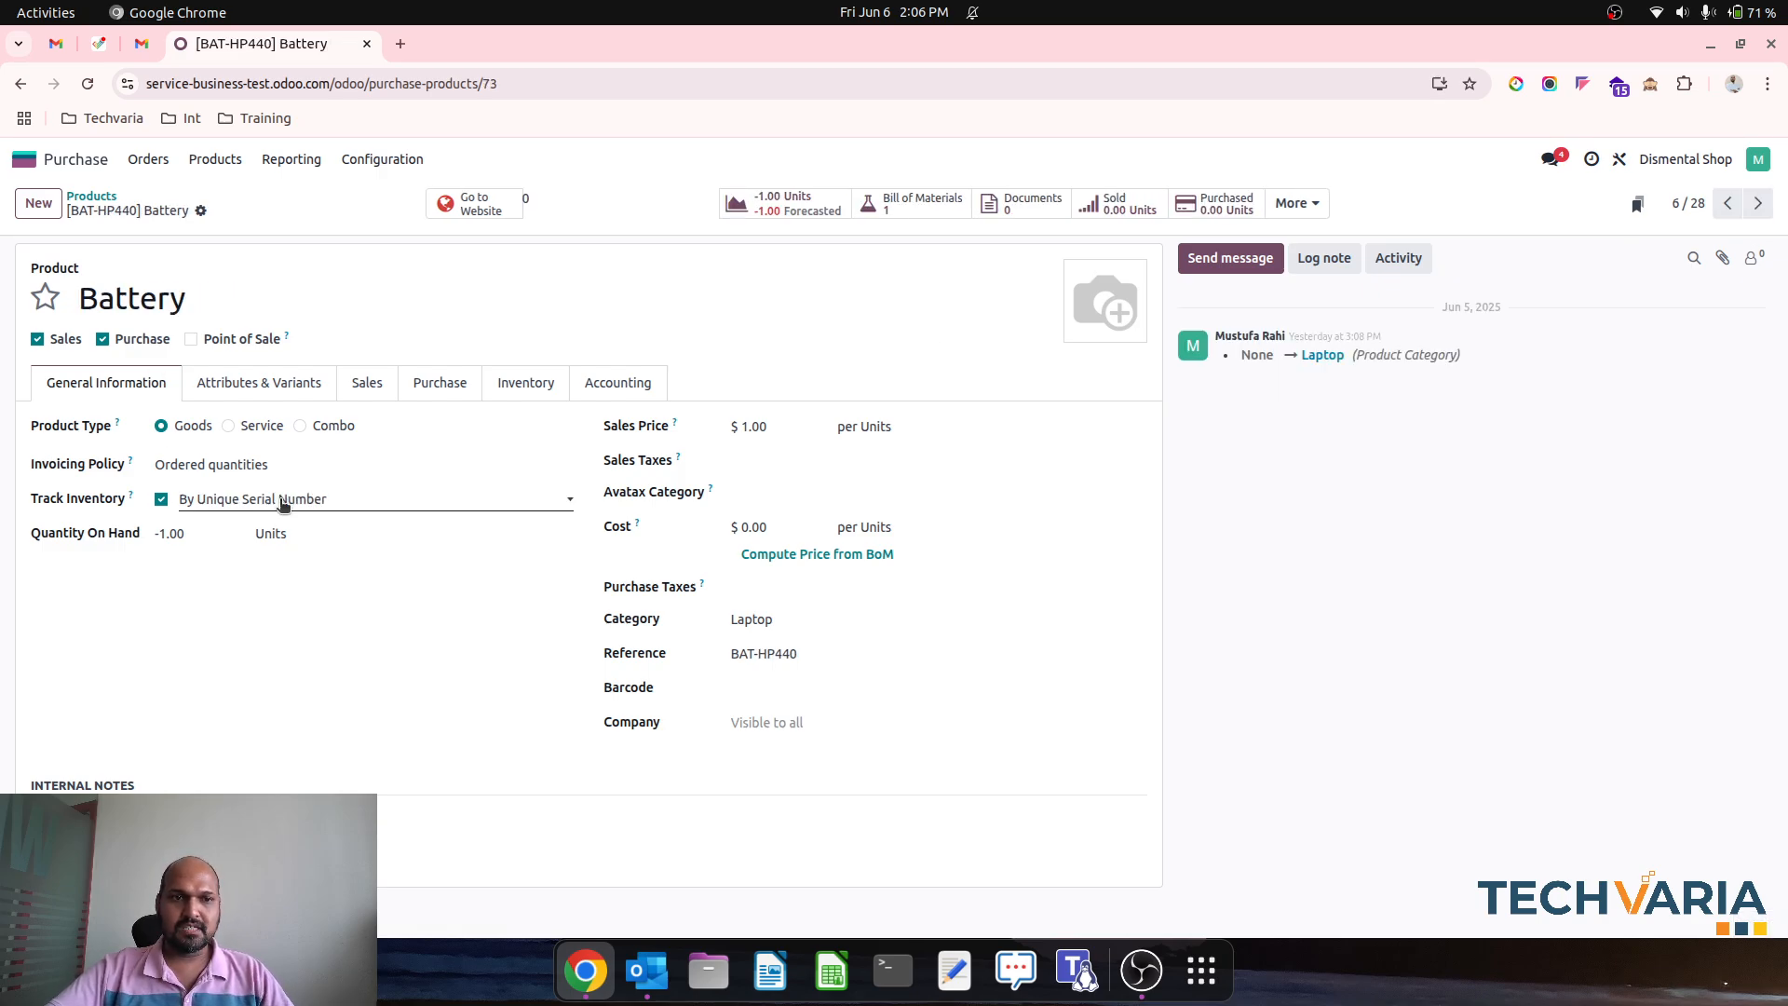
click(89, 197)
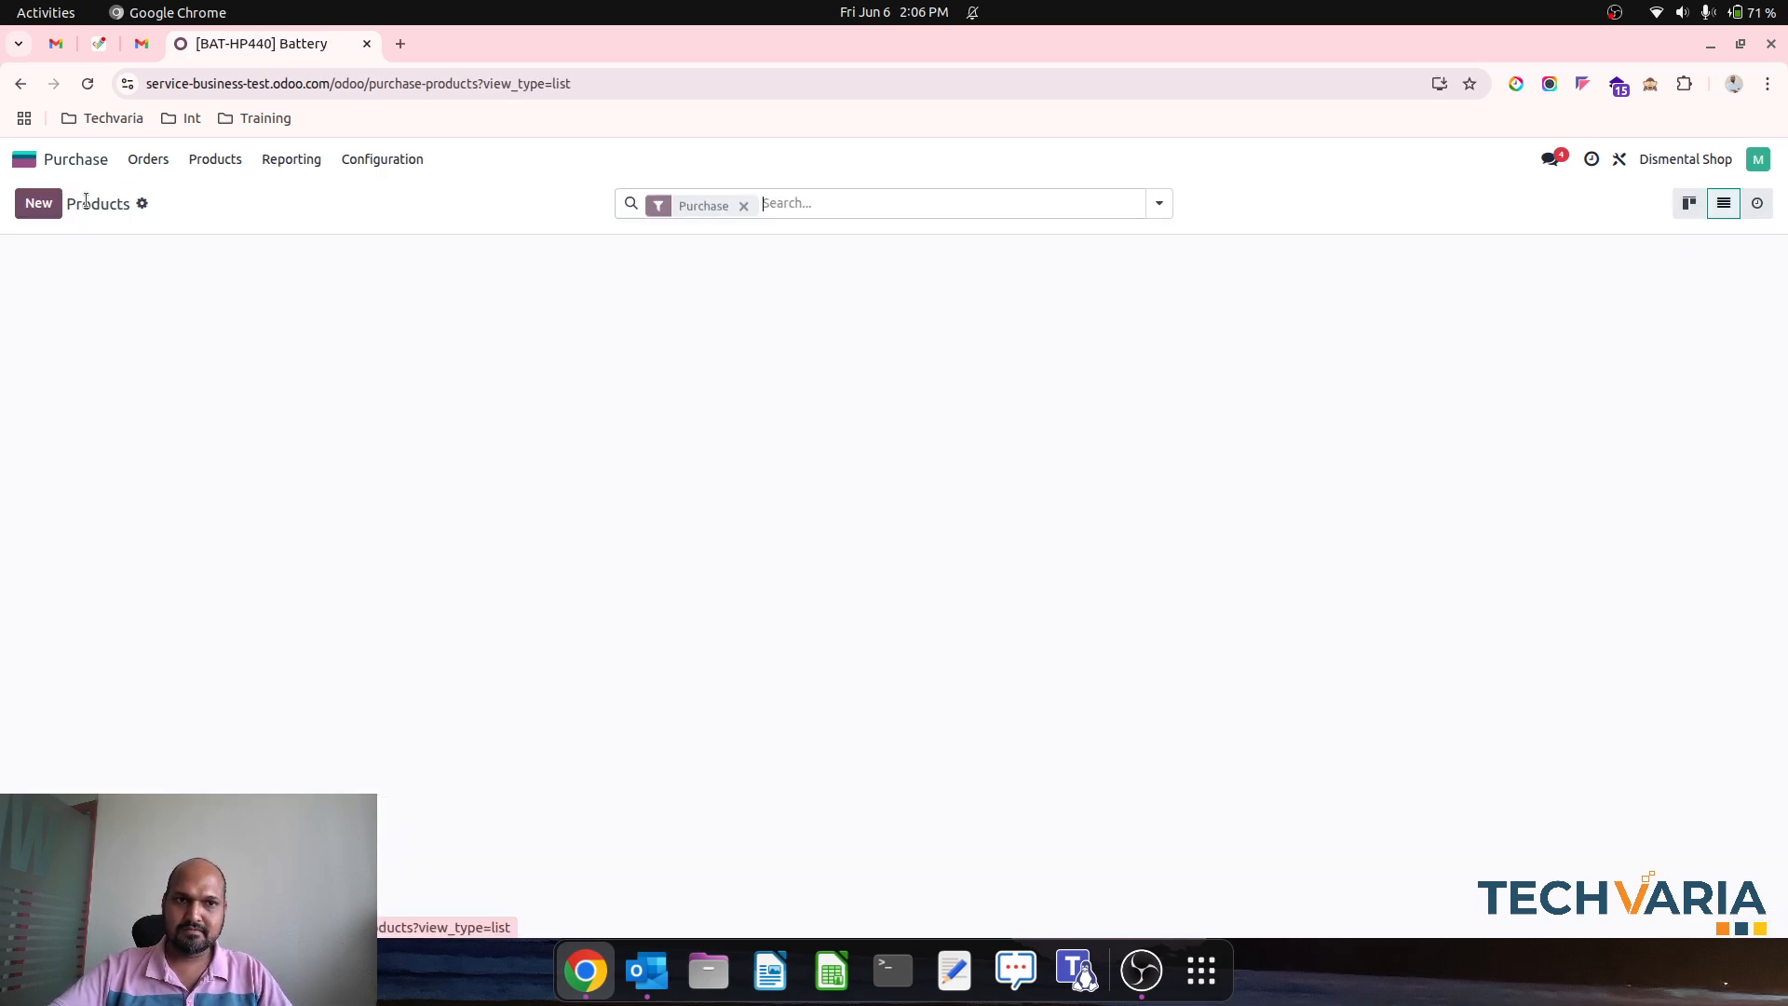
Open purchase order P00004 from the requests for quotation and duplicate it.
click(171, 162)
click(172, 200)
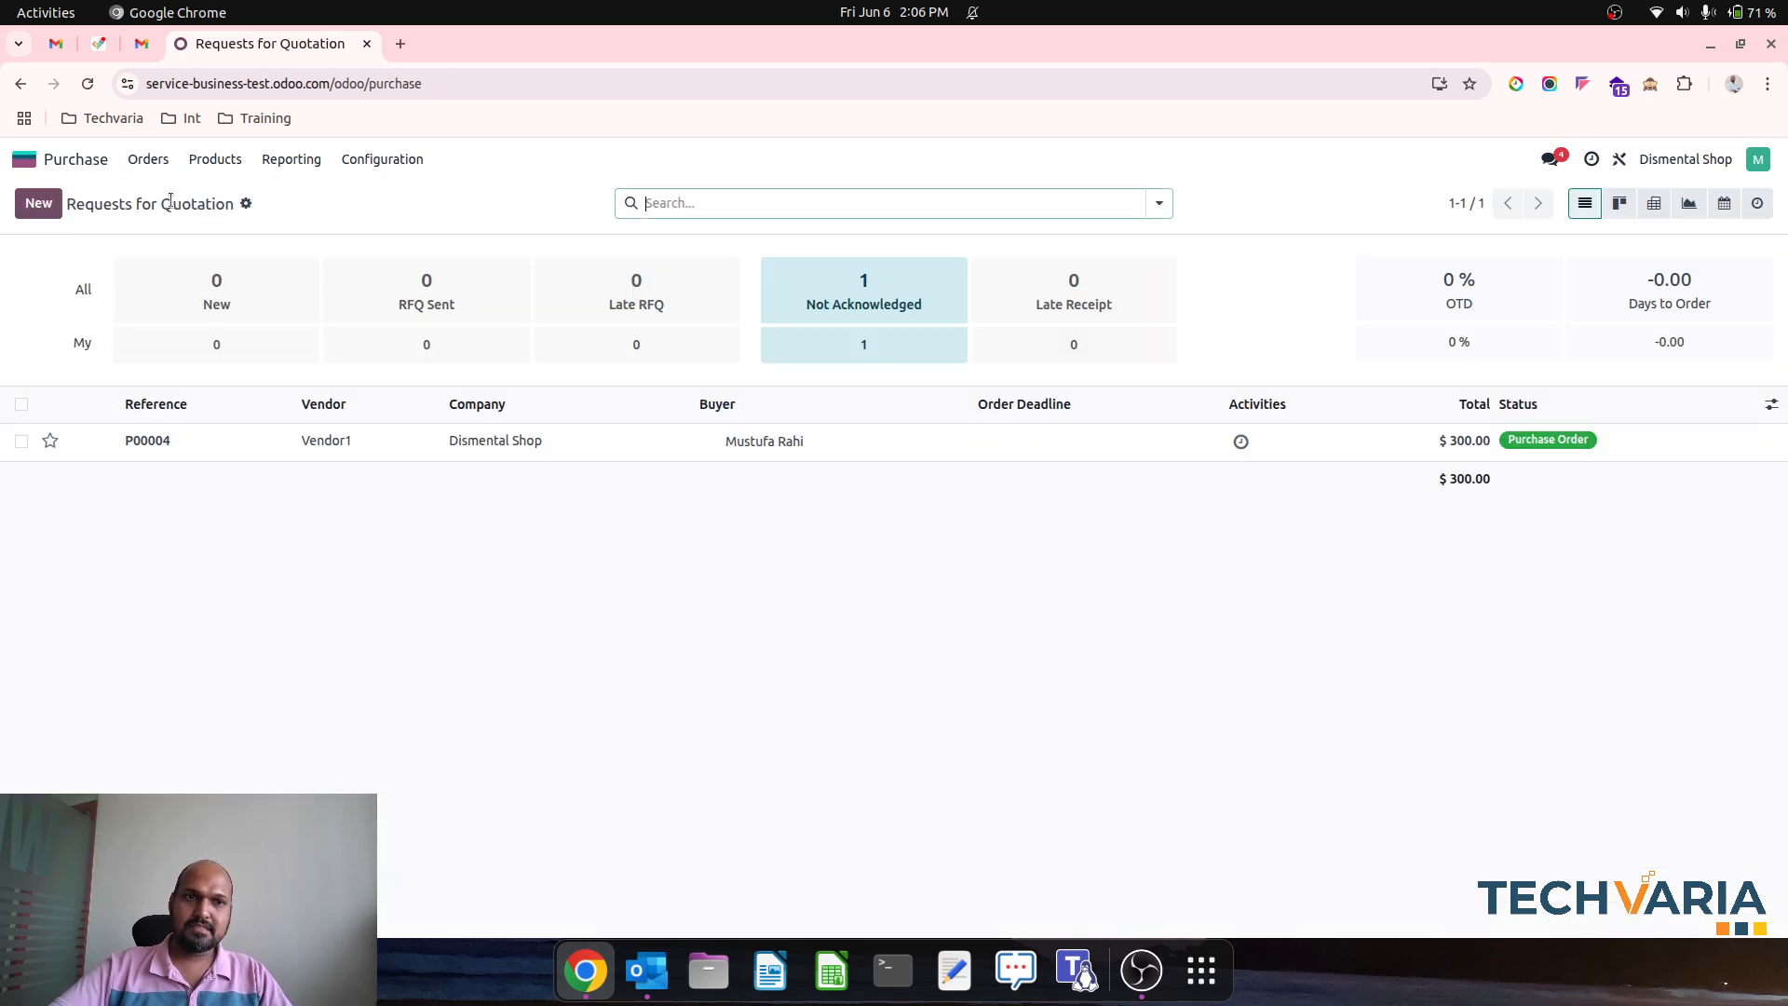
click(282, 446)
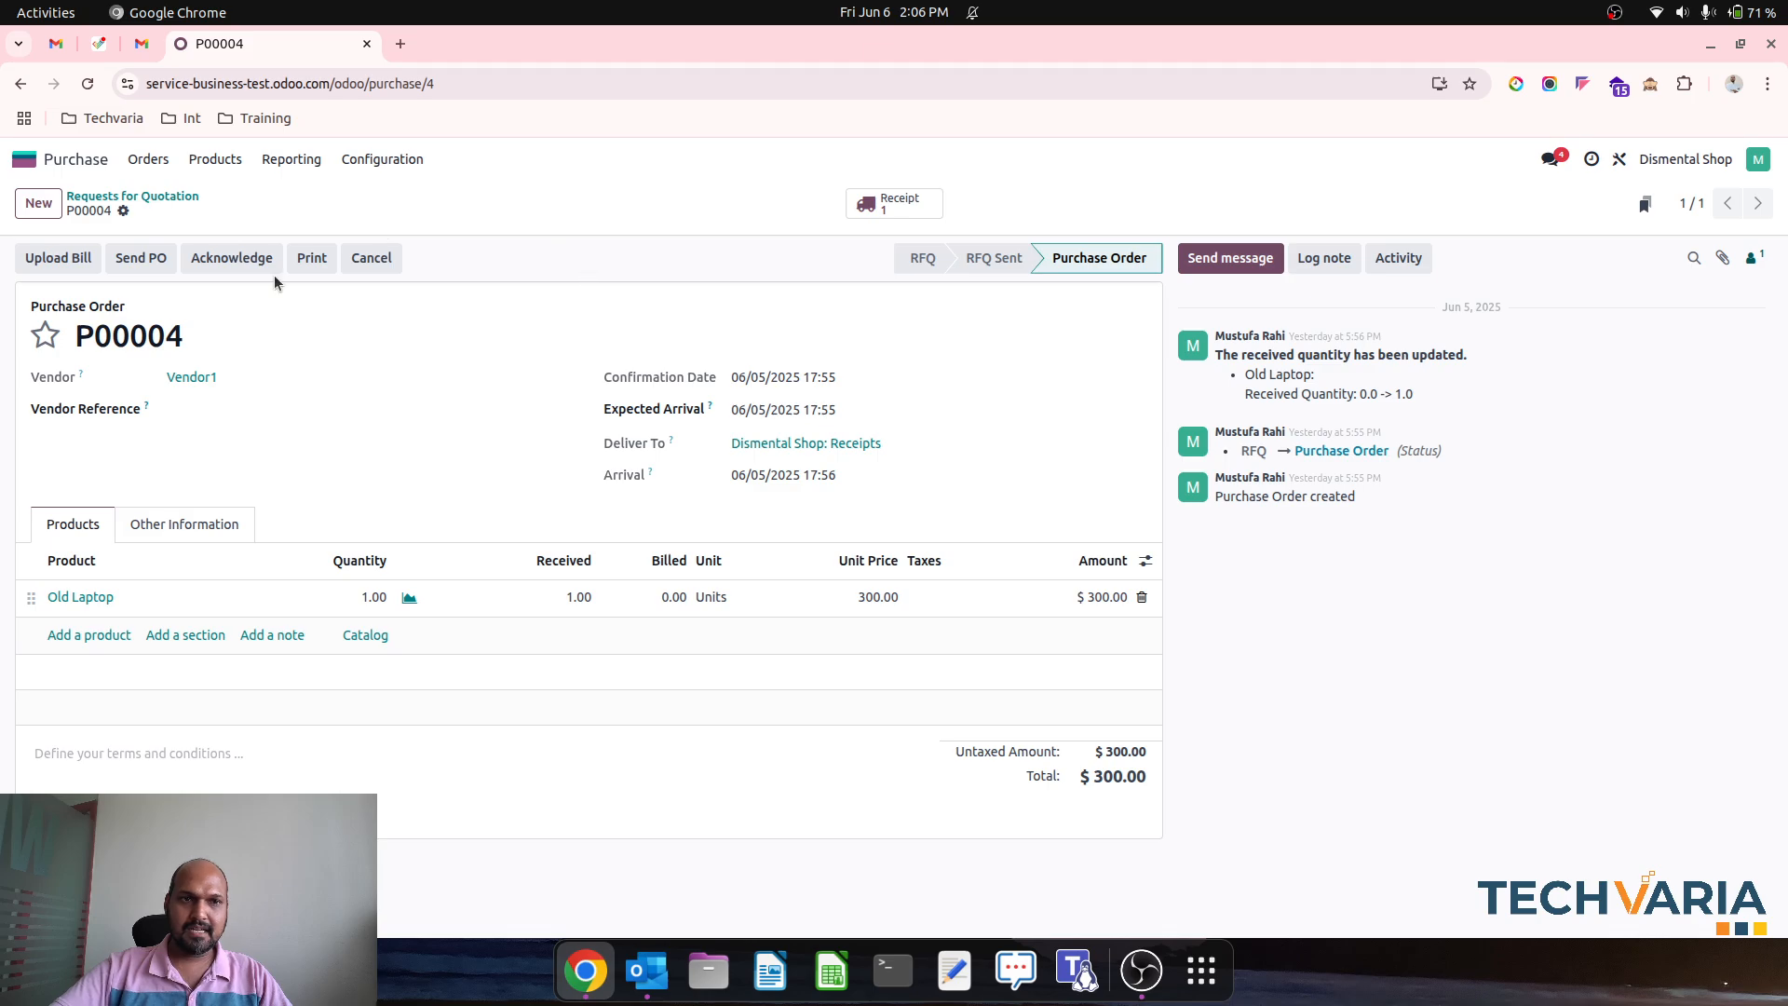
click(123, 210)
click(177, 284)
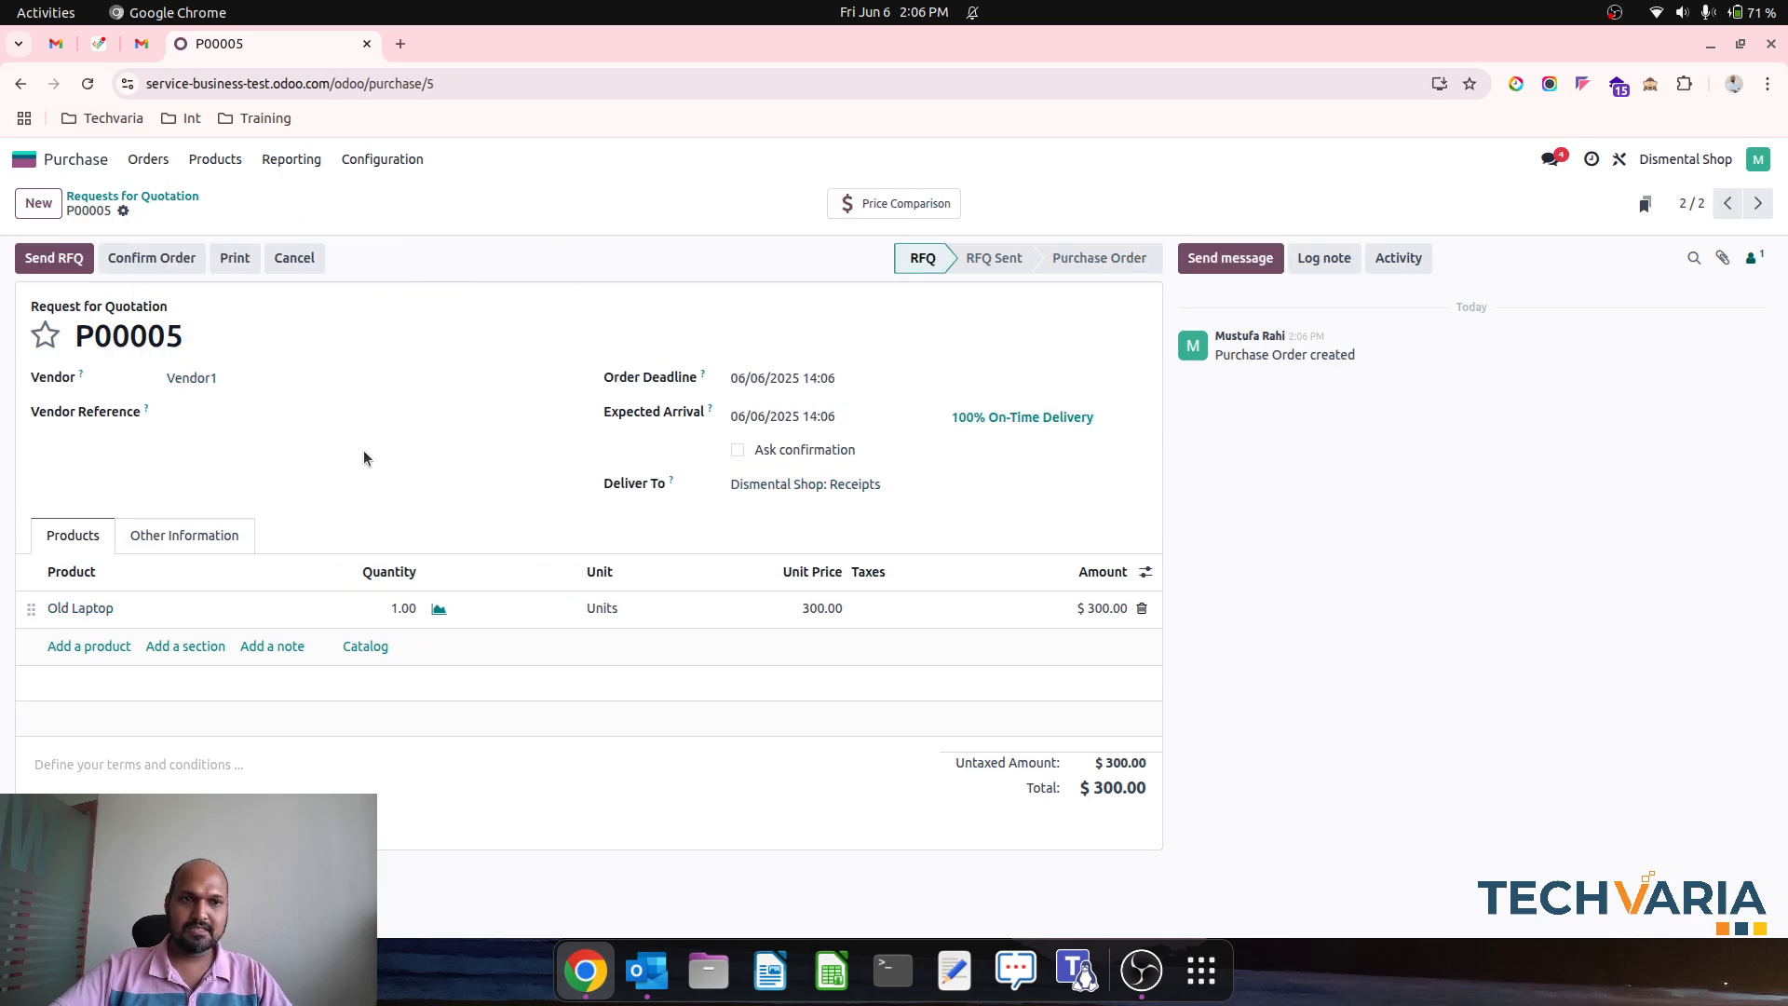
Set the unit price of the Old Laptop line in the duplicated quotation to 400.
click(823, 617)
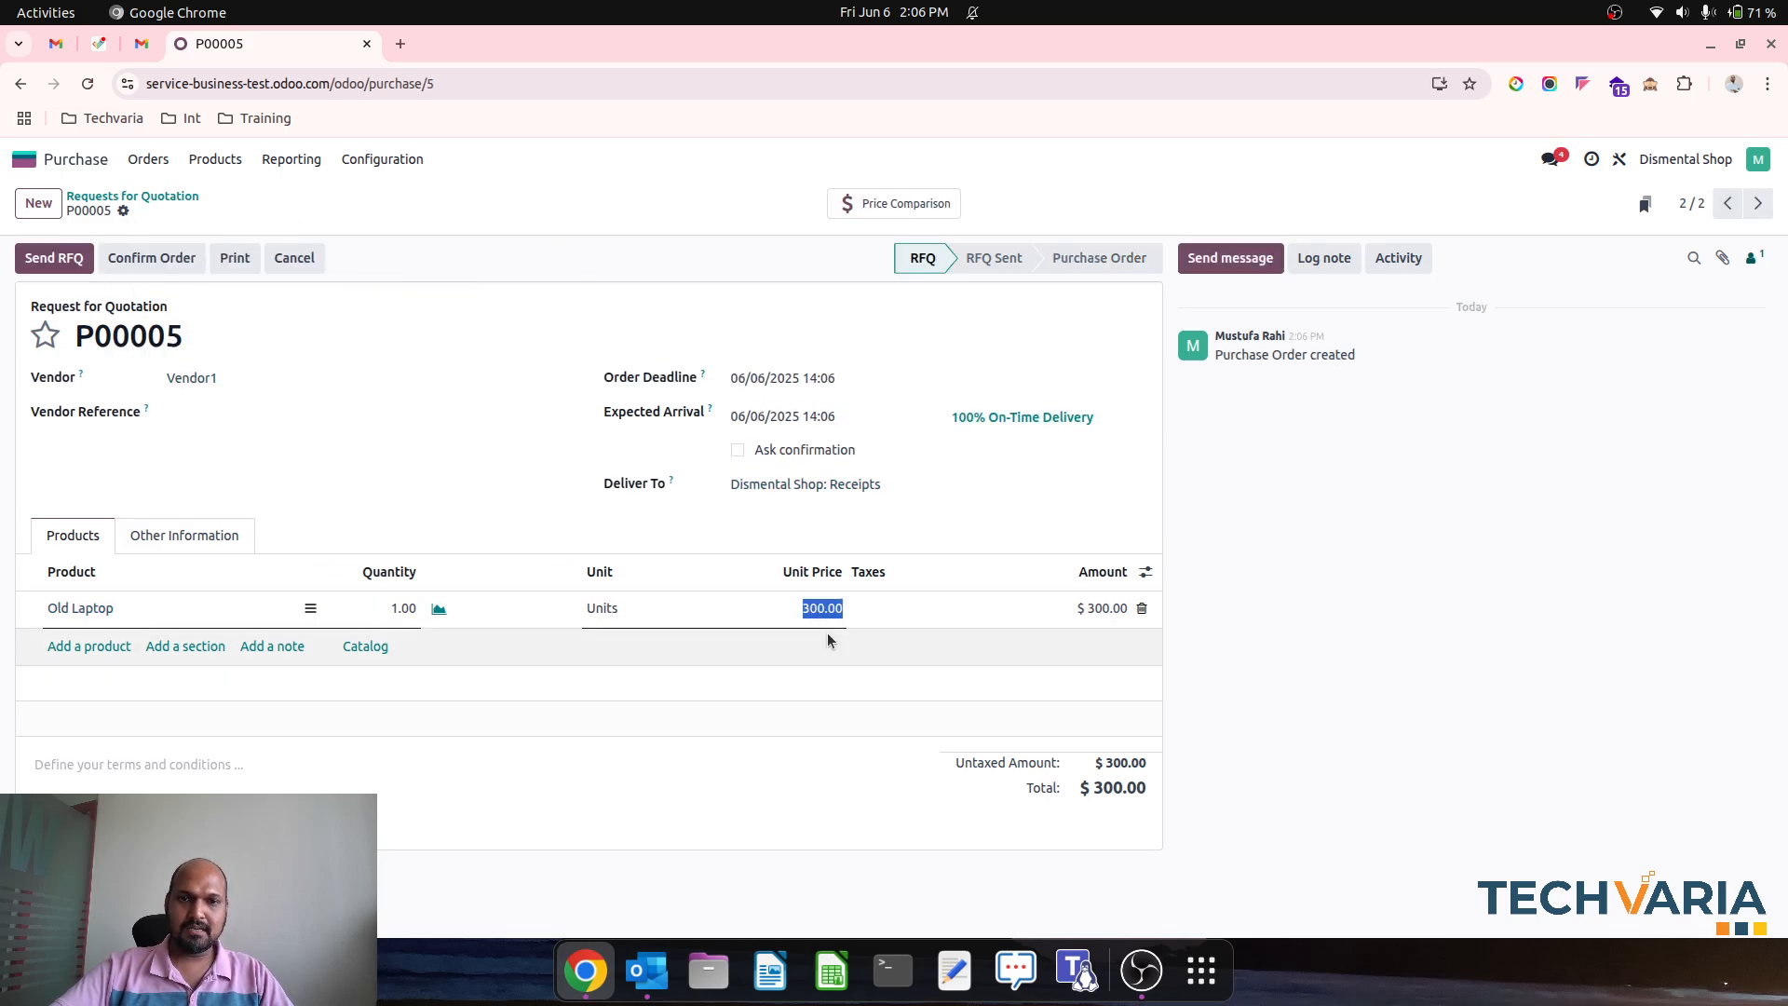
text(4000)
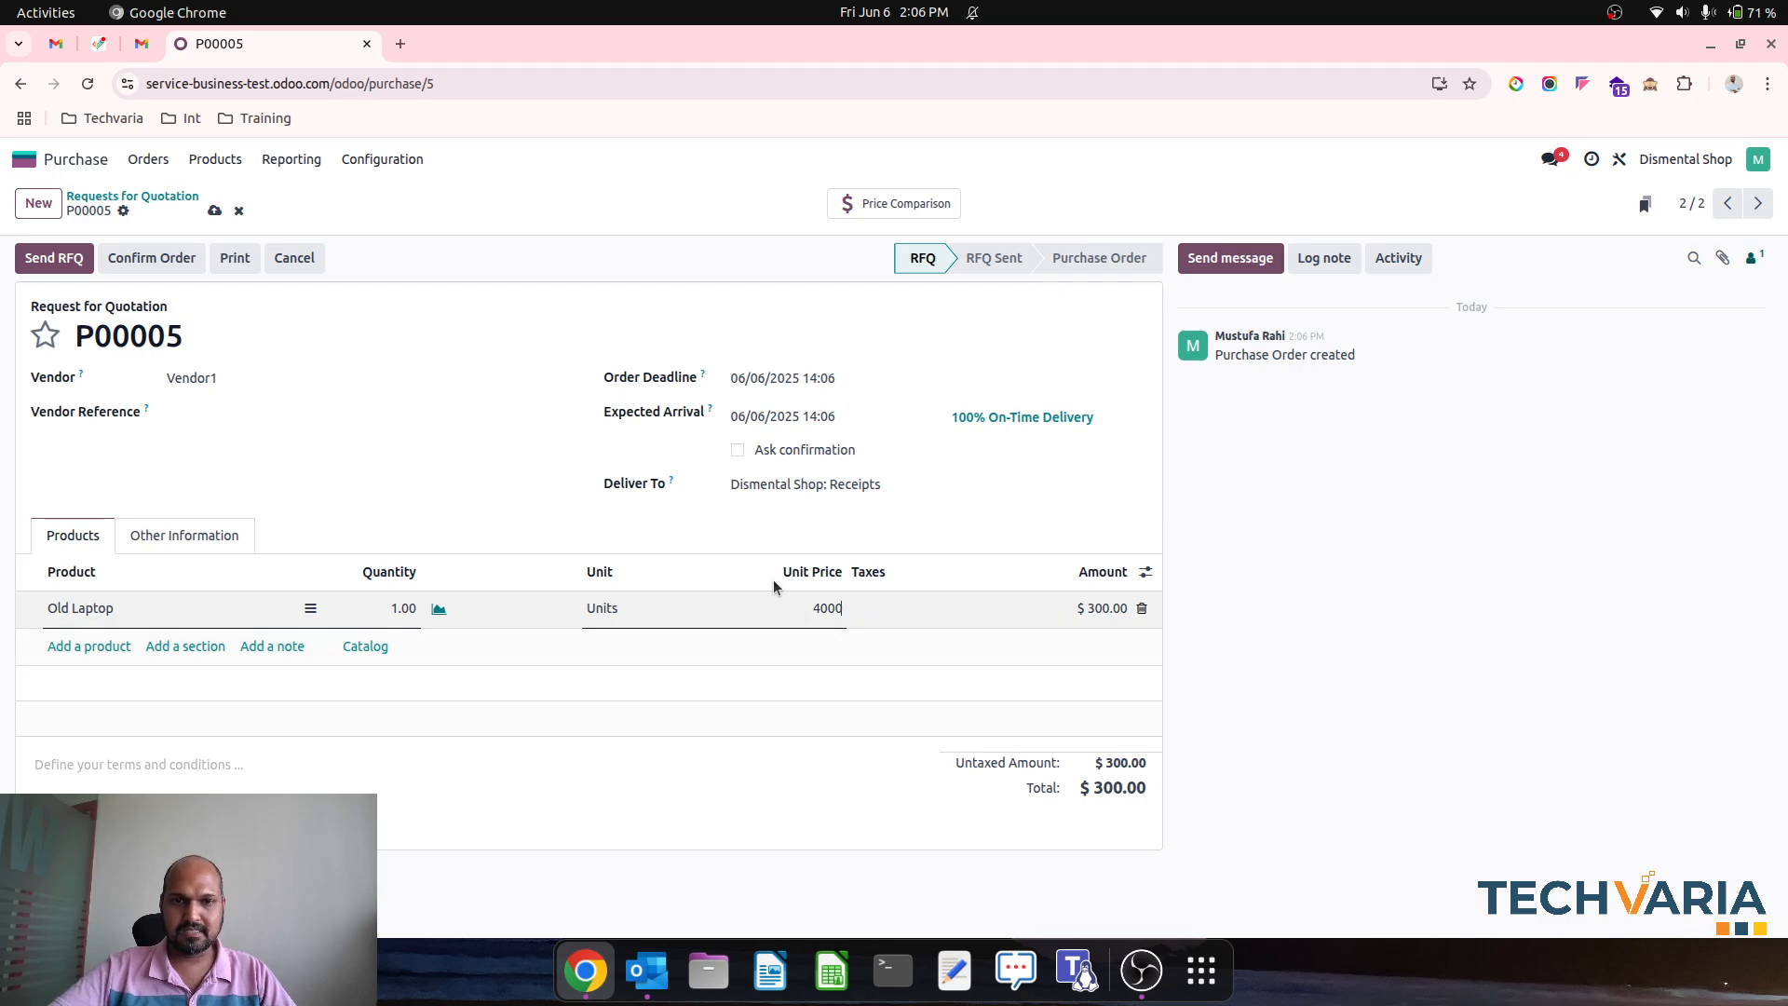
key(BackSpace)
click(493, 412)
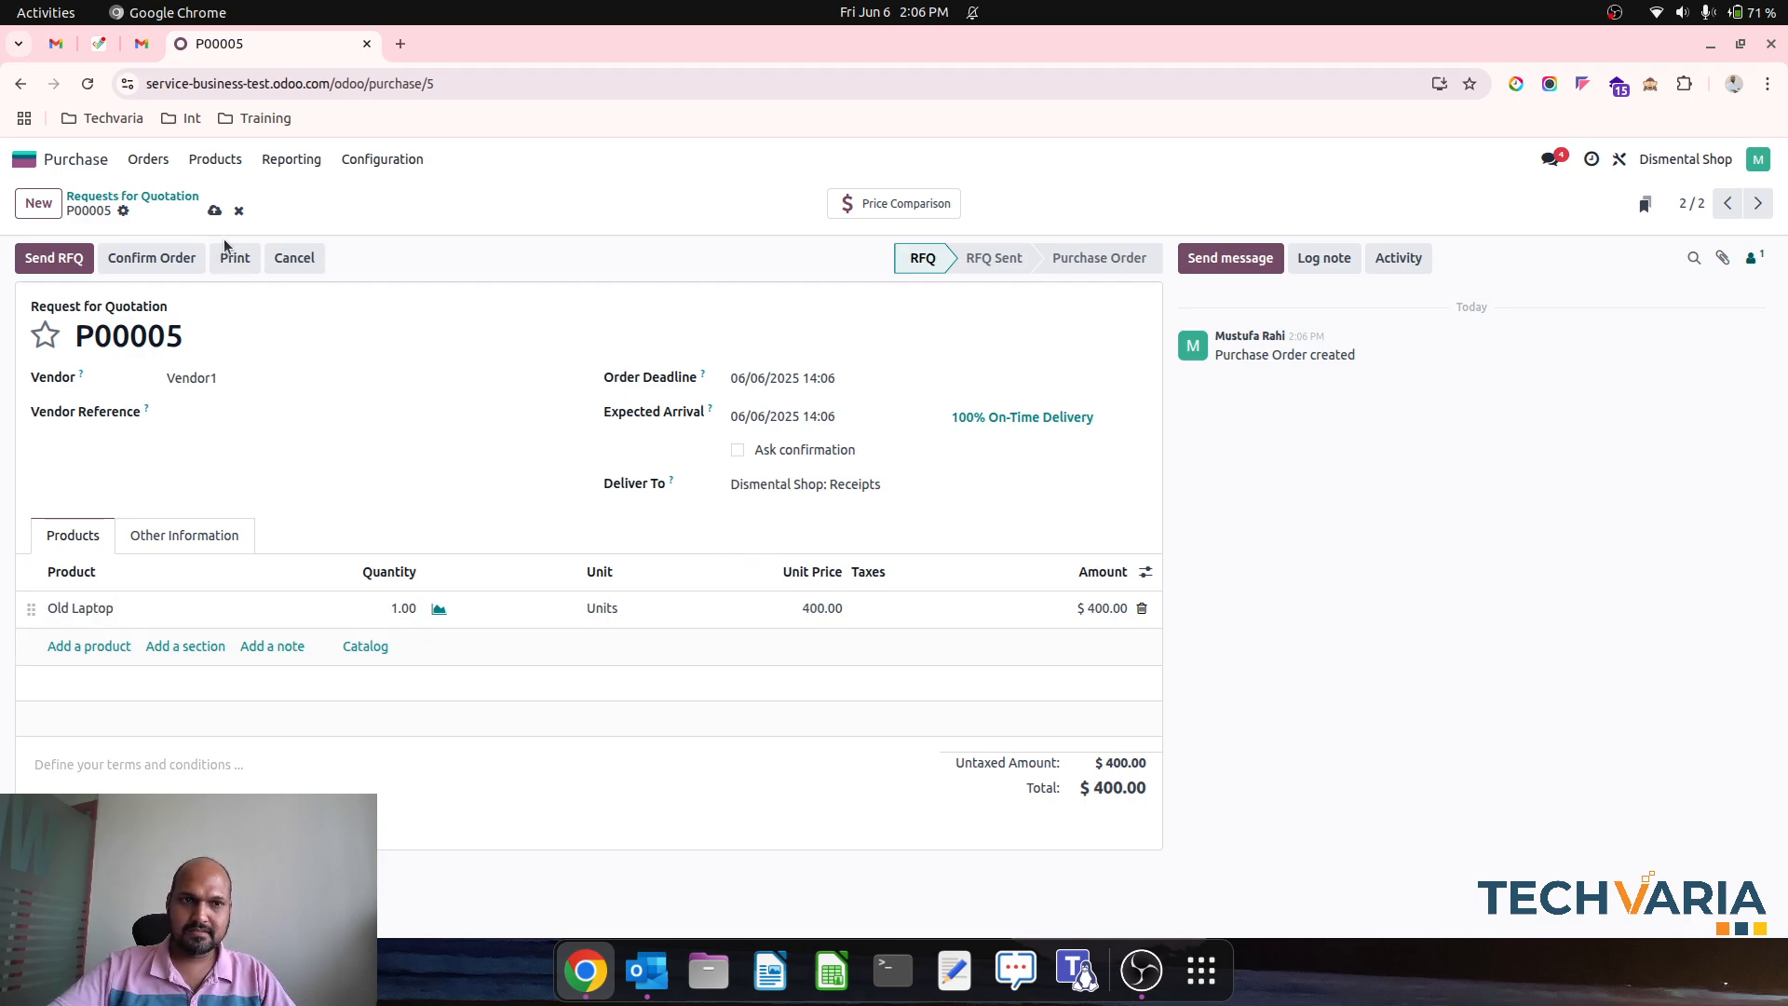
Confirm the Old Laptop purchase order and open its receipt.
click(169, 257)
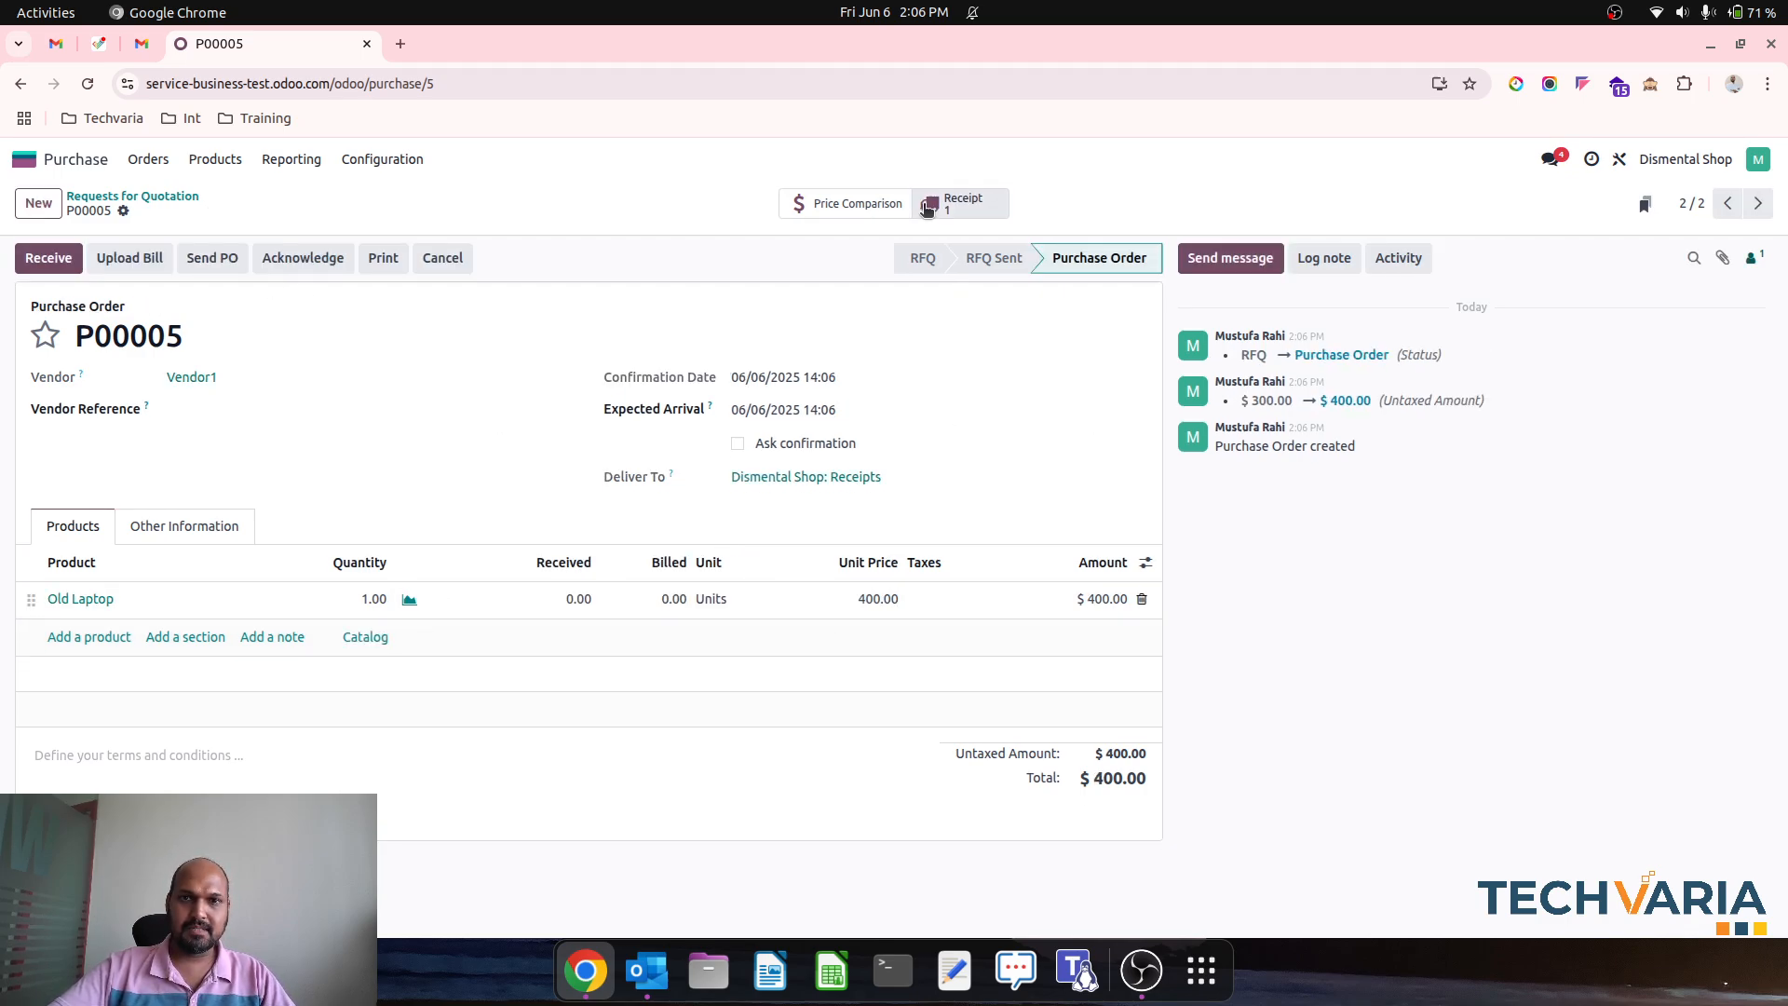
click(958, 205)
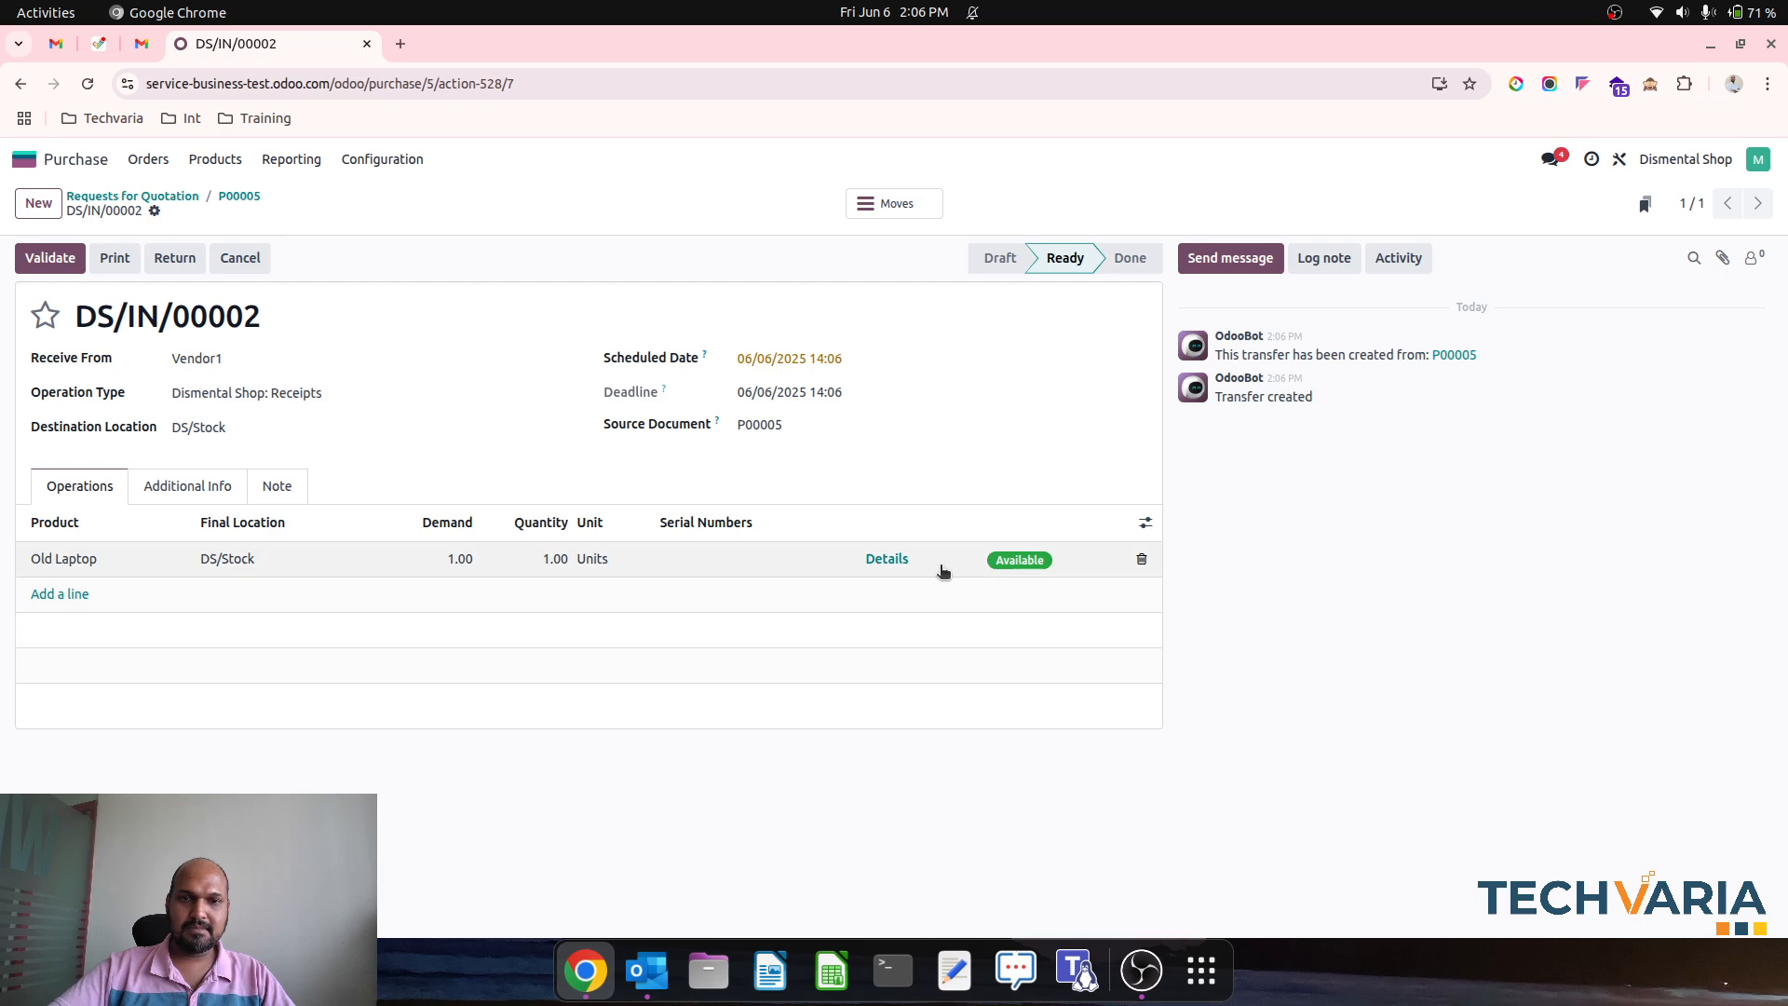
Assign the new serial number OL0002 to the Old Laptop line of the receipt, save it and validate the receipt.
click(811, 570)
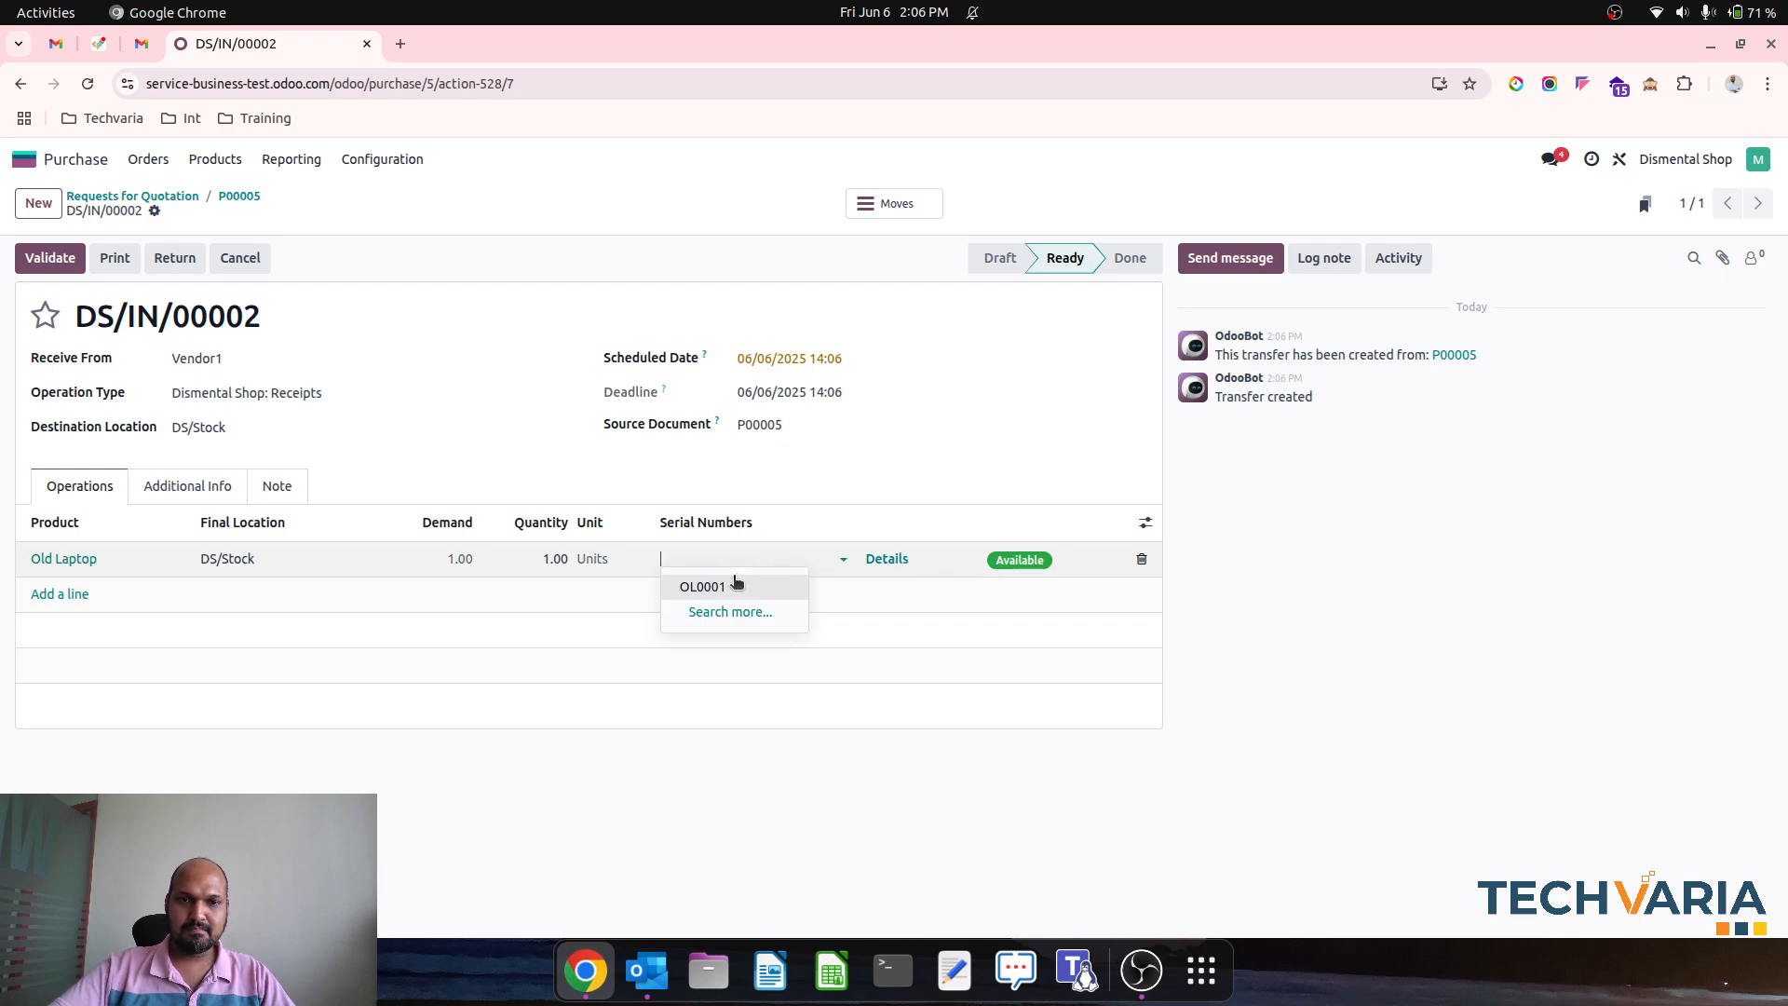
text(OL000)
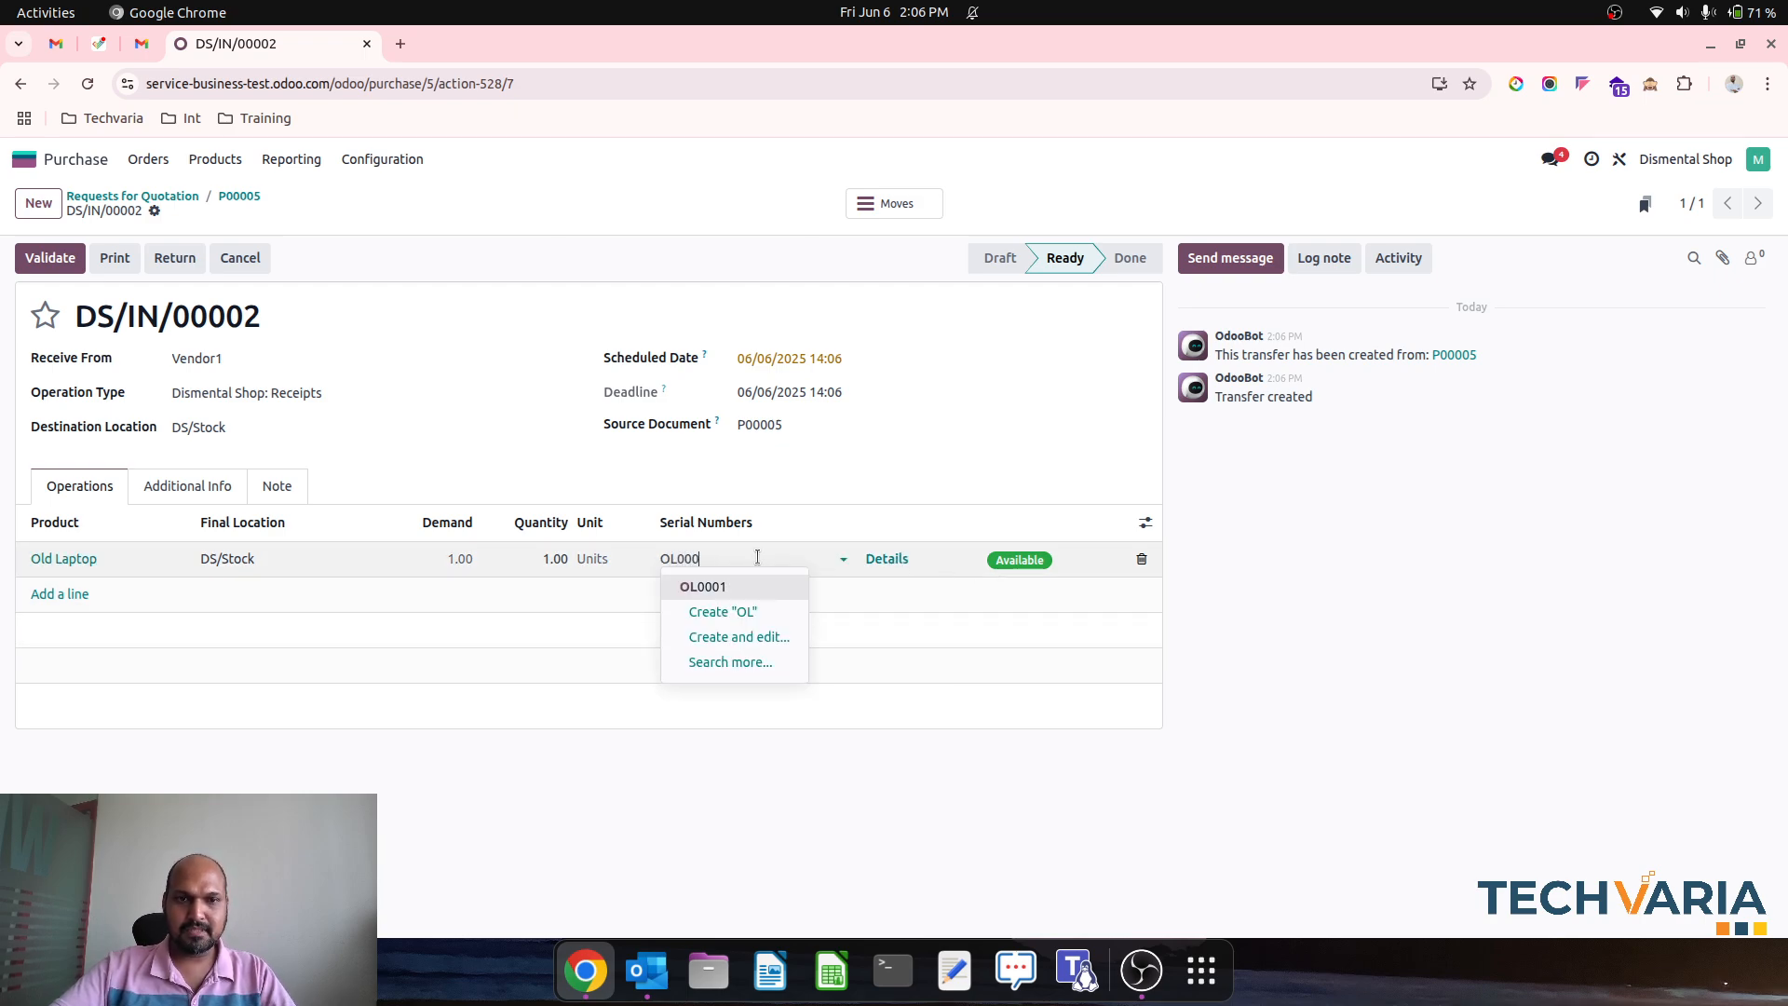
text(2)
click(743, 587)
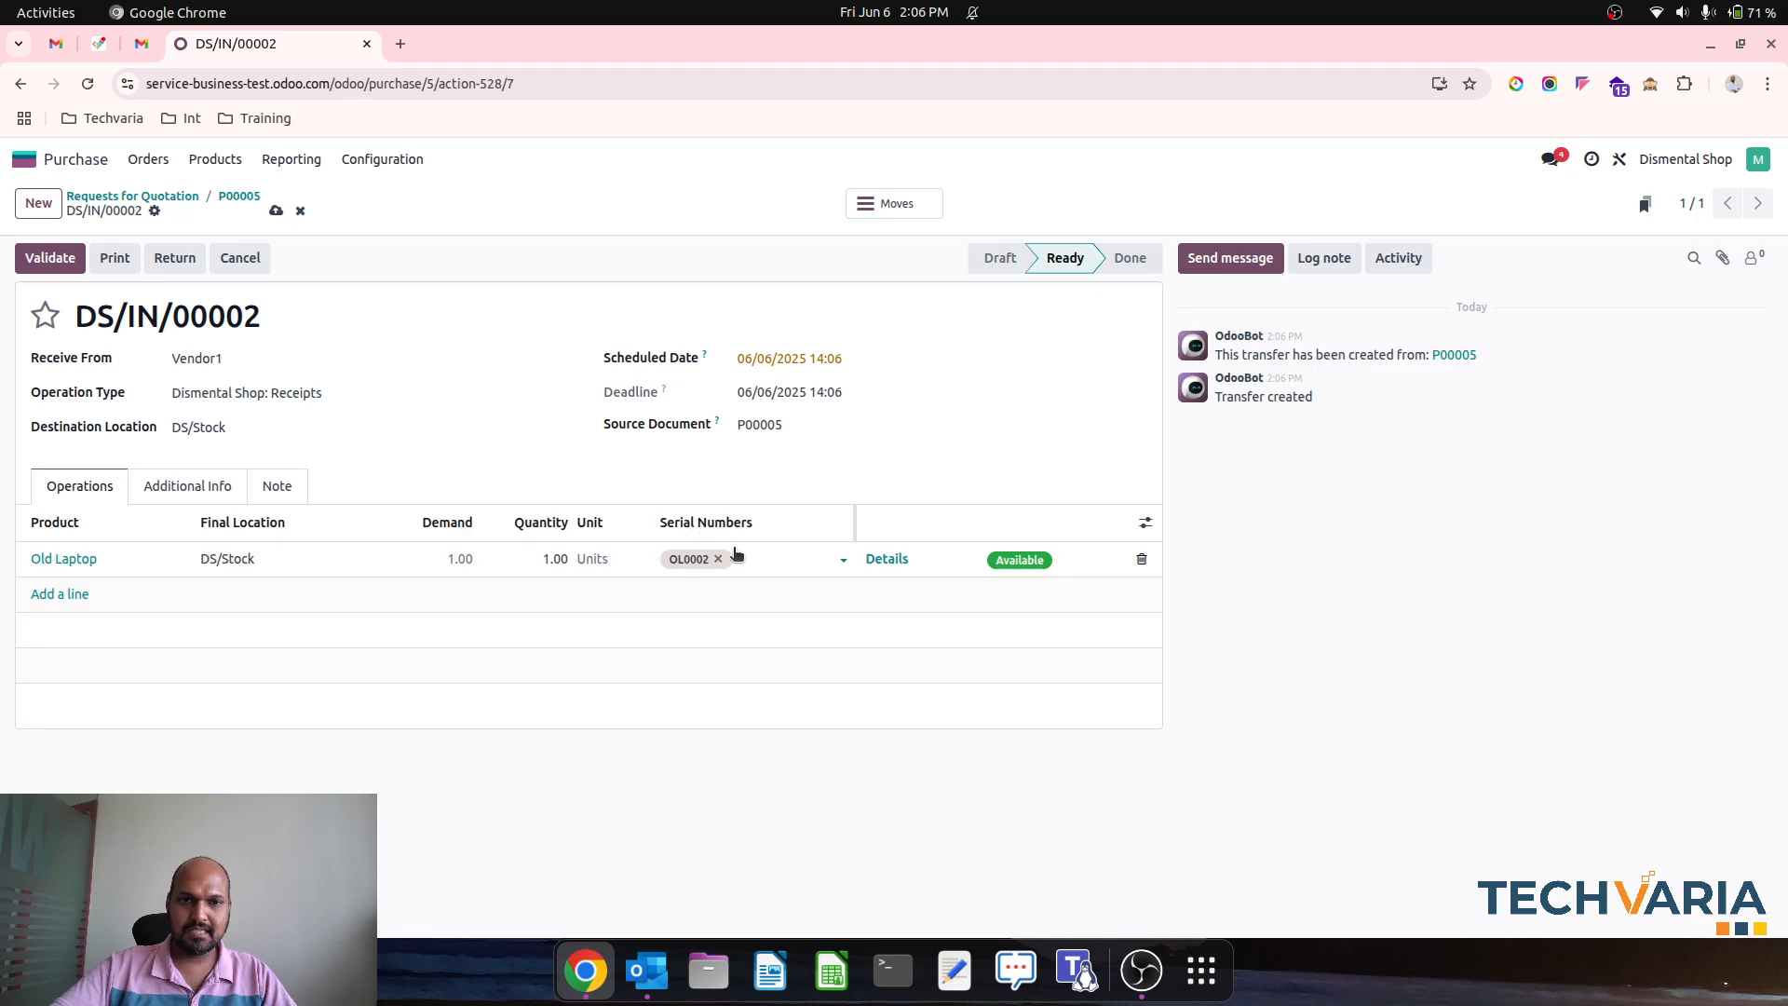
click(274, 214)
click(50, 258)
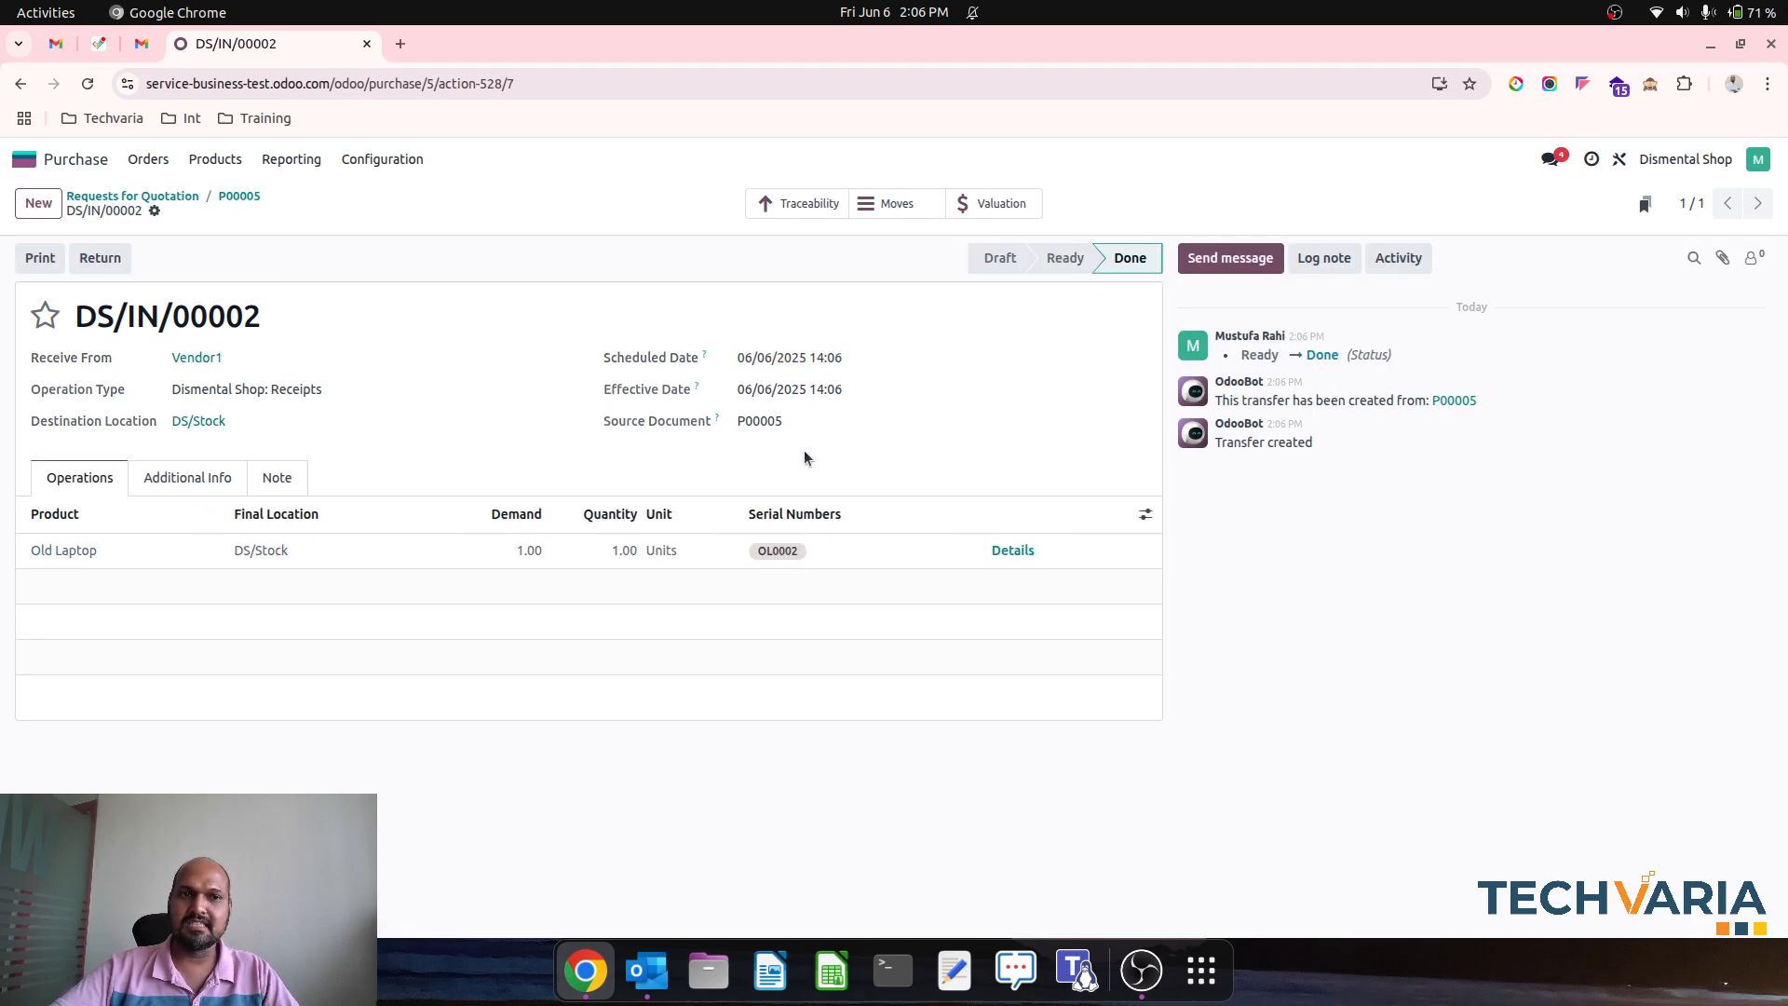
Check the Old Laptop product's on-hand quantity and forecasted stock report in Inventory, and return to the product list.
click(224, 197)
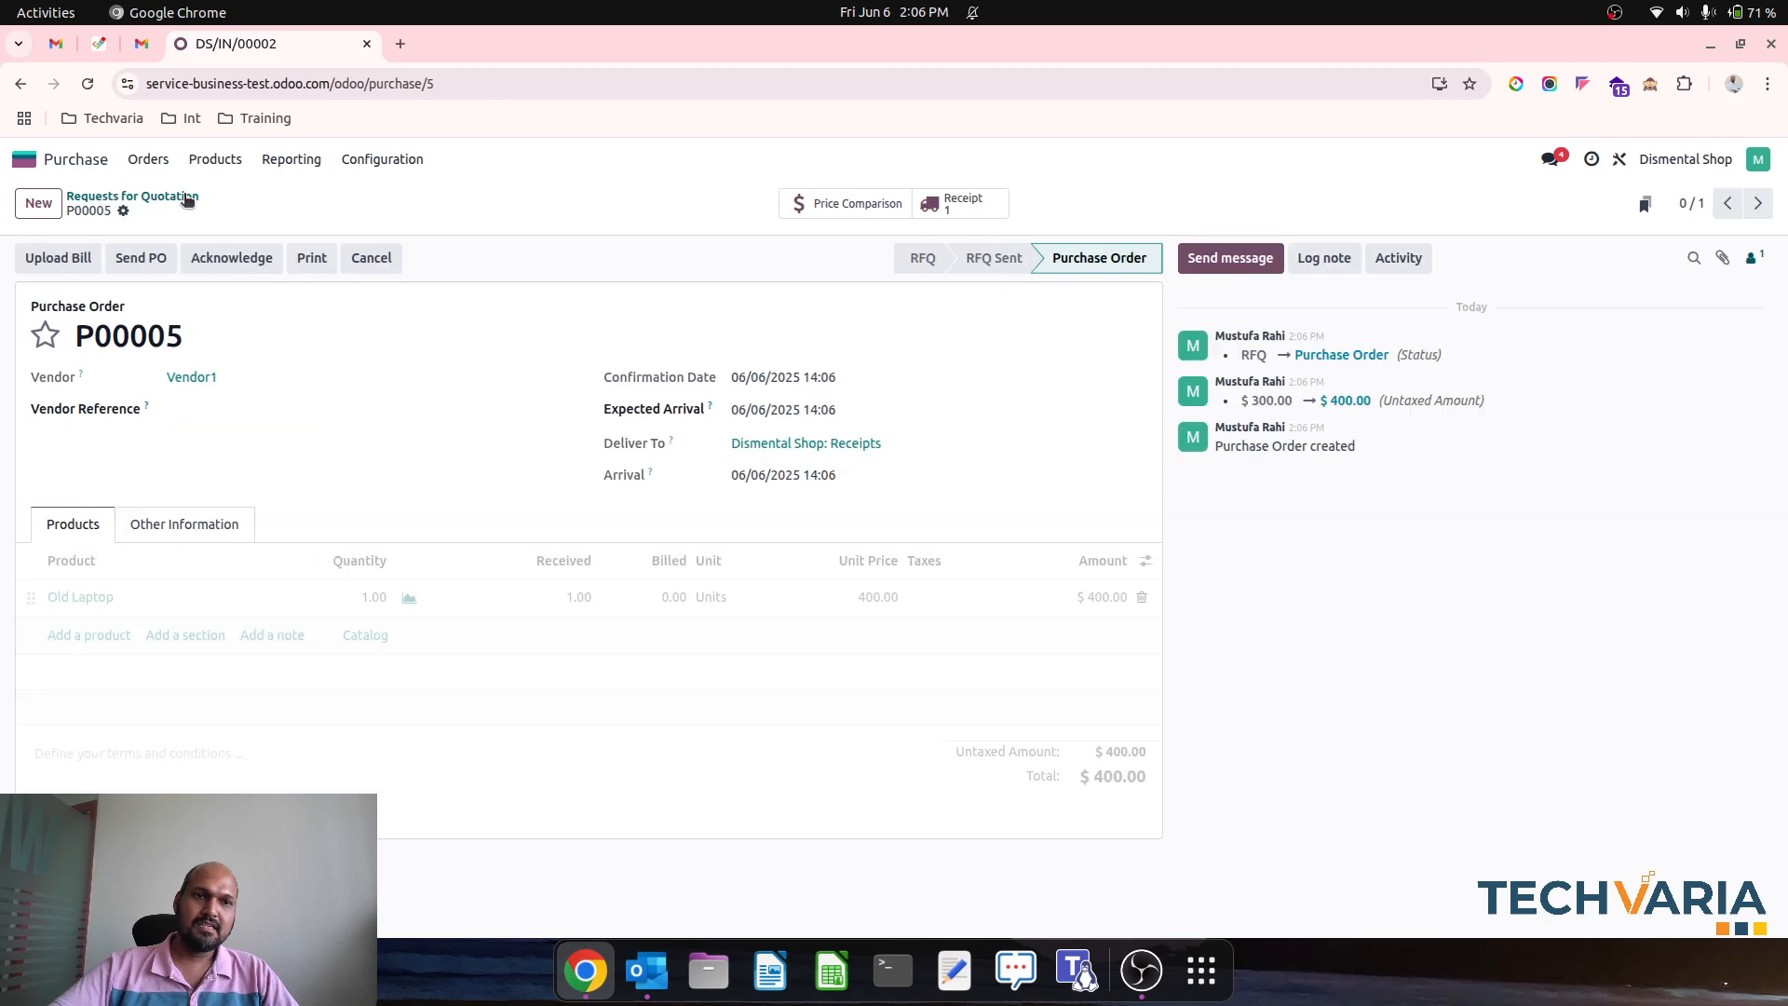
click(139, 195)
click(66, 171)
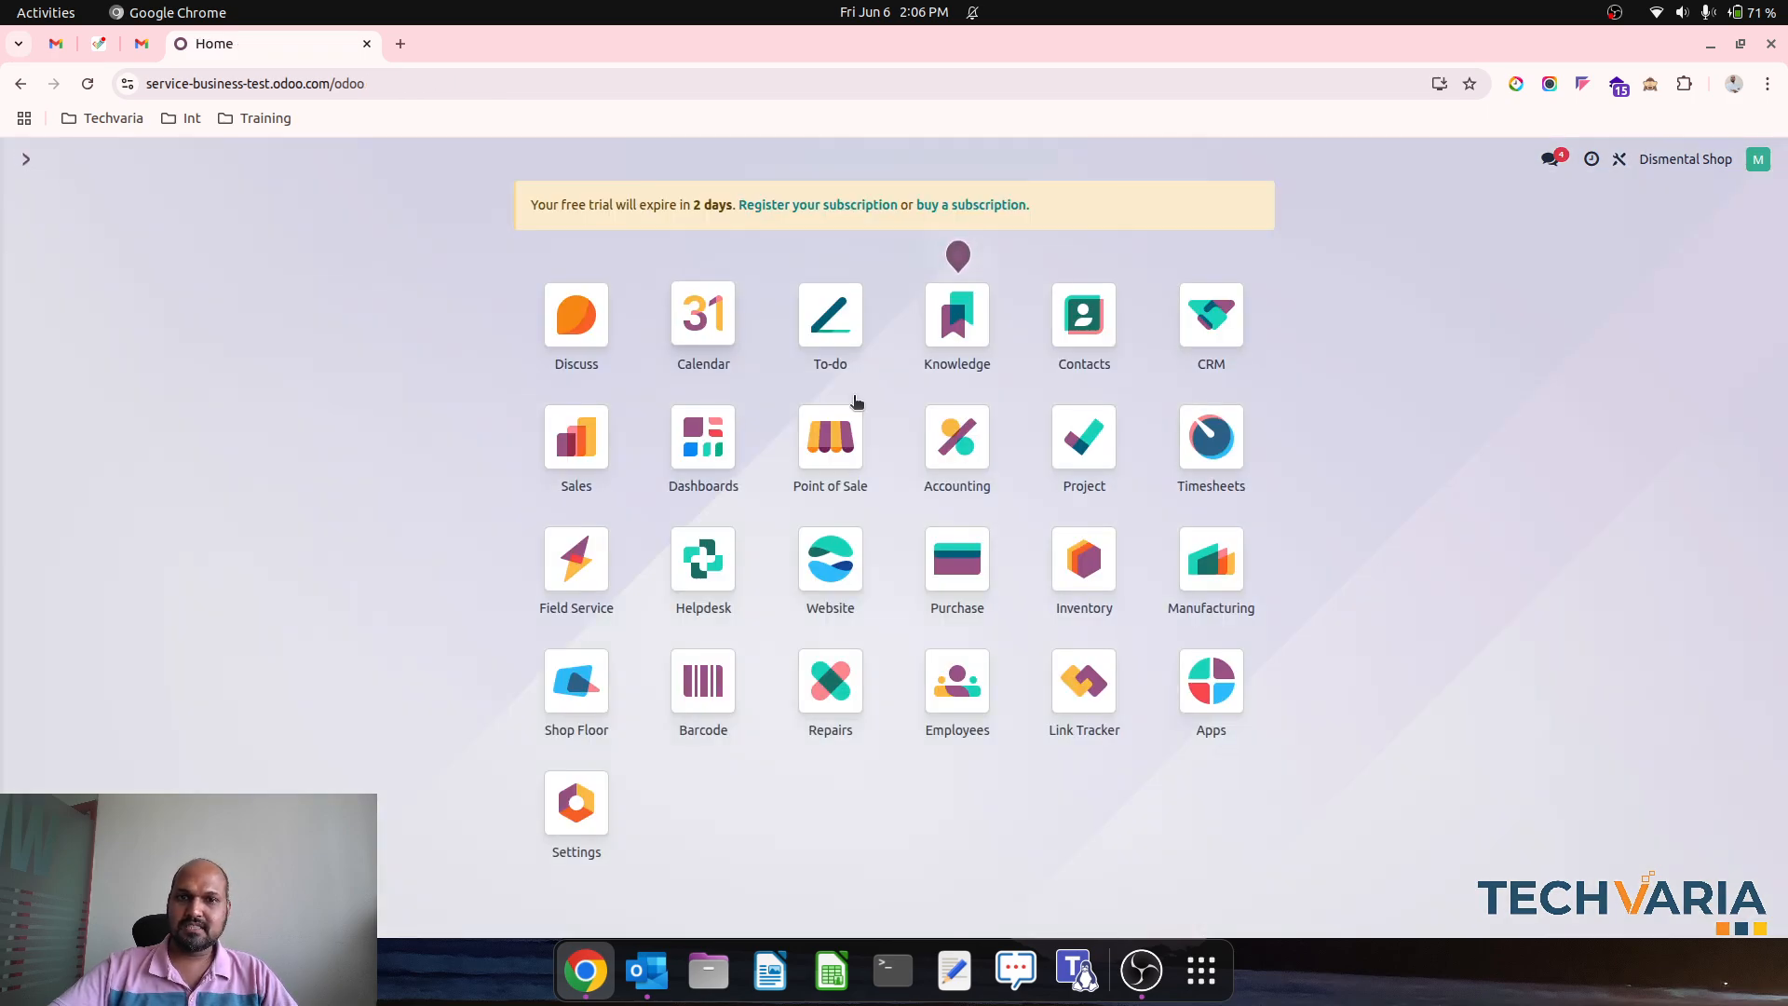
click(1067, 579)
click(320, 159)
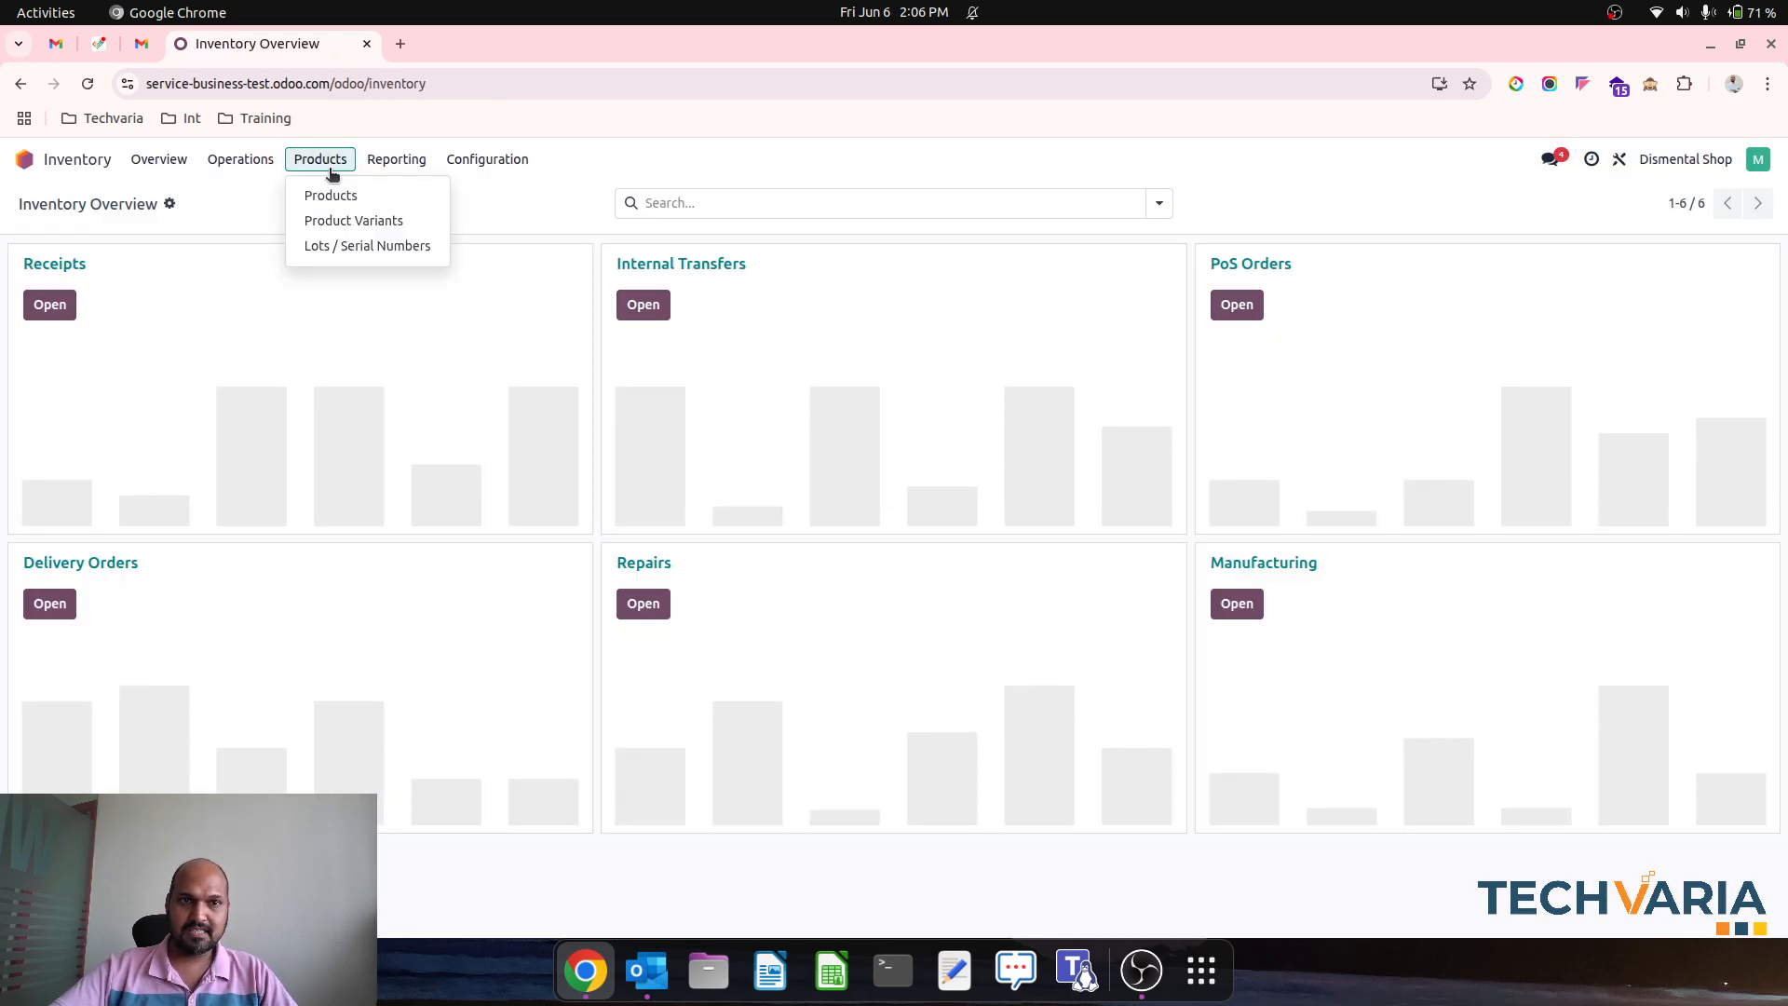
click(347, 192)
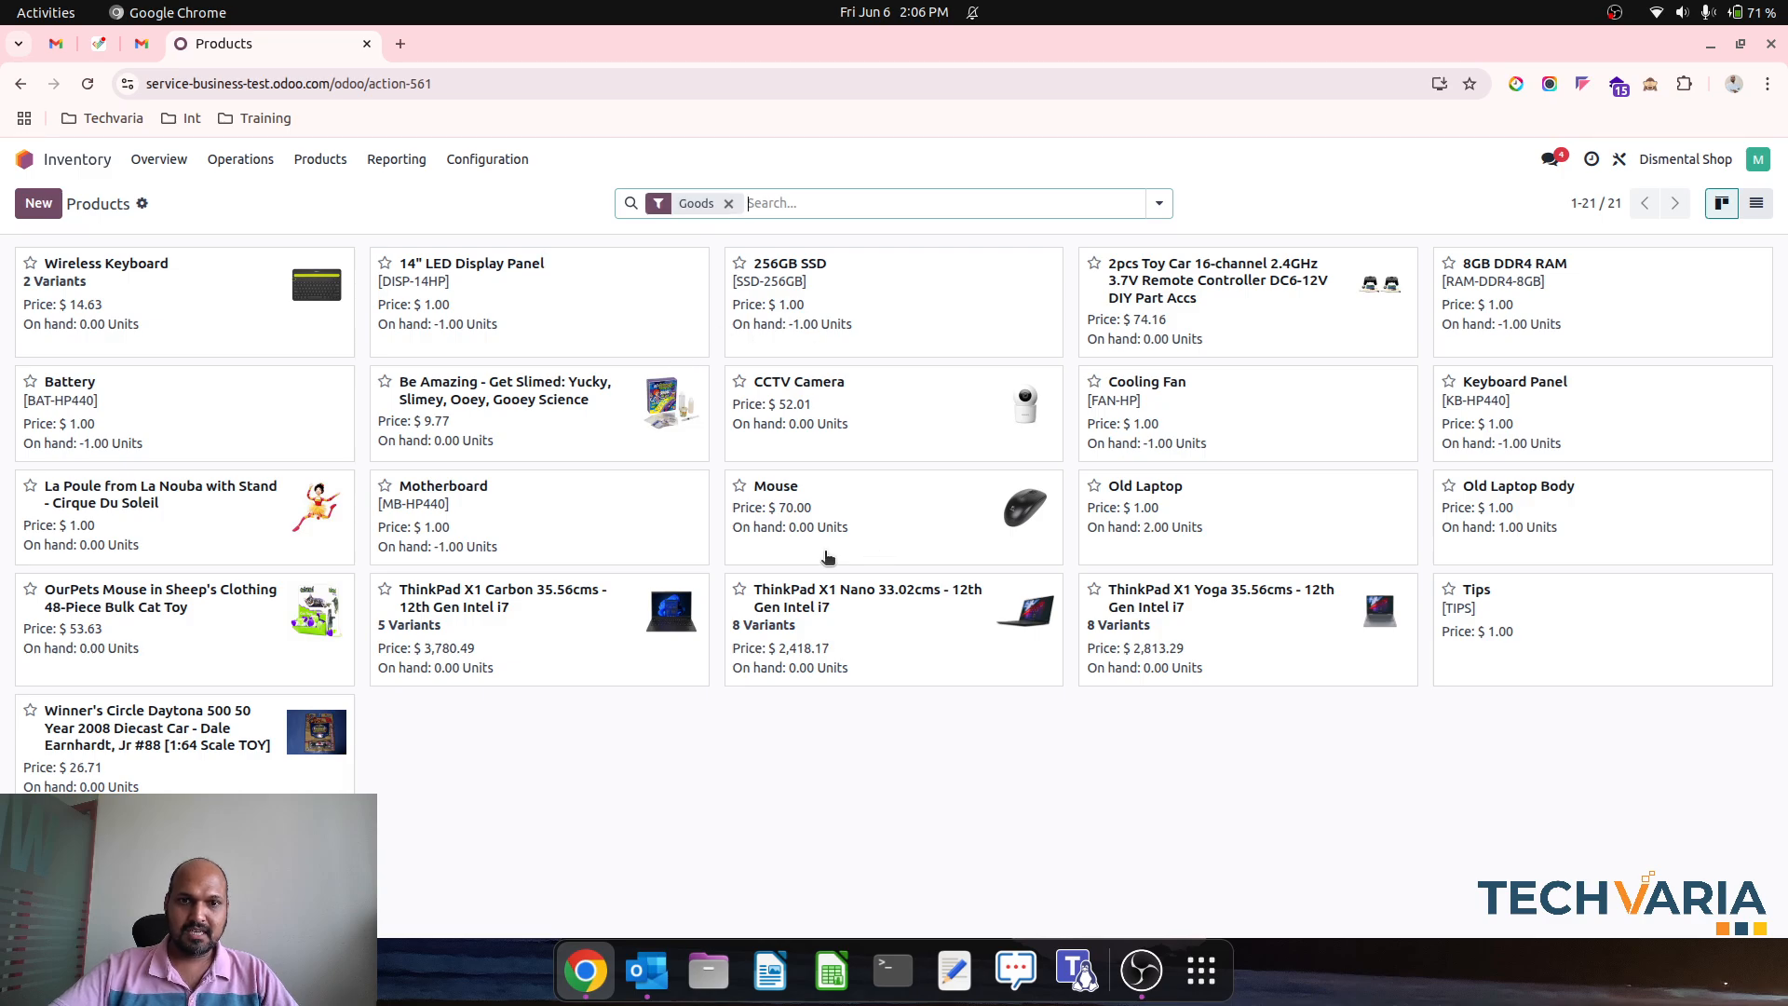
click(1189, 519)
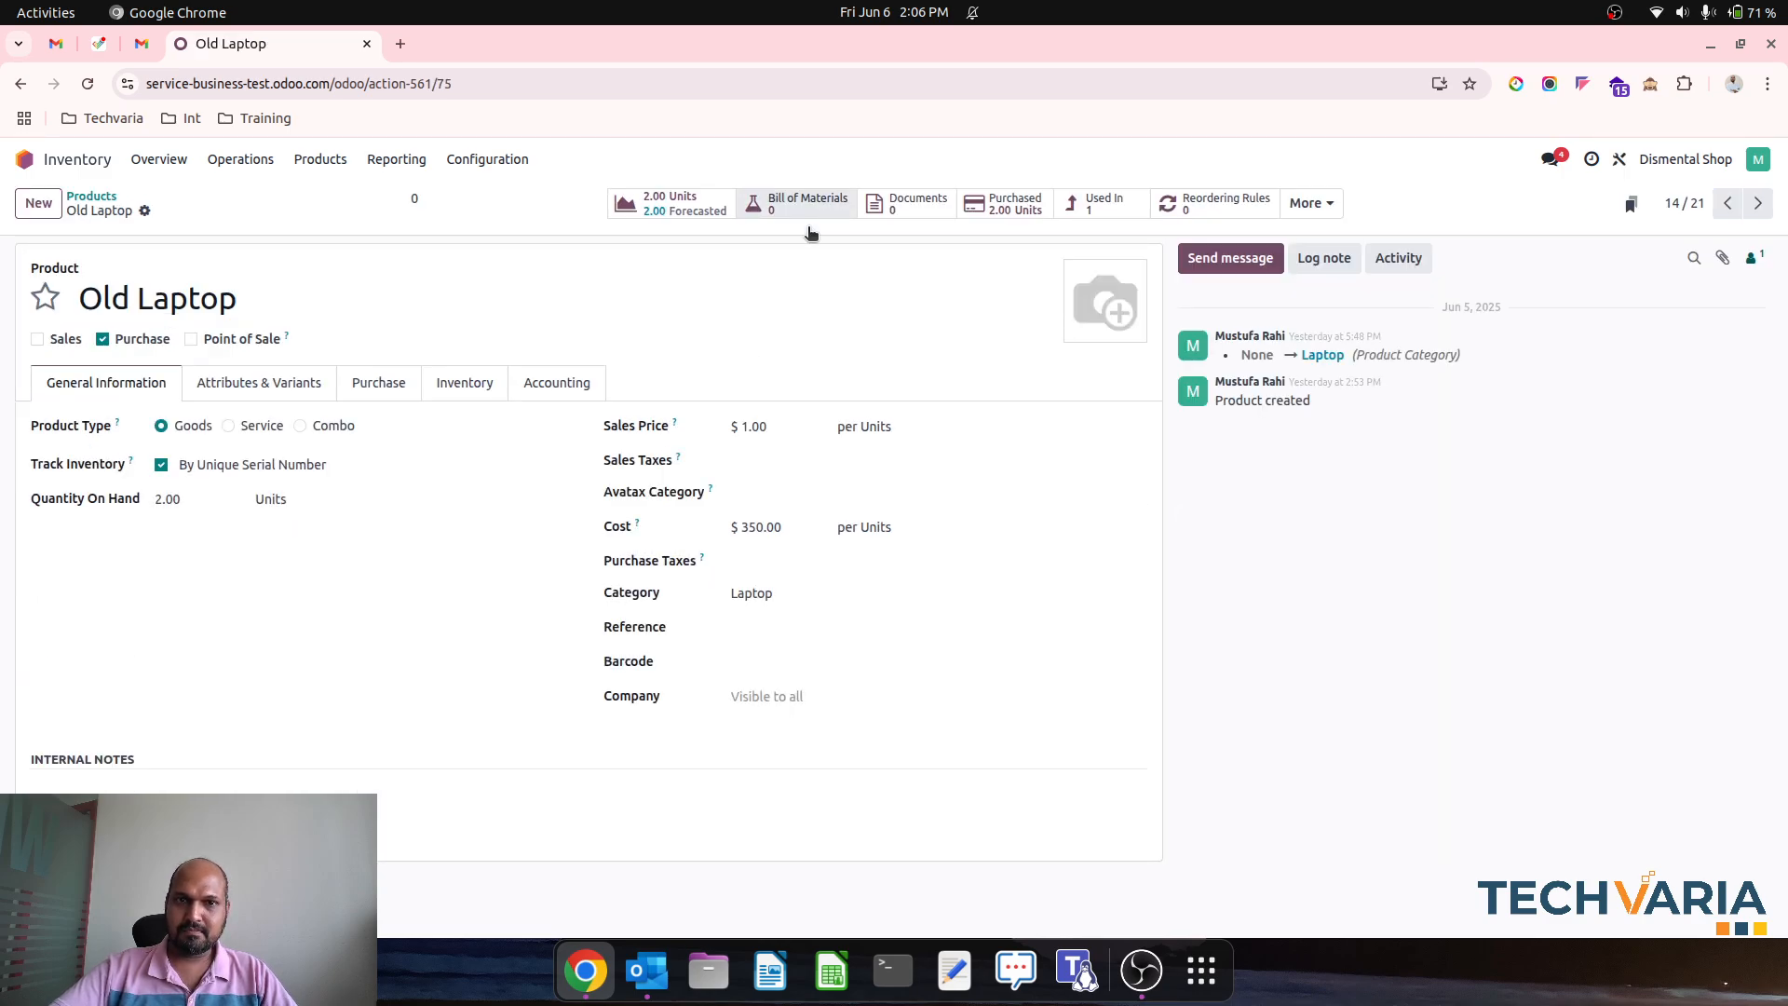
click(689, 205)
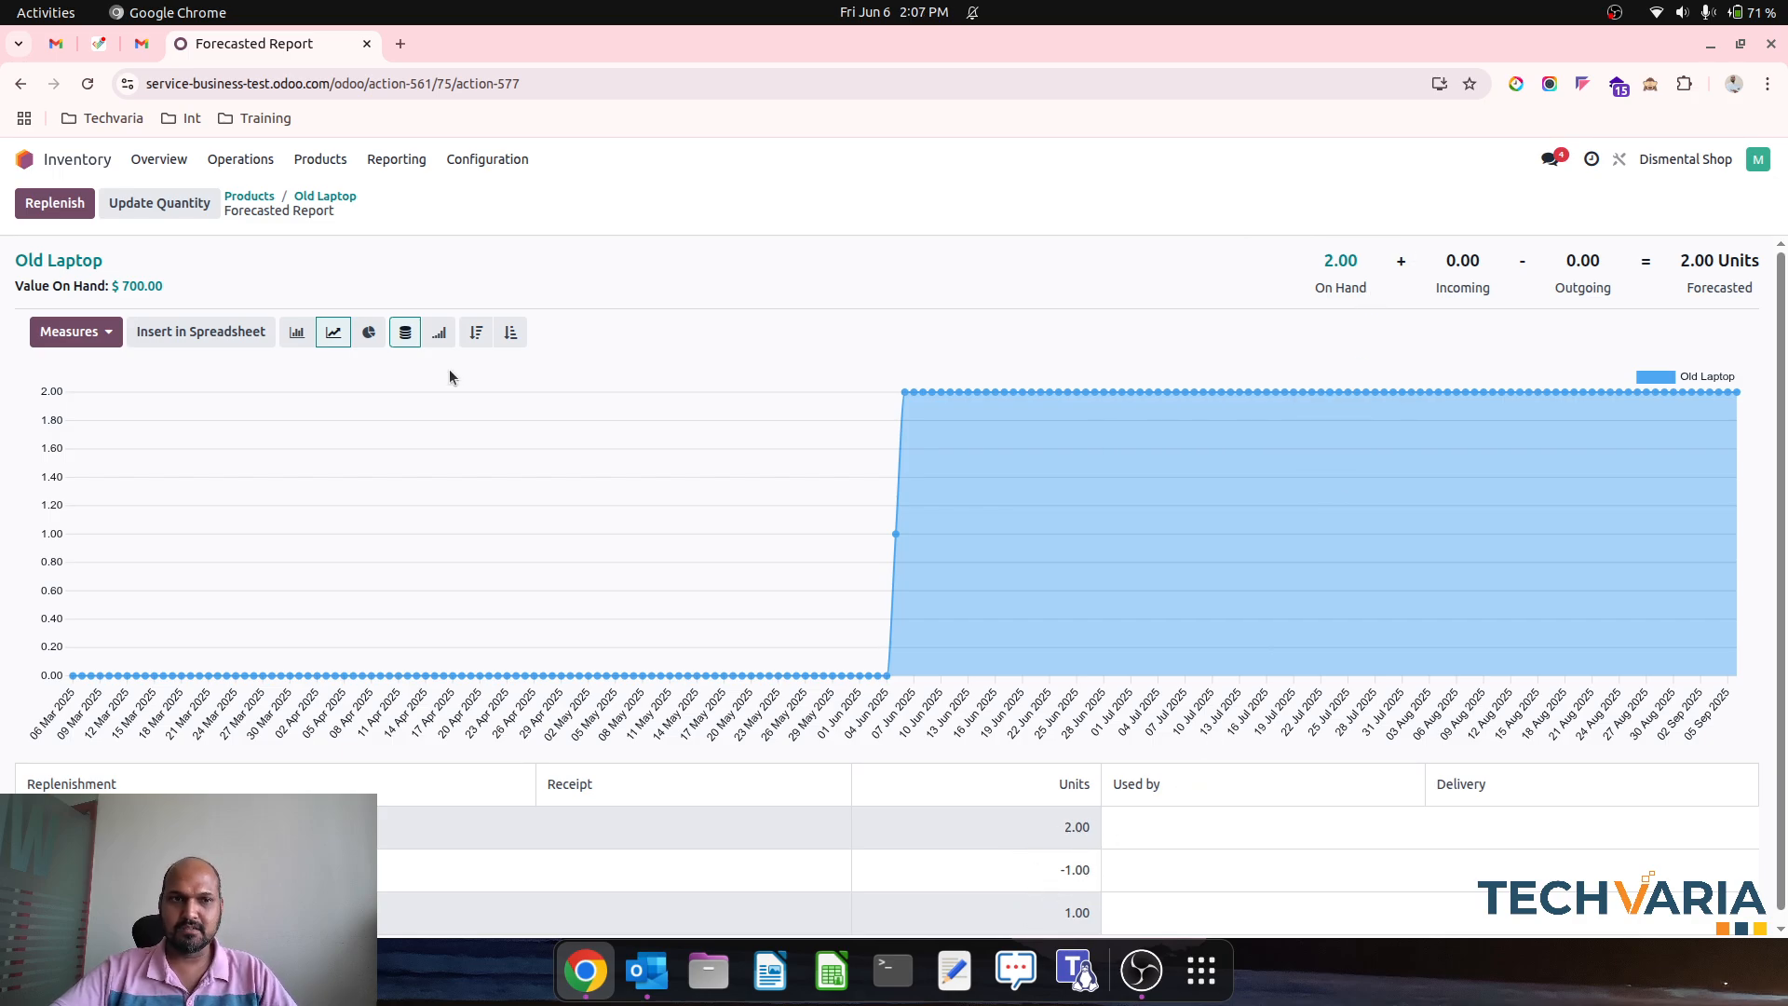
click(250, 196)
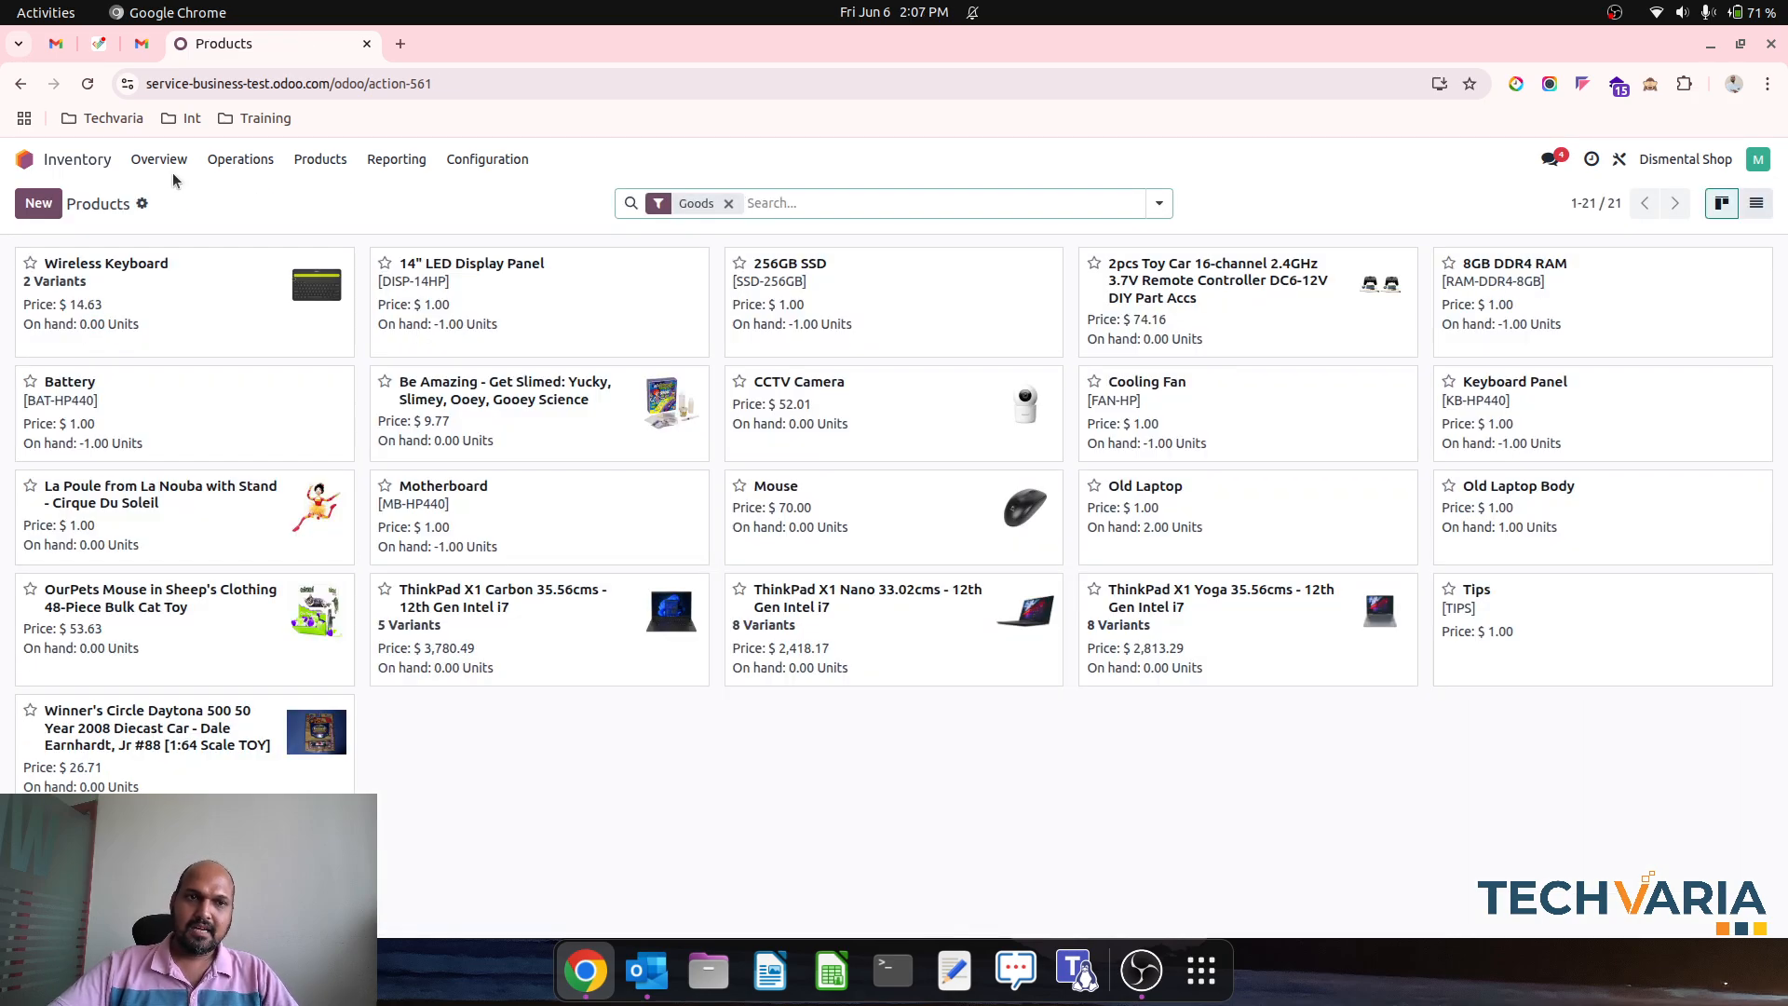
Start a new manufacturing order in Manufacturing for the product Old Laptop Body.
click(90, 163)
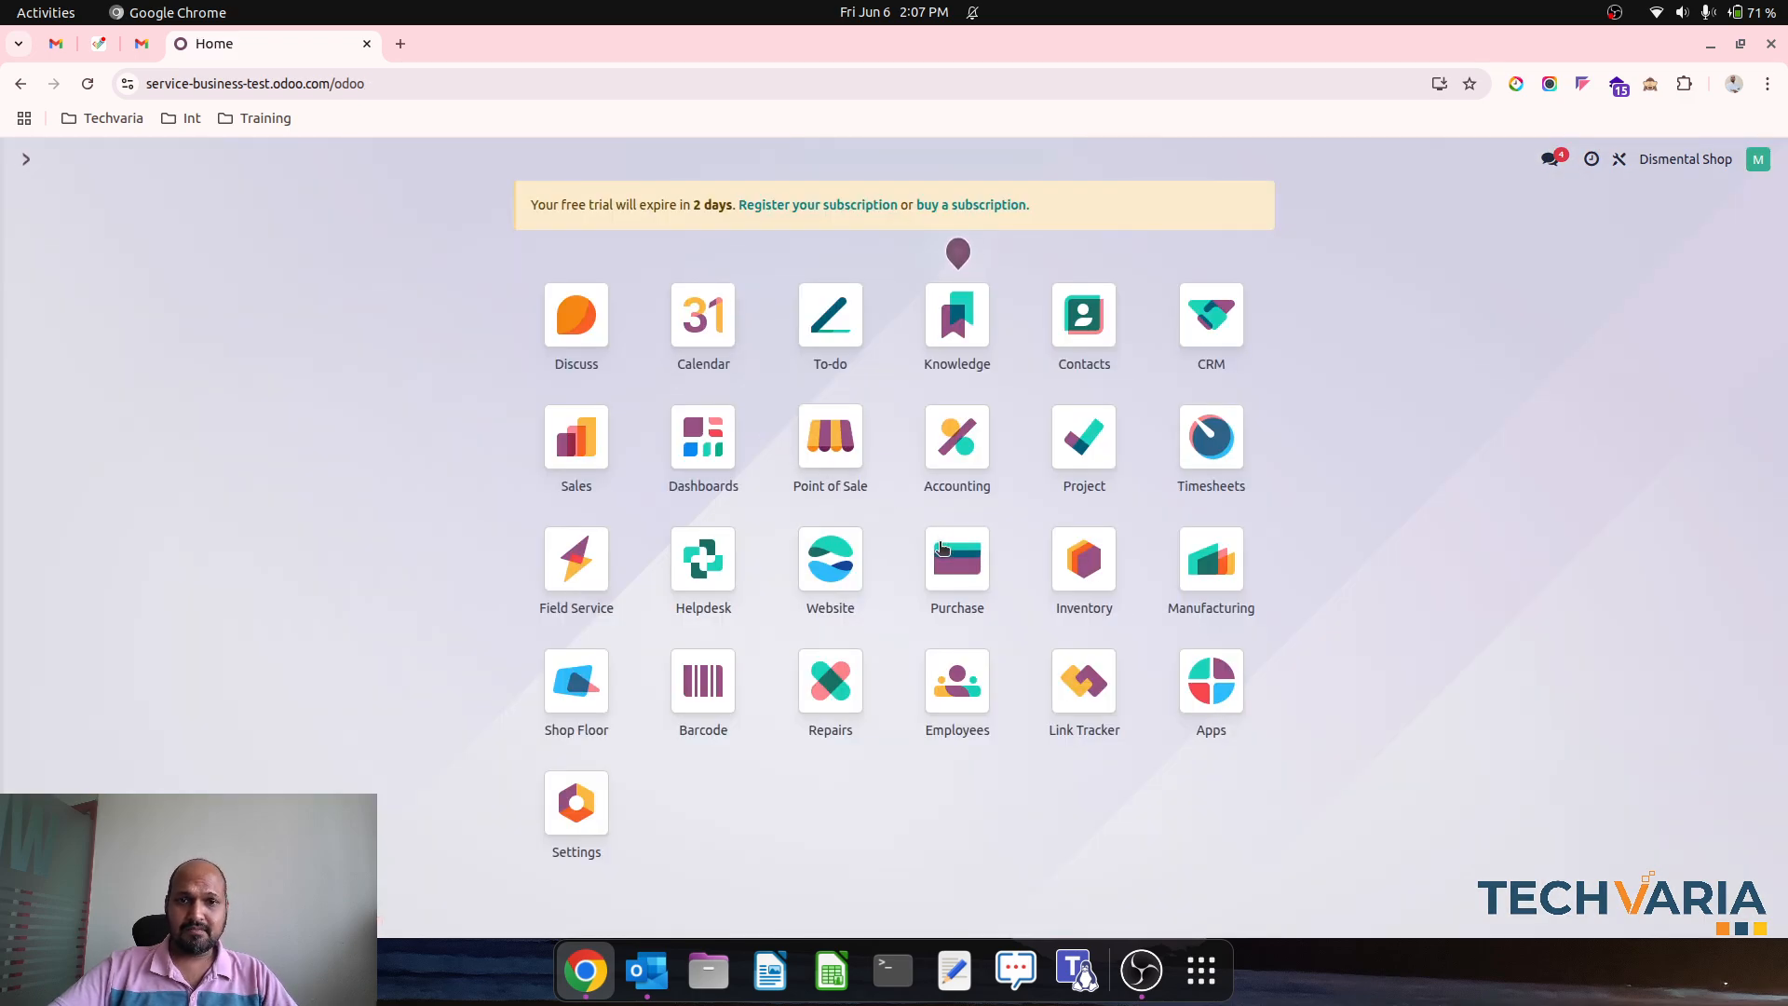
click(1209, 557)
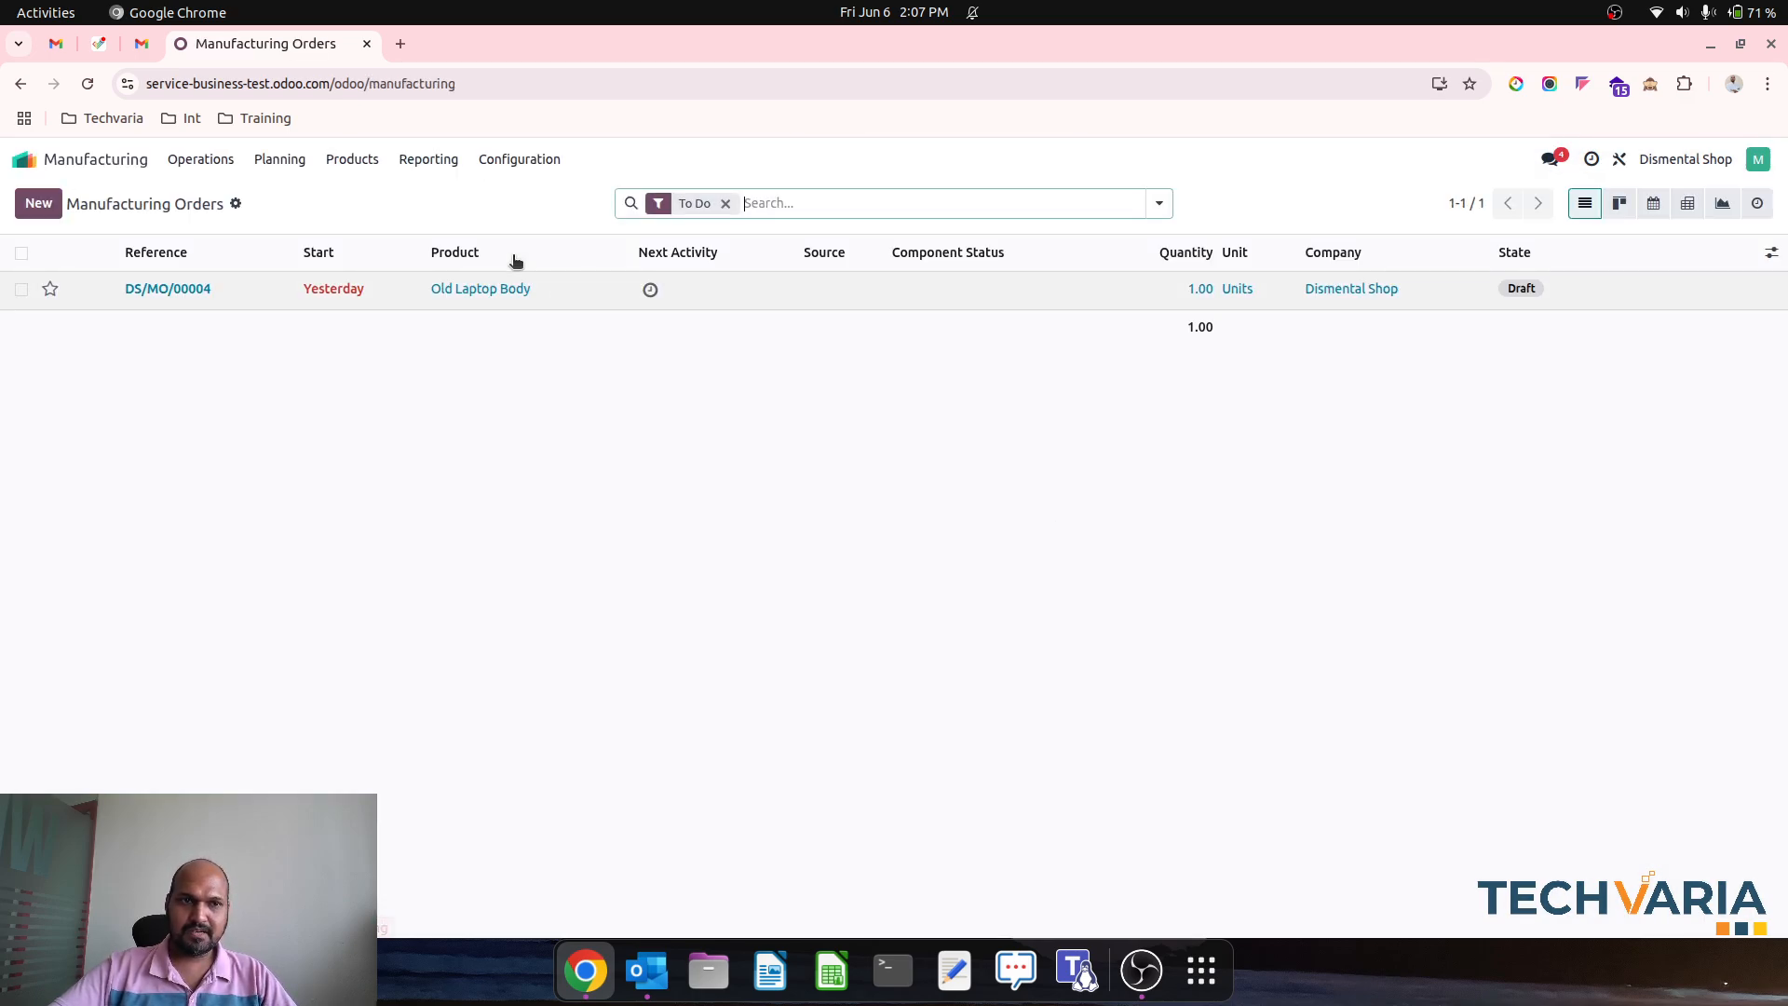
click(58, 204)
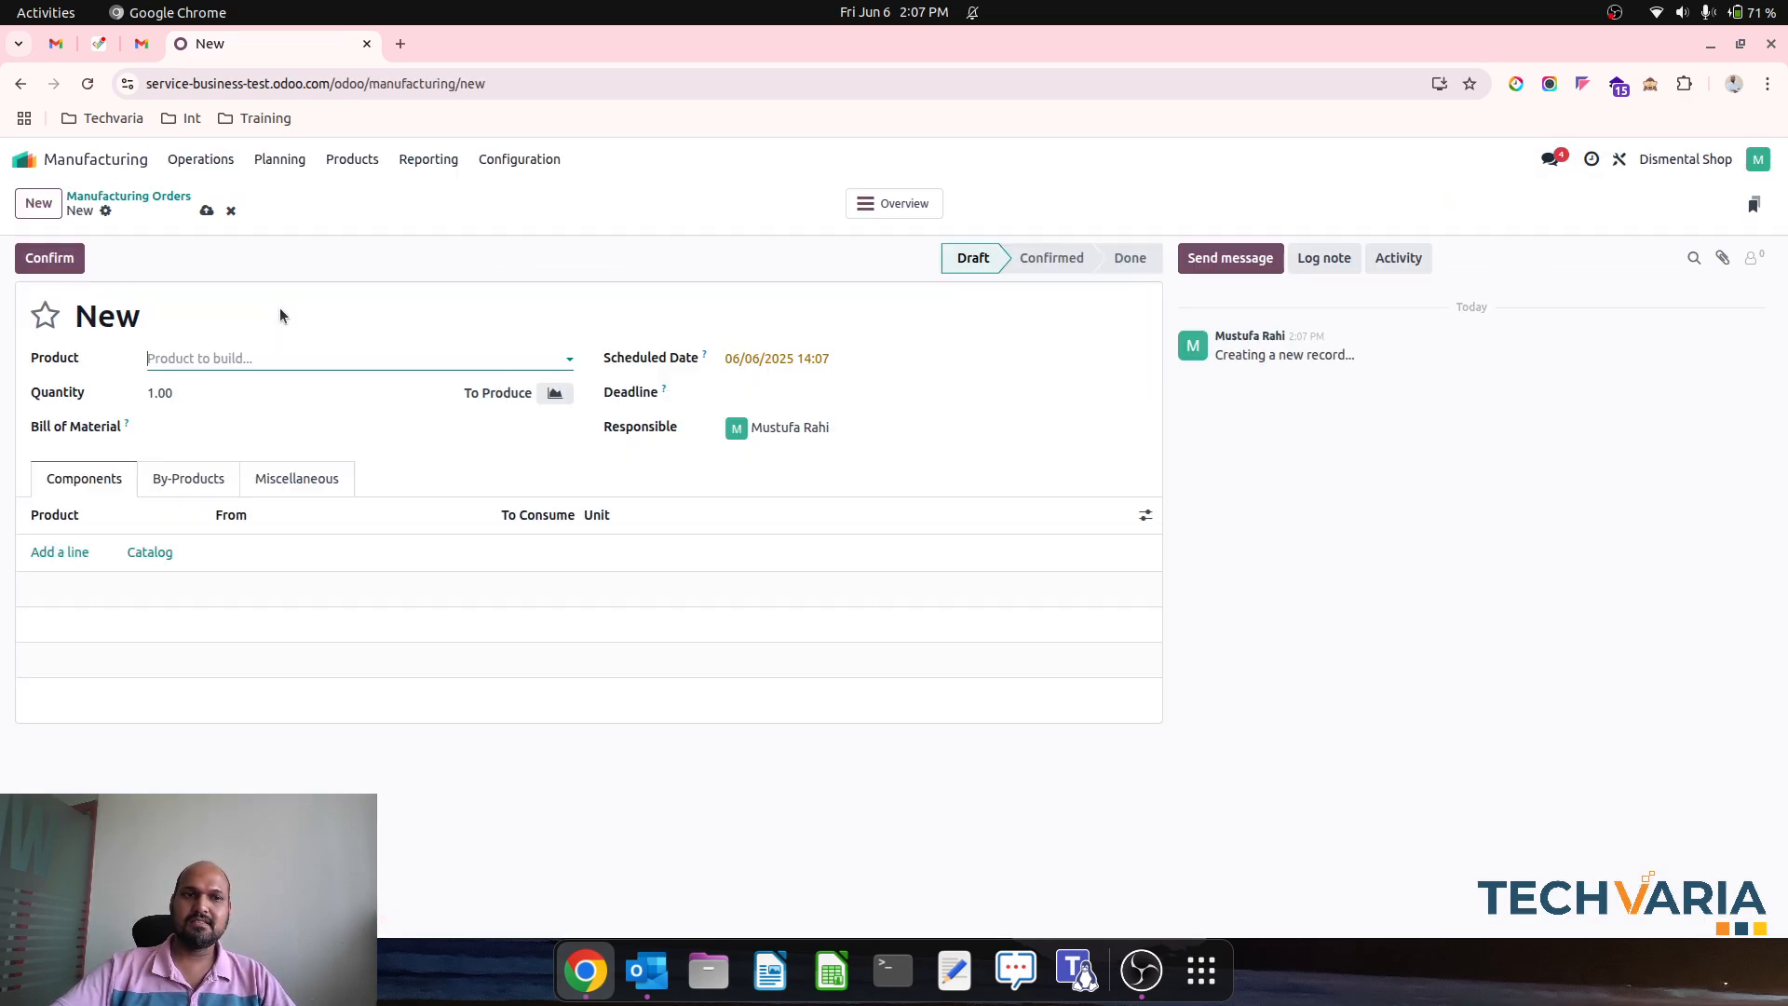
text(old)
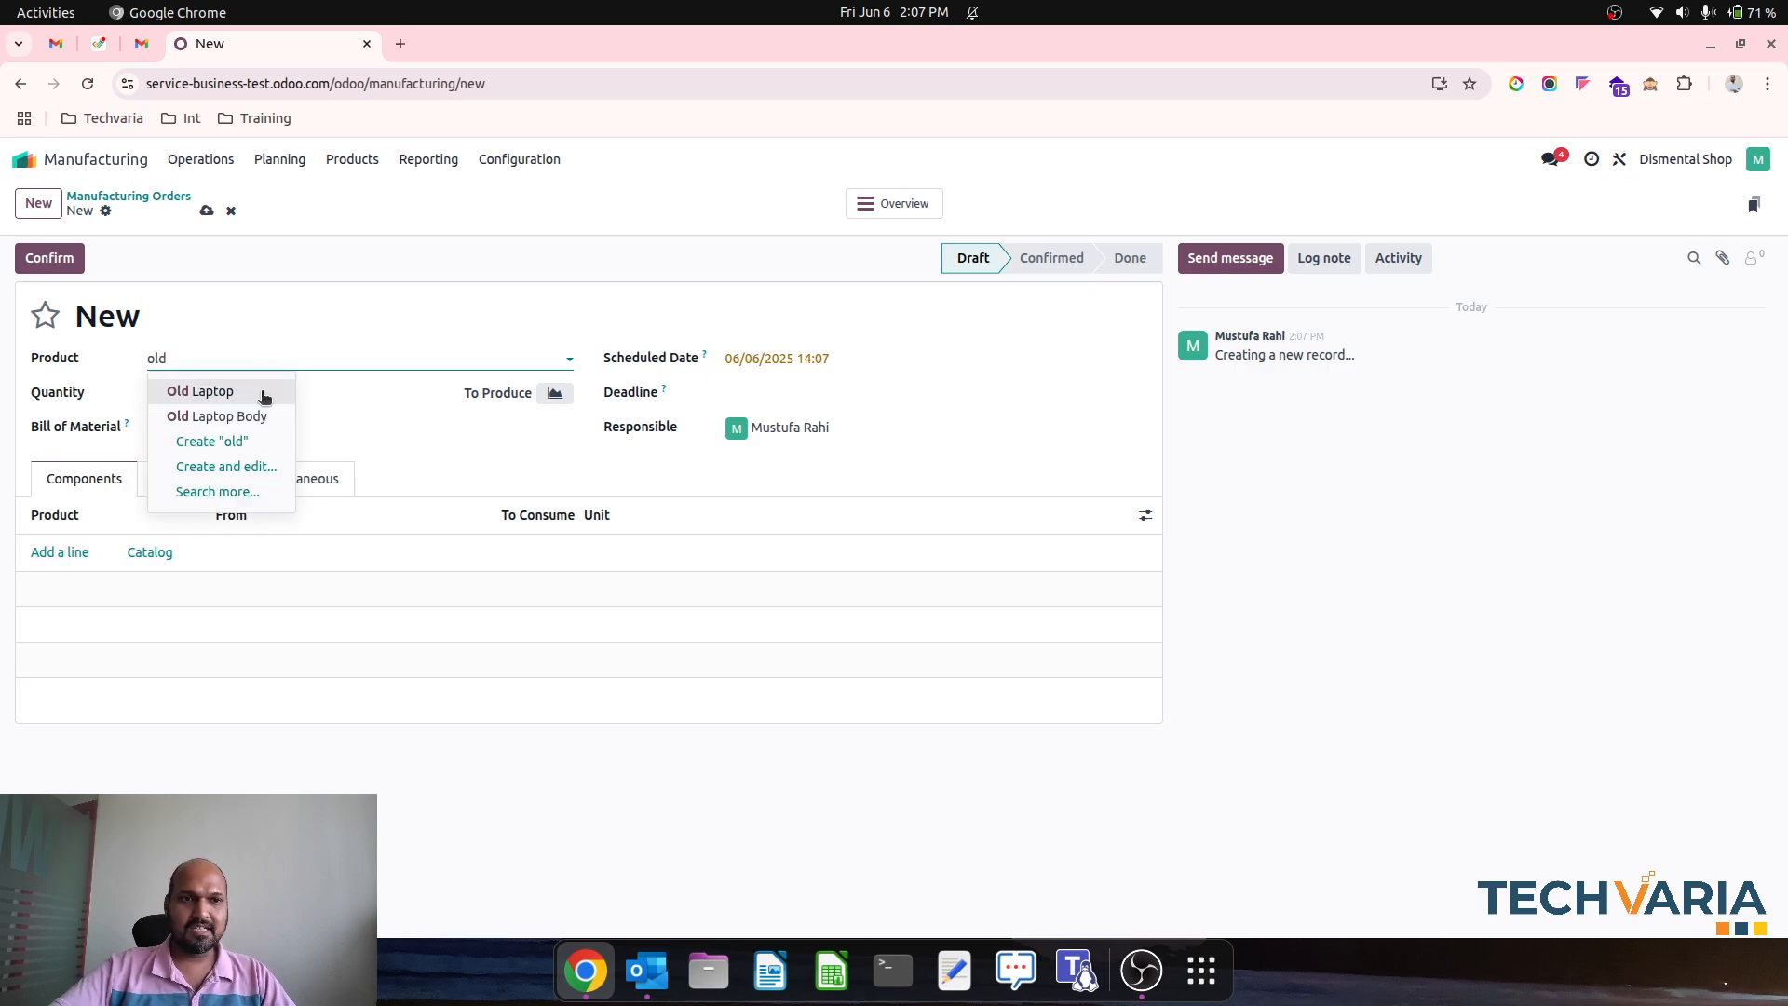
click(259, 412)
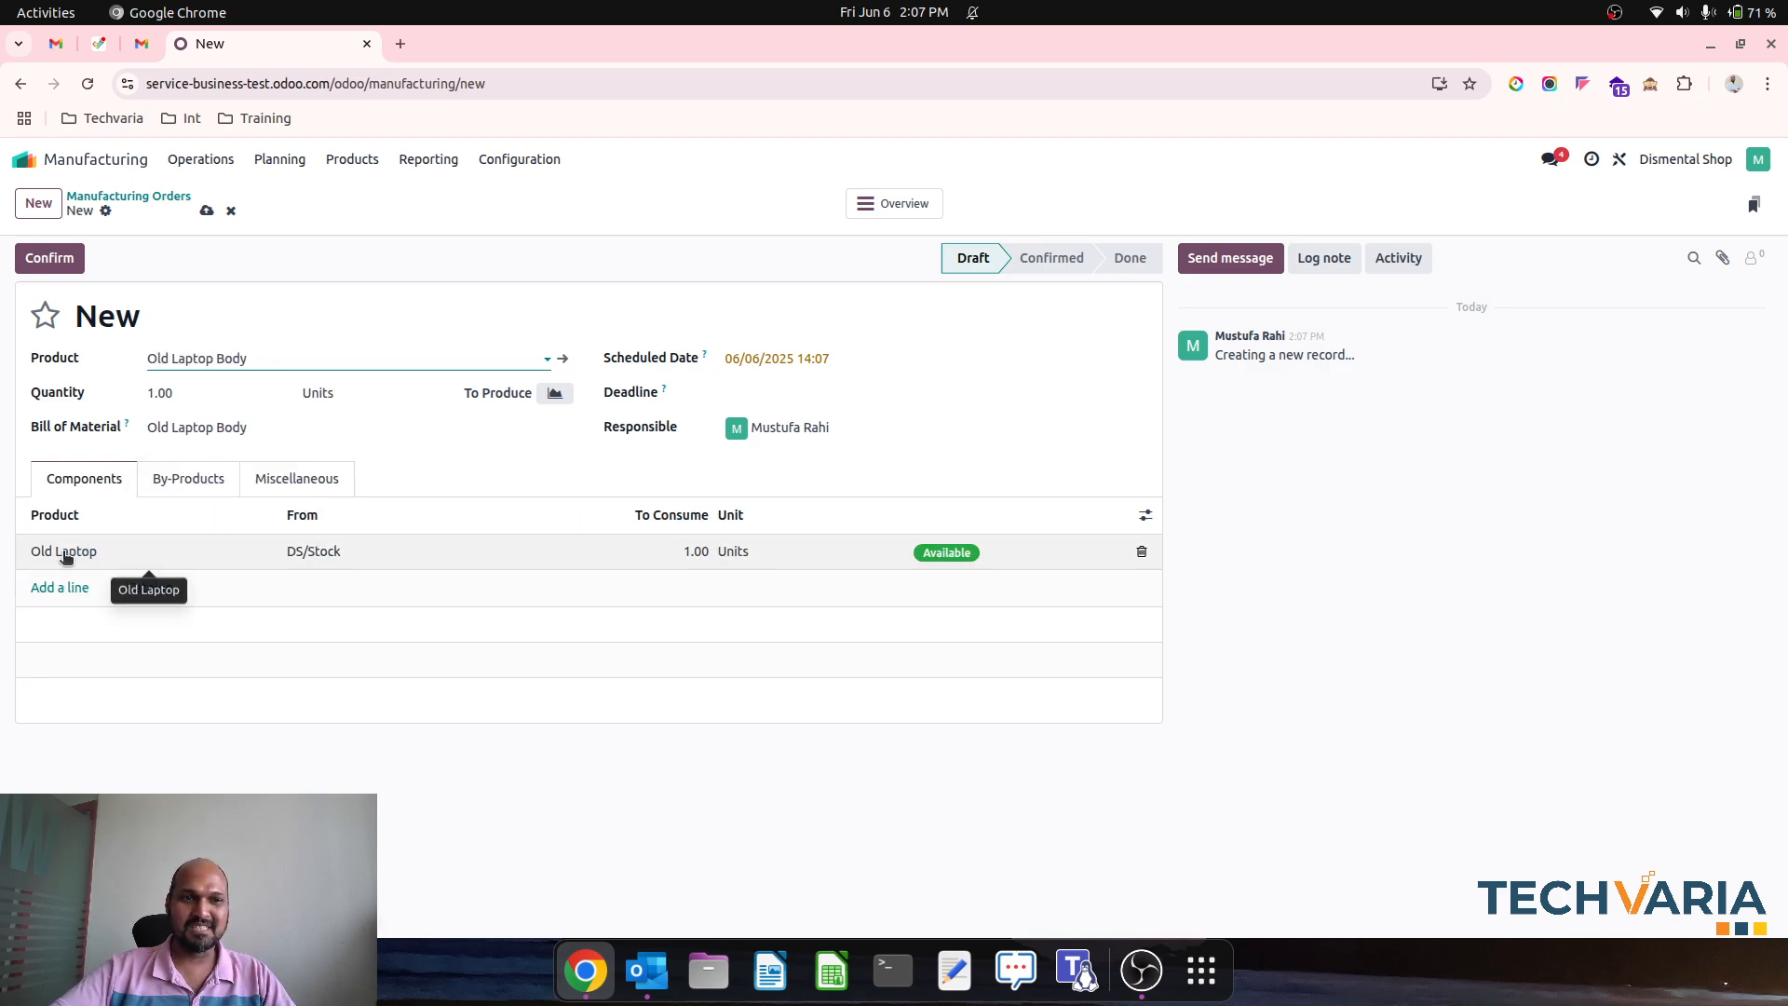
Review the by-products and components of the new Old Laptop Body order, save it and confirm it.
click(166, 483)
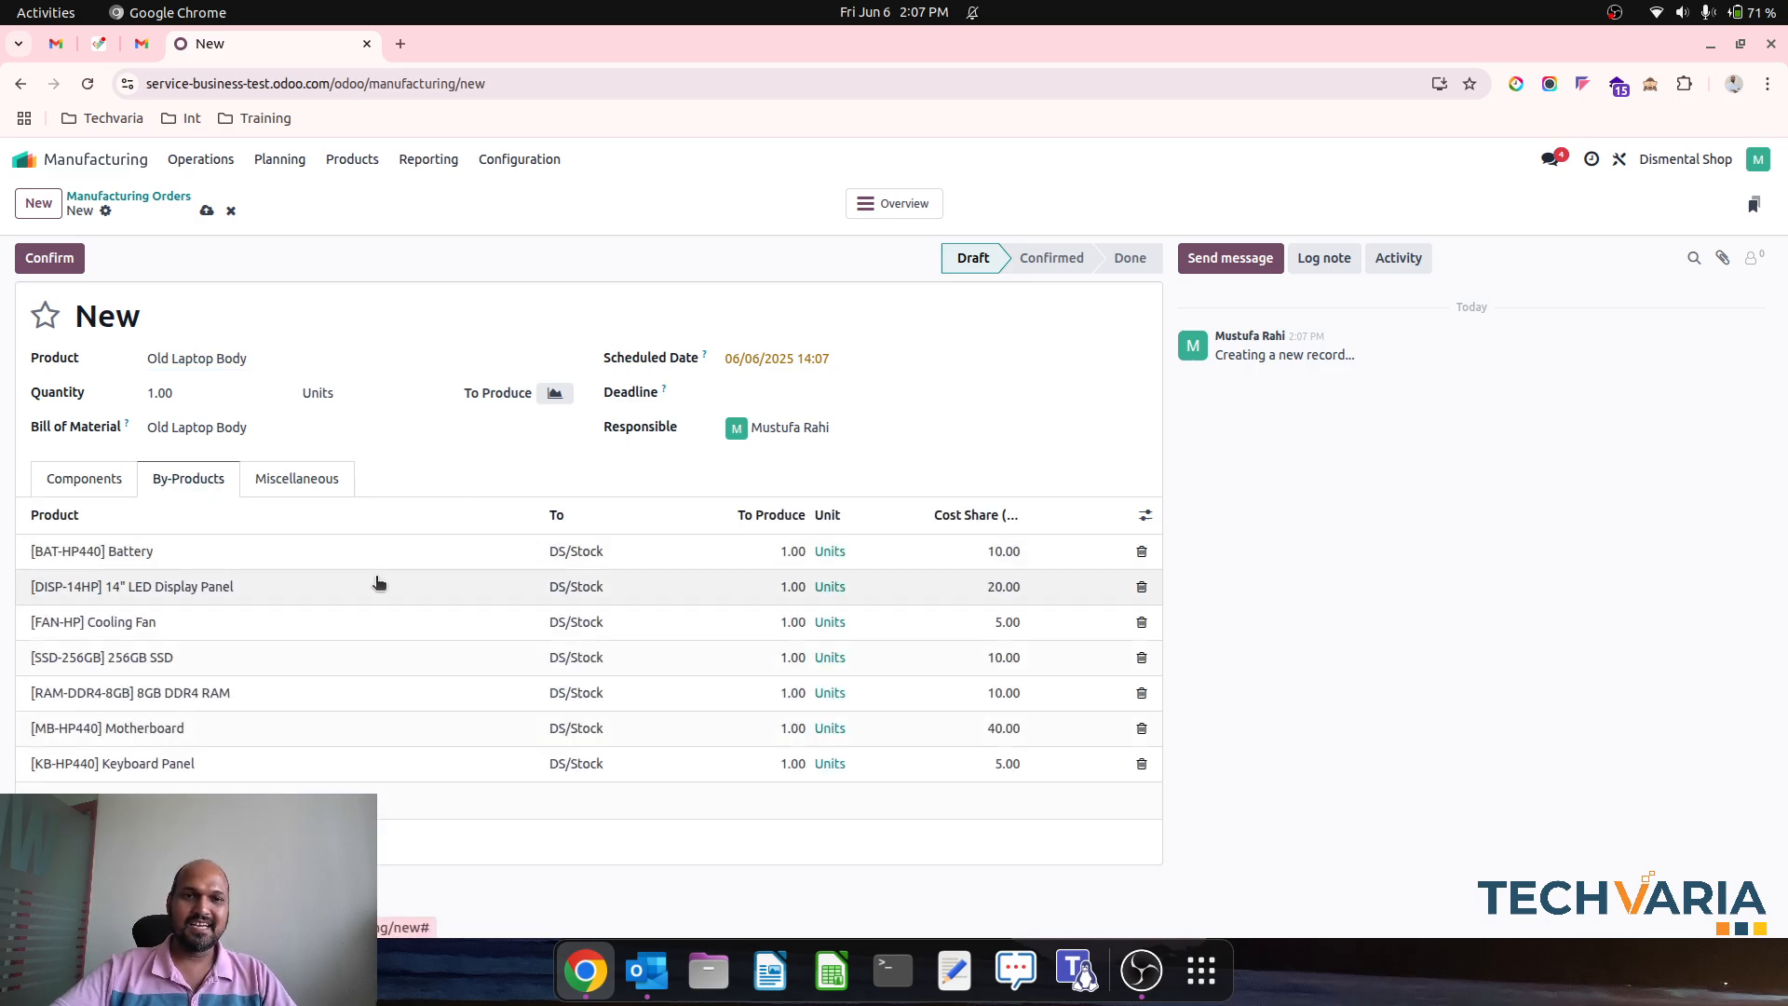
click(97, 486)
click(207, 212)
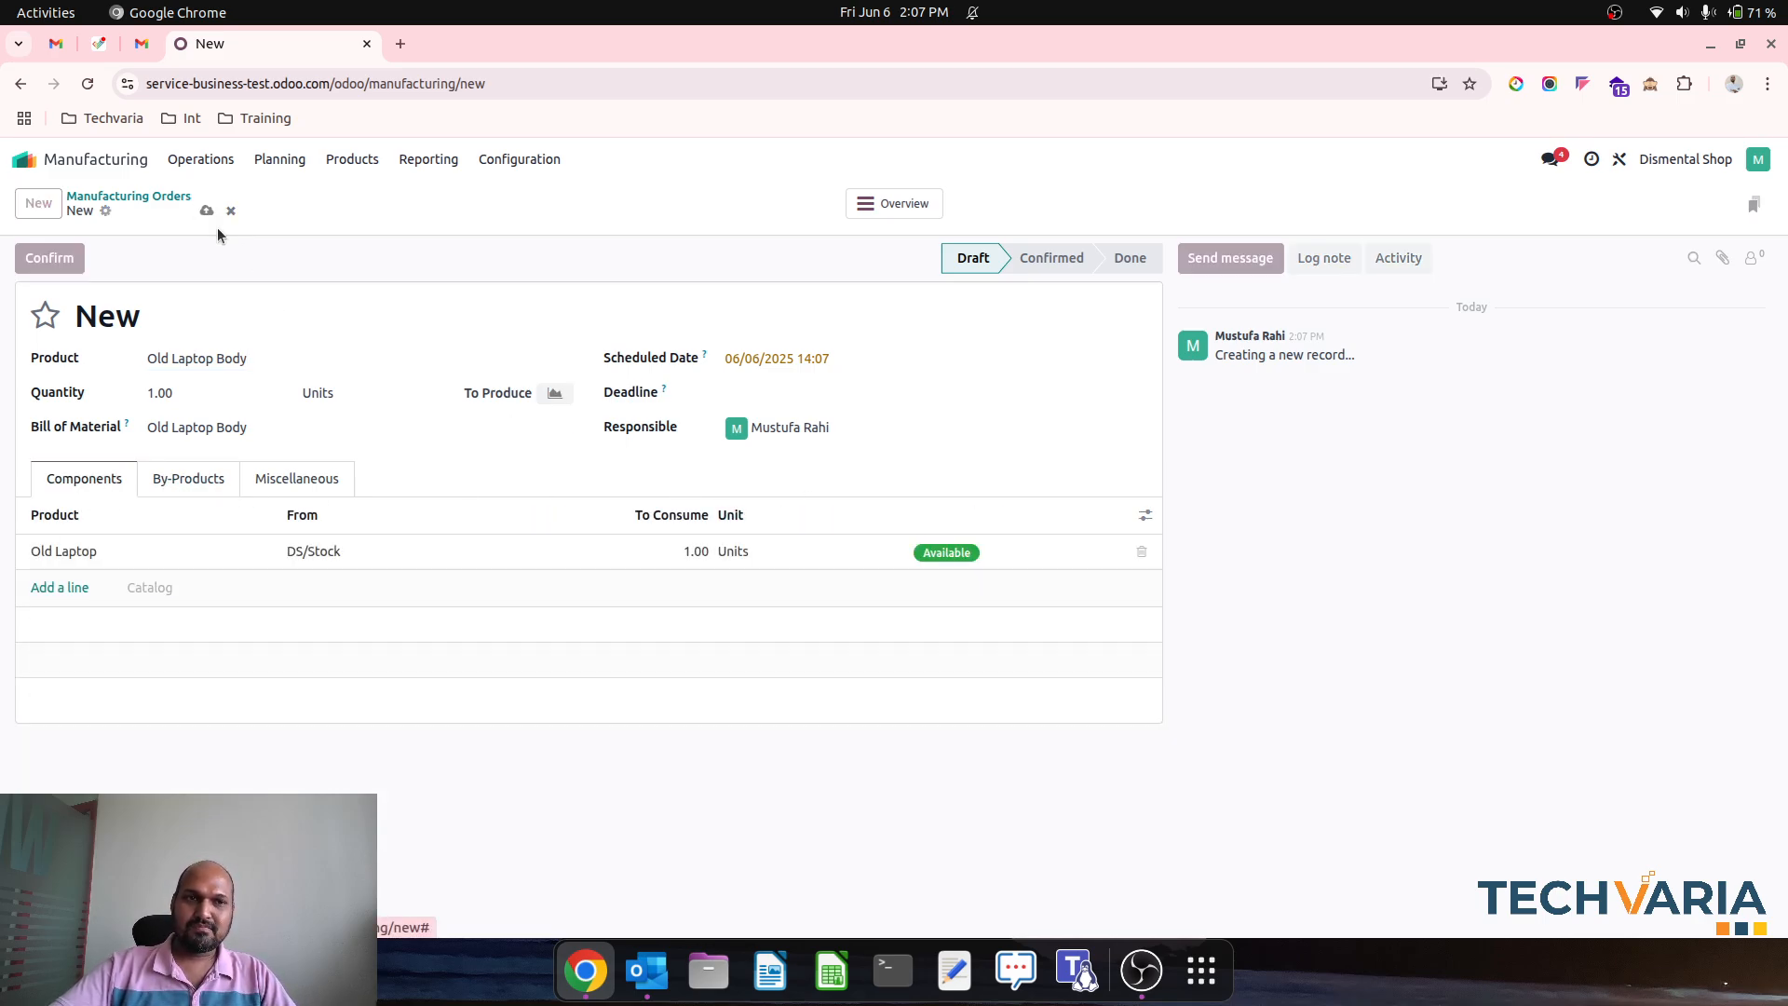
click(51, 259)
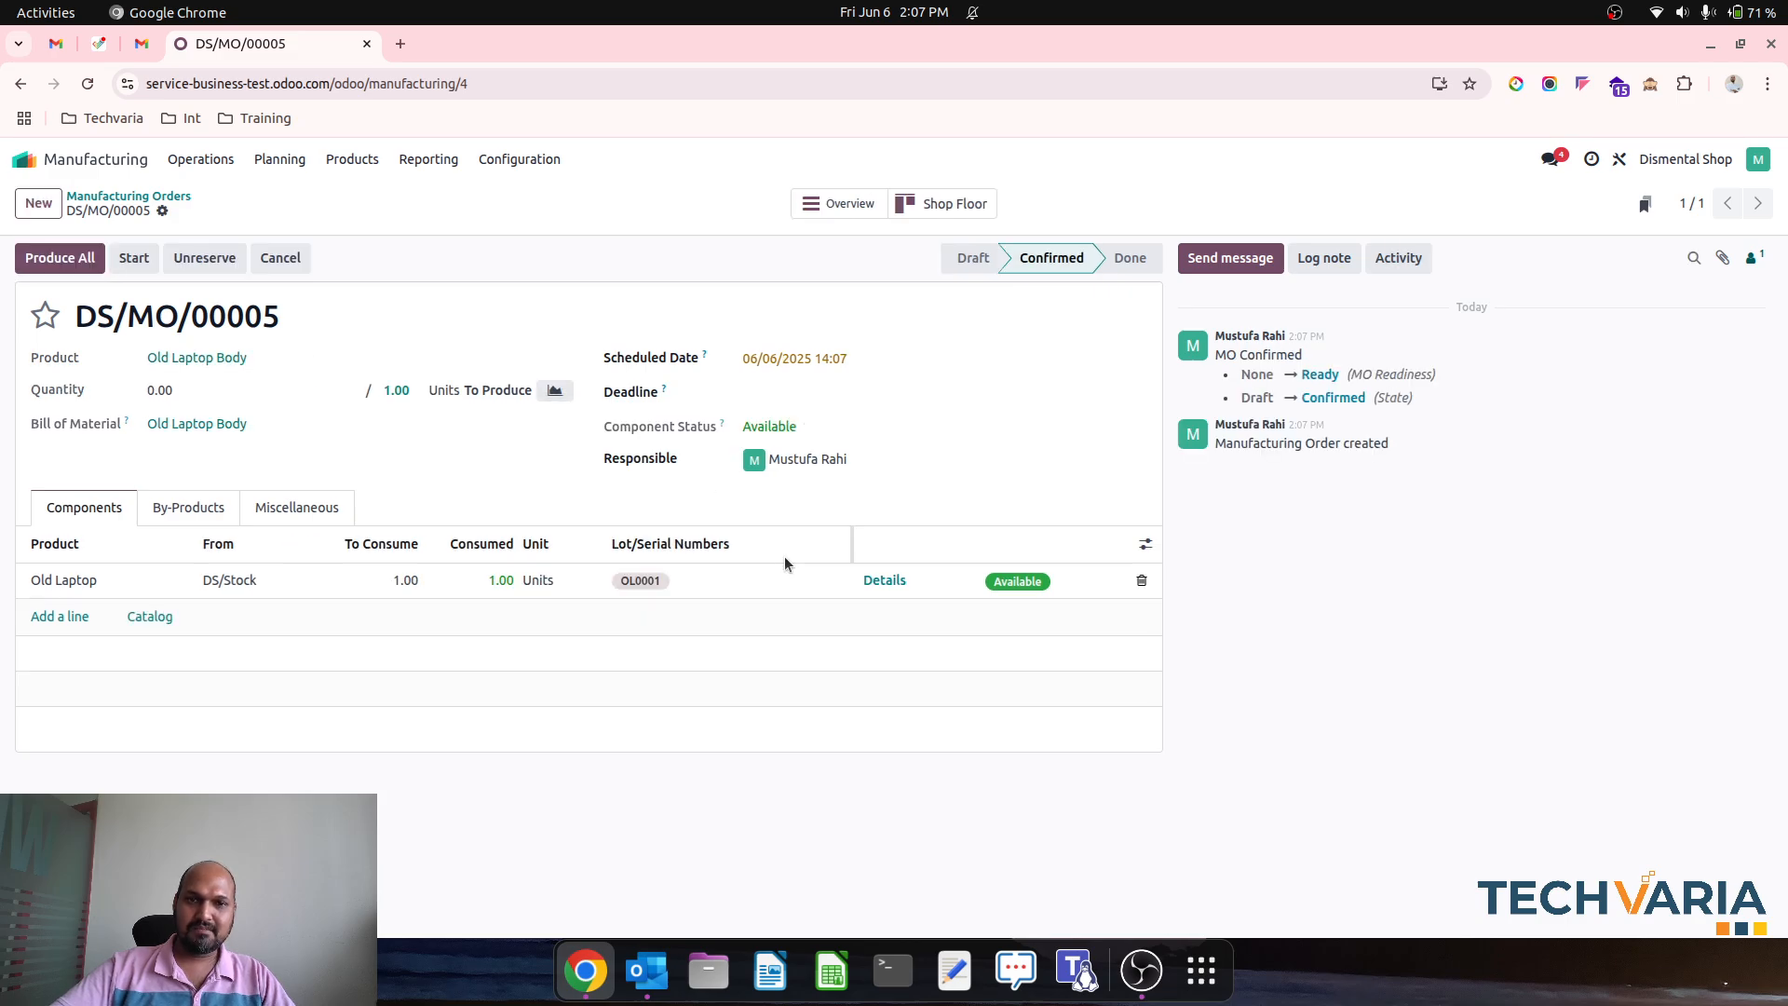
Change the stock picked for the Old Laptop component to DS/Stock - OL0002 and save the component details.
click(884, 580)
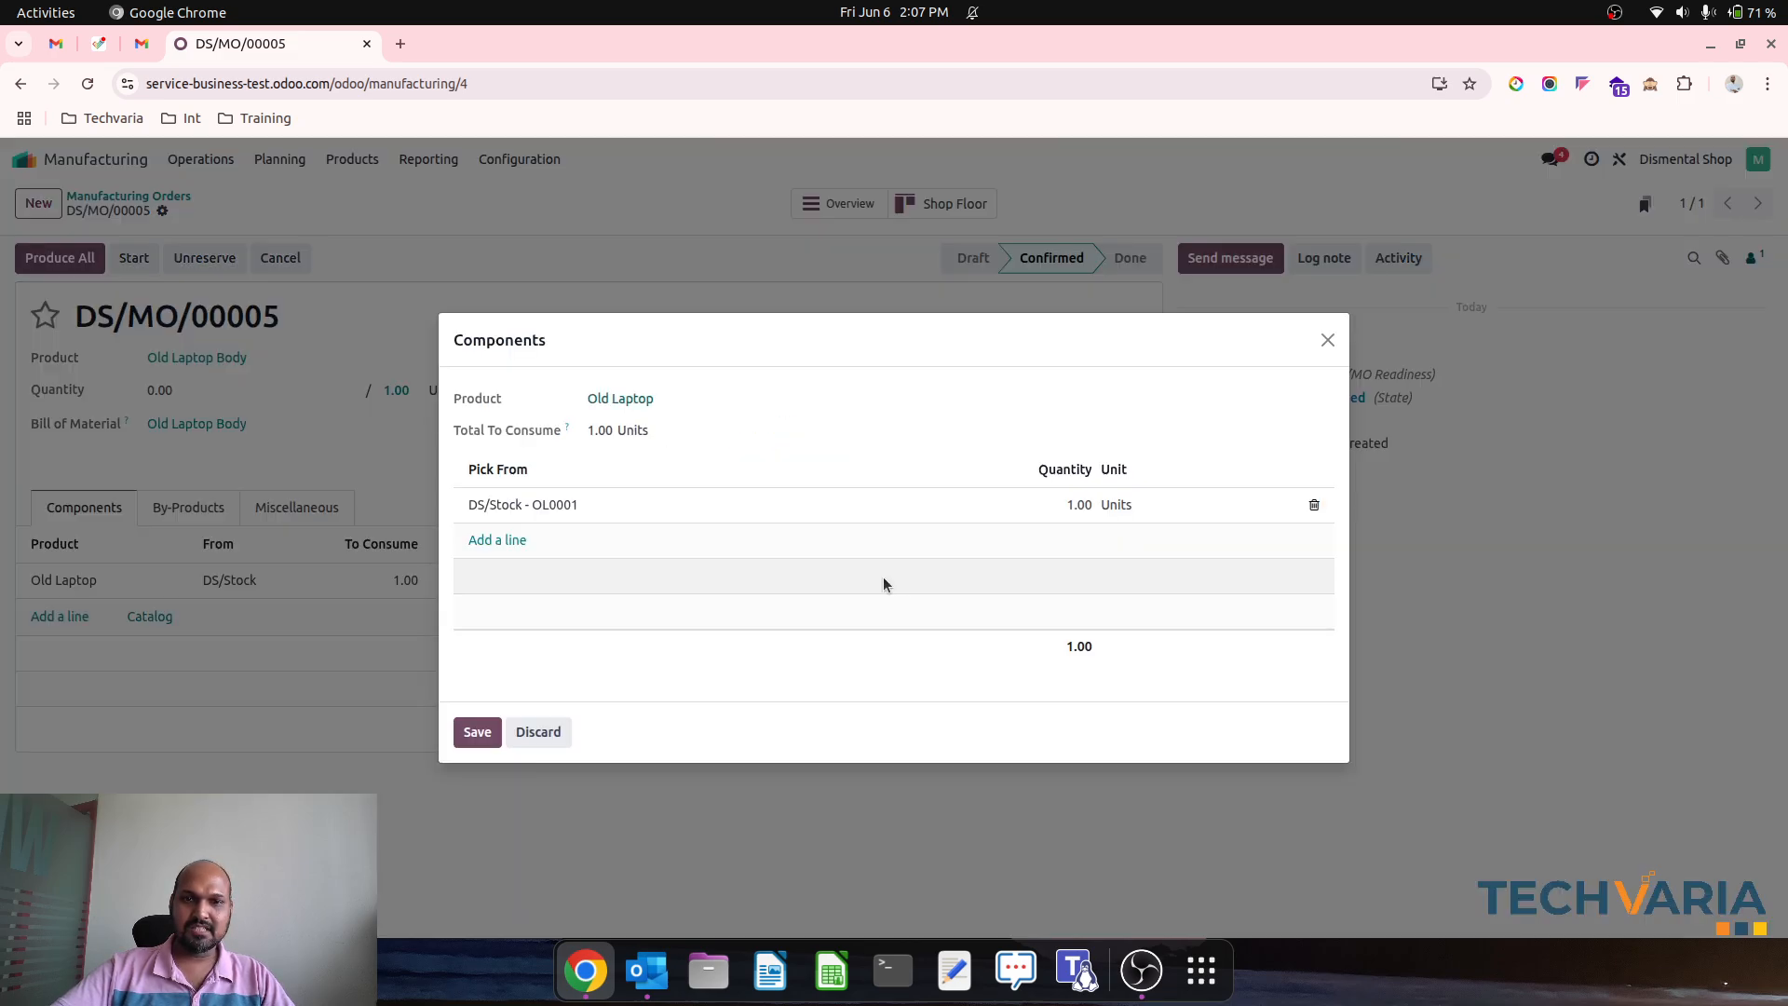
click(611, 504)
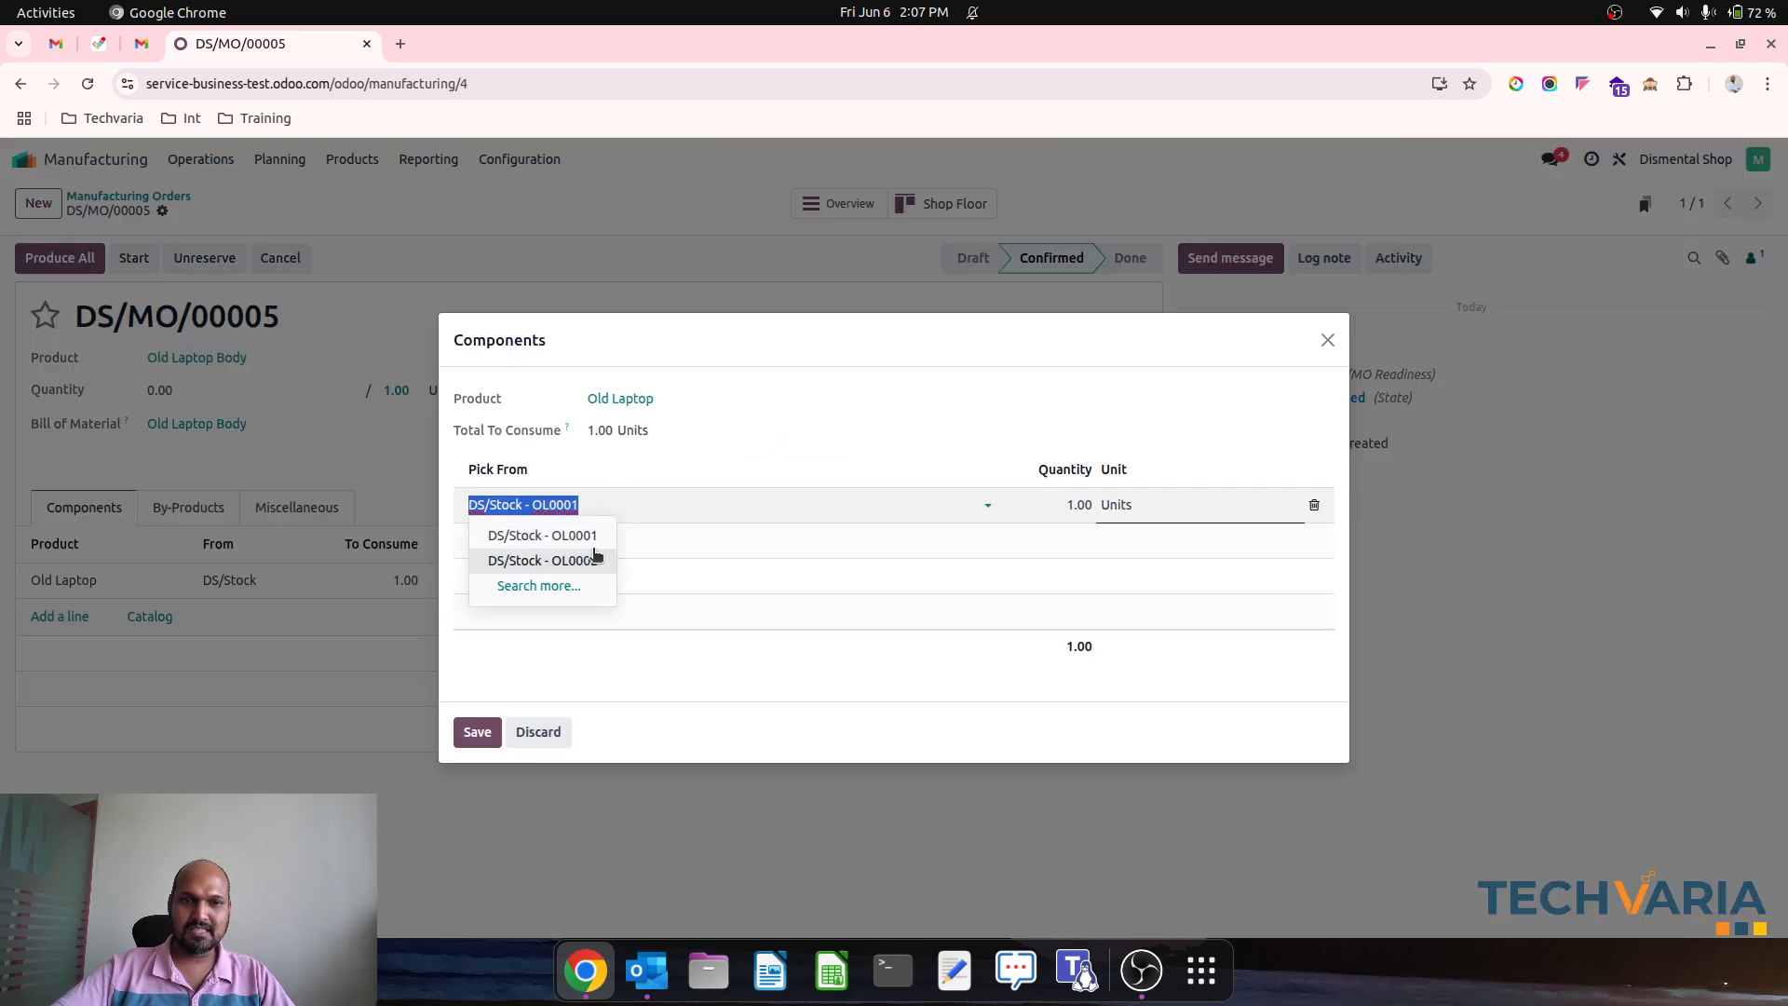
click(590, 557)
click(478, 731)
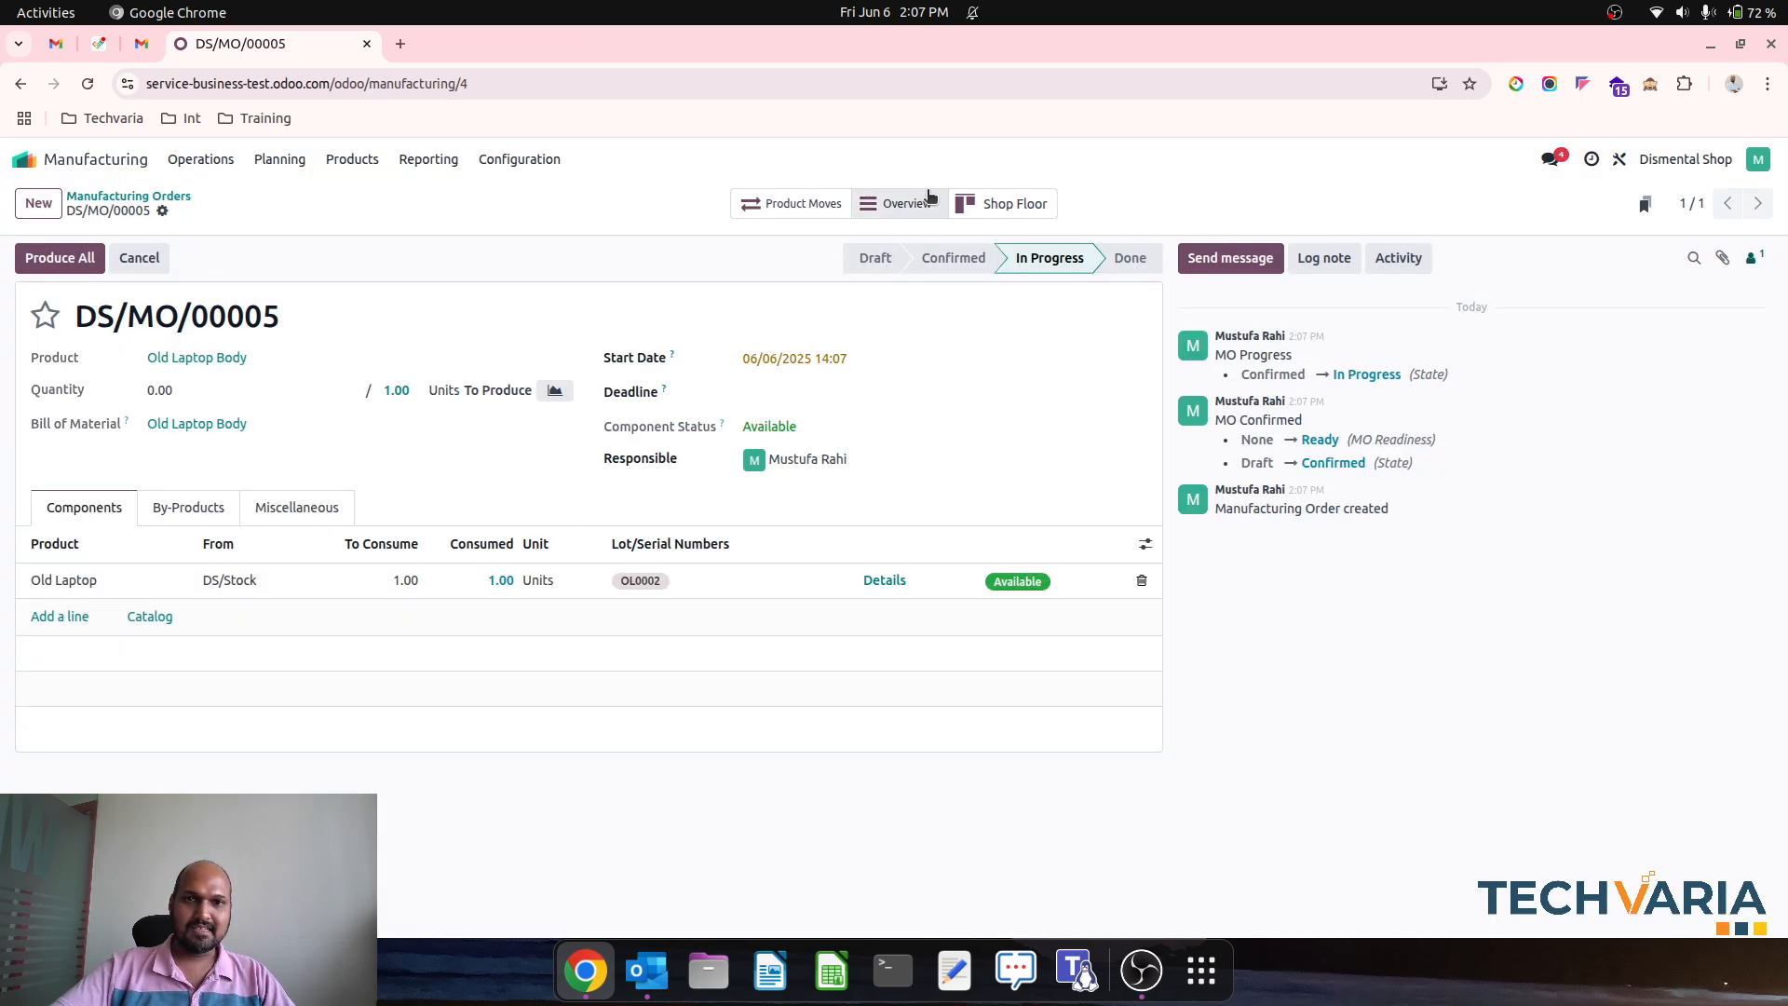
Review the manufacturing order's cost overview and set the produced quantity of Old Laptop Body to 1.
click(896, 203)
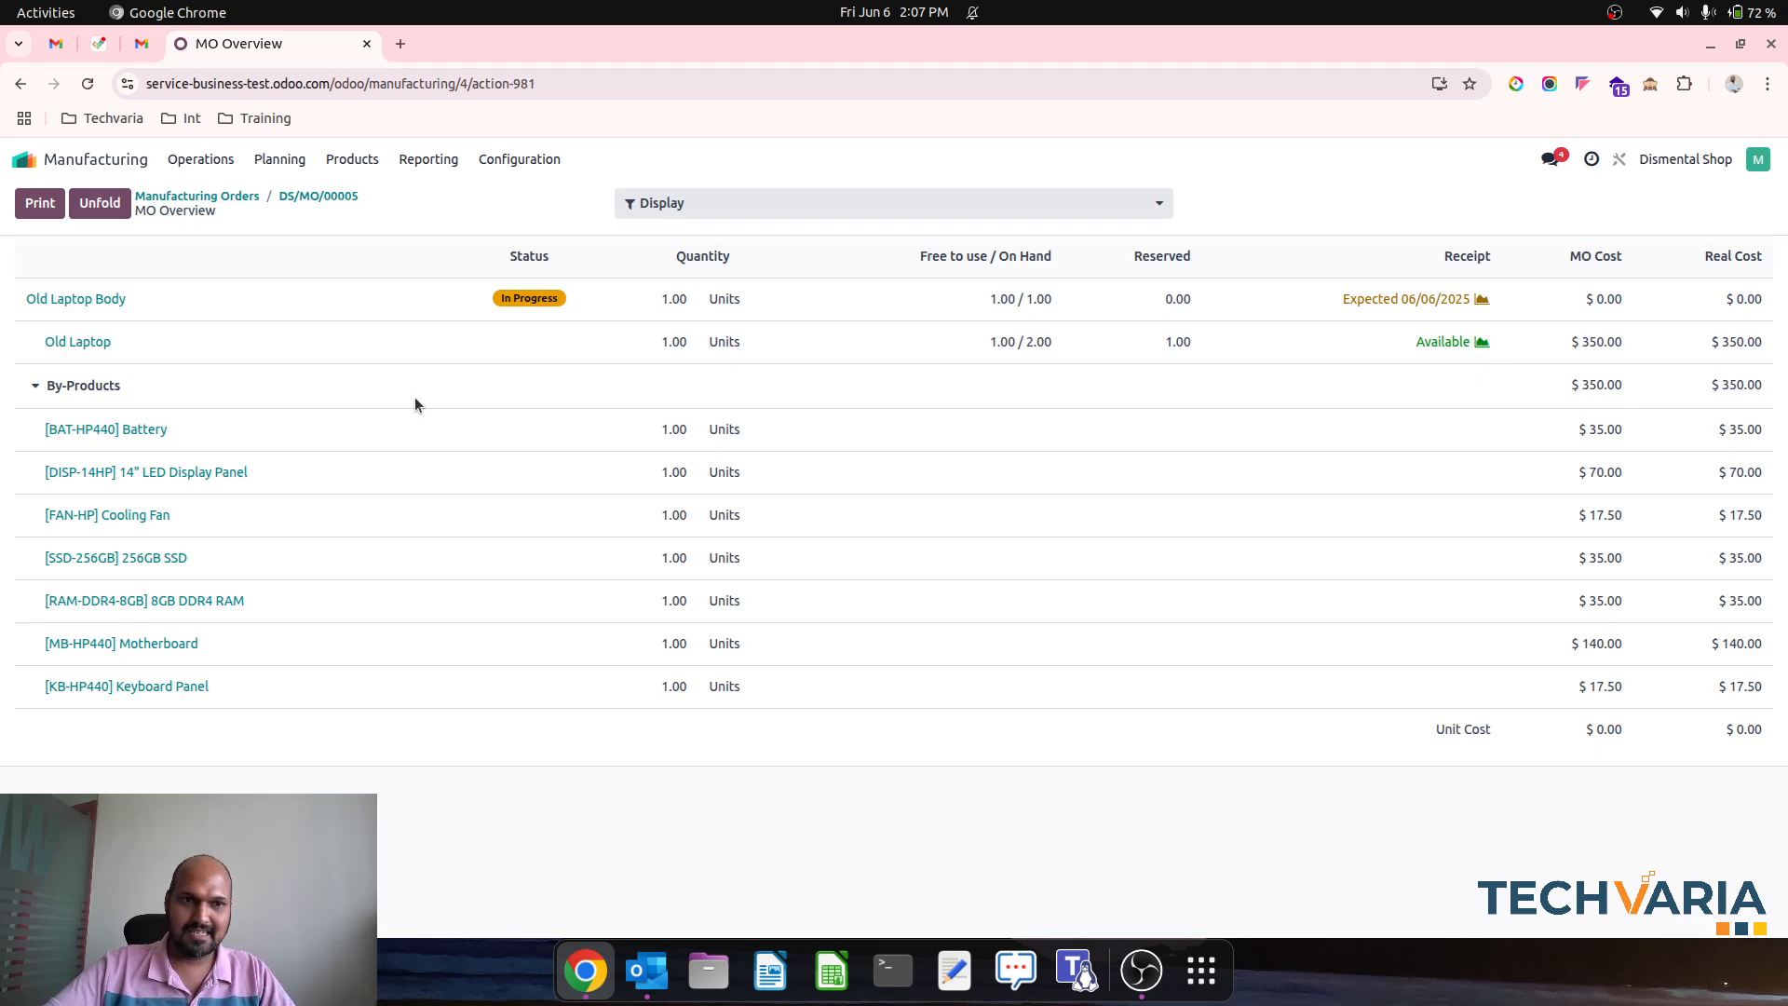
click(315, 198)
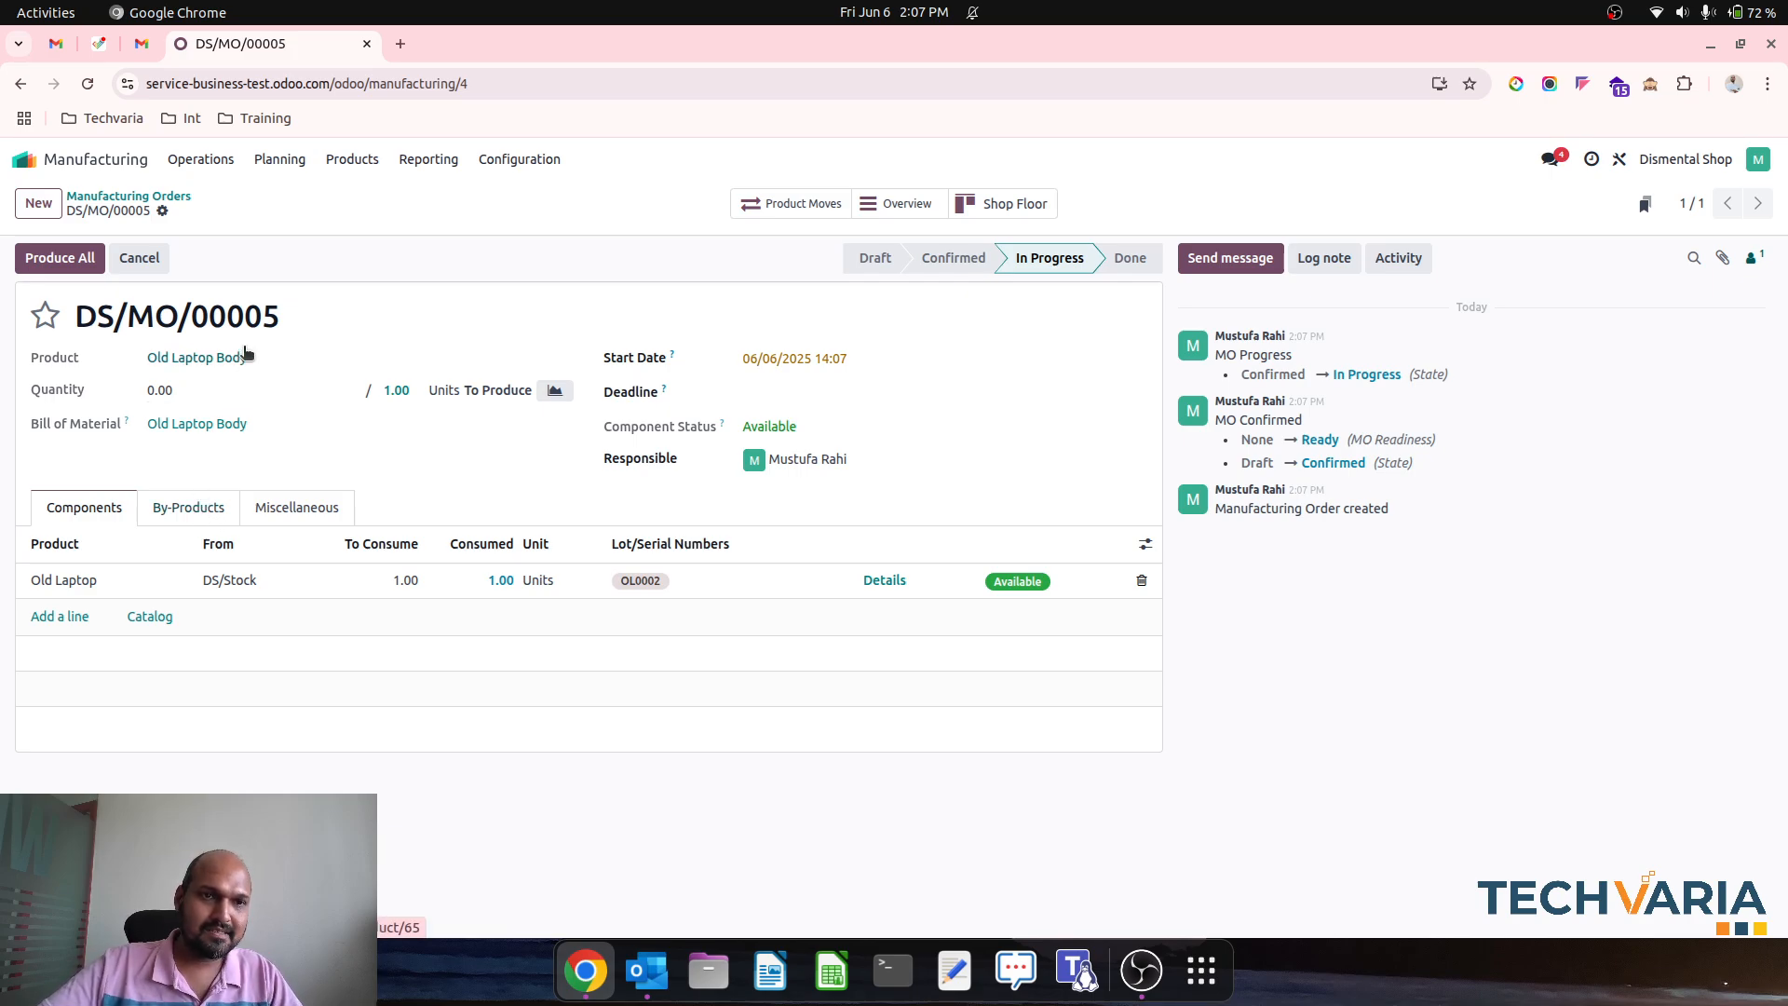
click(217, 389)
text(1)
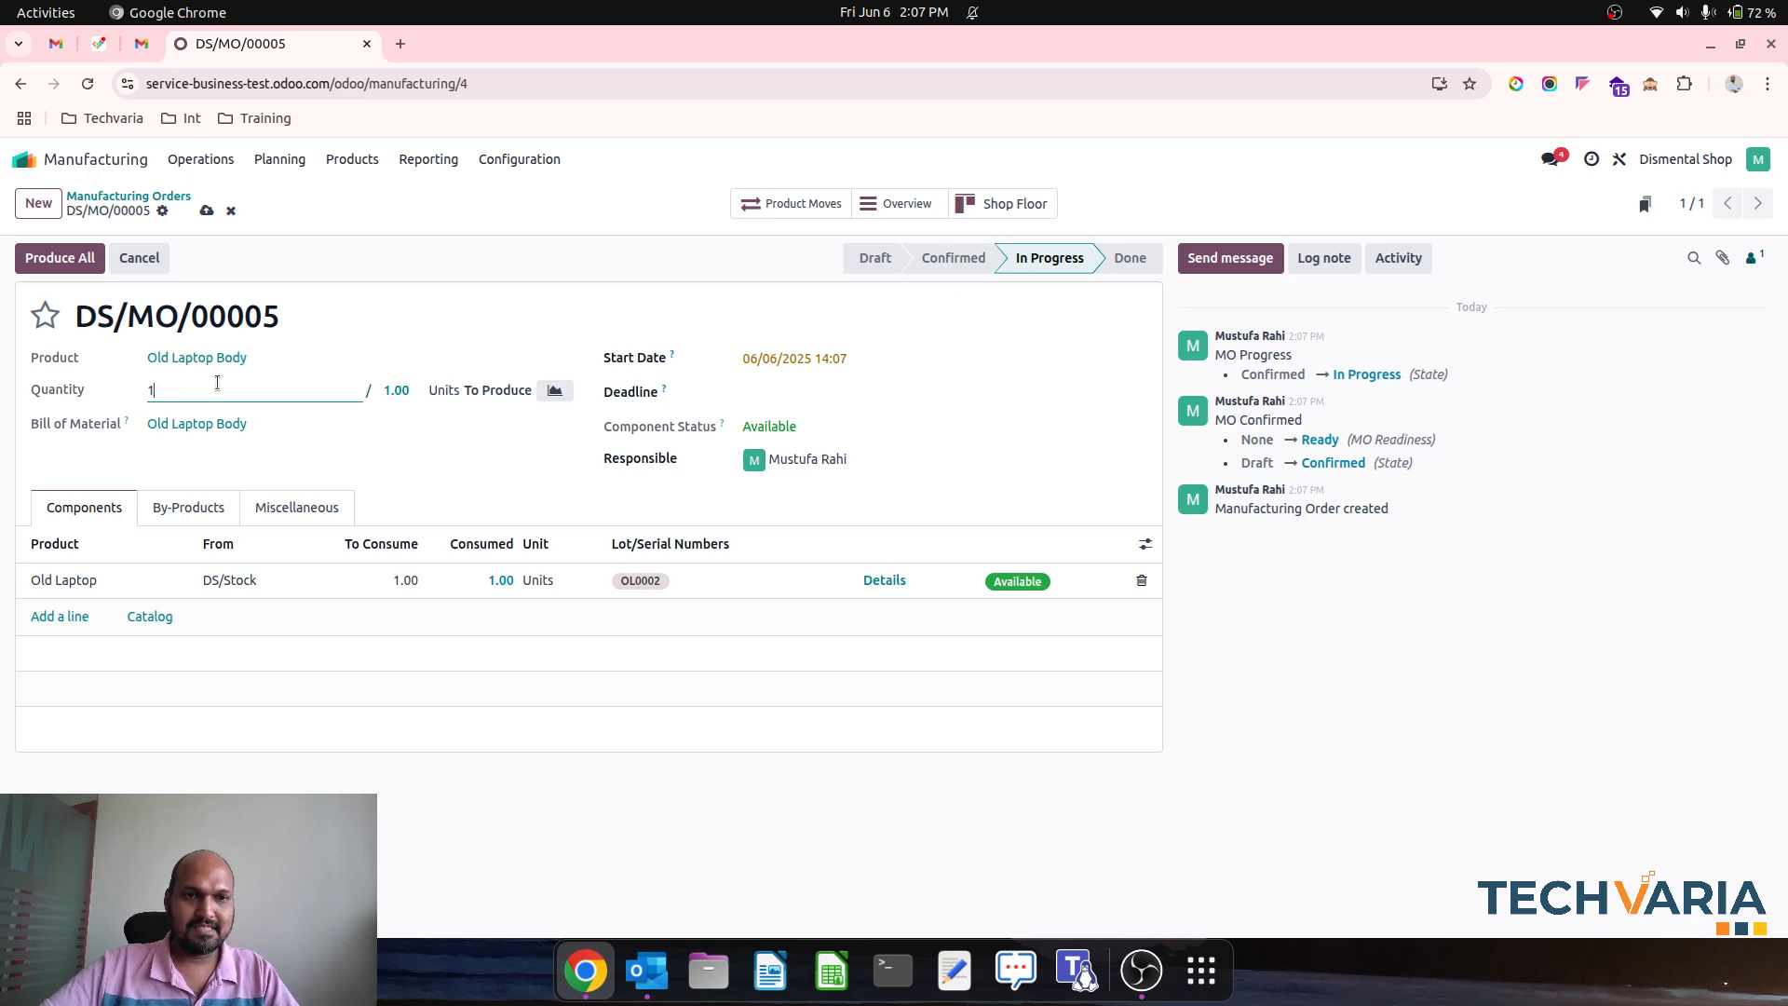
click(269, 466)
Try to enter lot/serial numbers directly on the order's by-product lines, from RAM down to Motherboard.
click(190, 472)
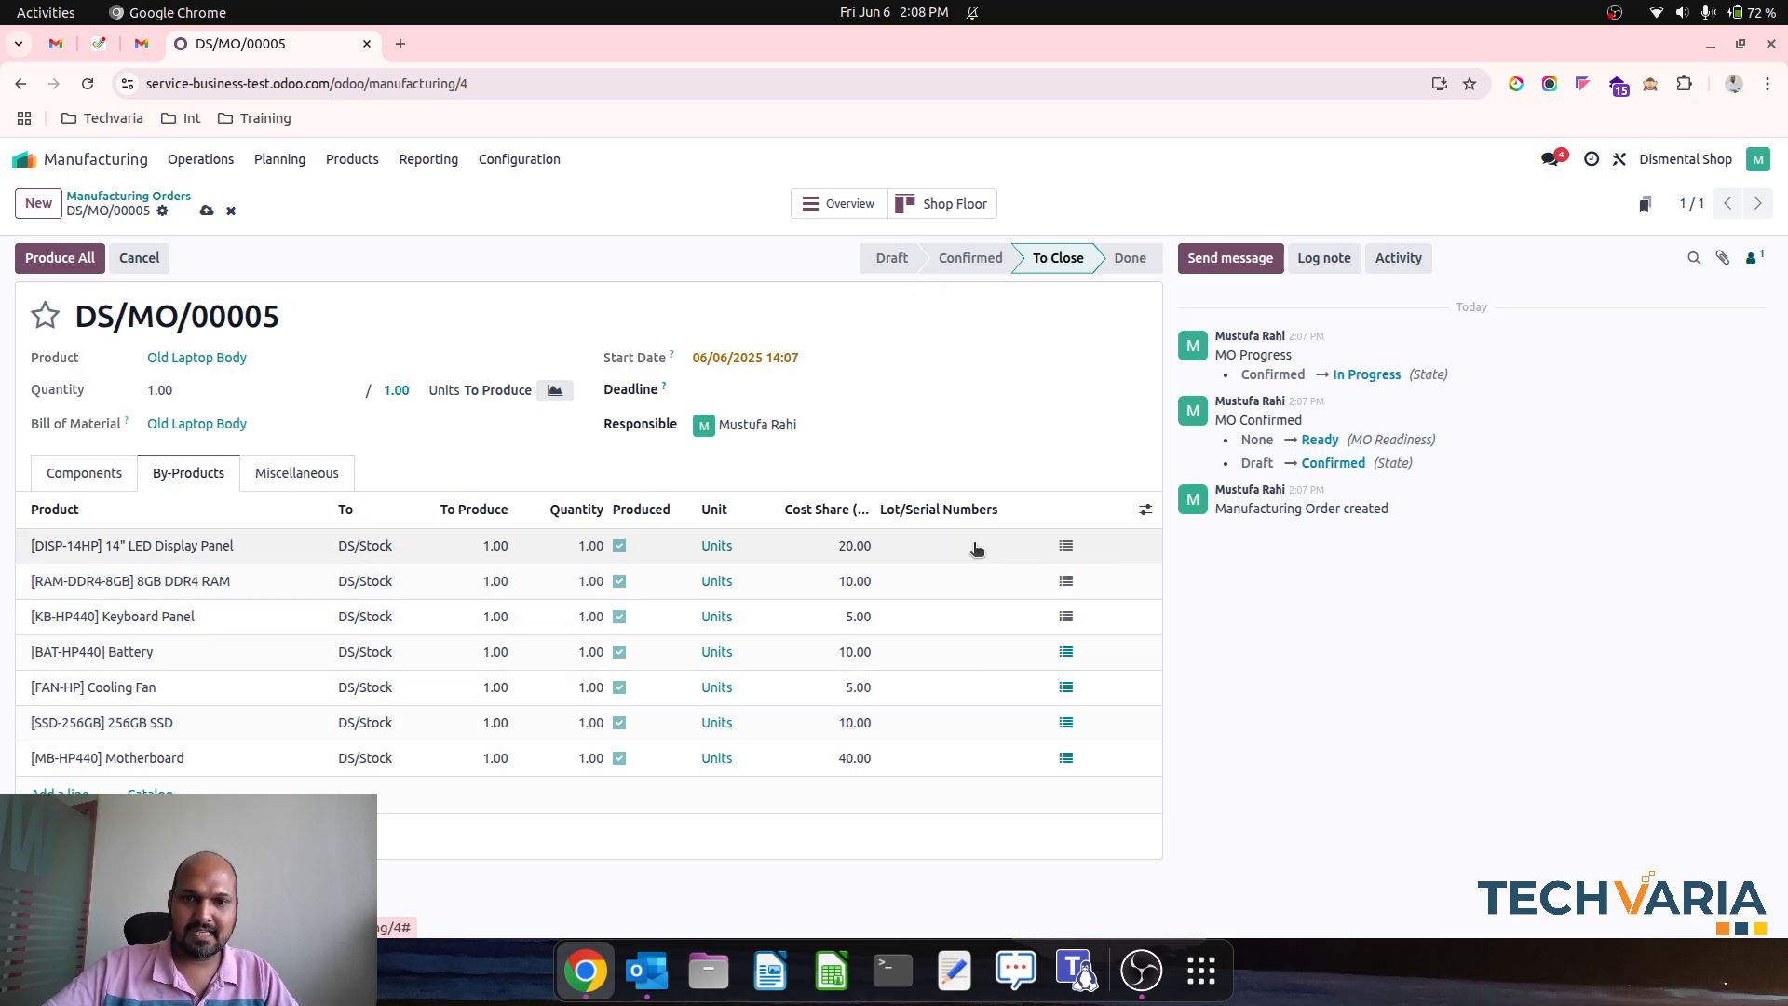
click(942, 587)
key(Return)
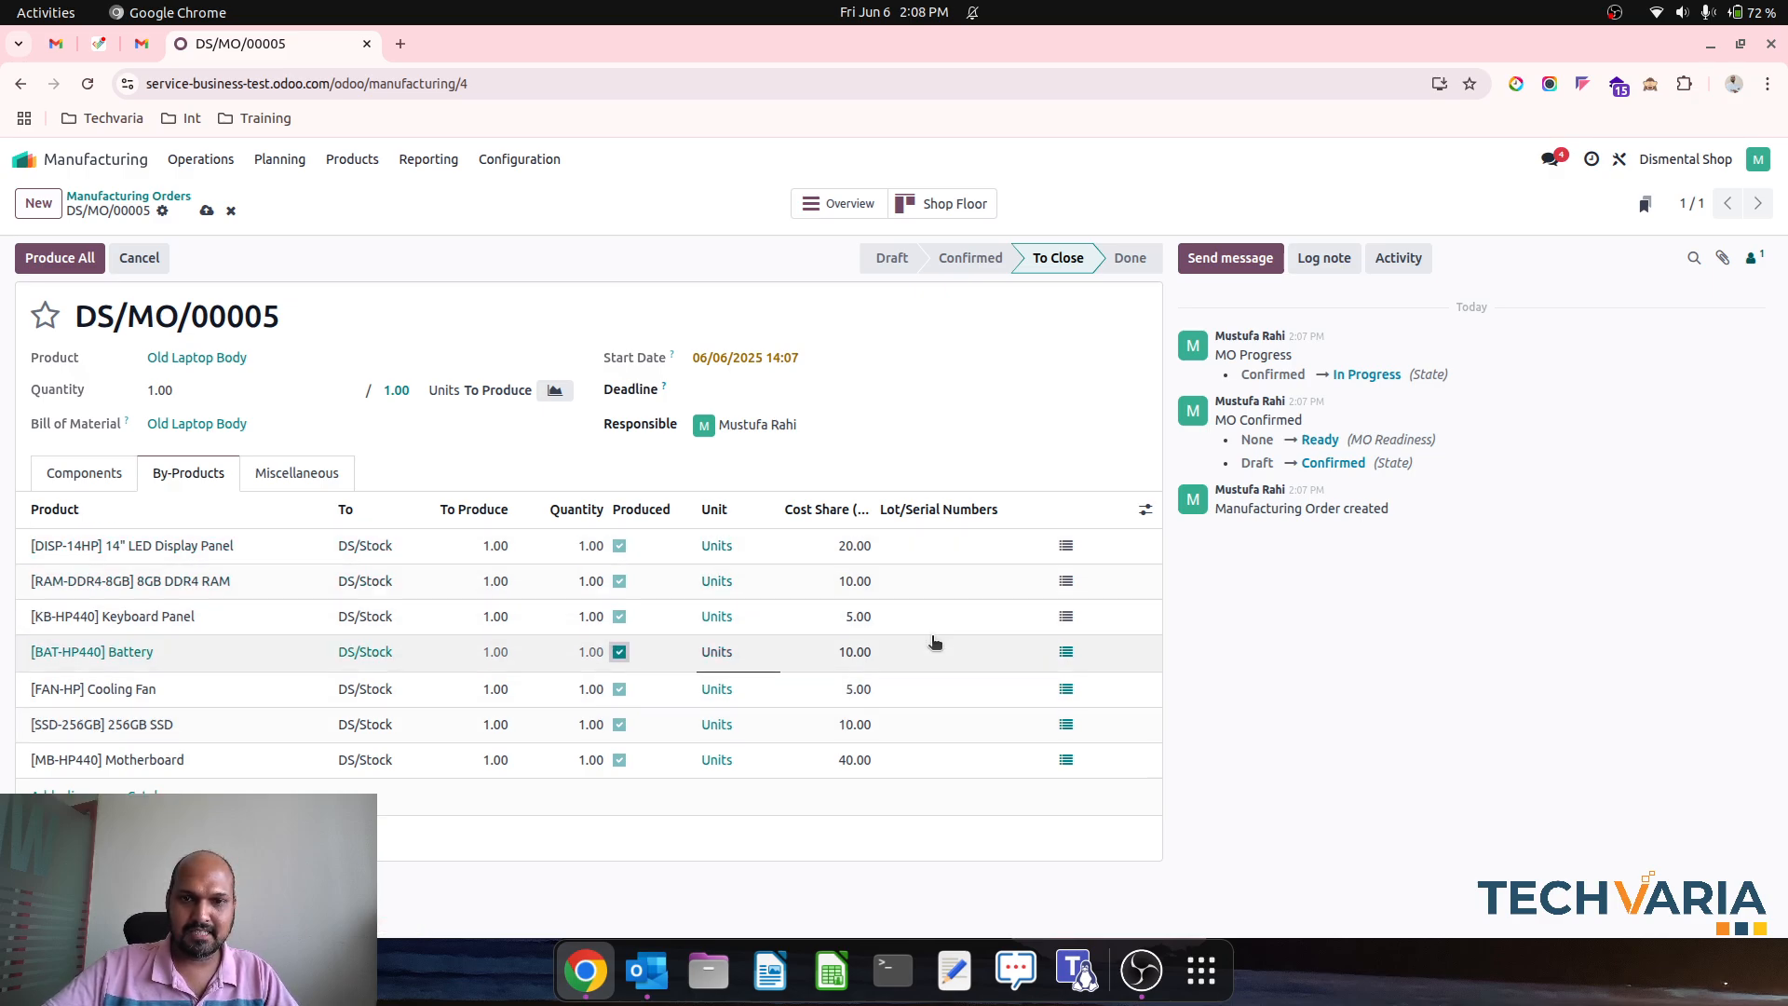
click(952, 657)
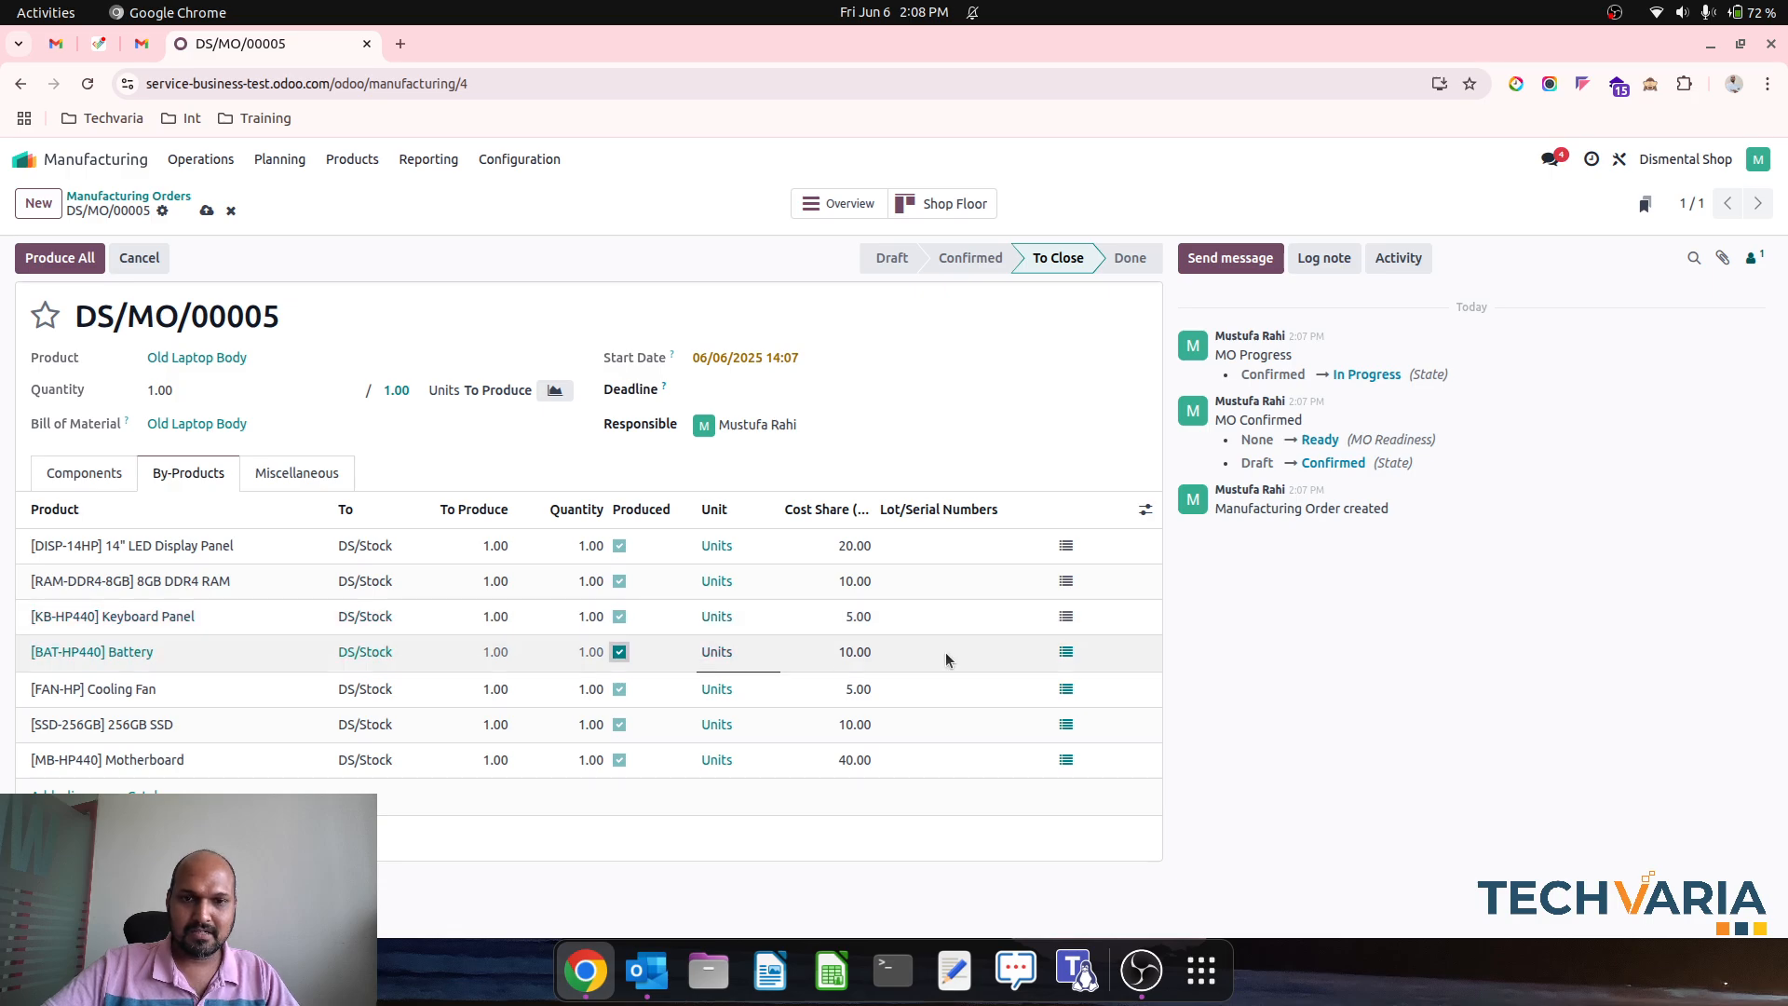
click(936, 690)
click(945, 719)
click(942, 757)
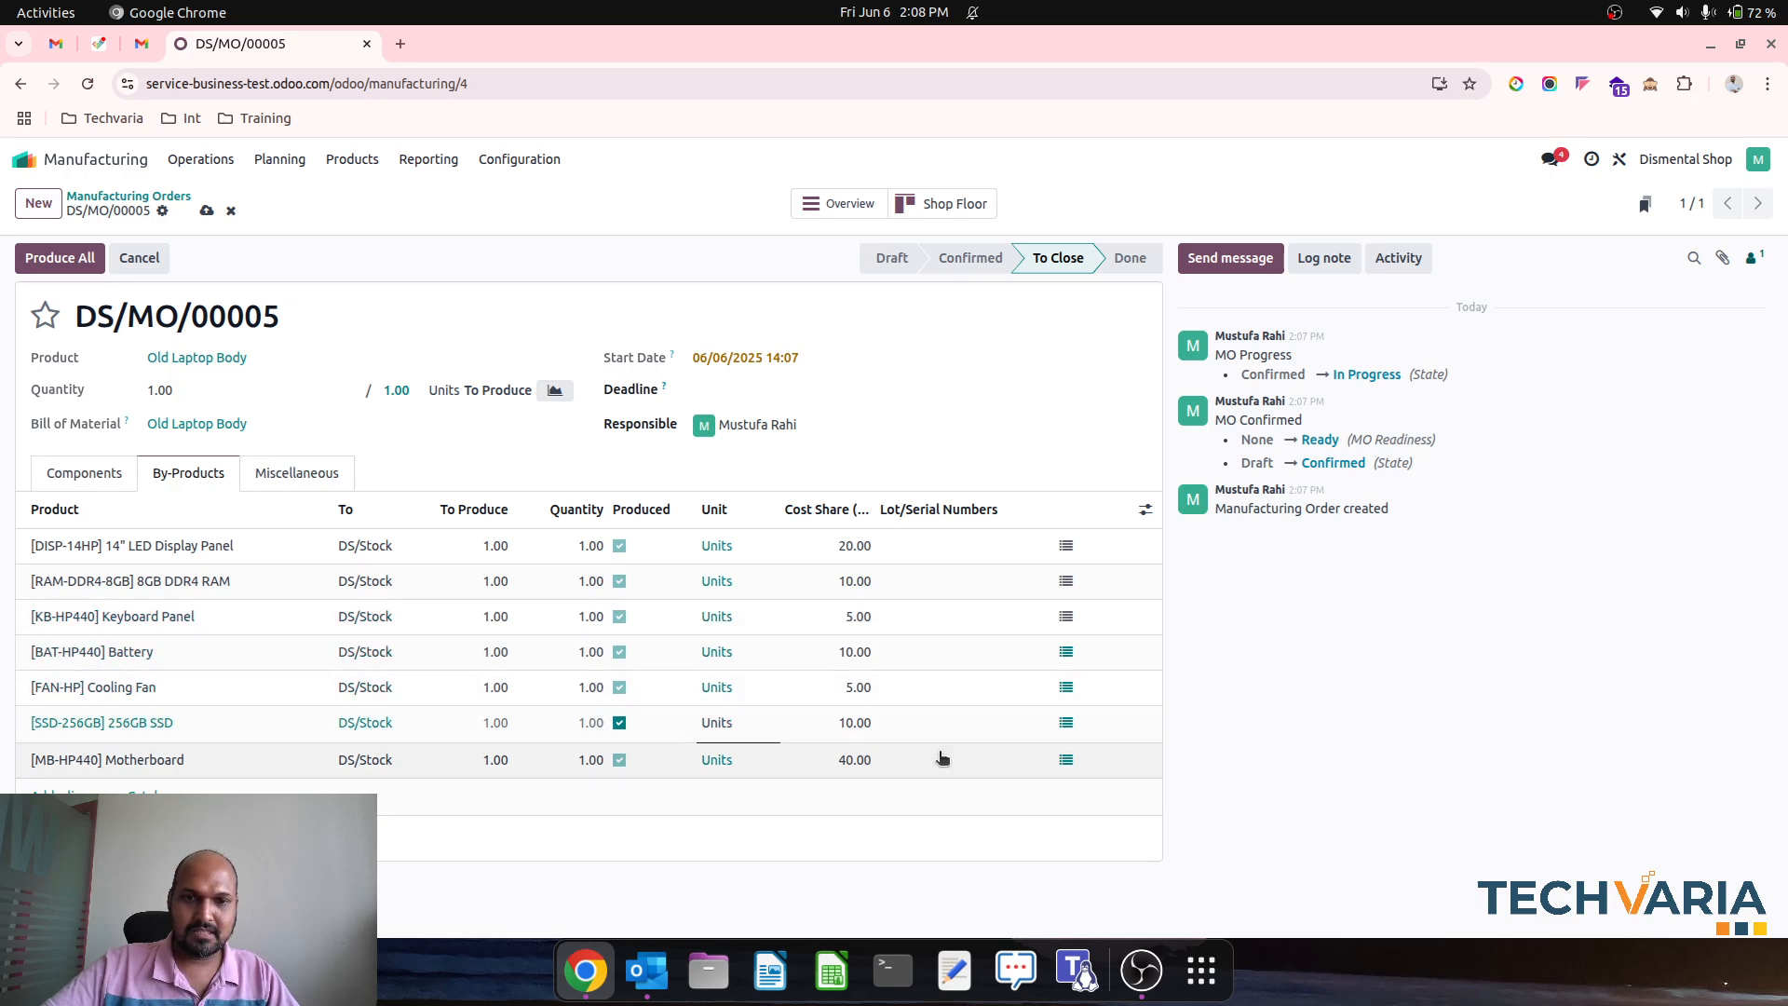
Inspect the move details of the 14" LED Display Panel and 8GB DDR4 RAM by-products, discard both, and recheck the components and by-products.
click(1066, 546)
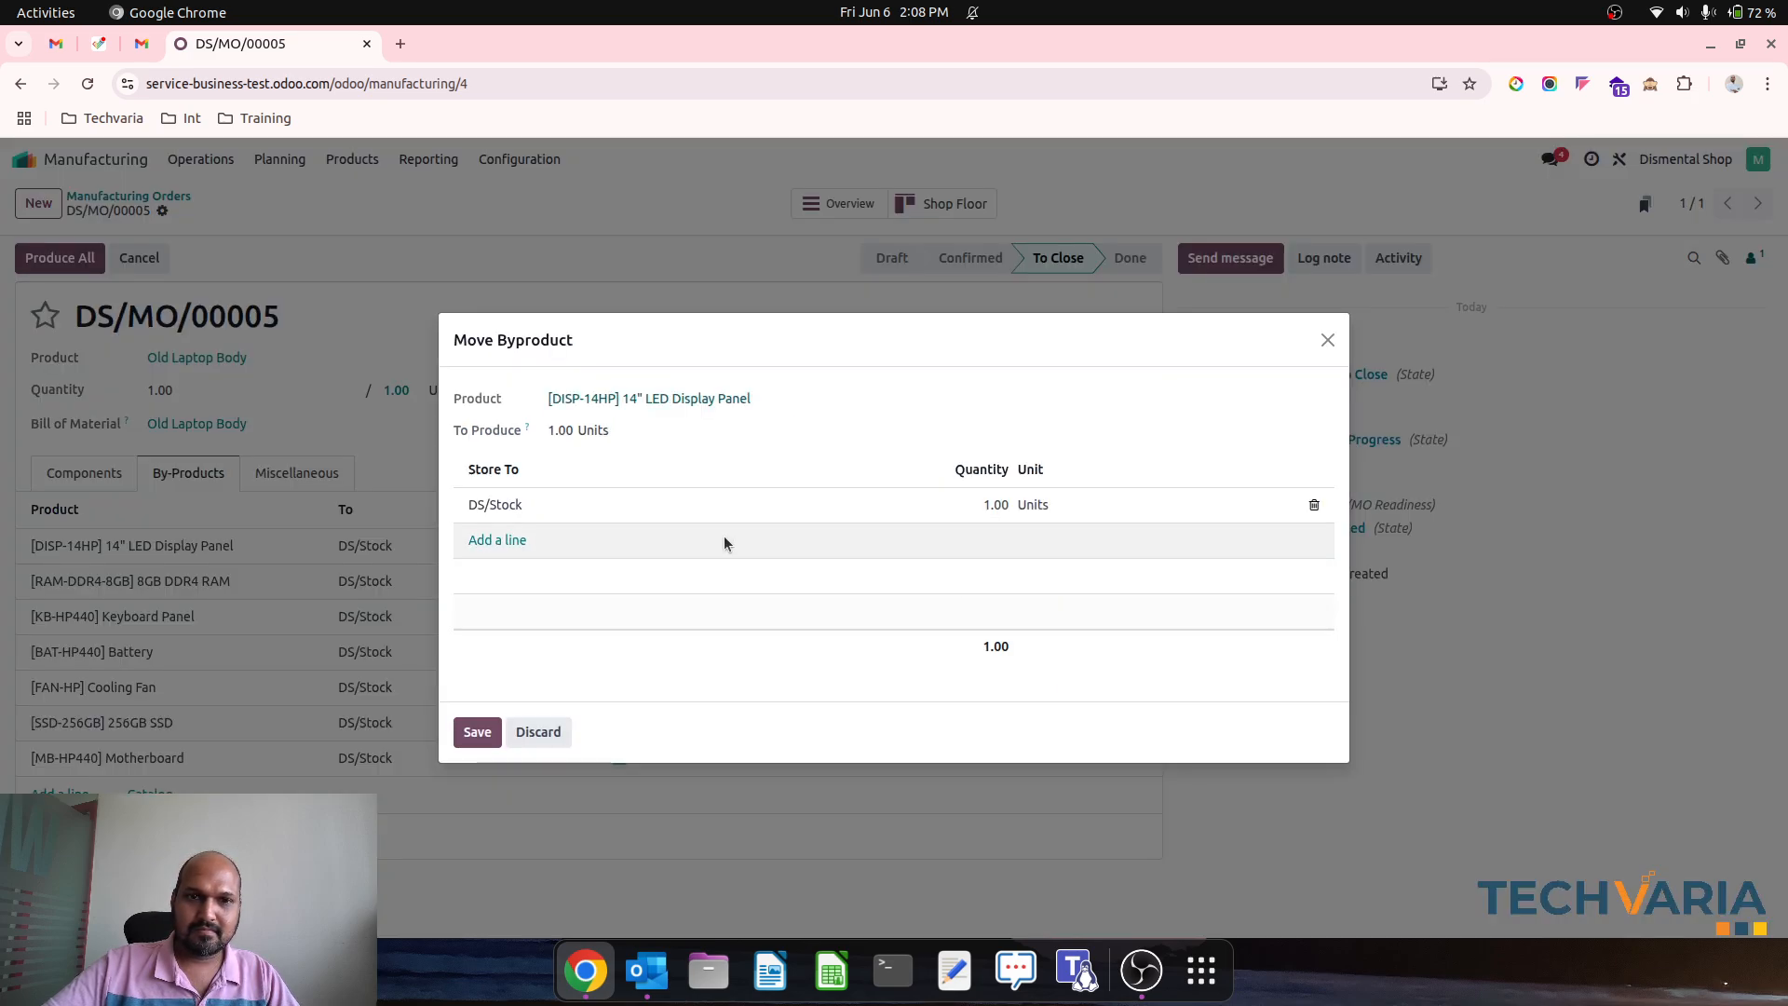
click(654, 505)
click(550, 733)
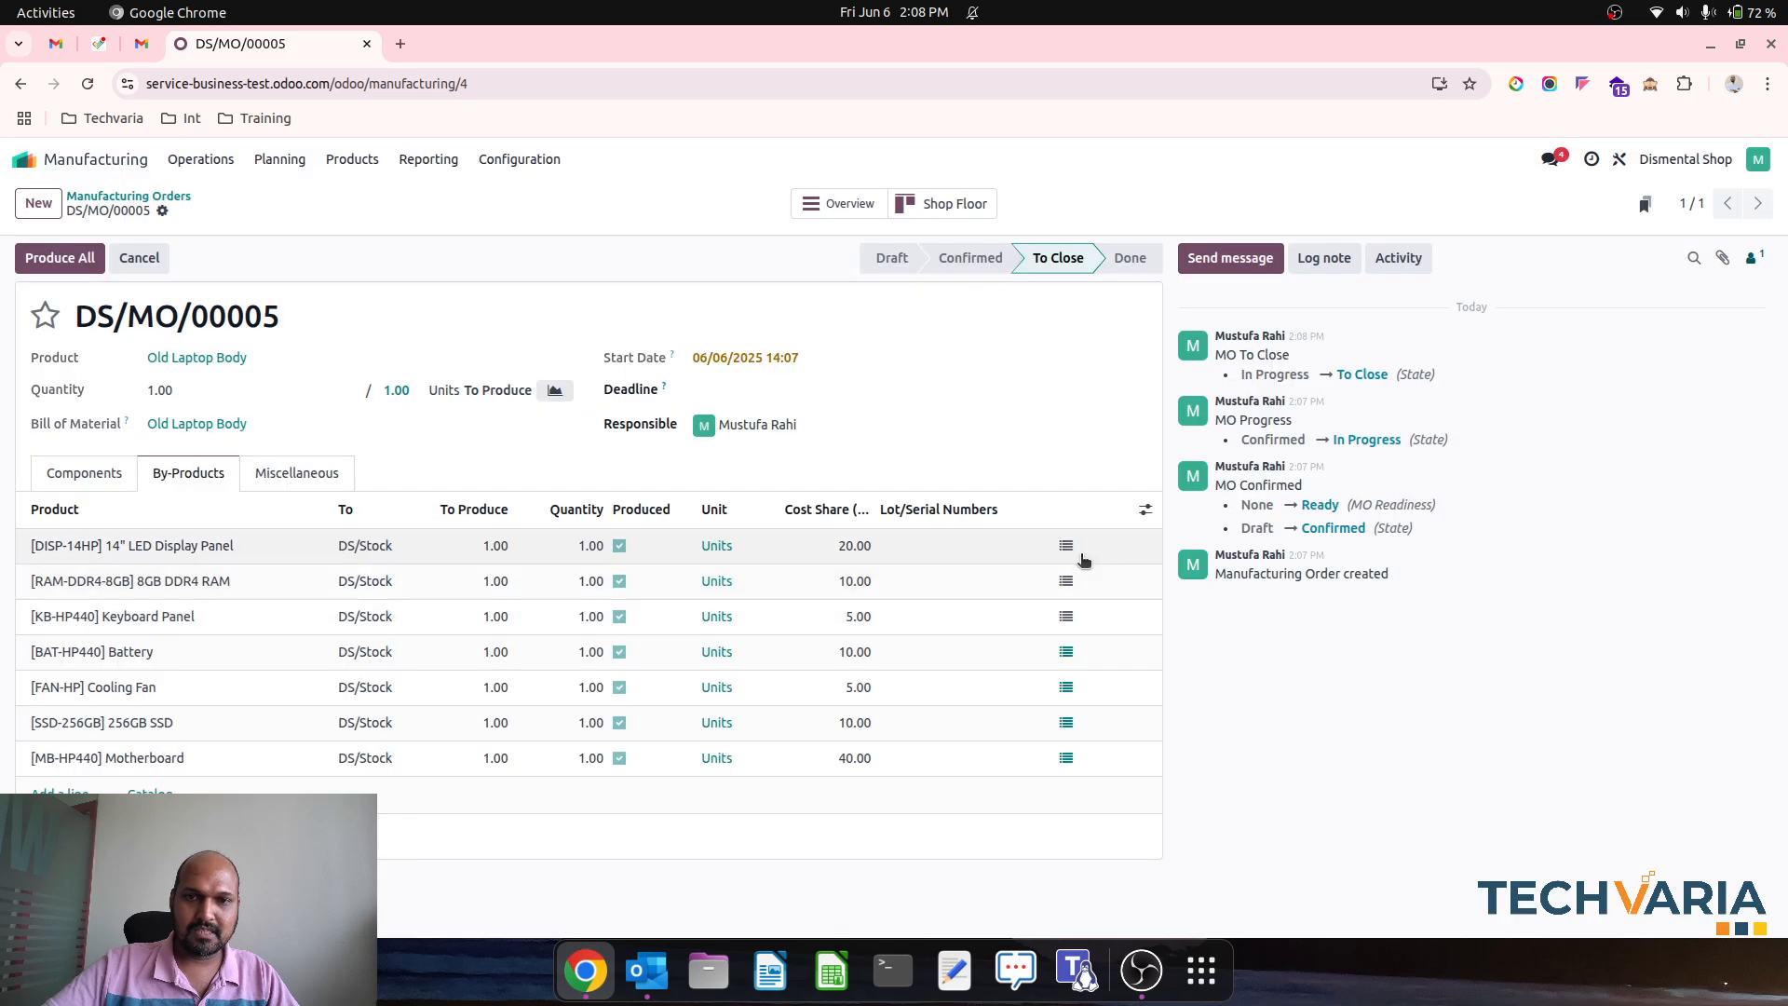
click(1066, 583)
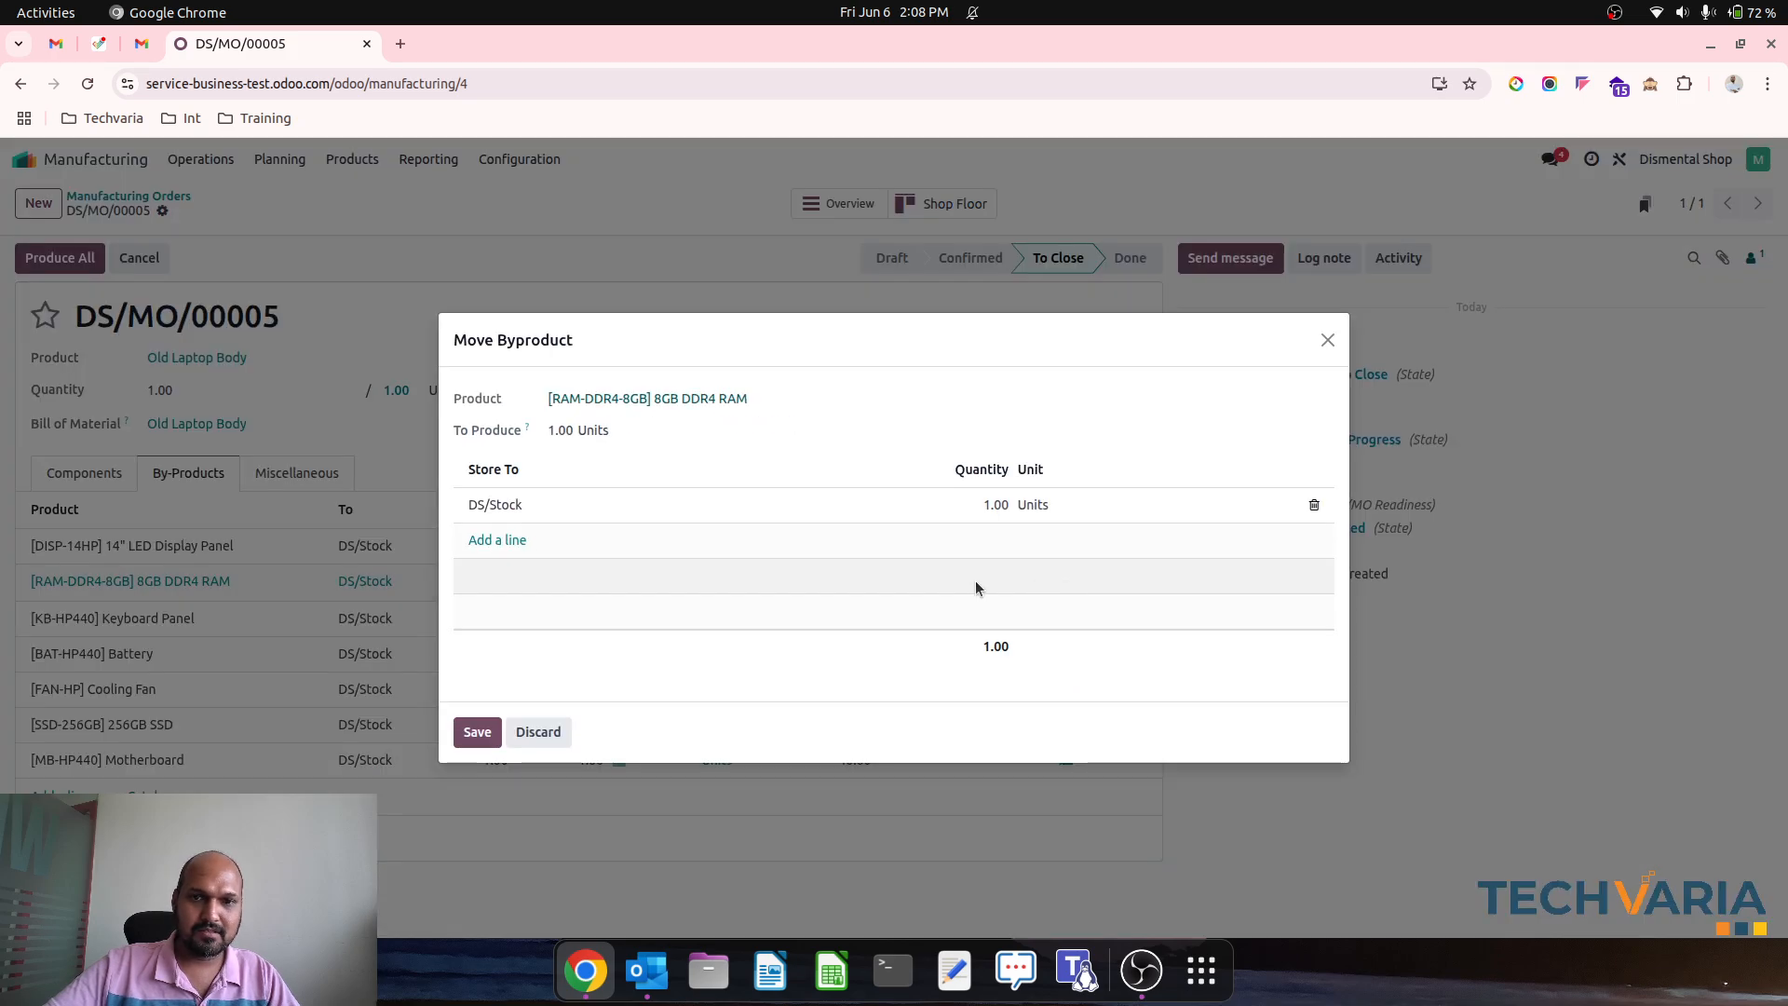
click(829, 503)
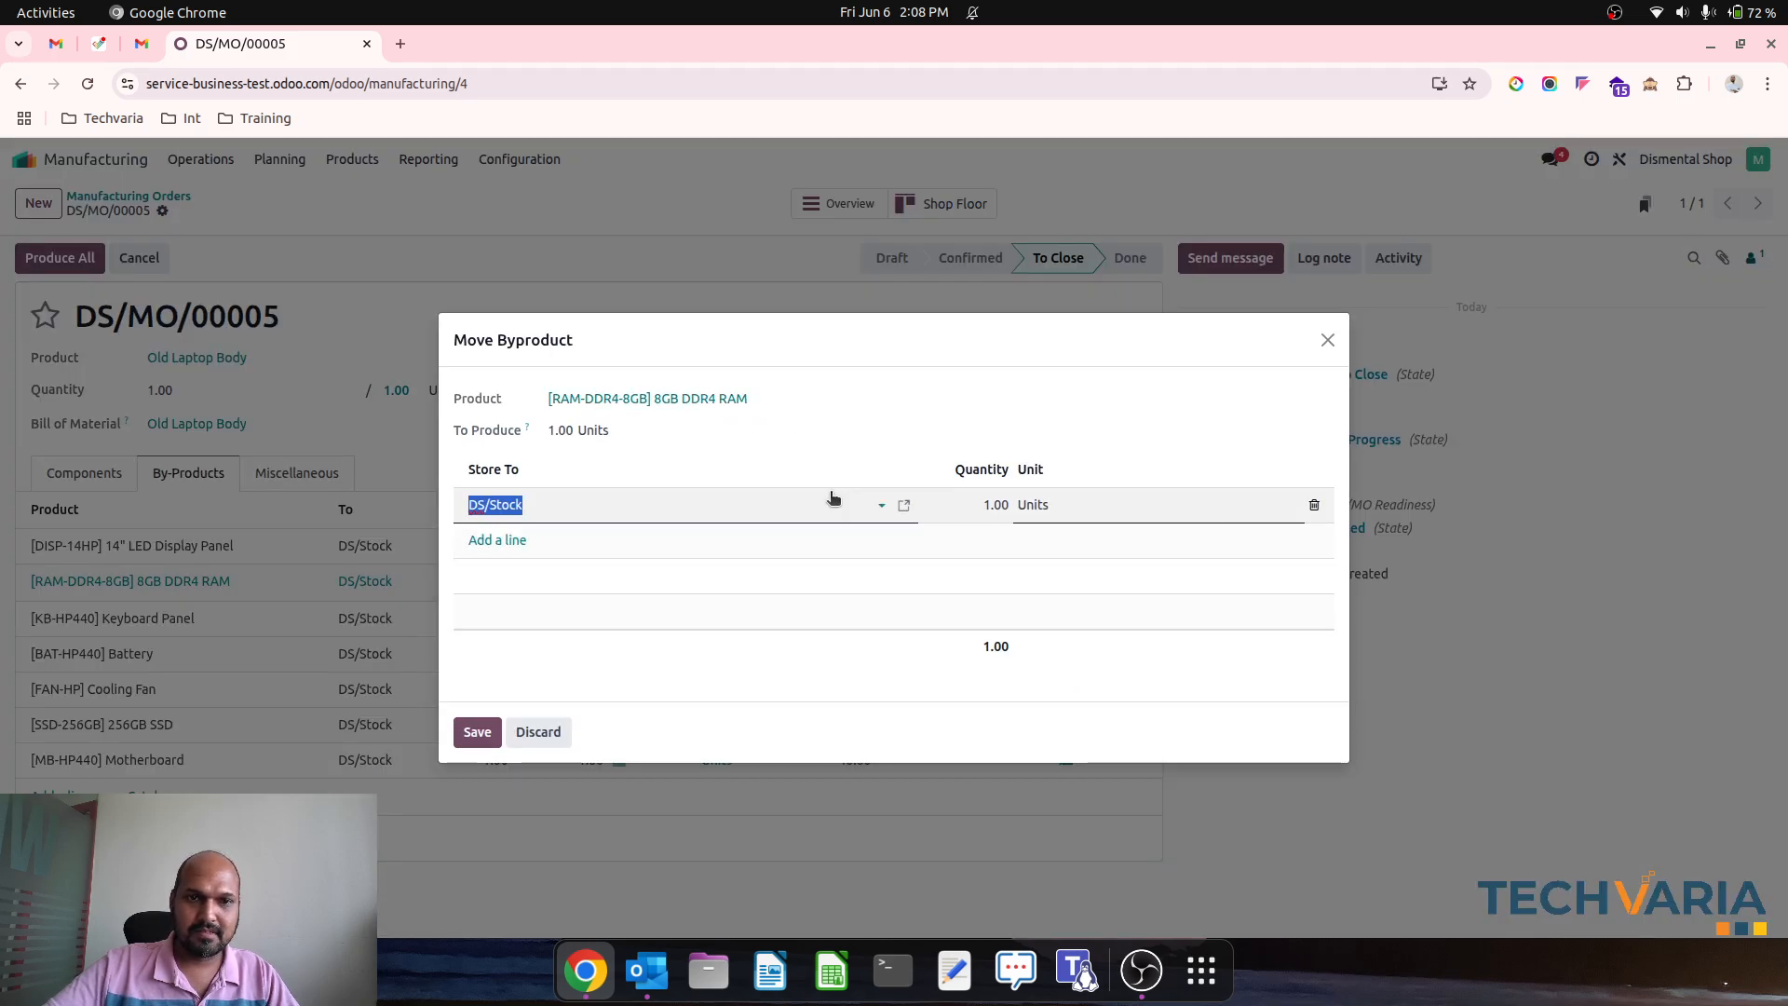
click(538, 732)
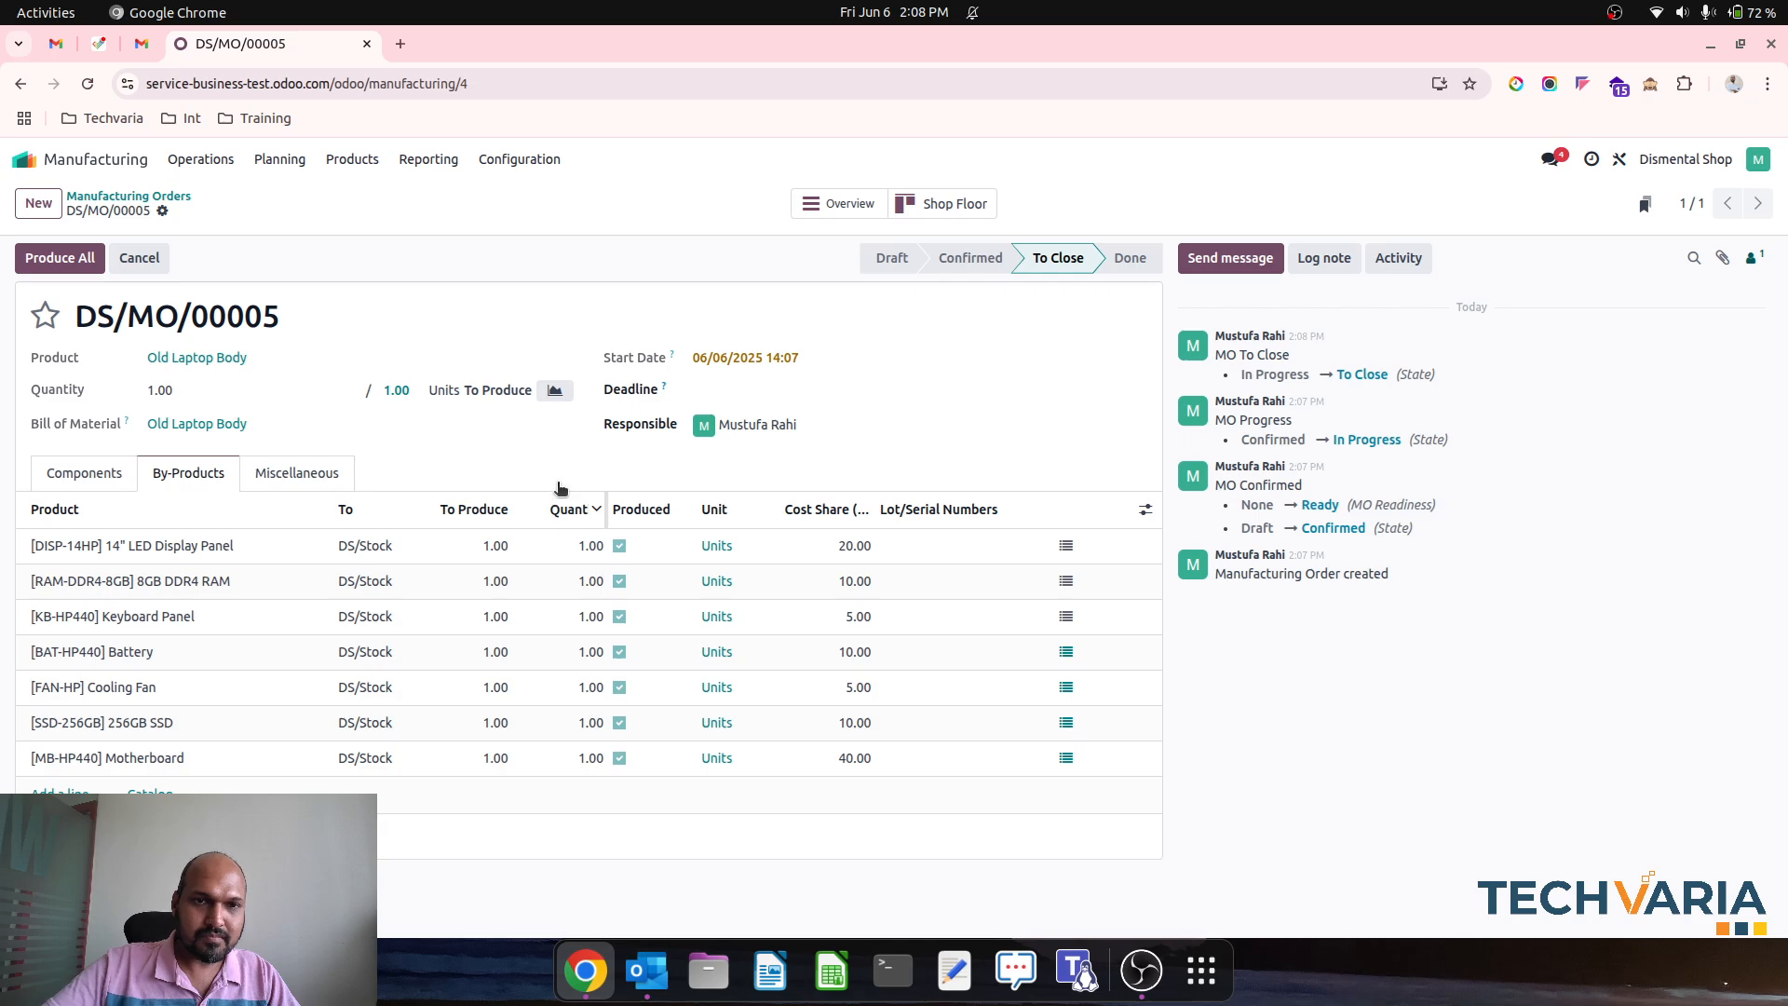
click(74, 473)
click(192, 473)
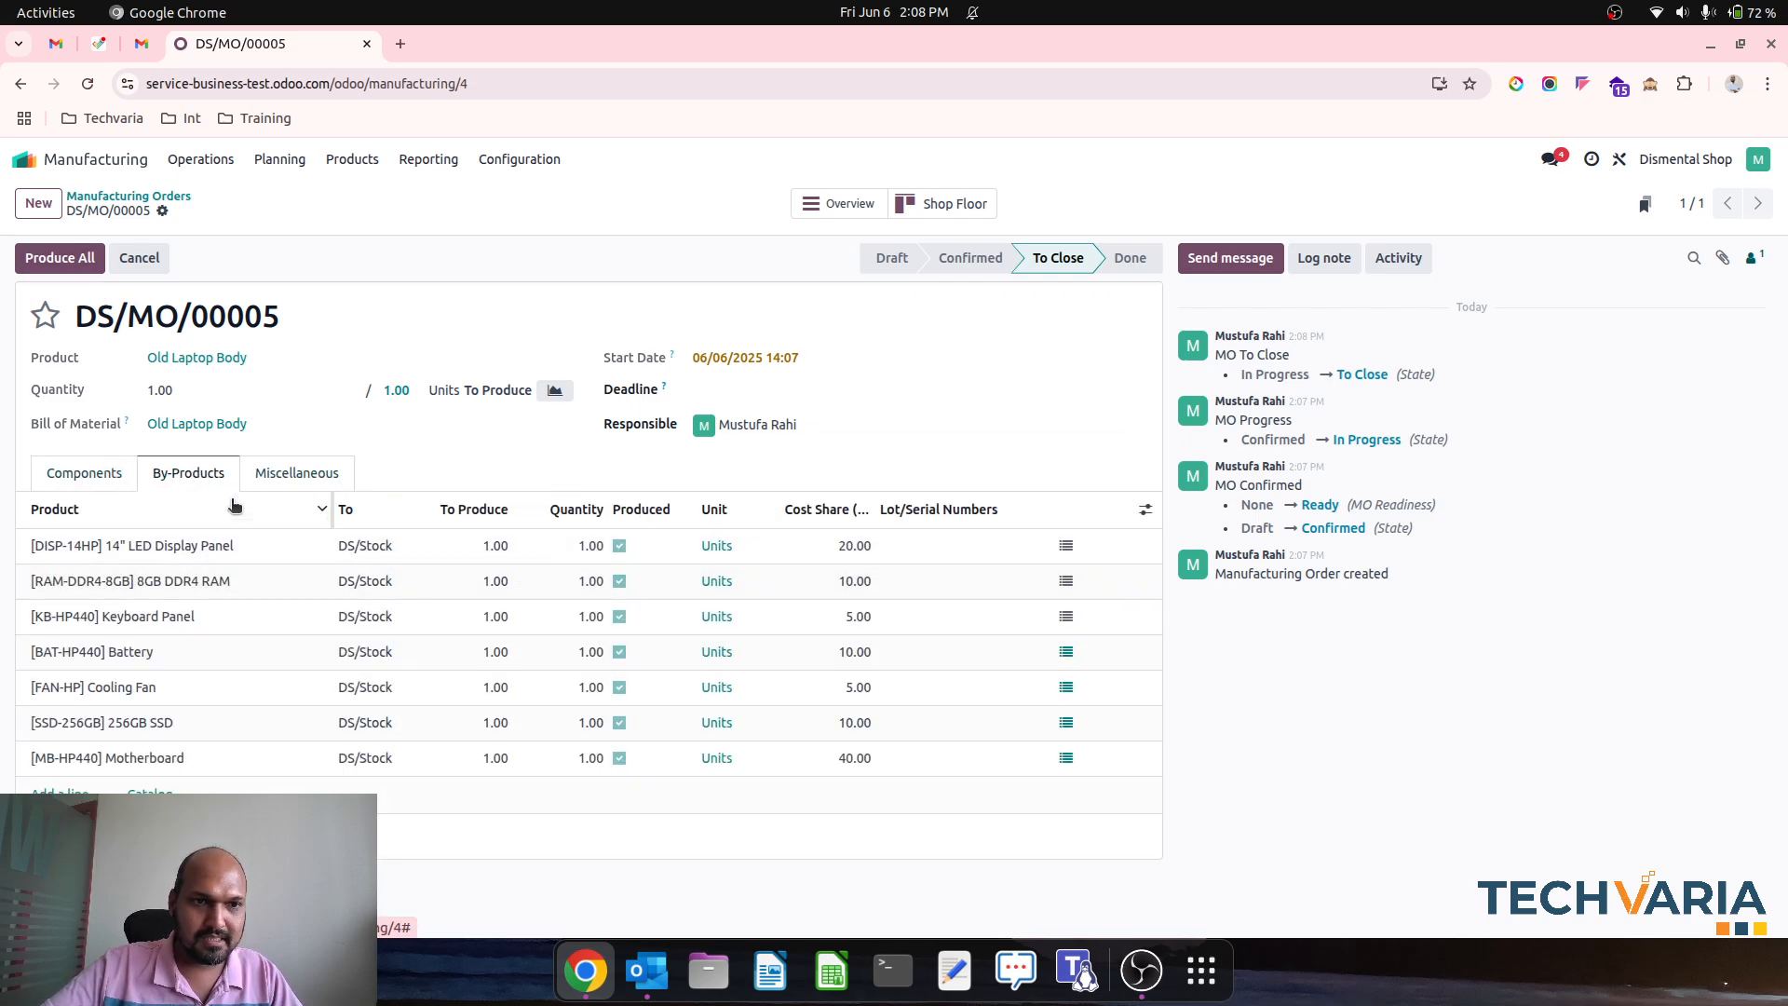
Try to produce the full order, close the error, and try to enter a lot/serial number on the 14" LED Display Panel line.
click(59, 258)
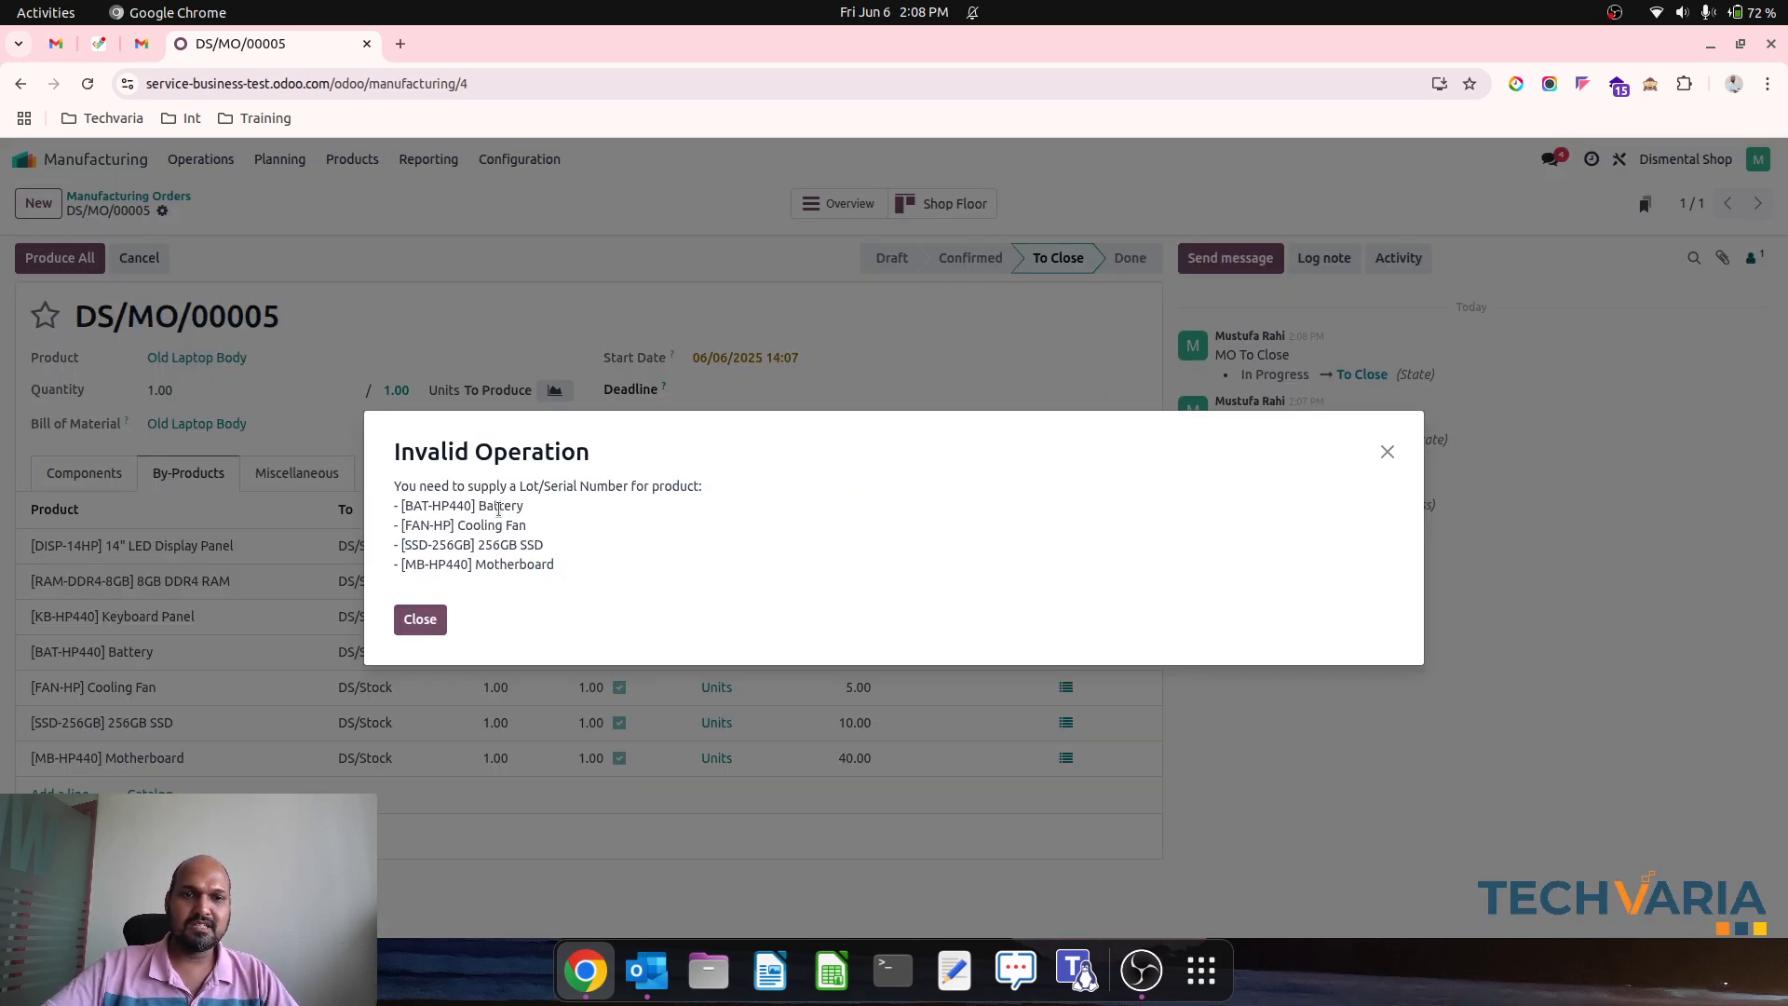
click(420, 620)
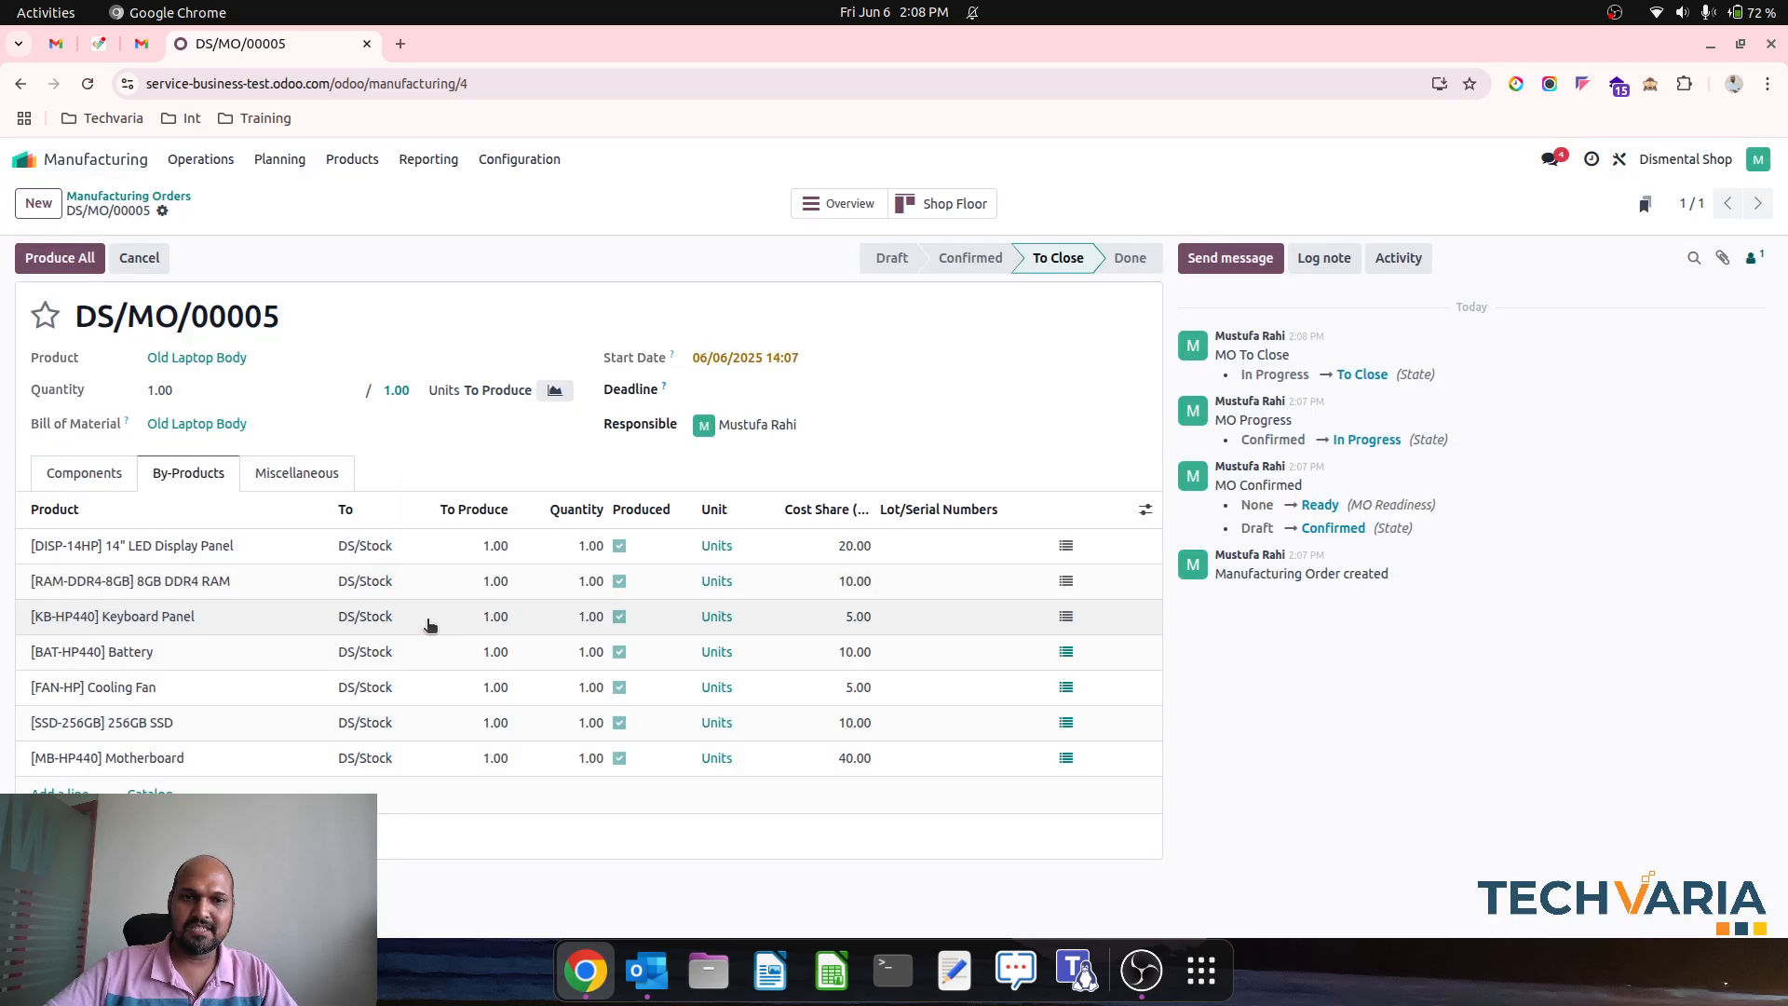
click(942, 544)
click(596, 483)
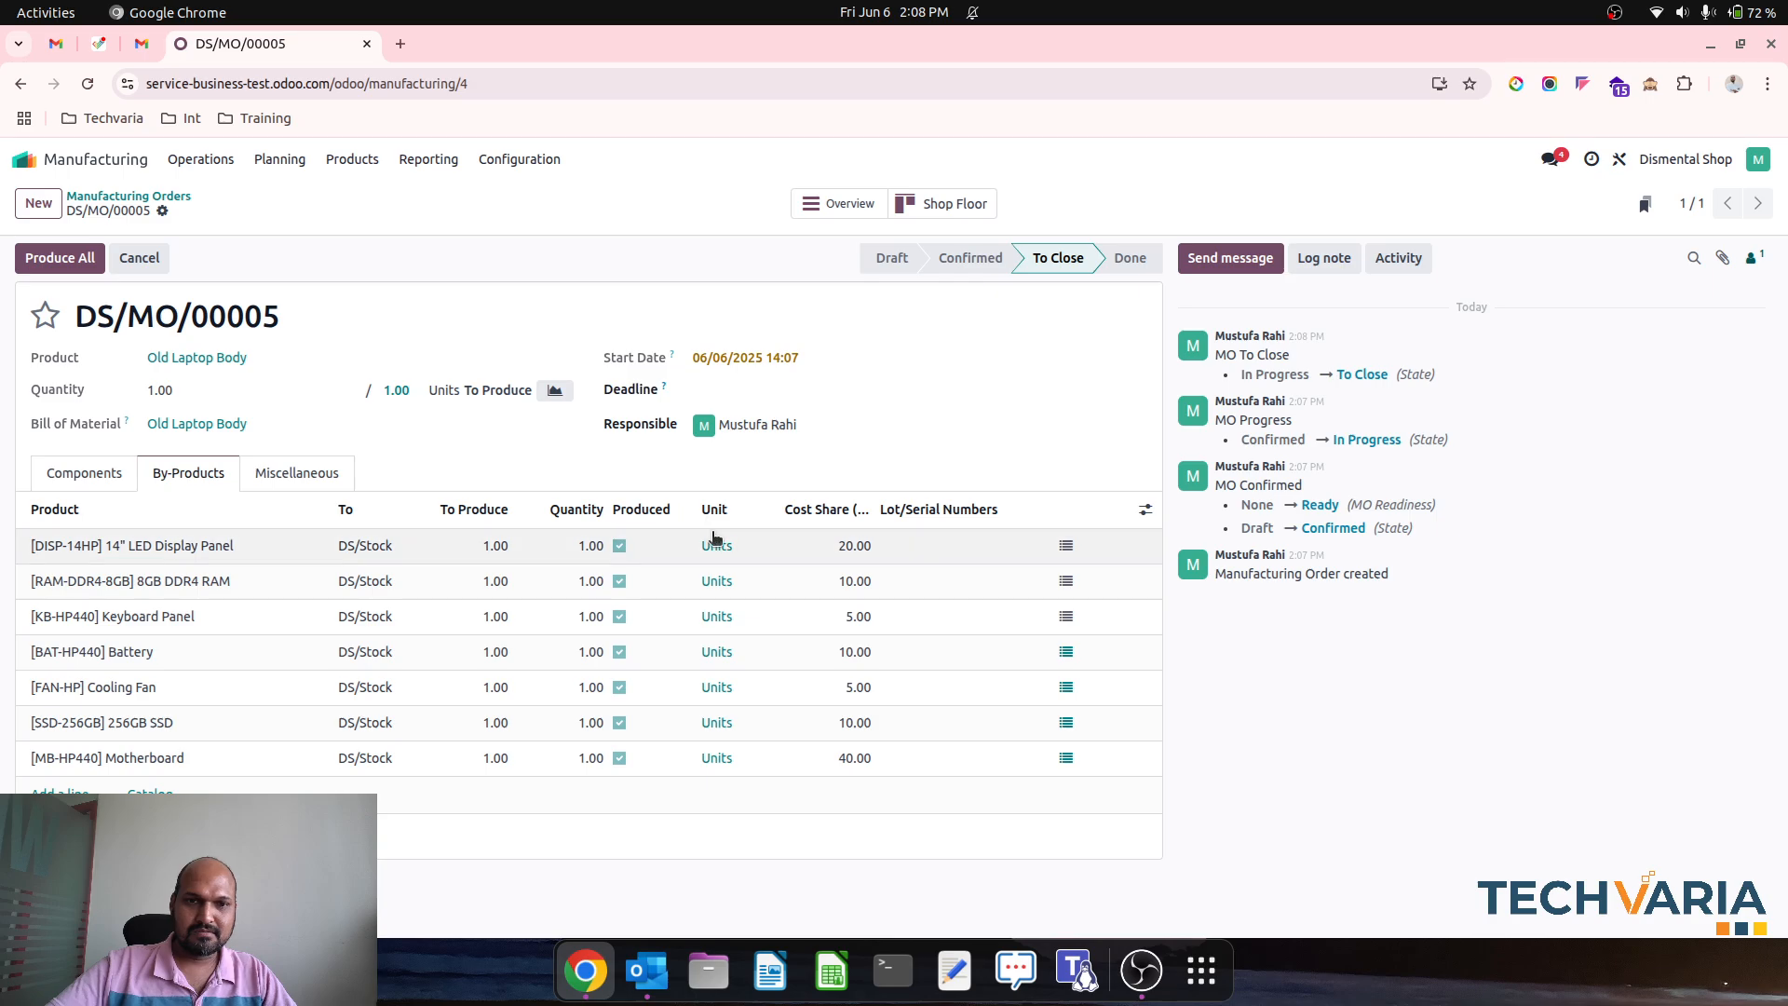
Check the Old Laptop component's details, discard them, and review the optional columns of the by-products list.
click(116, 461)
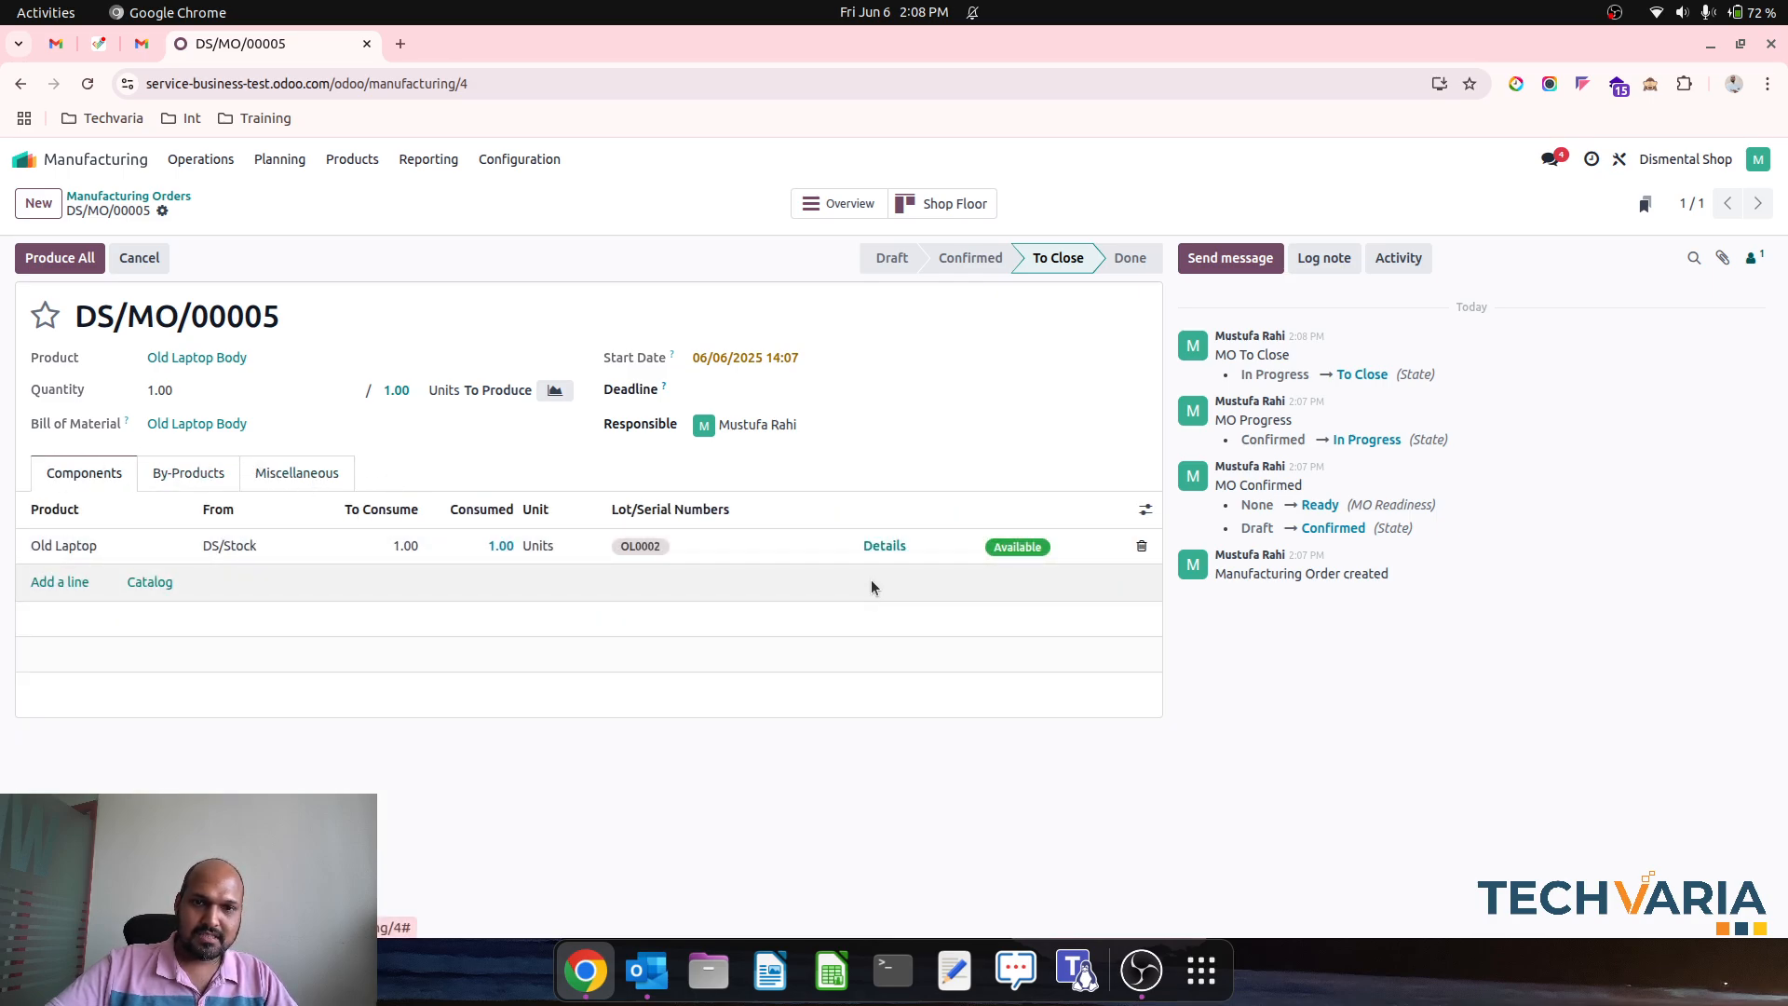
click(887, 548)
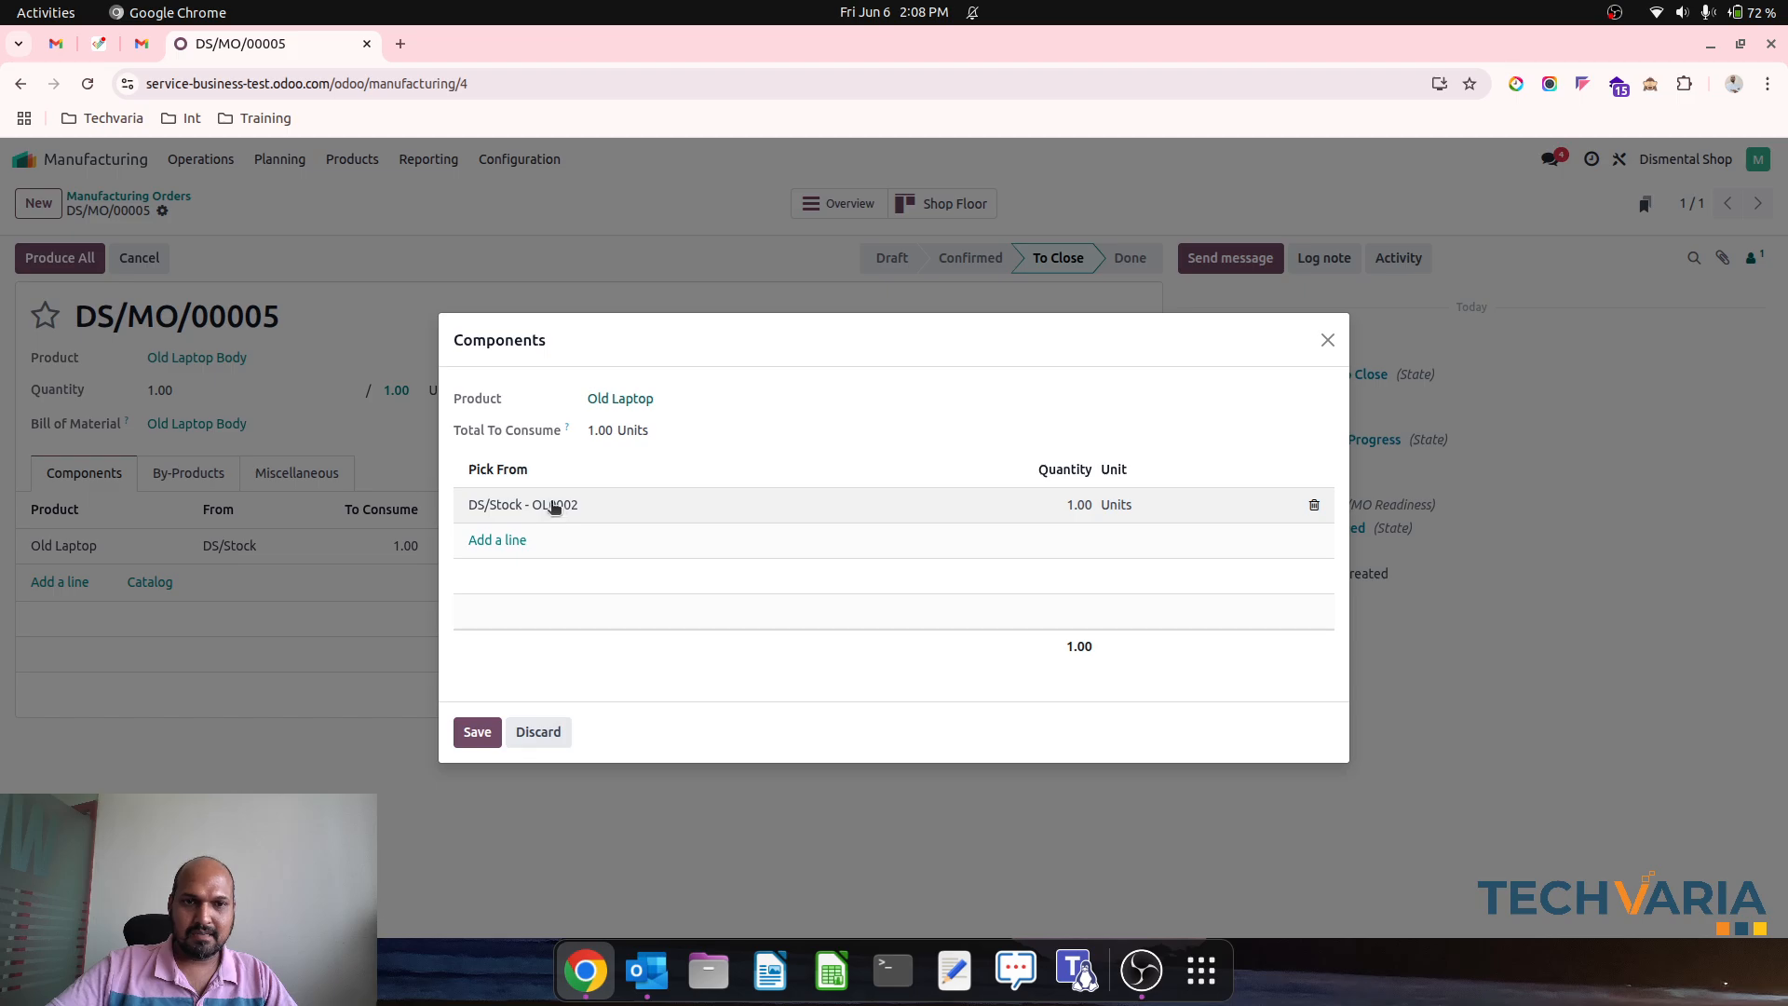
click(537, 735)
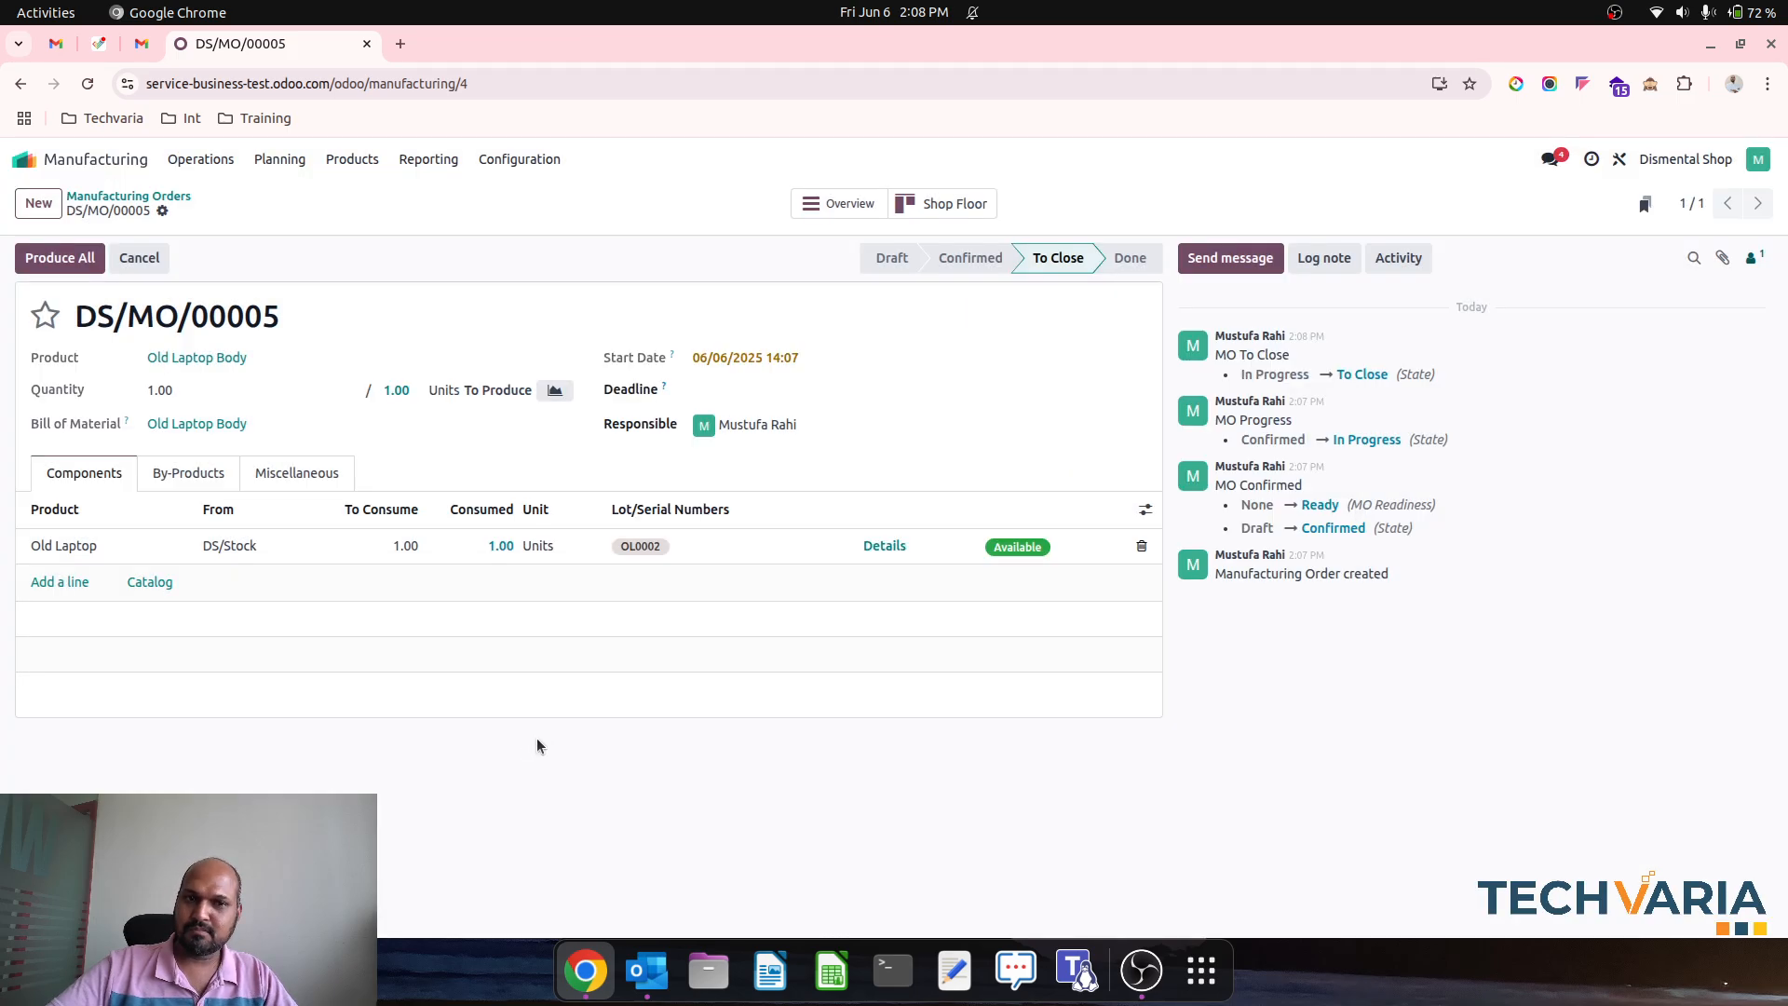
click(193, 472)
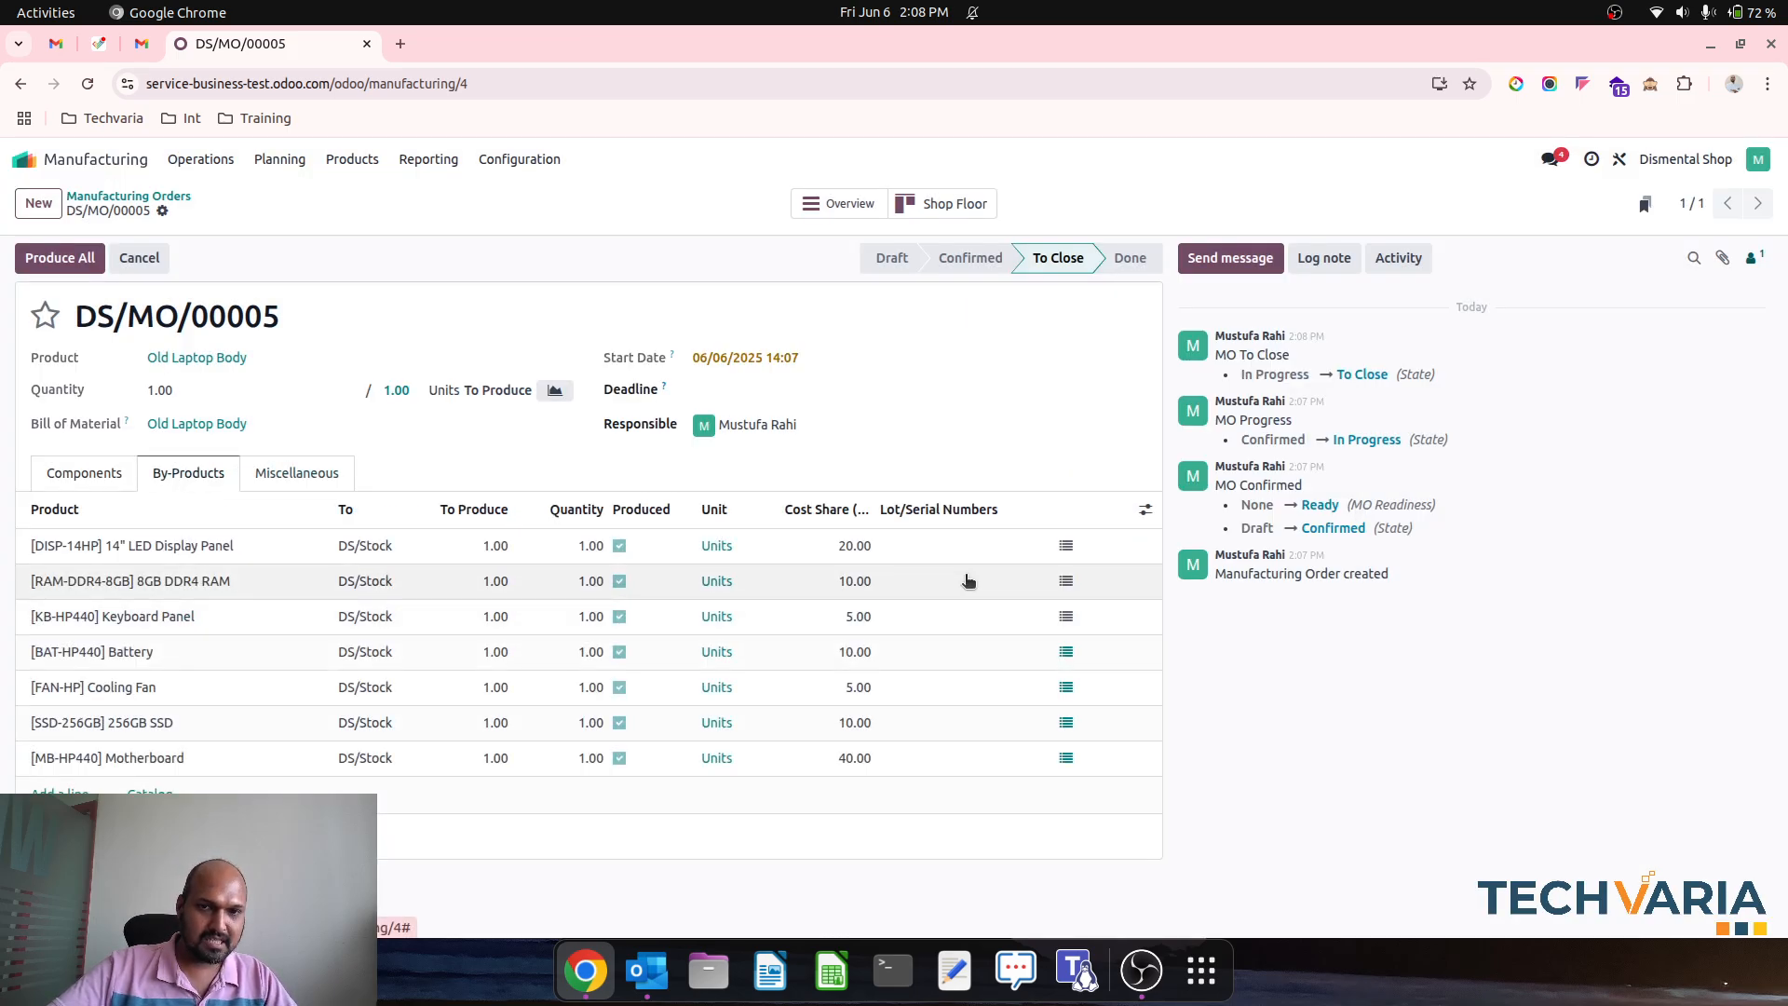
click(1147, 510)
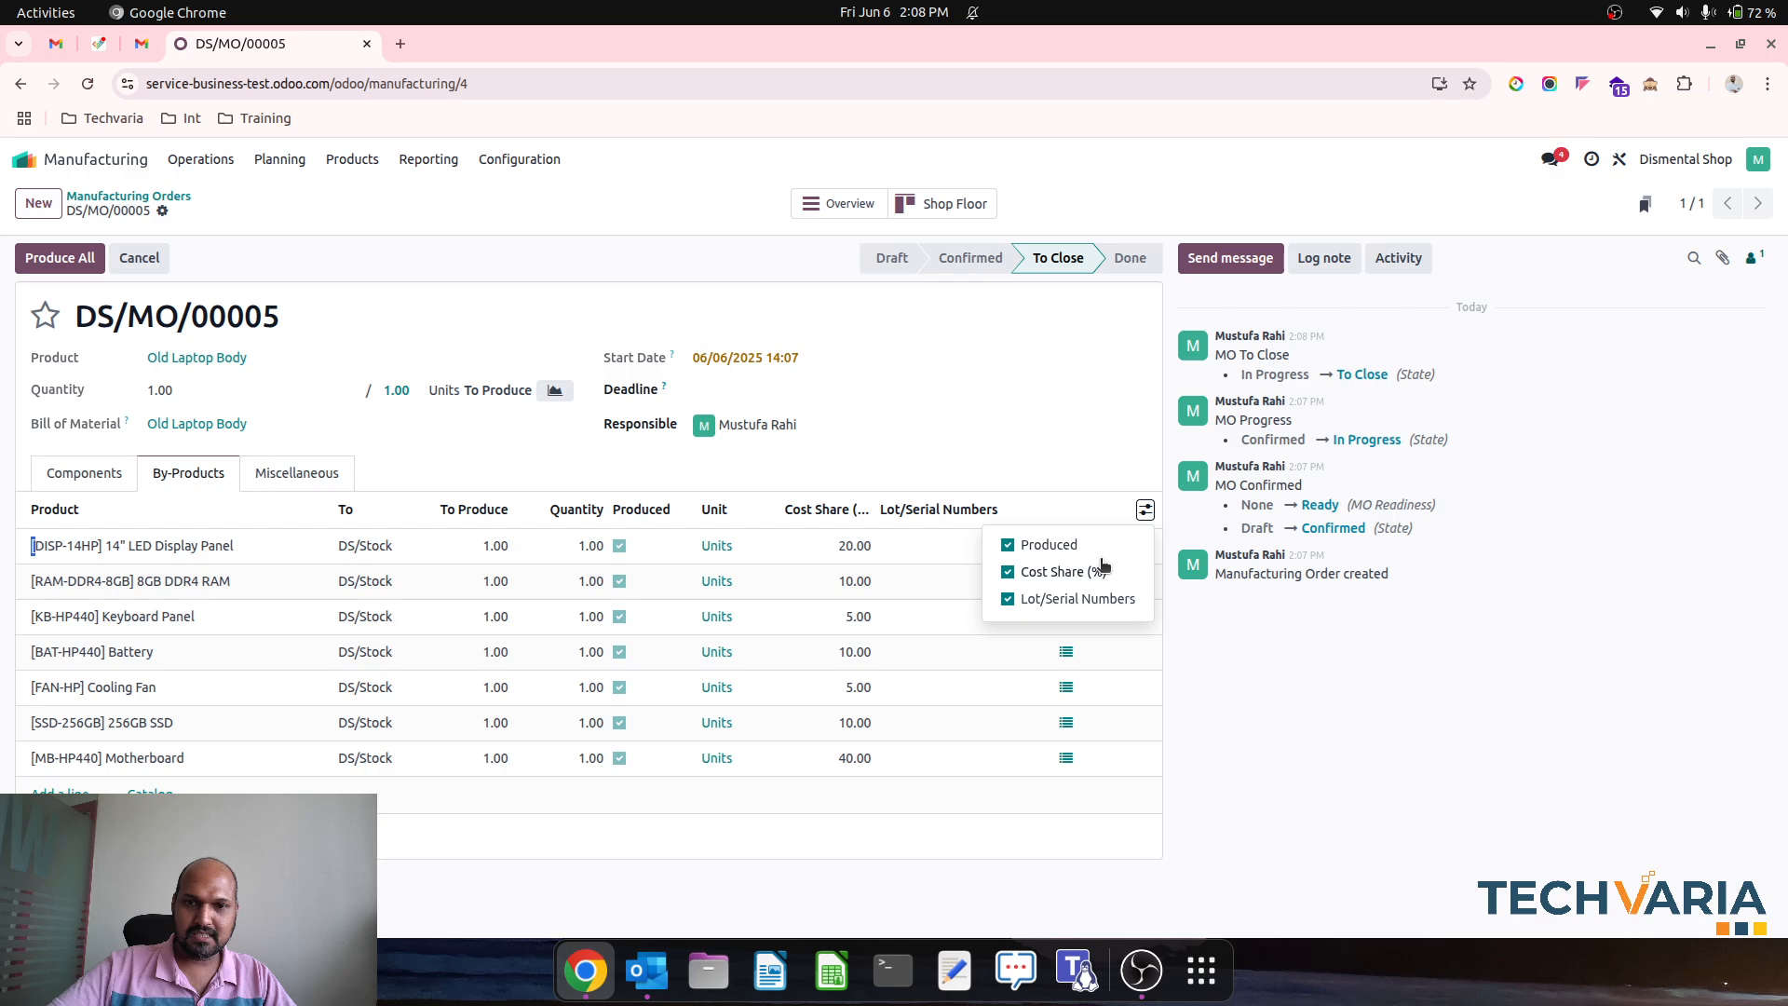
click(1056, 491)
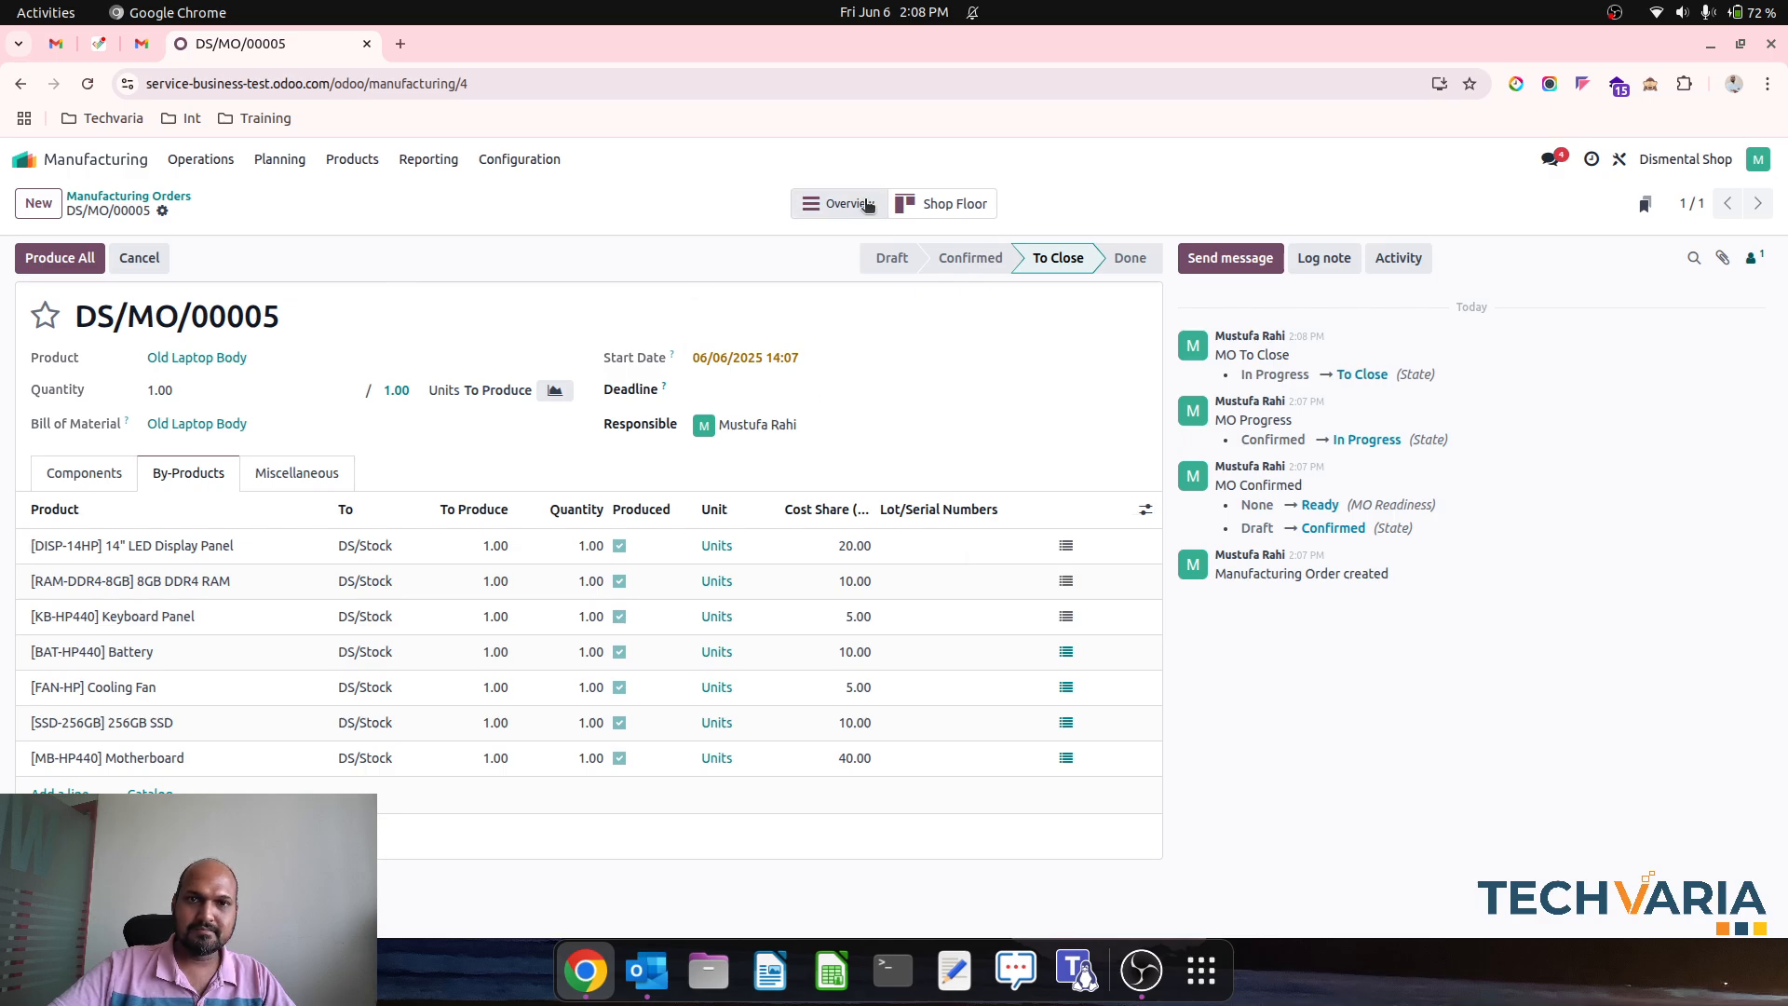
Activate work centers from the order's Shop Floor, choosing to create a new work center.
click(936, 204)
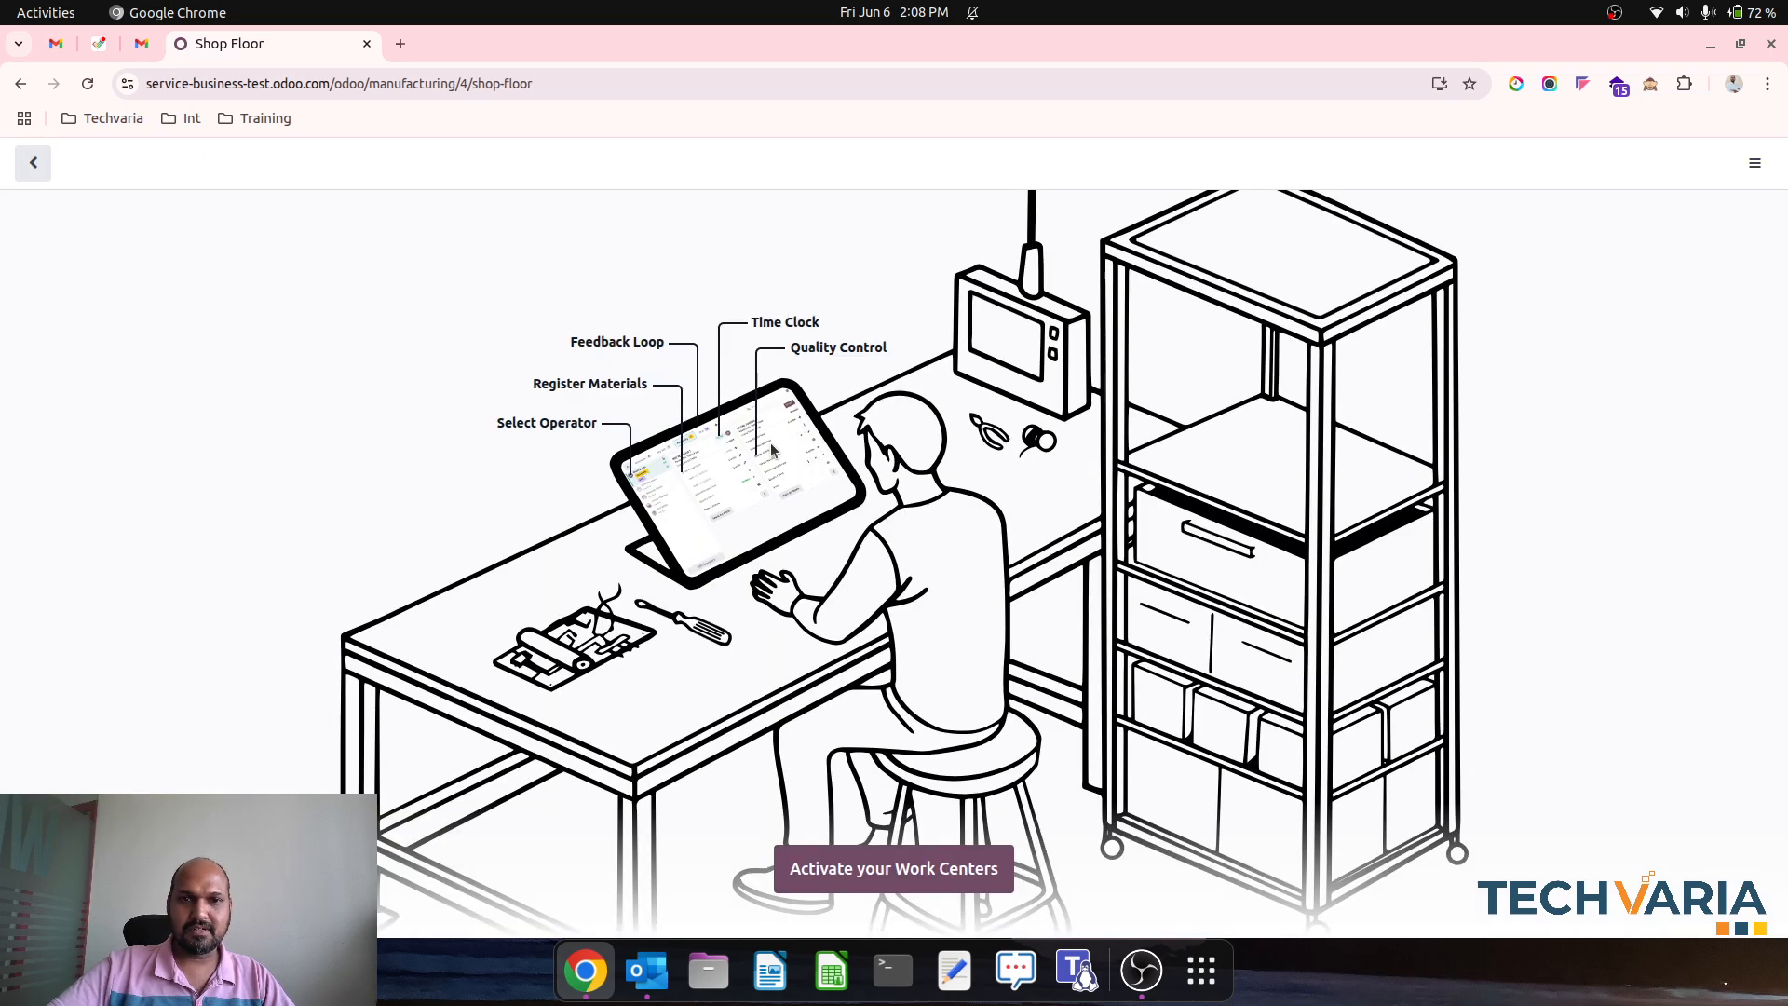
click(887, 872)
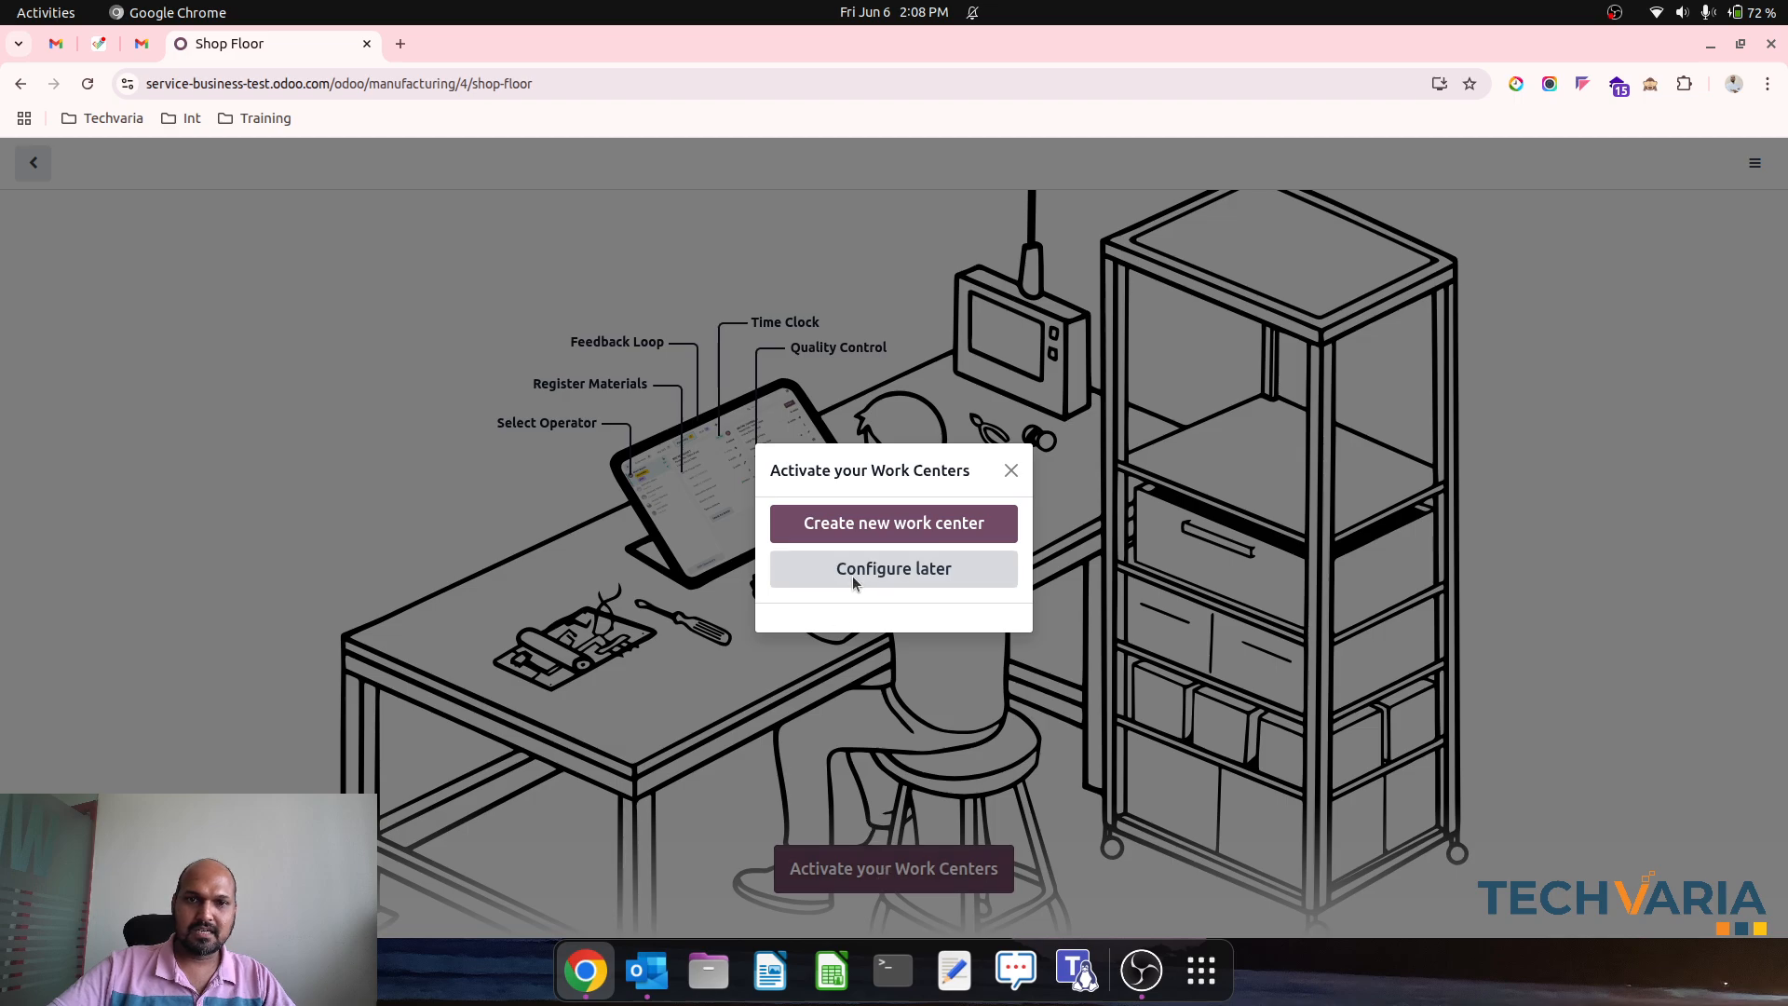
click(896, 530)
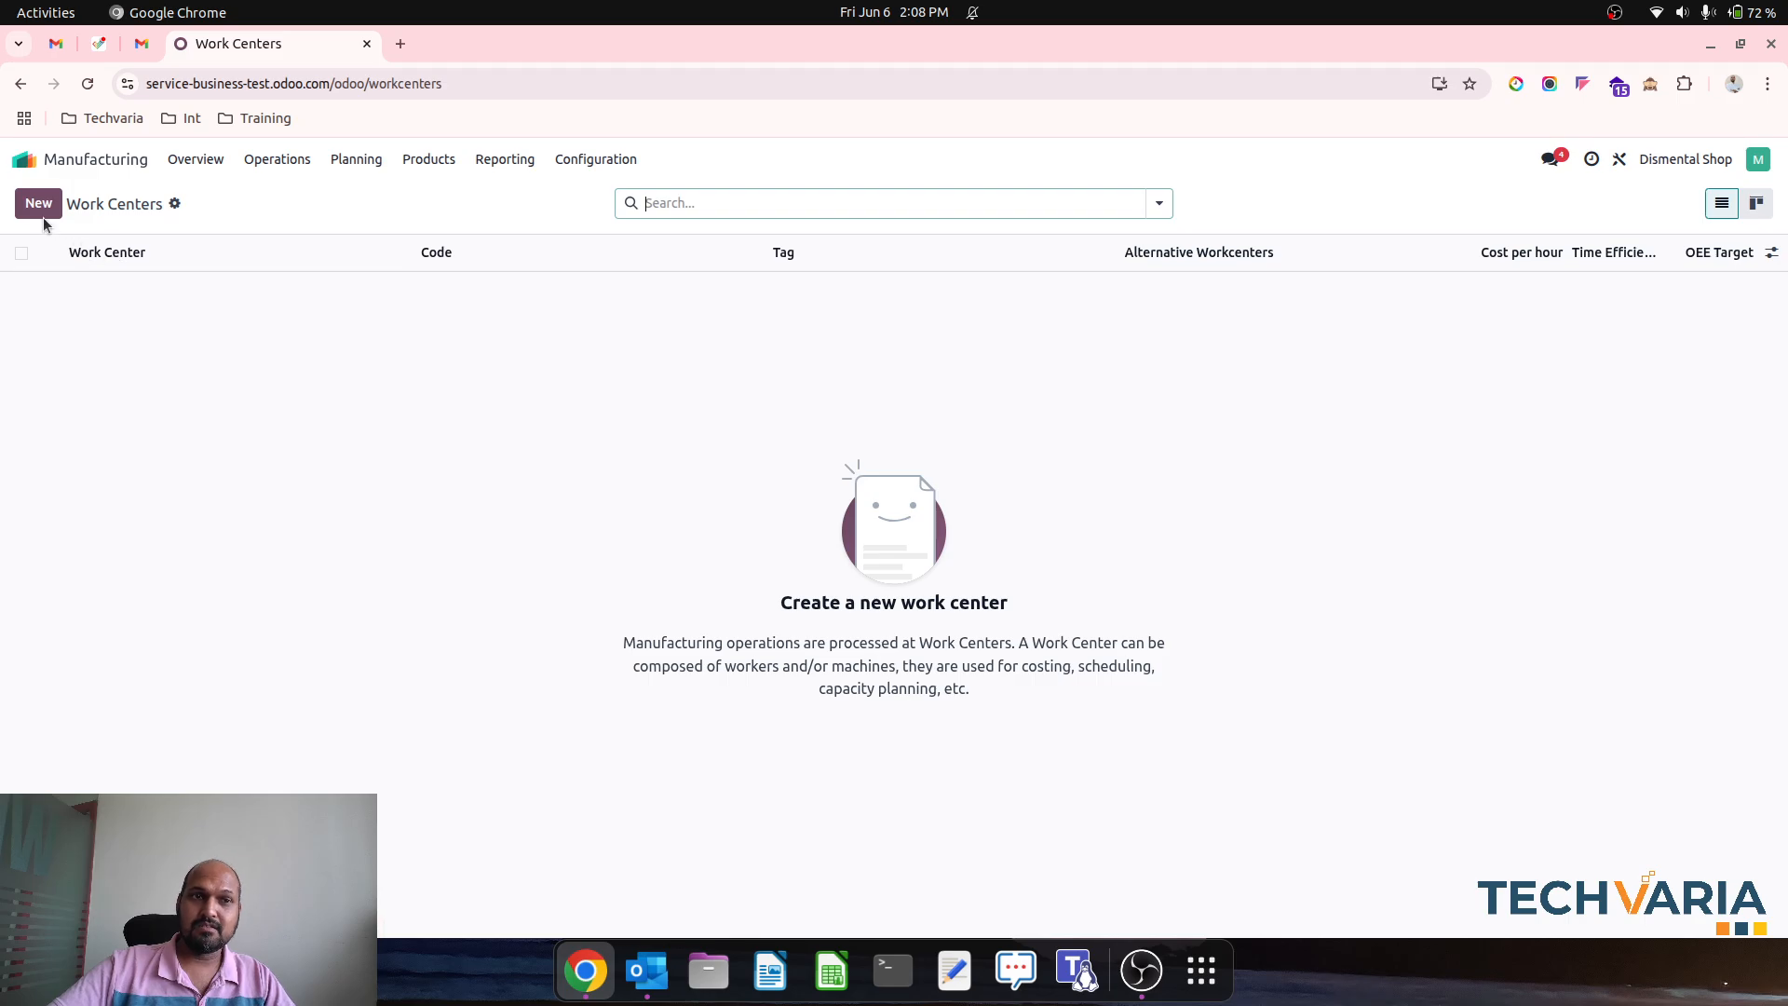
Return to the manufacturing orders list, reopen DS/MO/00005 and display its by-products.
click(212, 163)
click(274, 163)
click(285, 194)
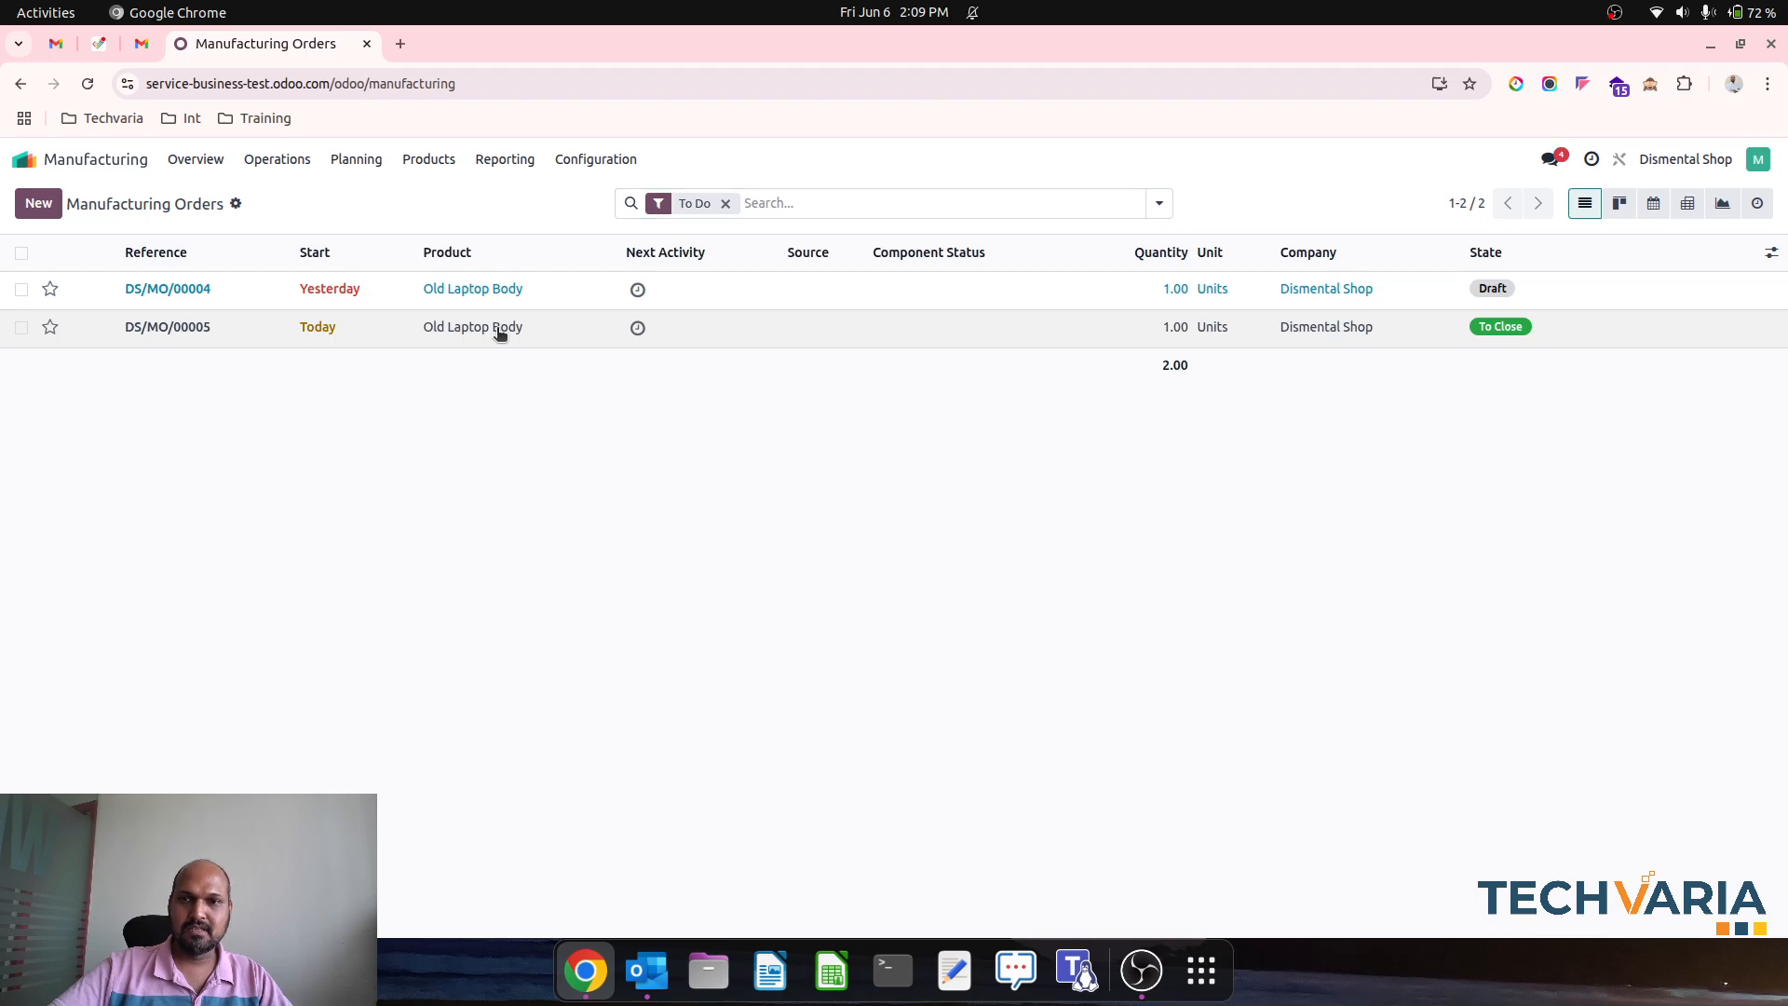
click(499, 331)
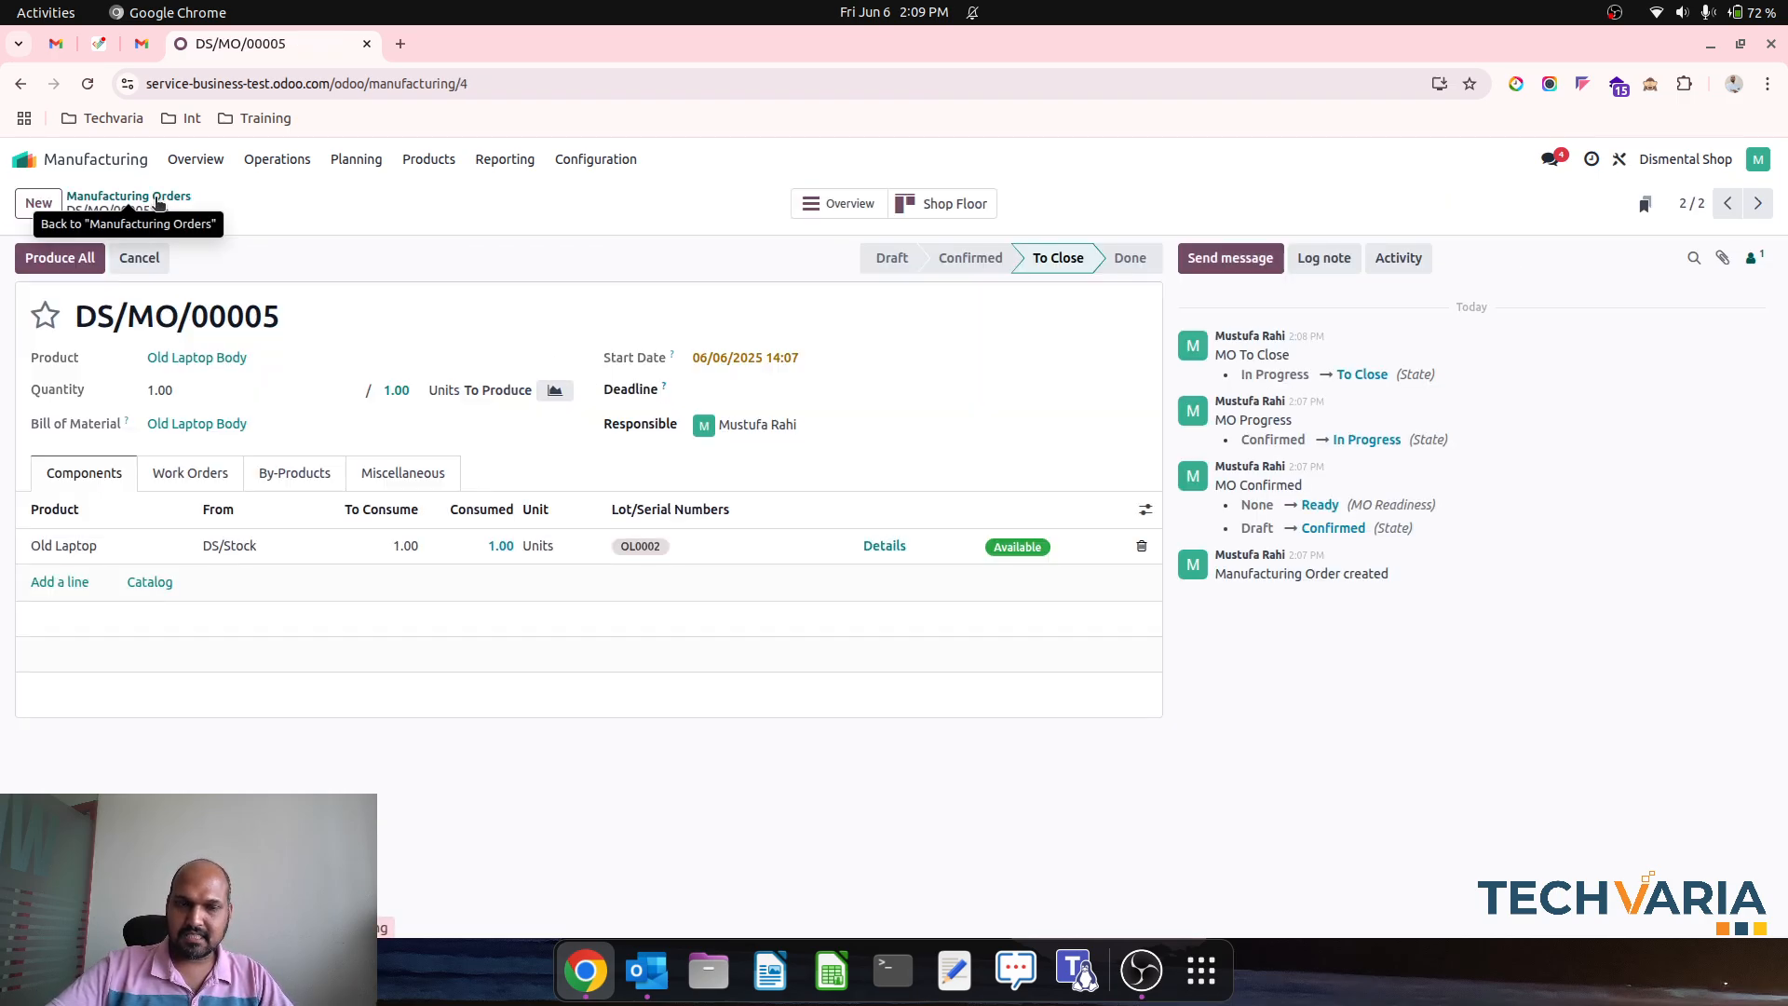
click(190, 473)
click(305, 477)
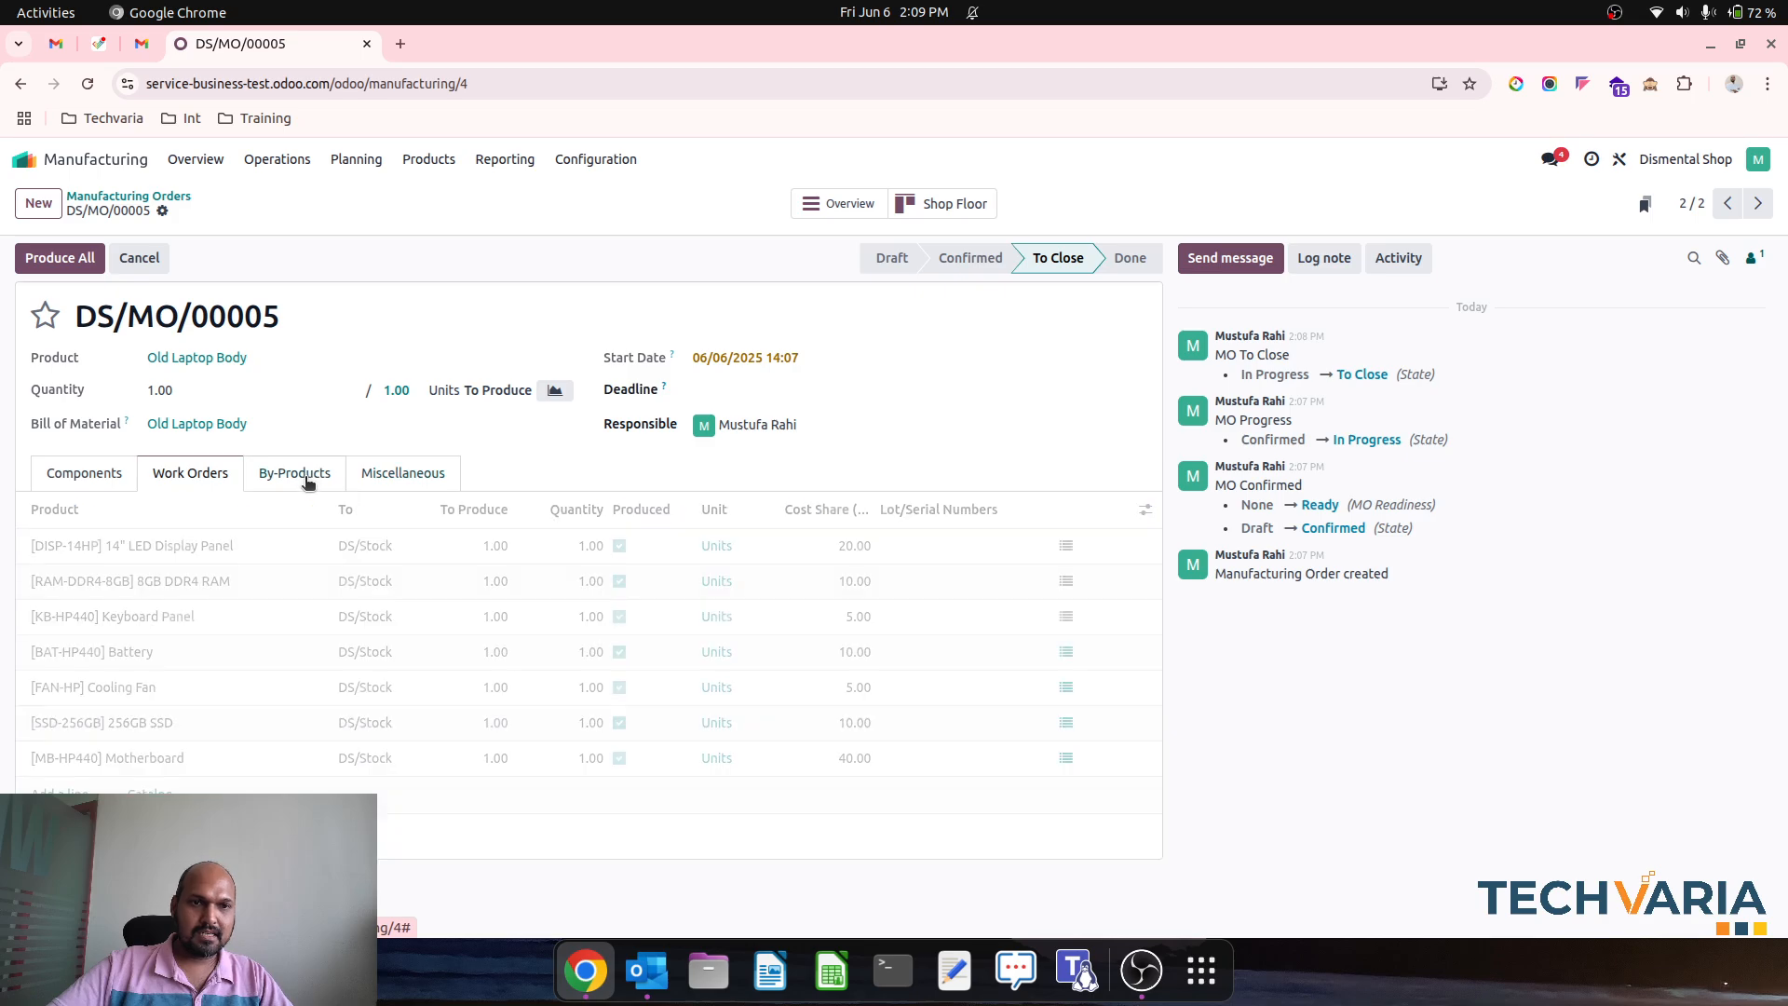
Check the 14" LED Display Panel's product record and its by-product move details, then discard the move details.
click(963, 549)
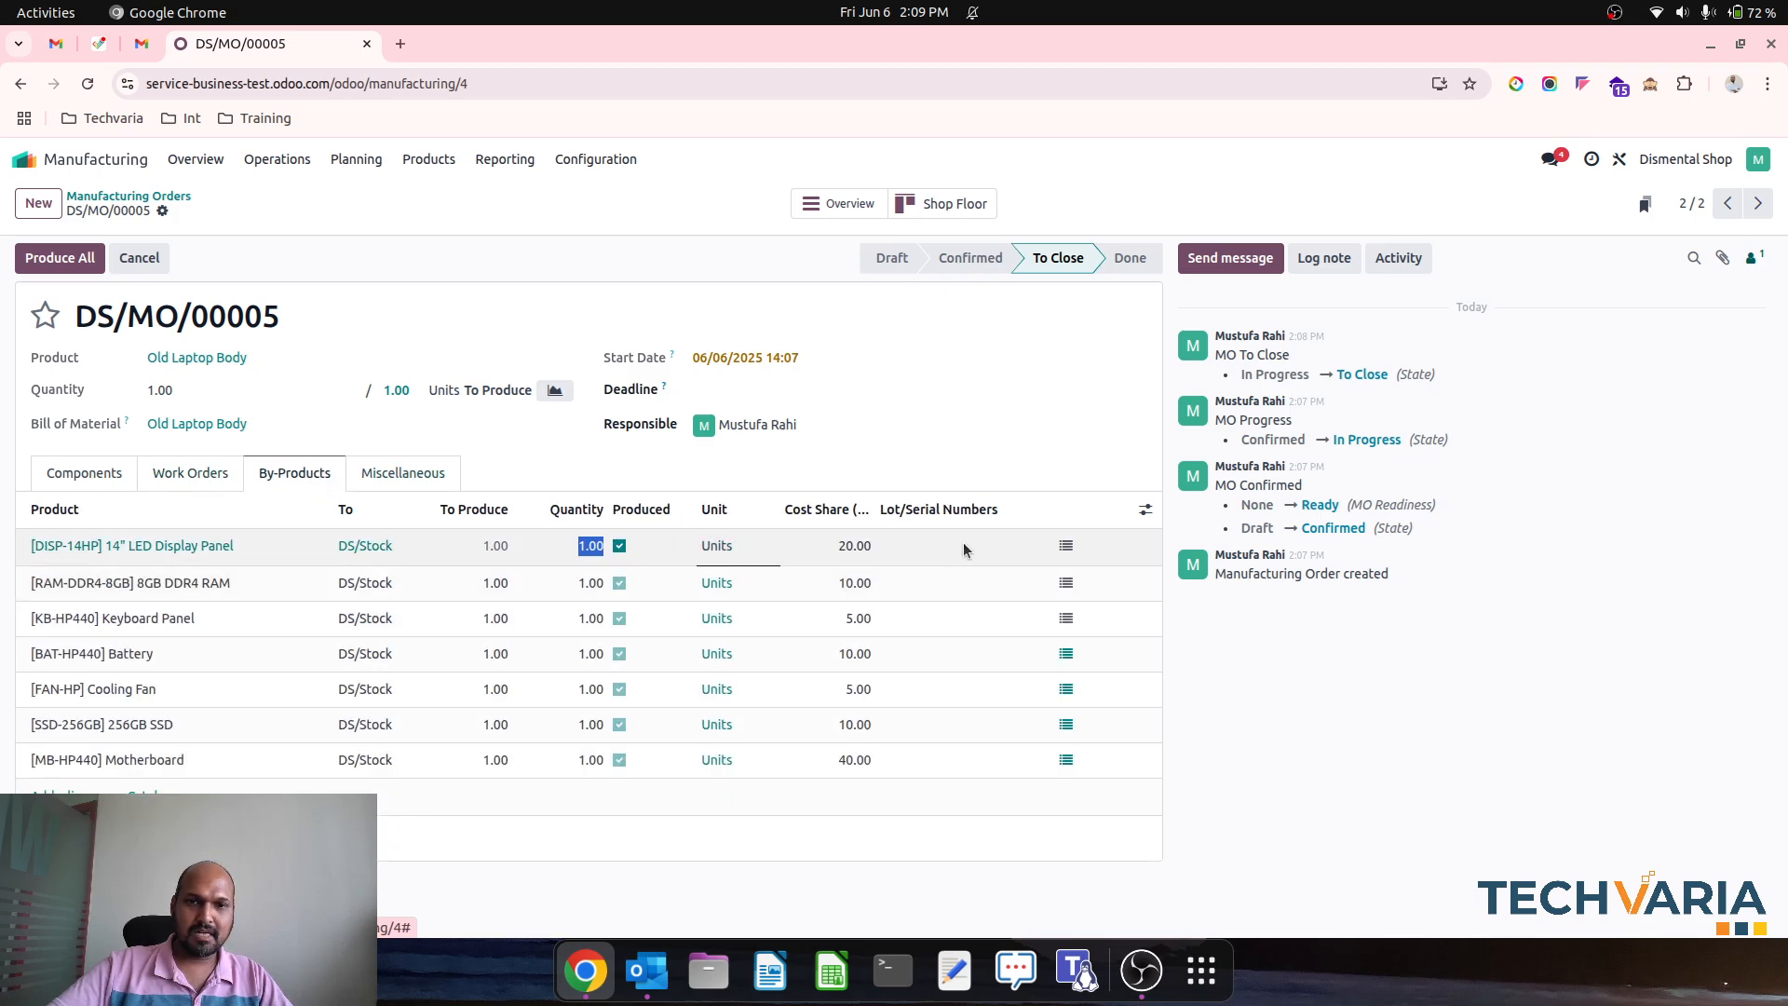
click(194, 549)
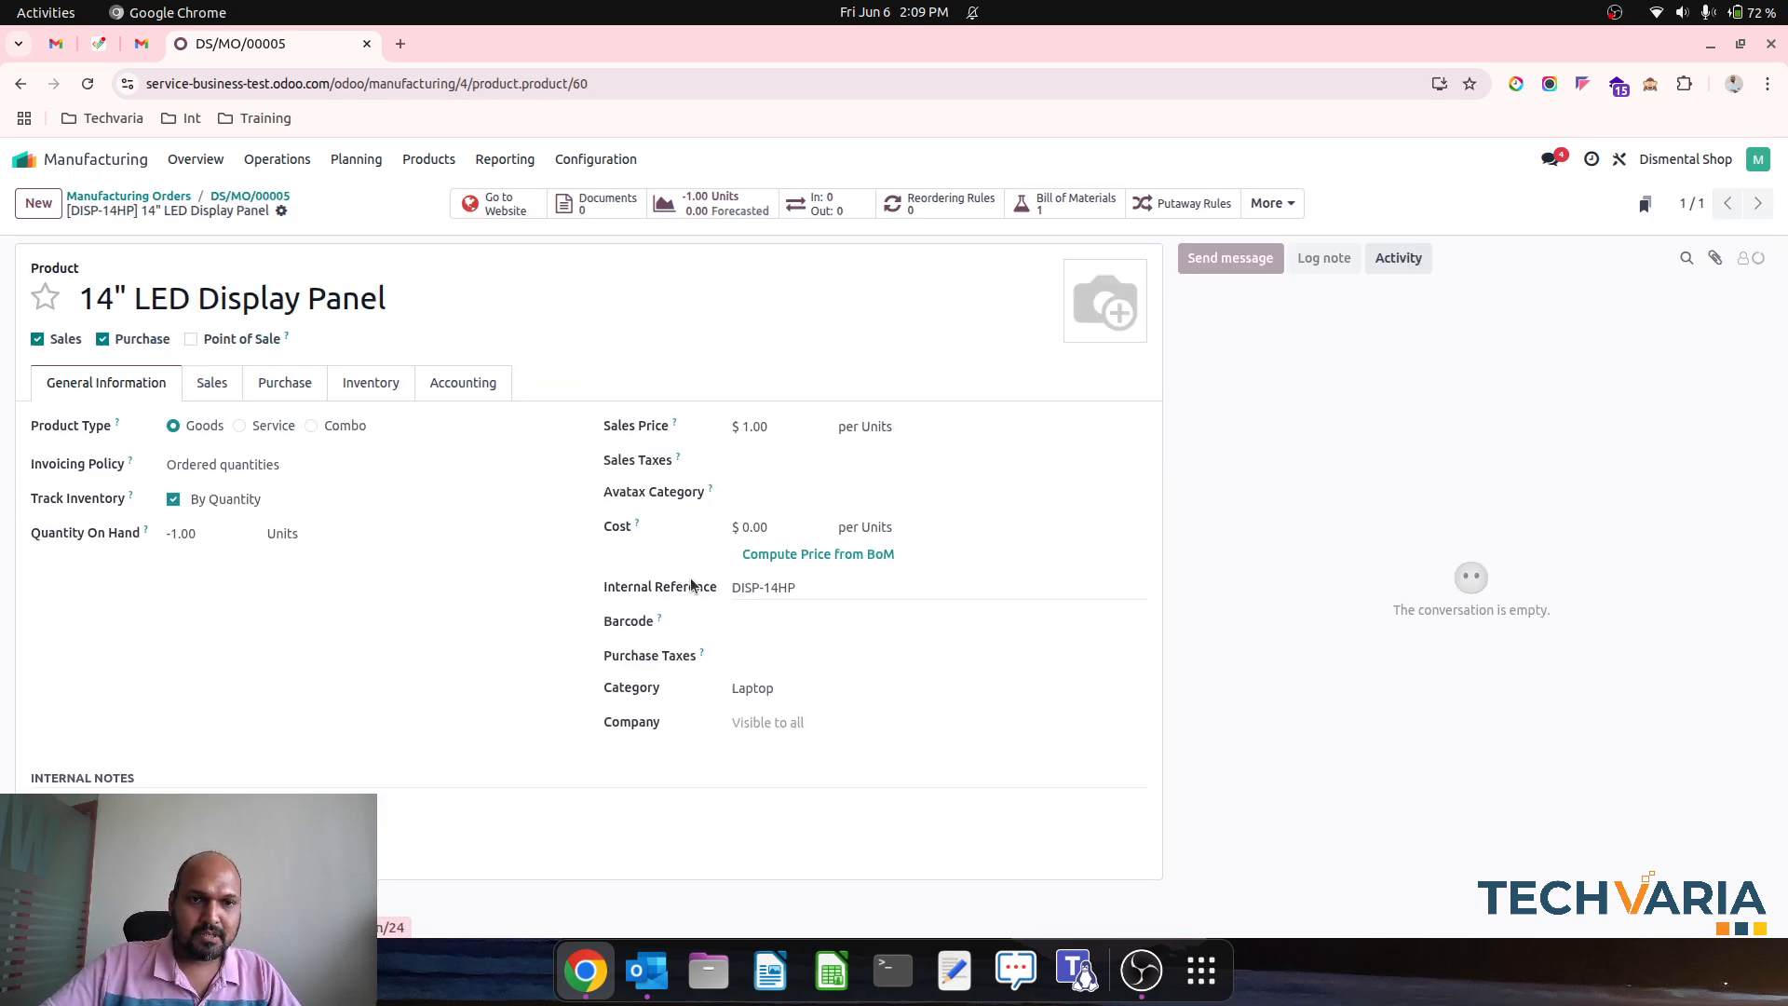
click(264, 202)
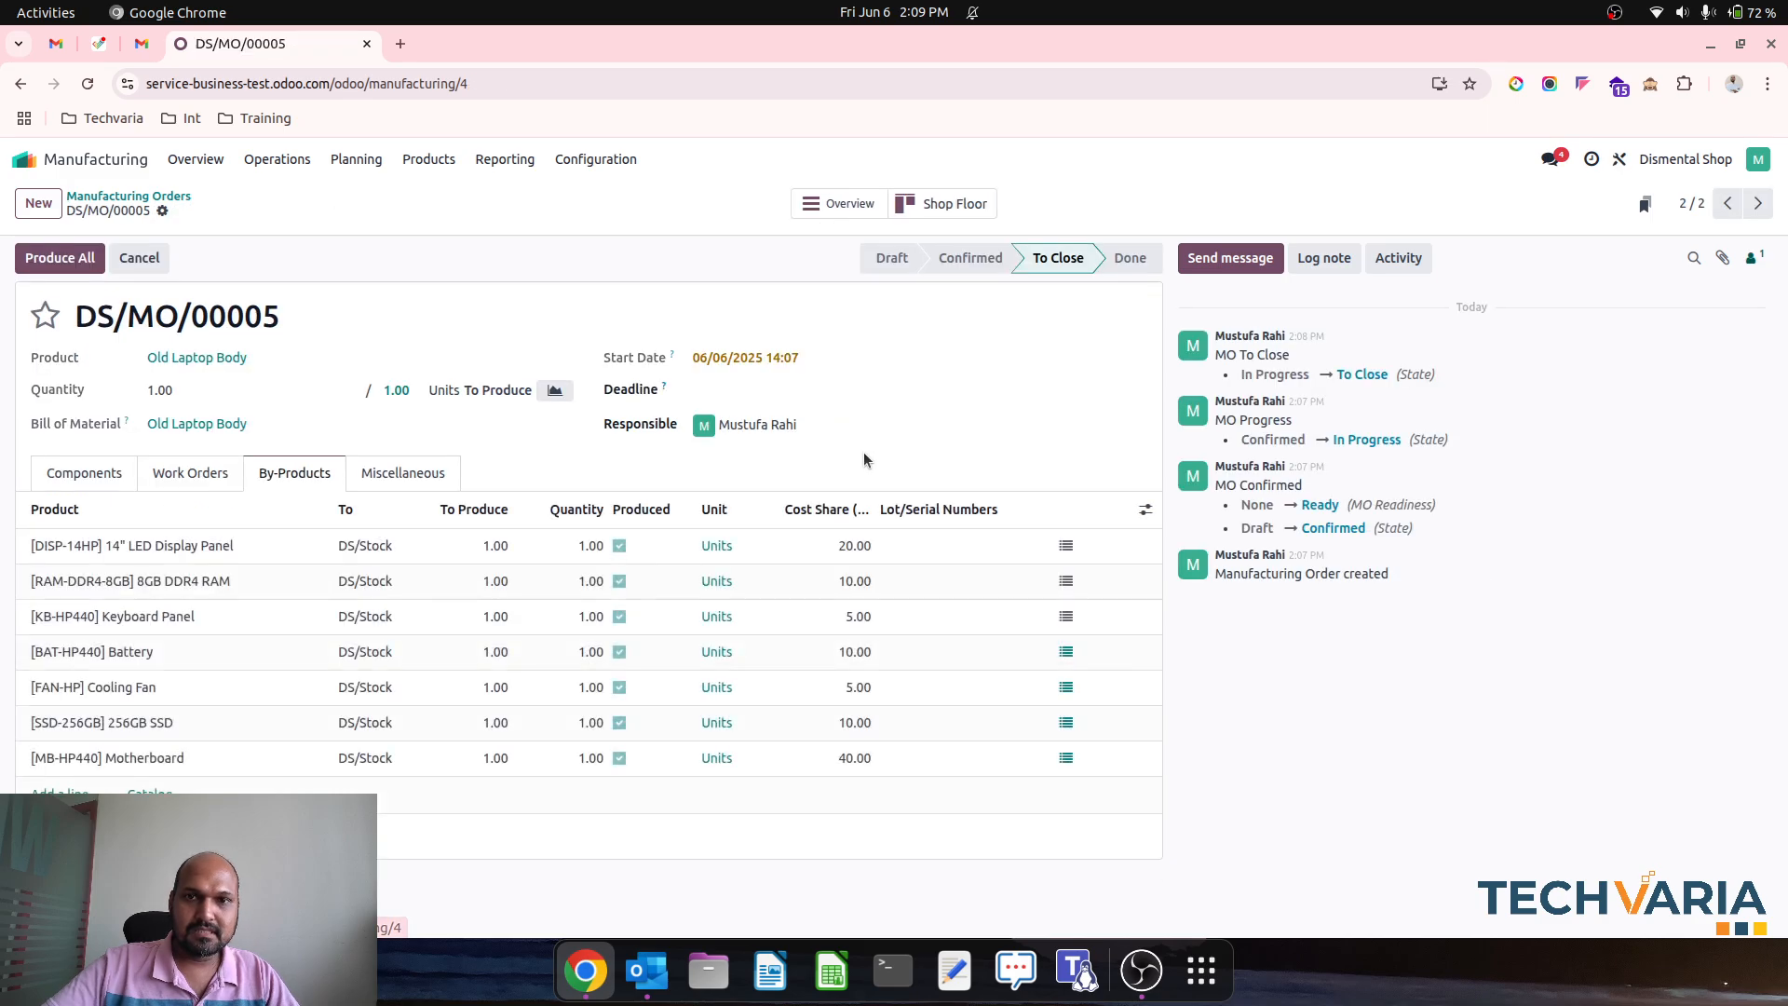
click(1063, 550)
click(746, 503)
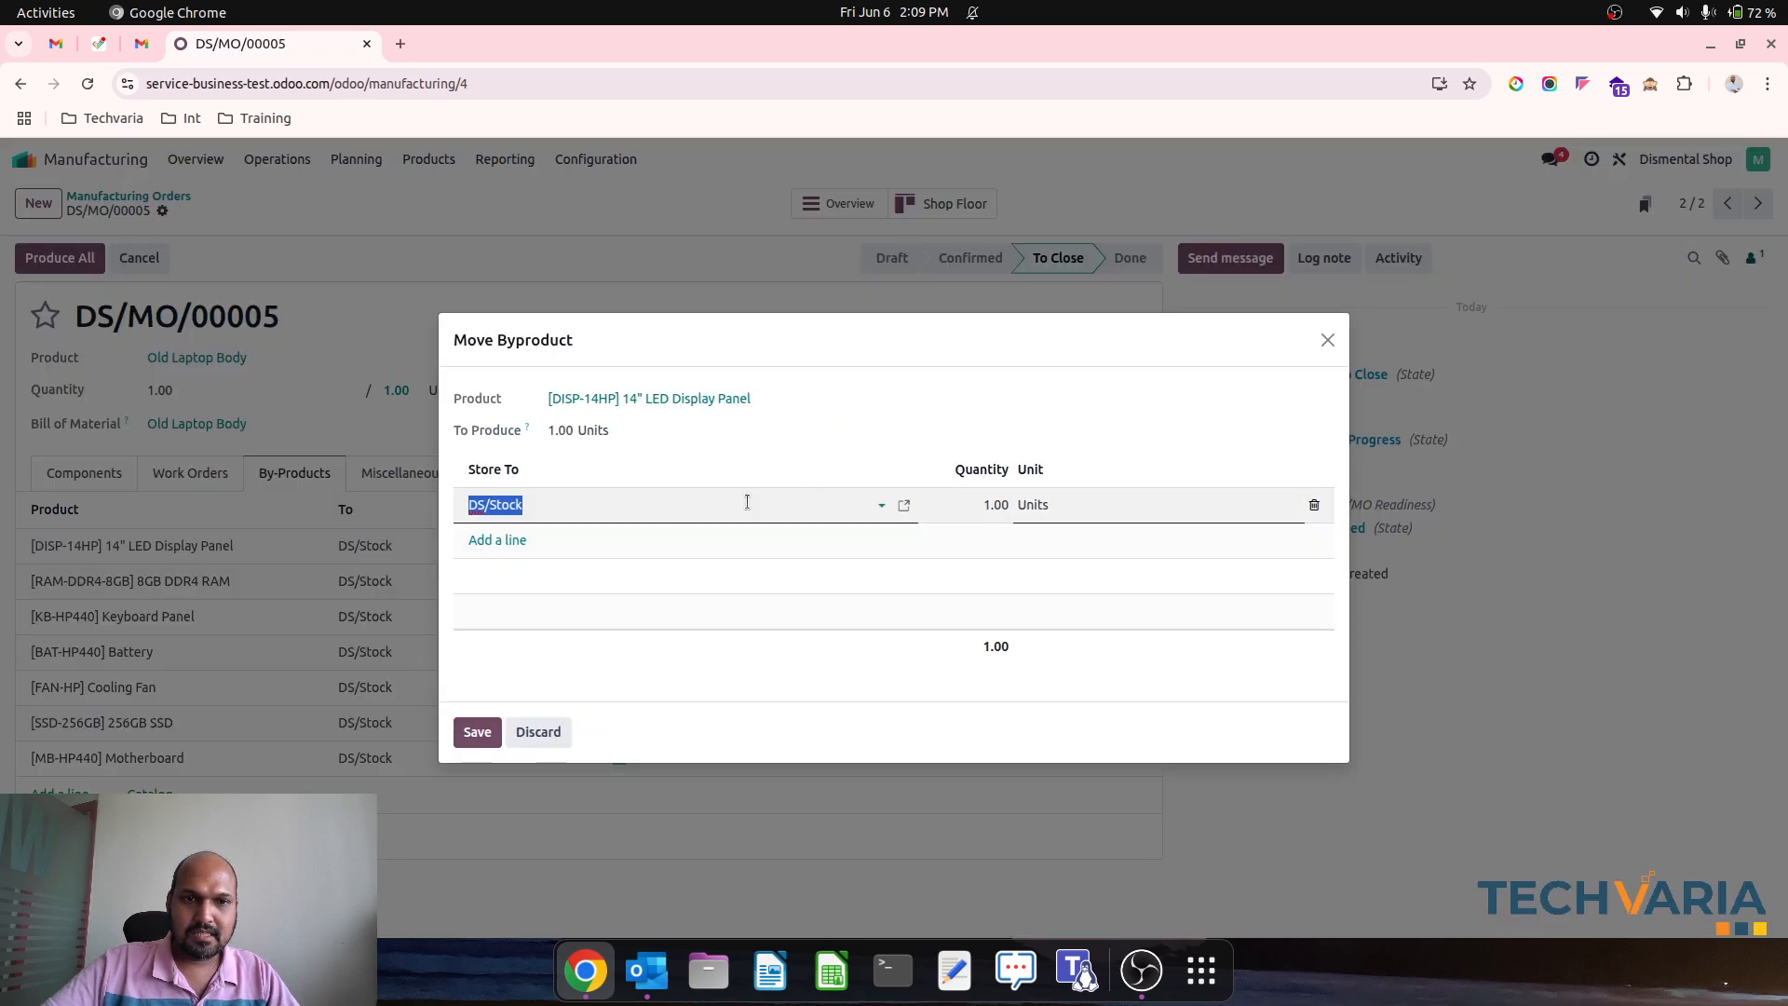
click(547, 732)
Review the by-products list's optional columns and the Keyboard Panel's move details, discarding the details.
click(940, 586)
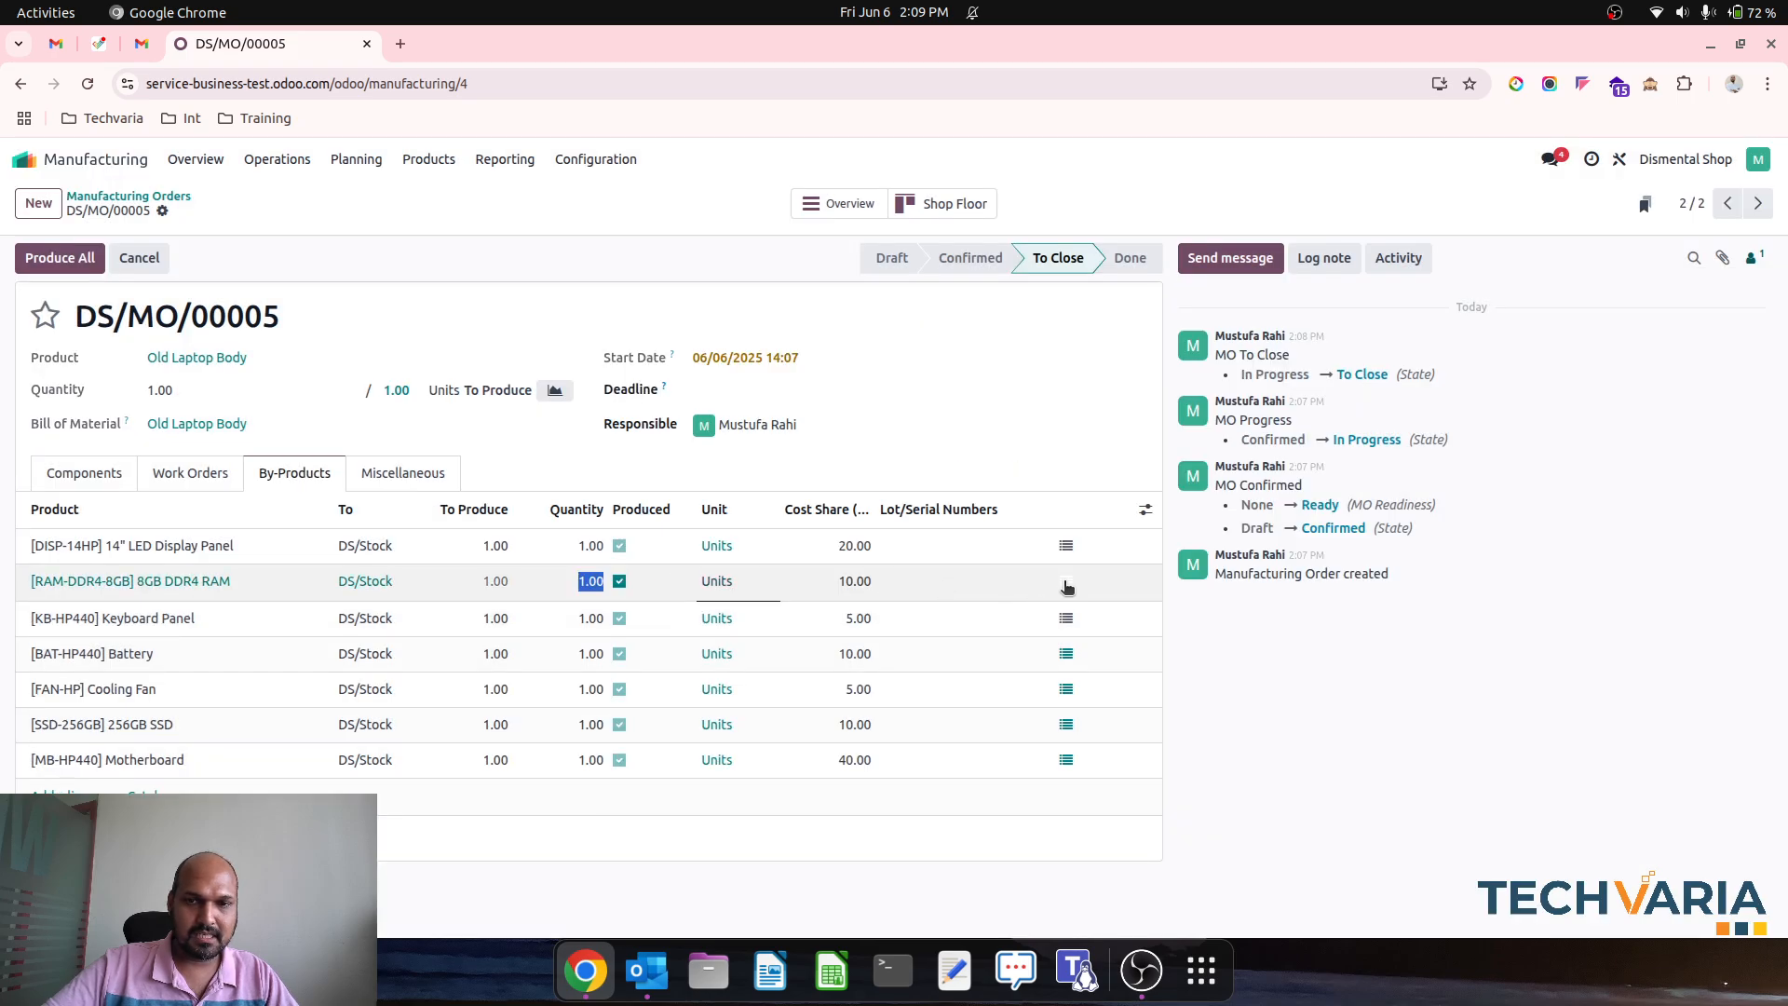
click(1146, 509)
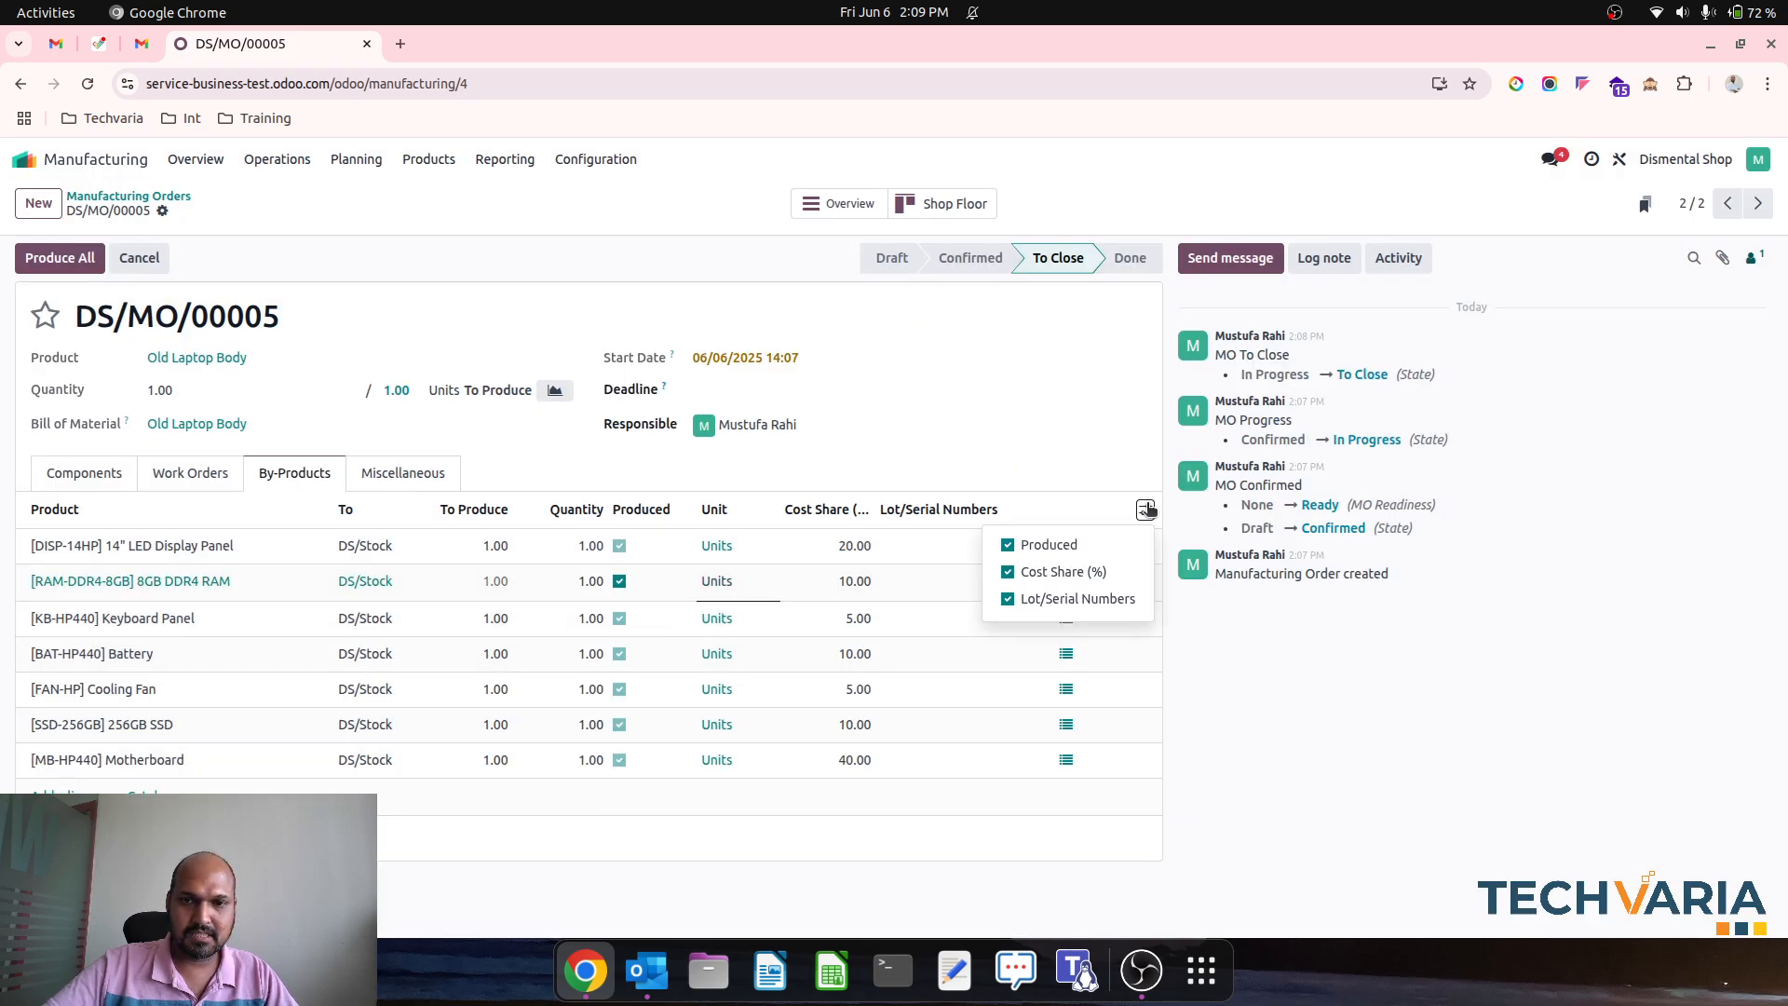
click(1066, 617)
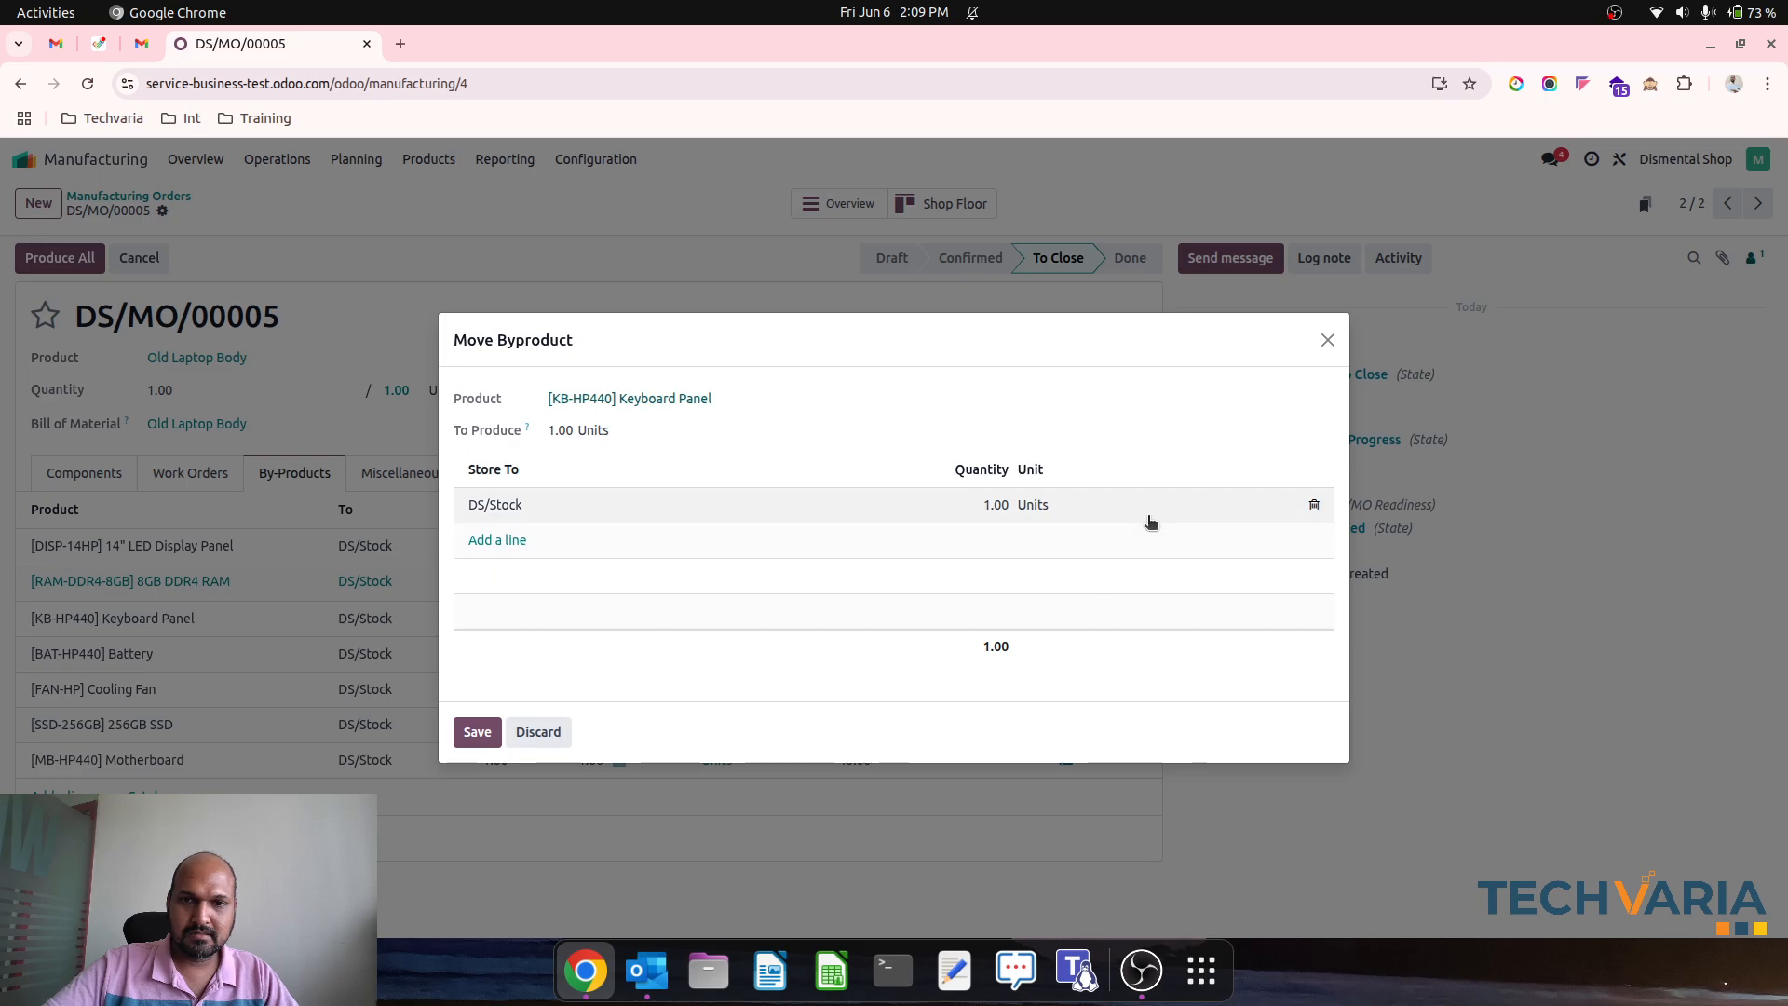
click(541, 731)
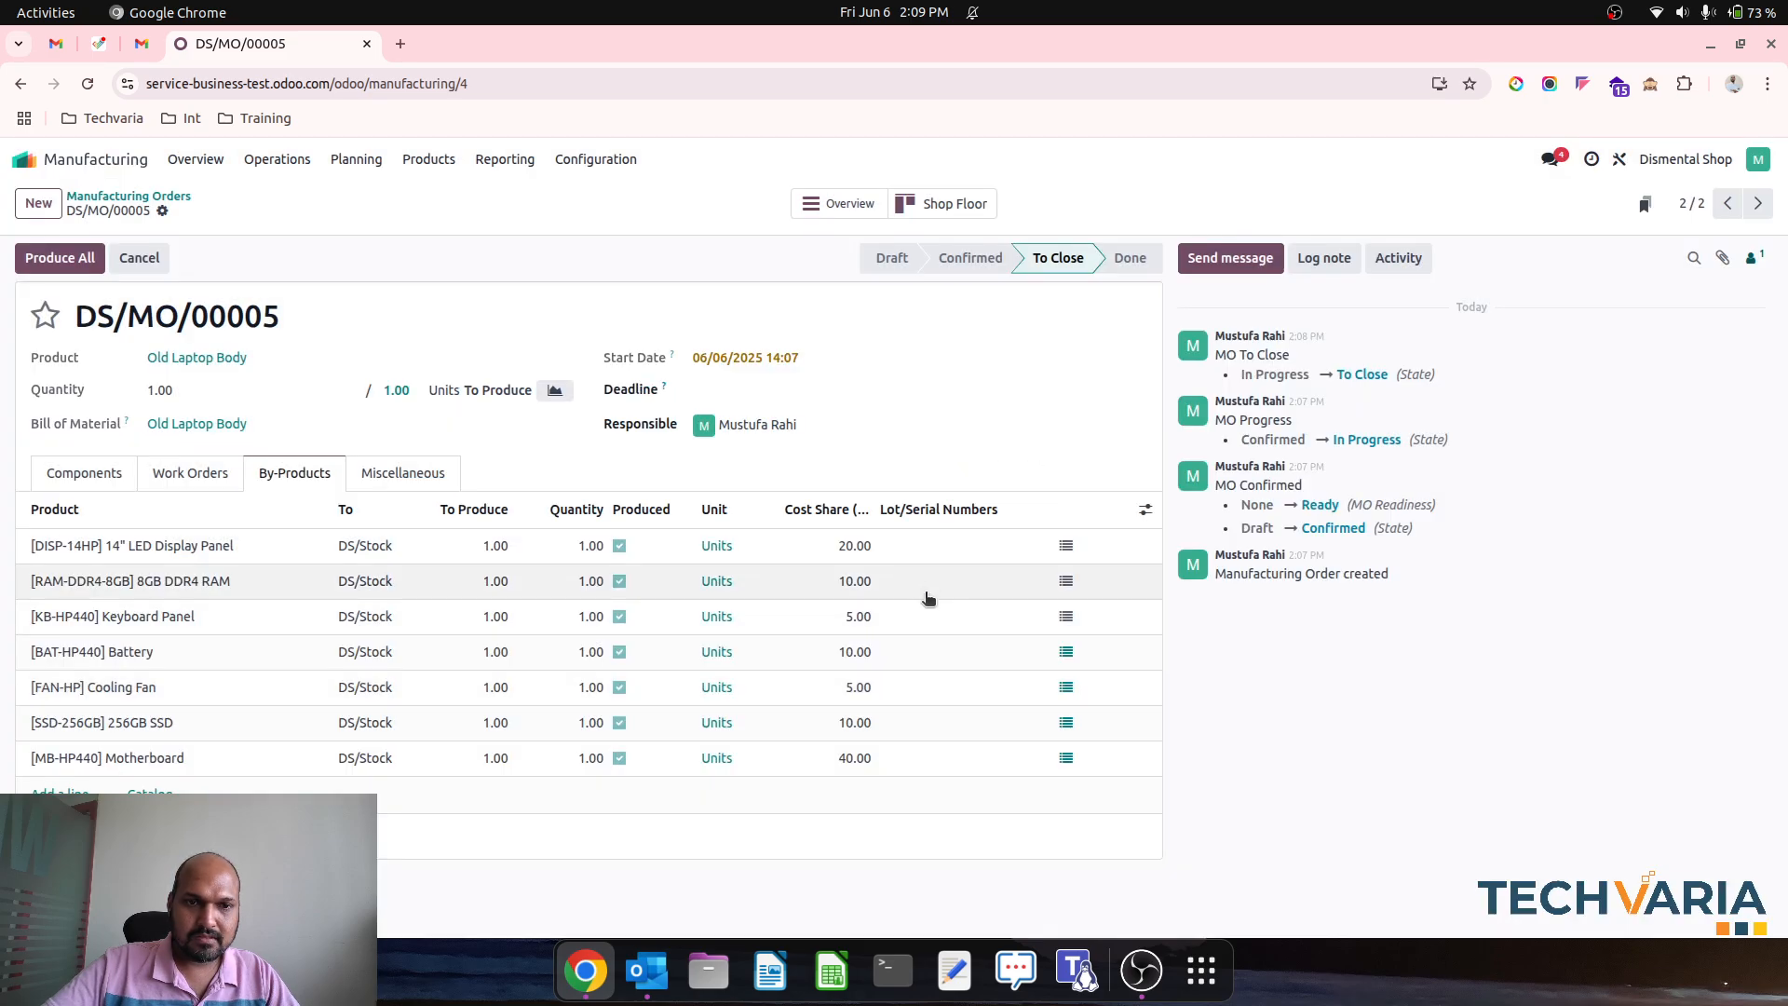
Check the inventory tracking on the 8GB DDR4 RAM and Keyboard Panel product records, returning to the order after each.
click(1066, 581)
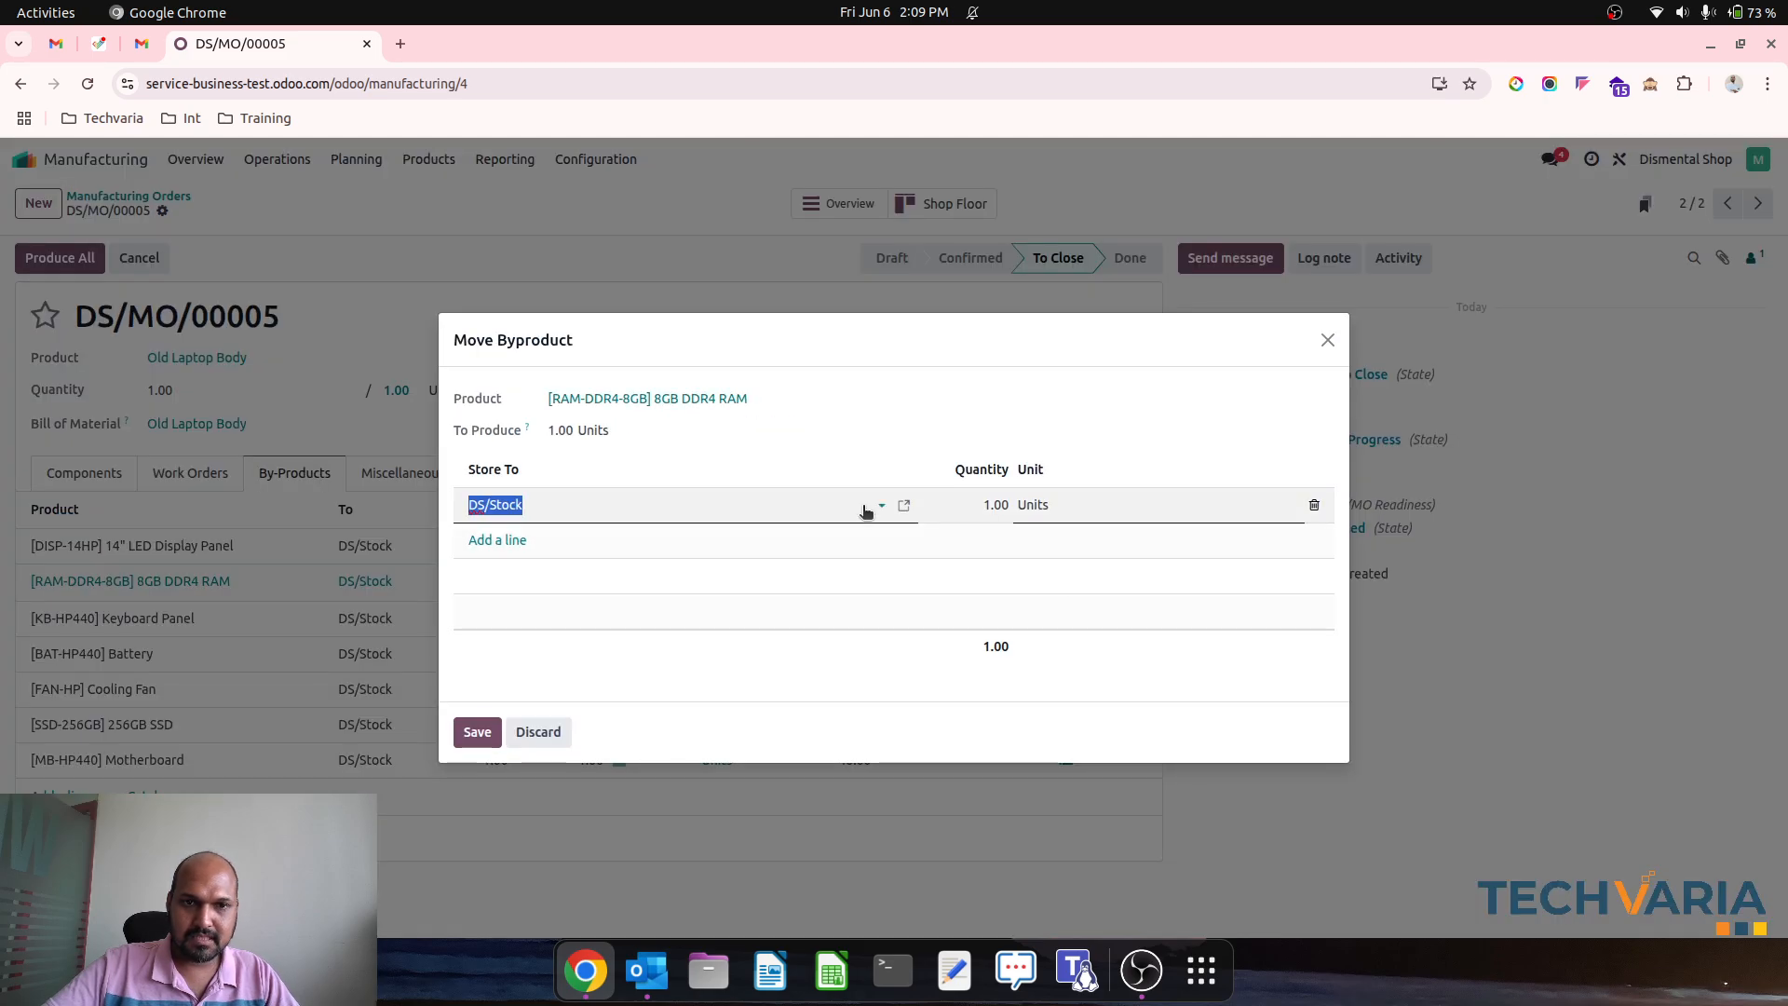
click(679, 400)
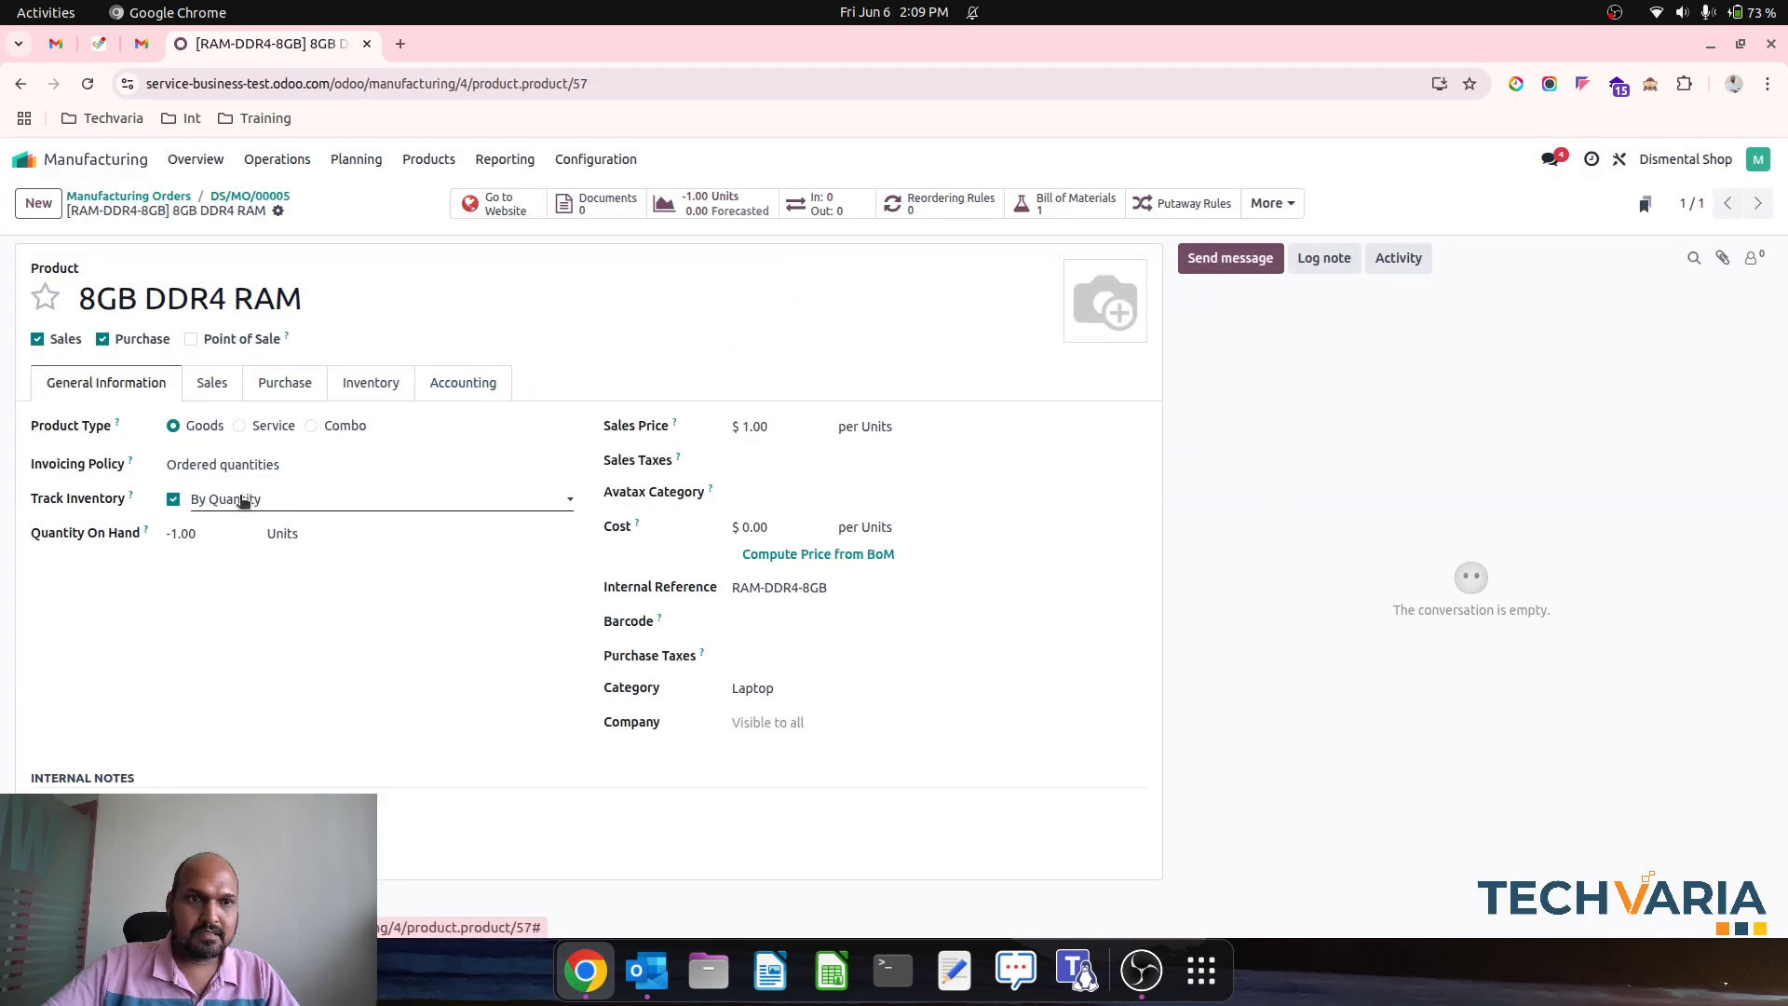
click(249, 195)
click(177, 618)
key(Tab)
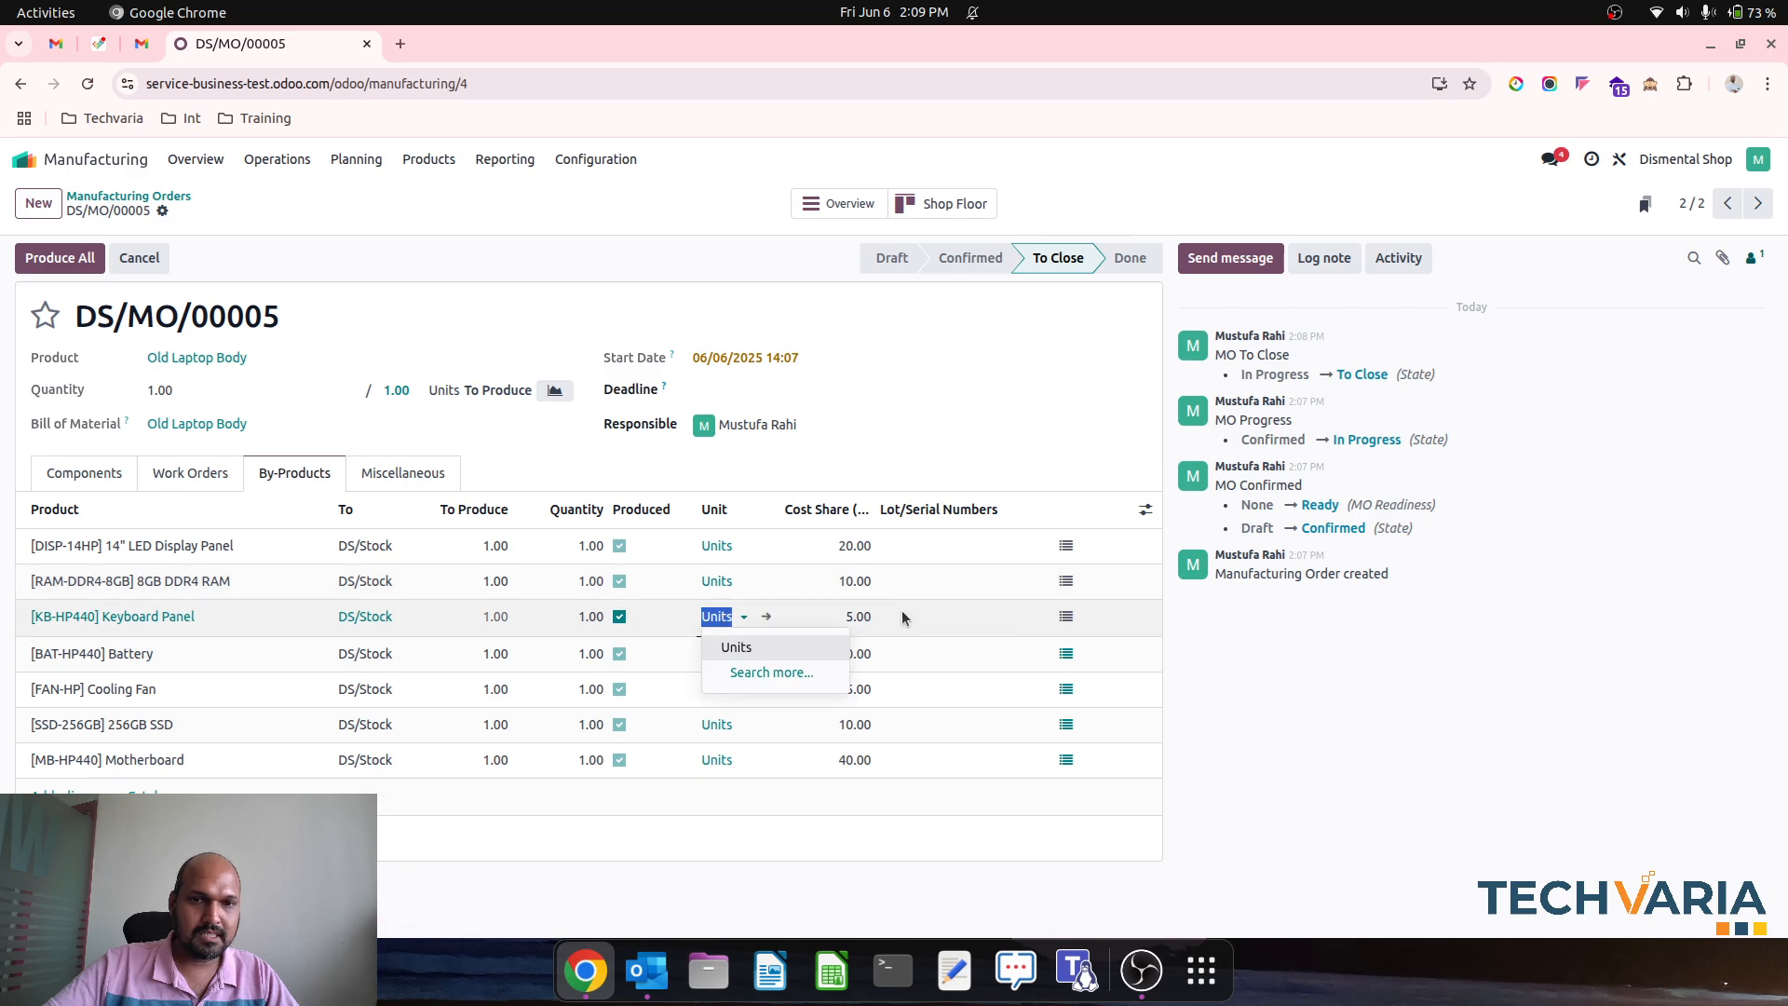
click(1066, 618)
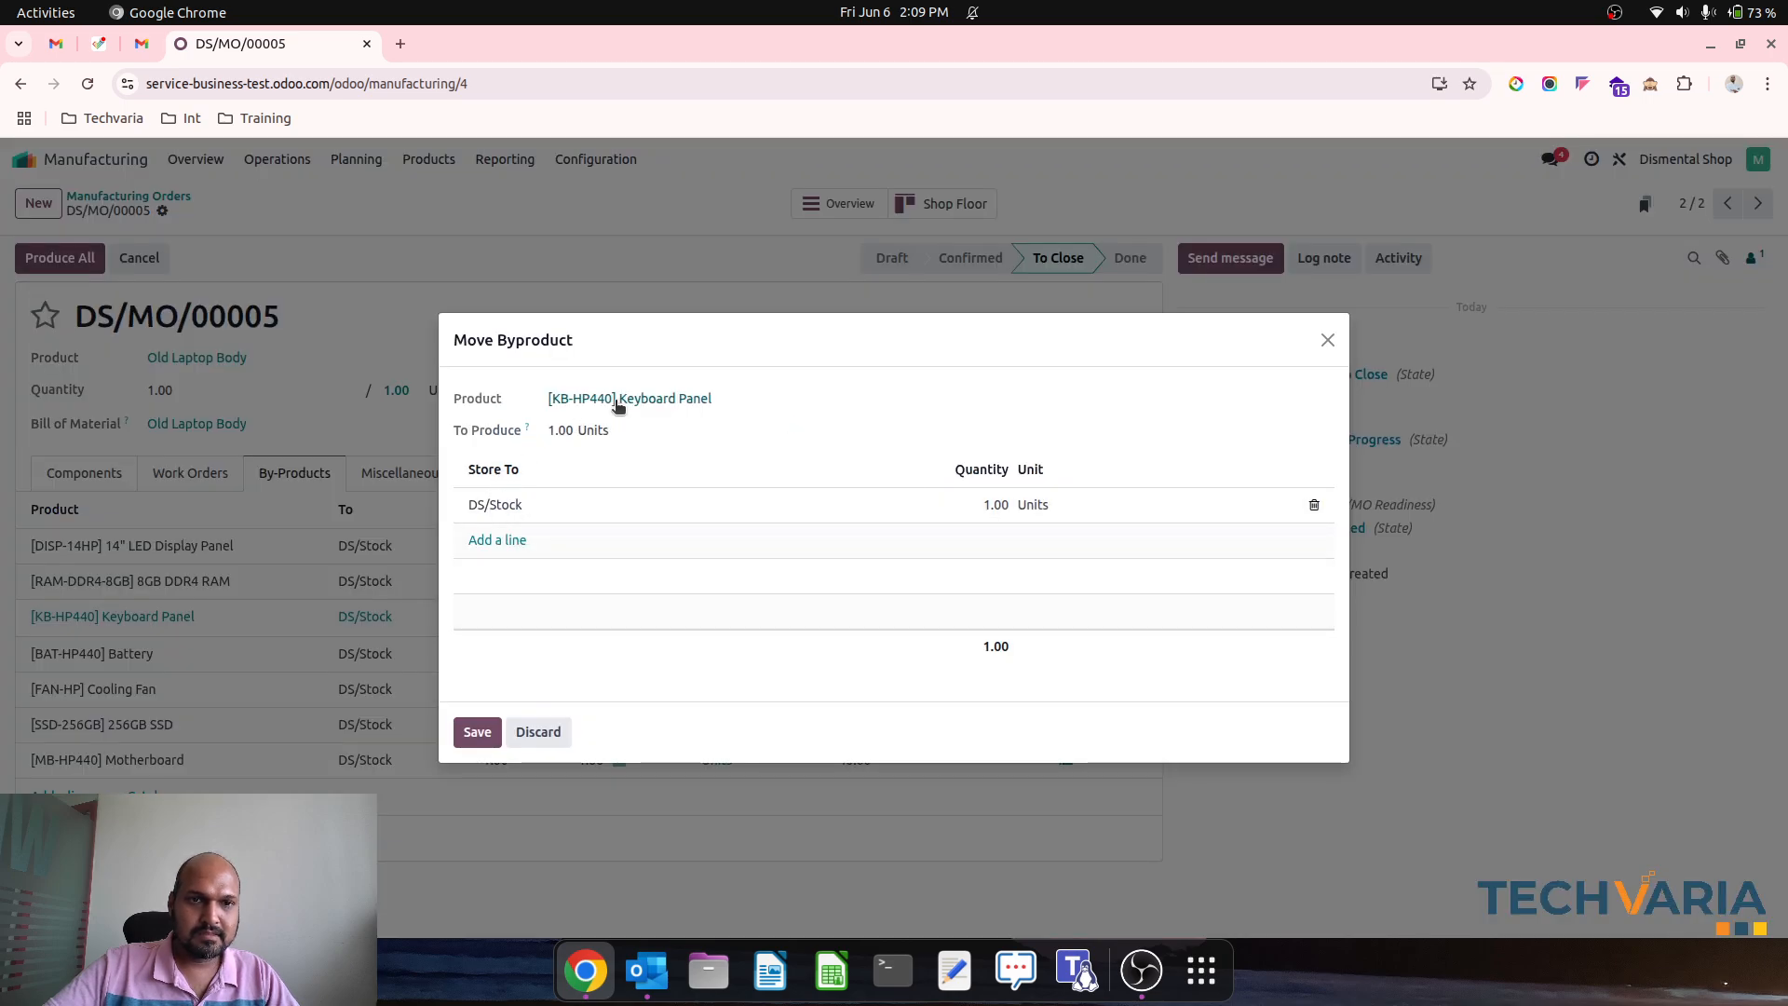
key(Escape)
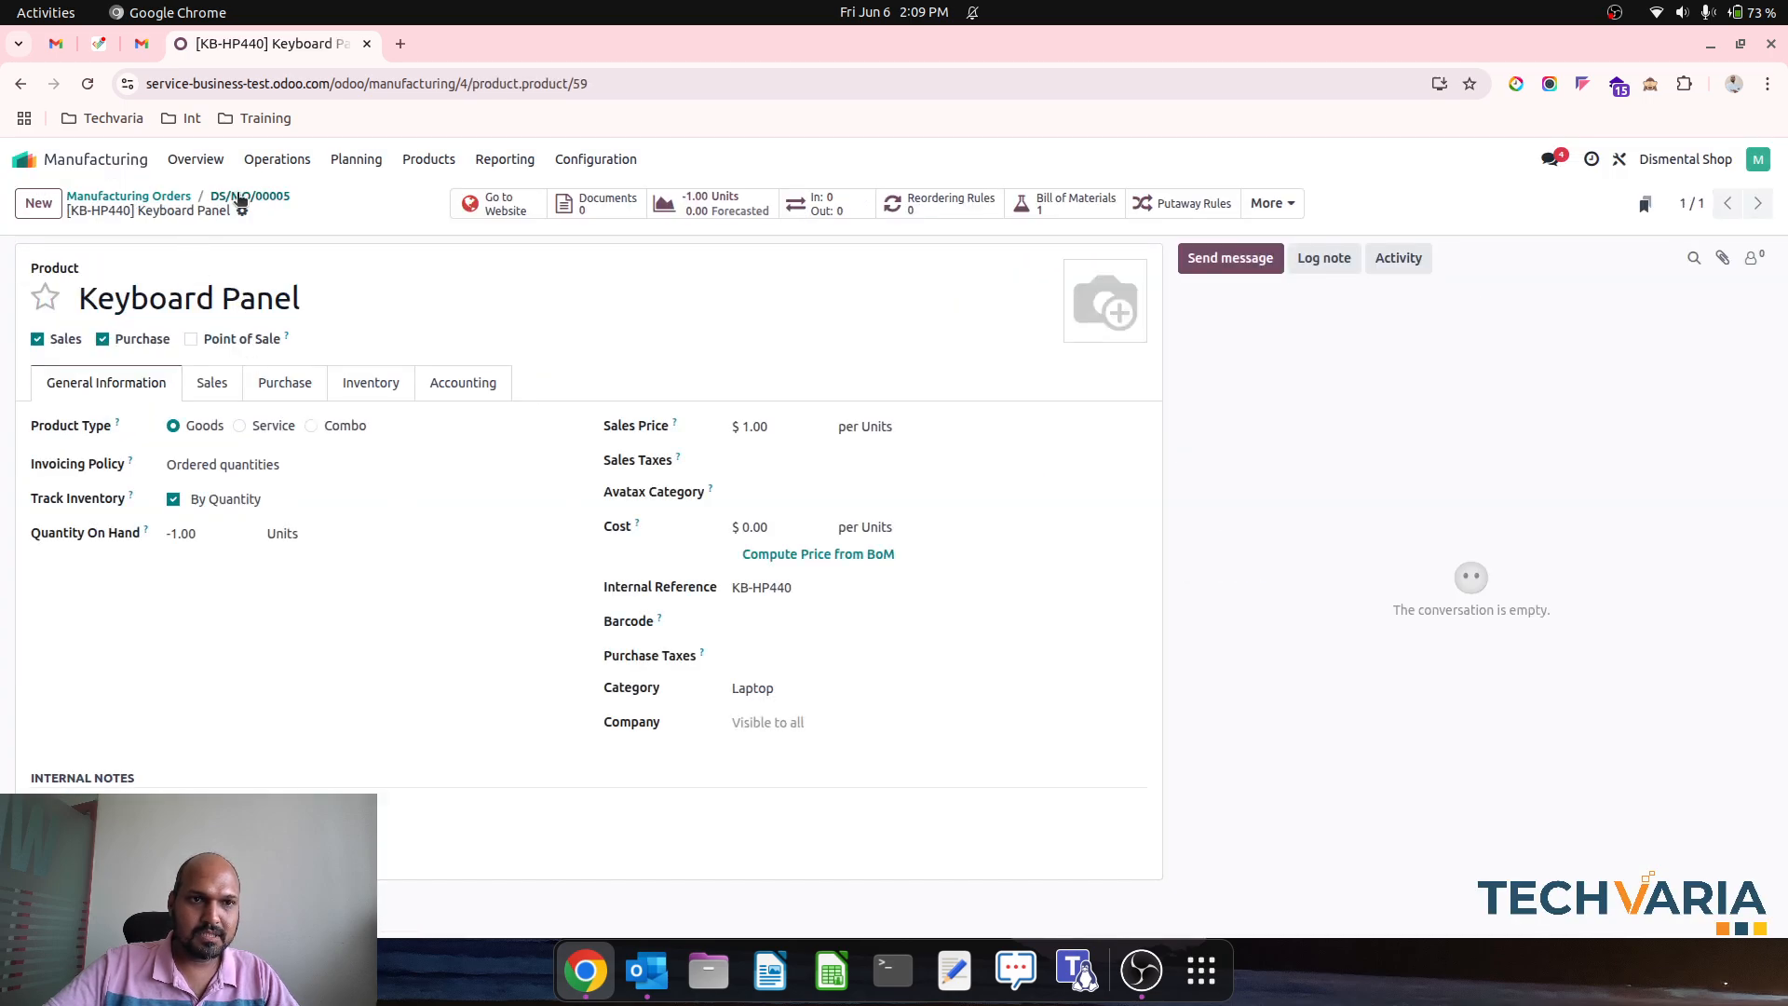
click(240, 198)
Create serial number SN-BAT11123 for the Battery by-product and save its move details.
click(120, 652)
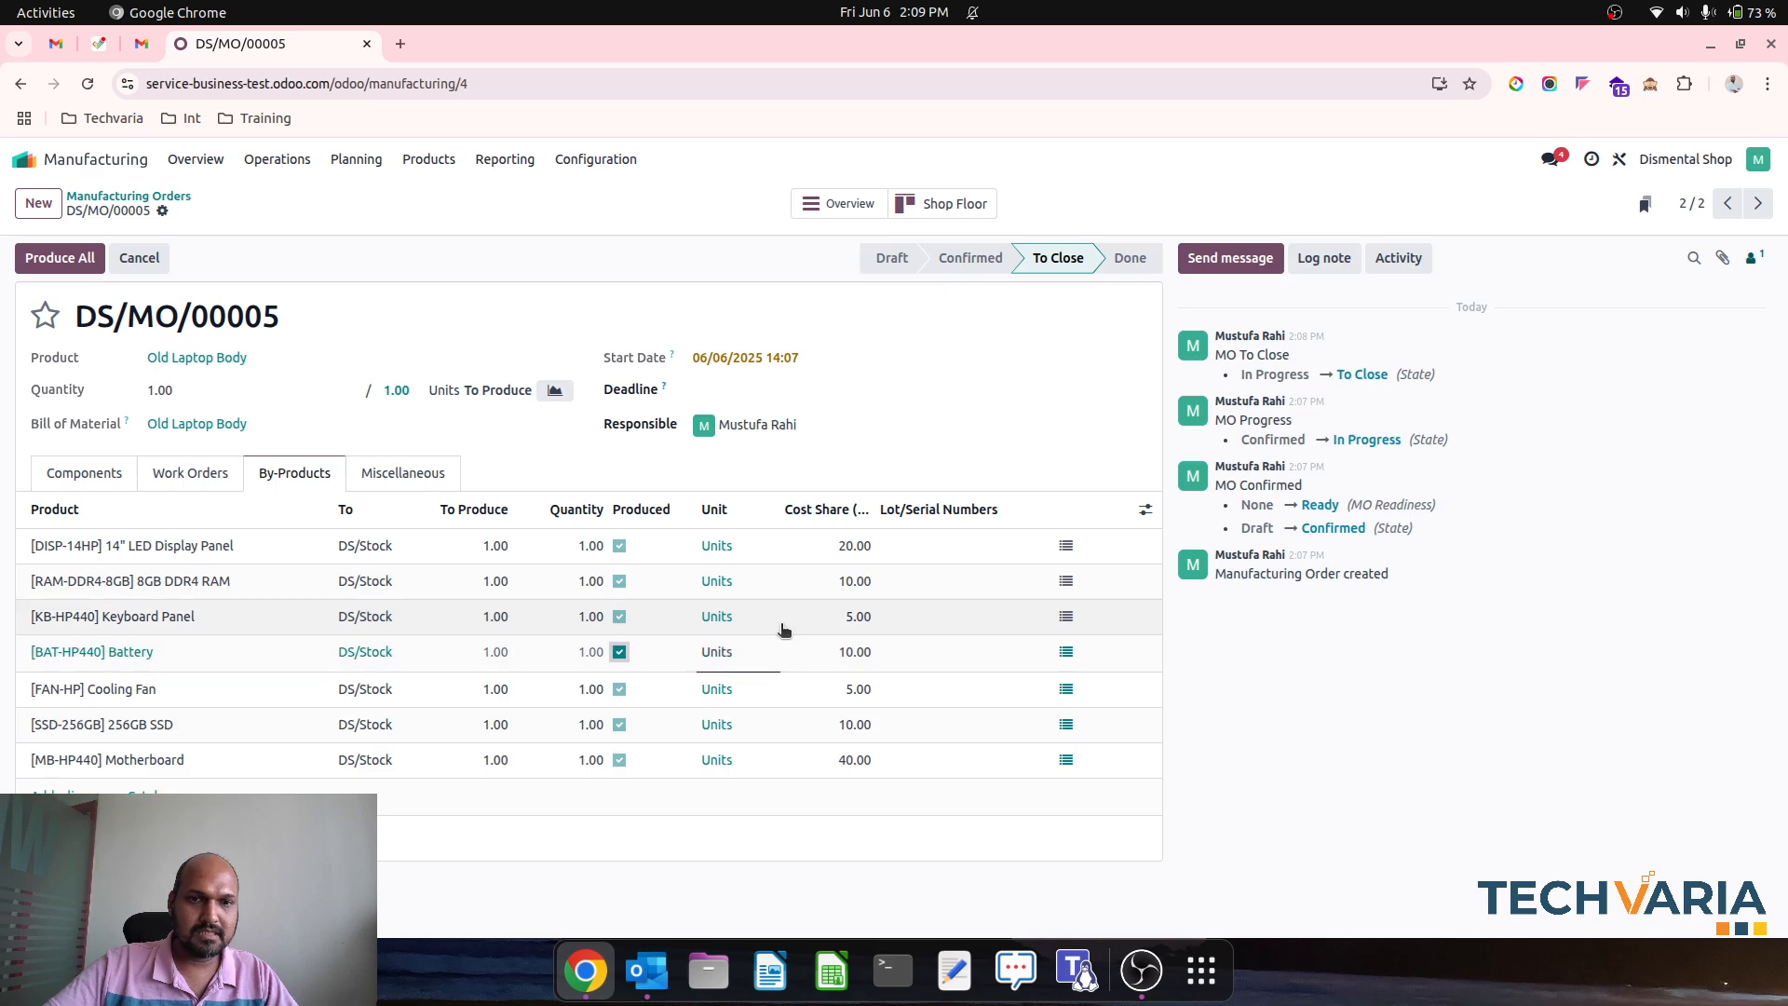
click(1066, 652)
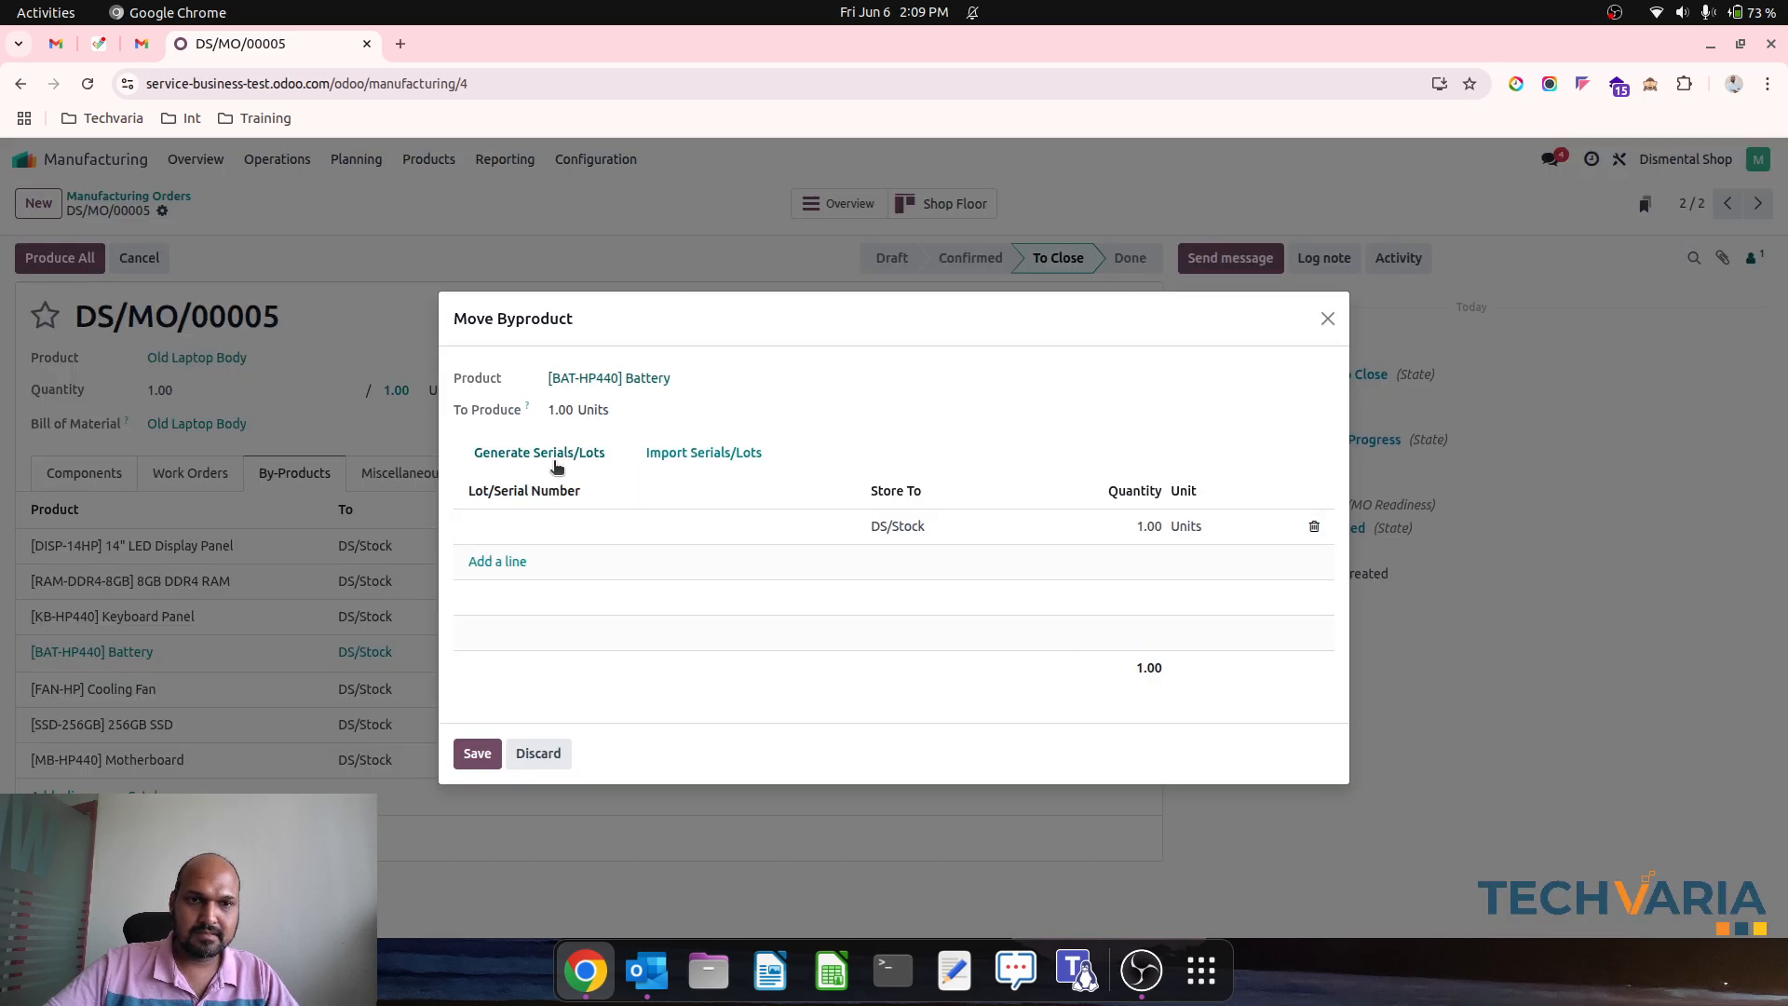
click(559, 529)
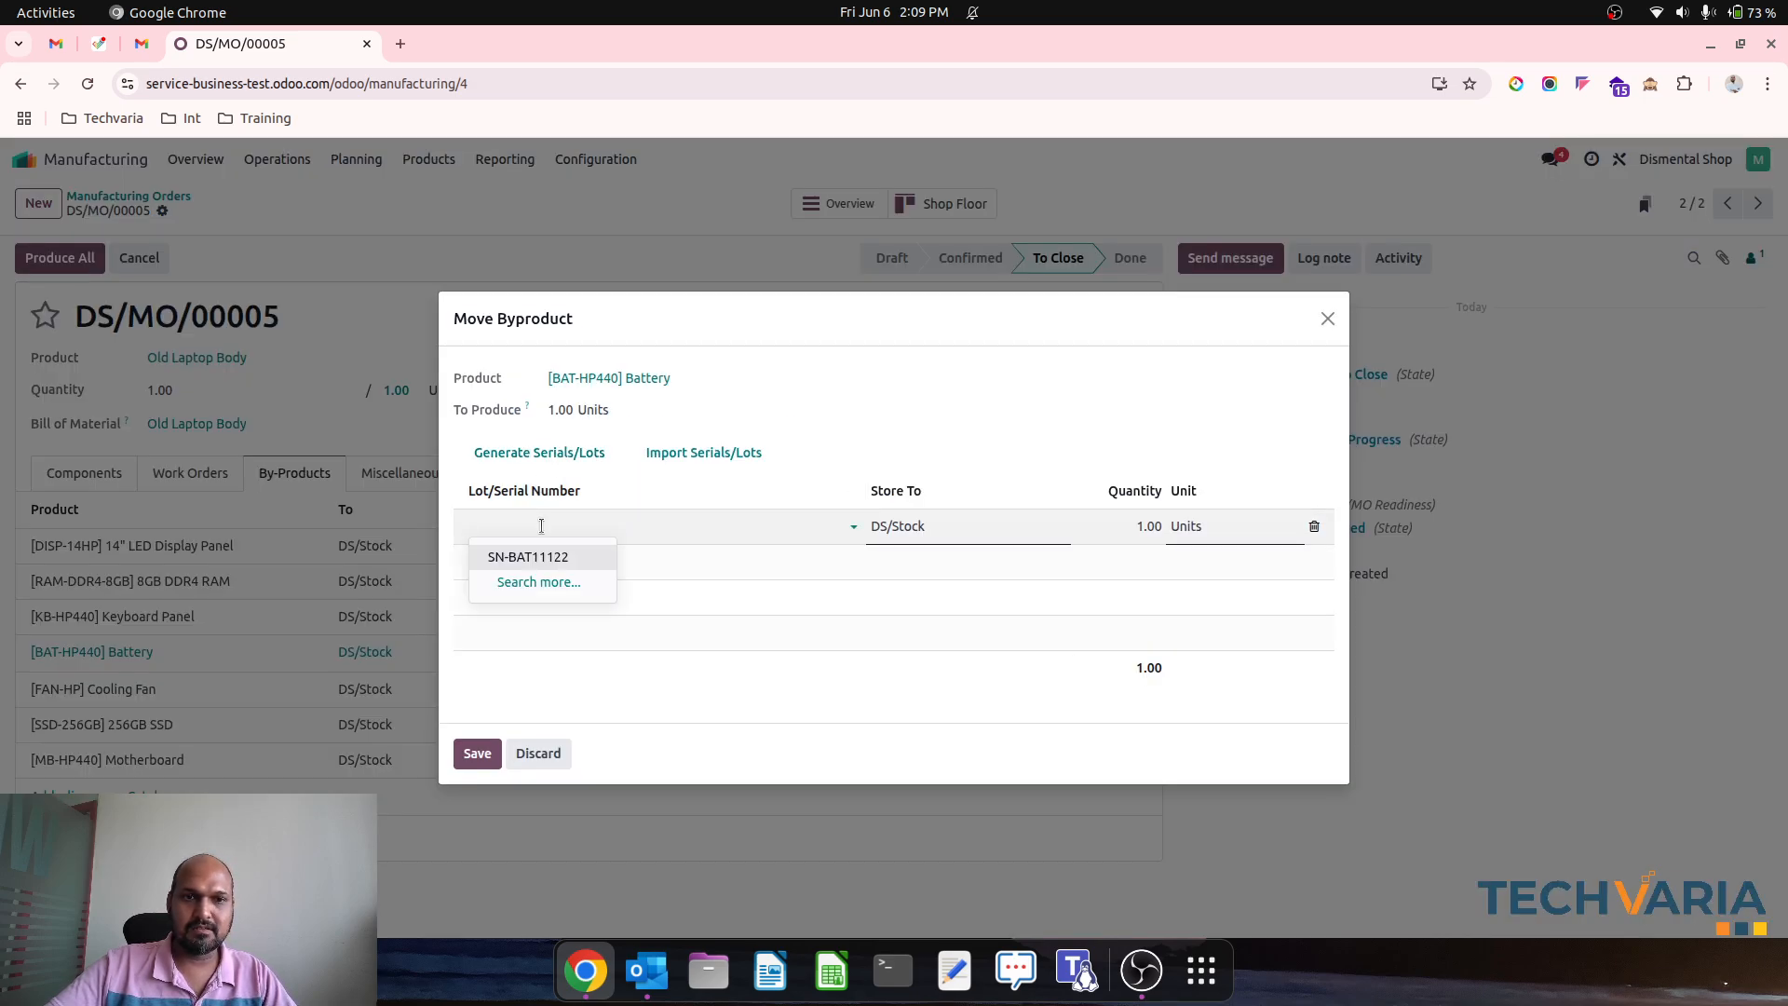
click(544, 557)
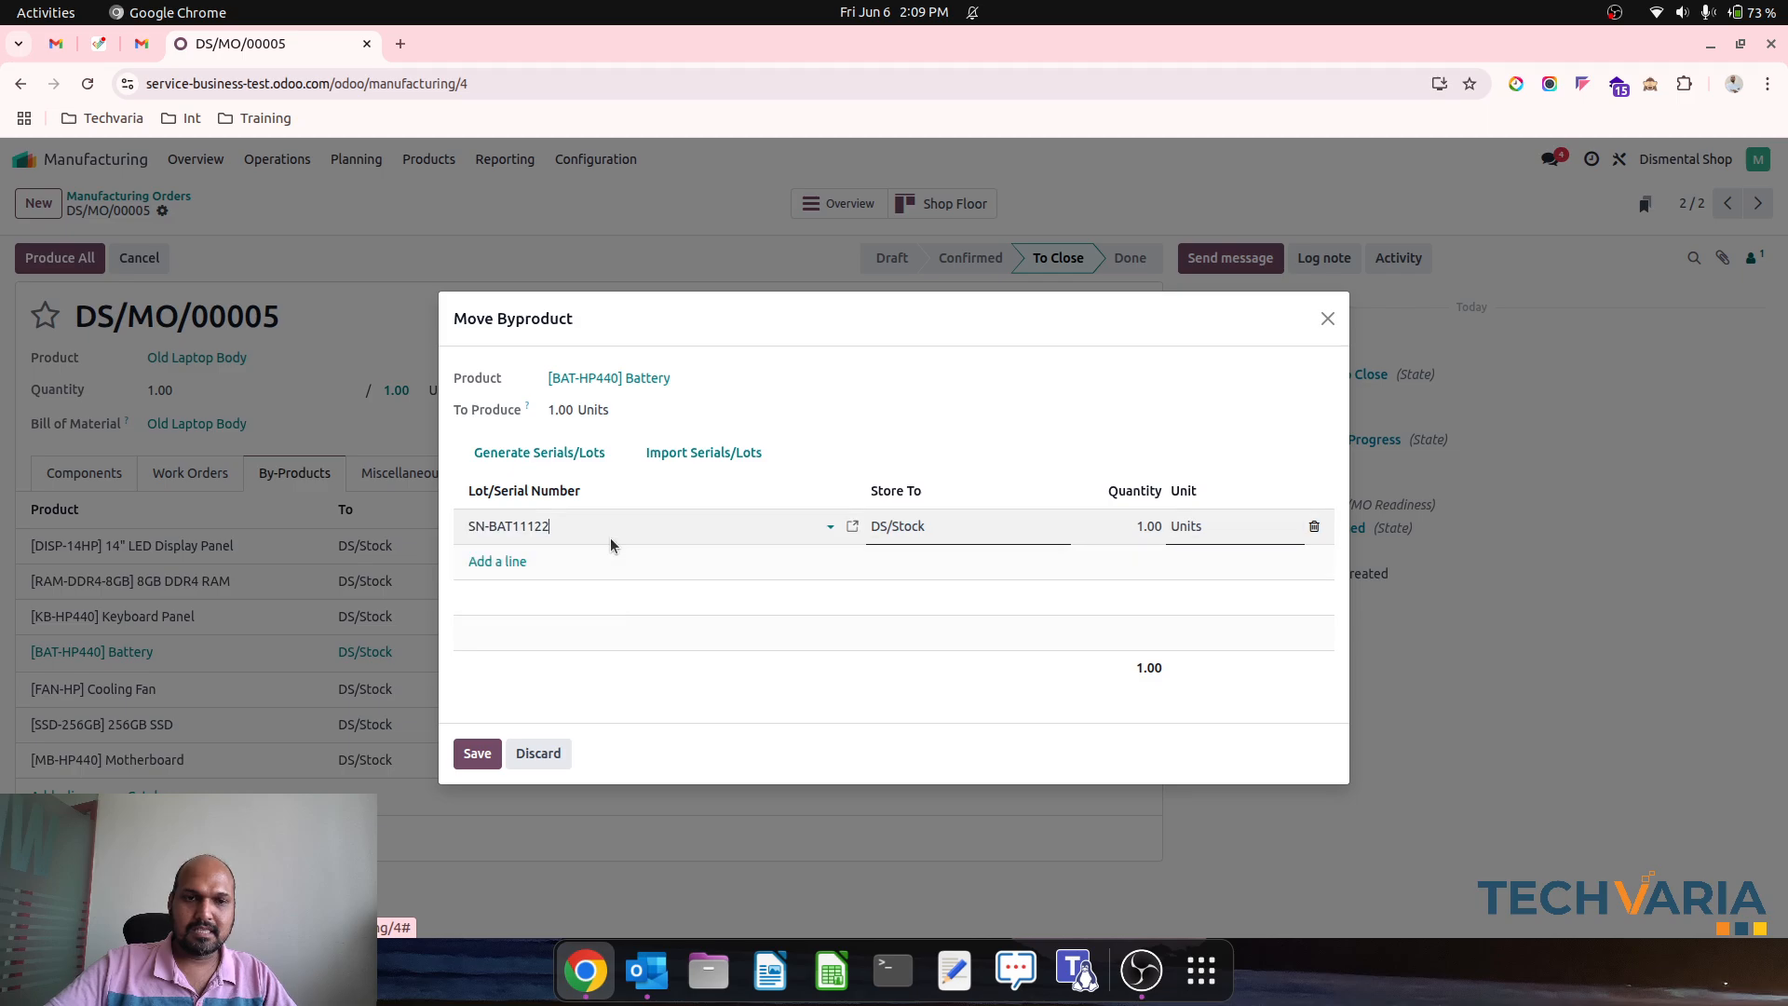
key(BackSpace)
text(3)
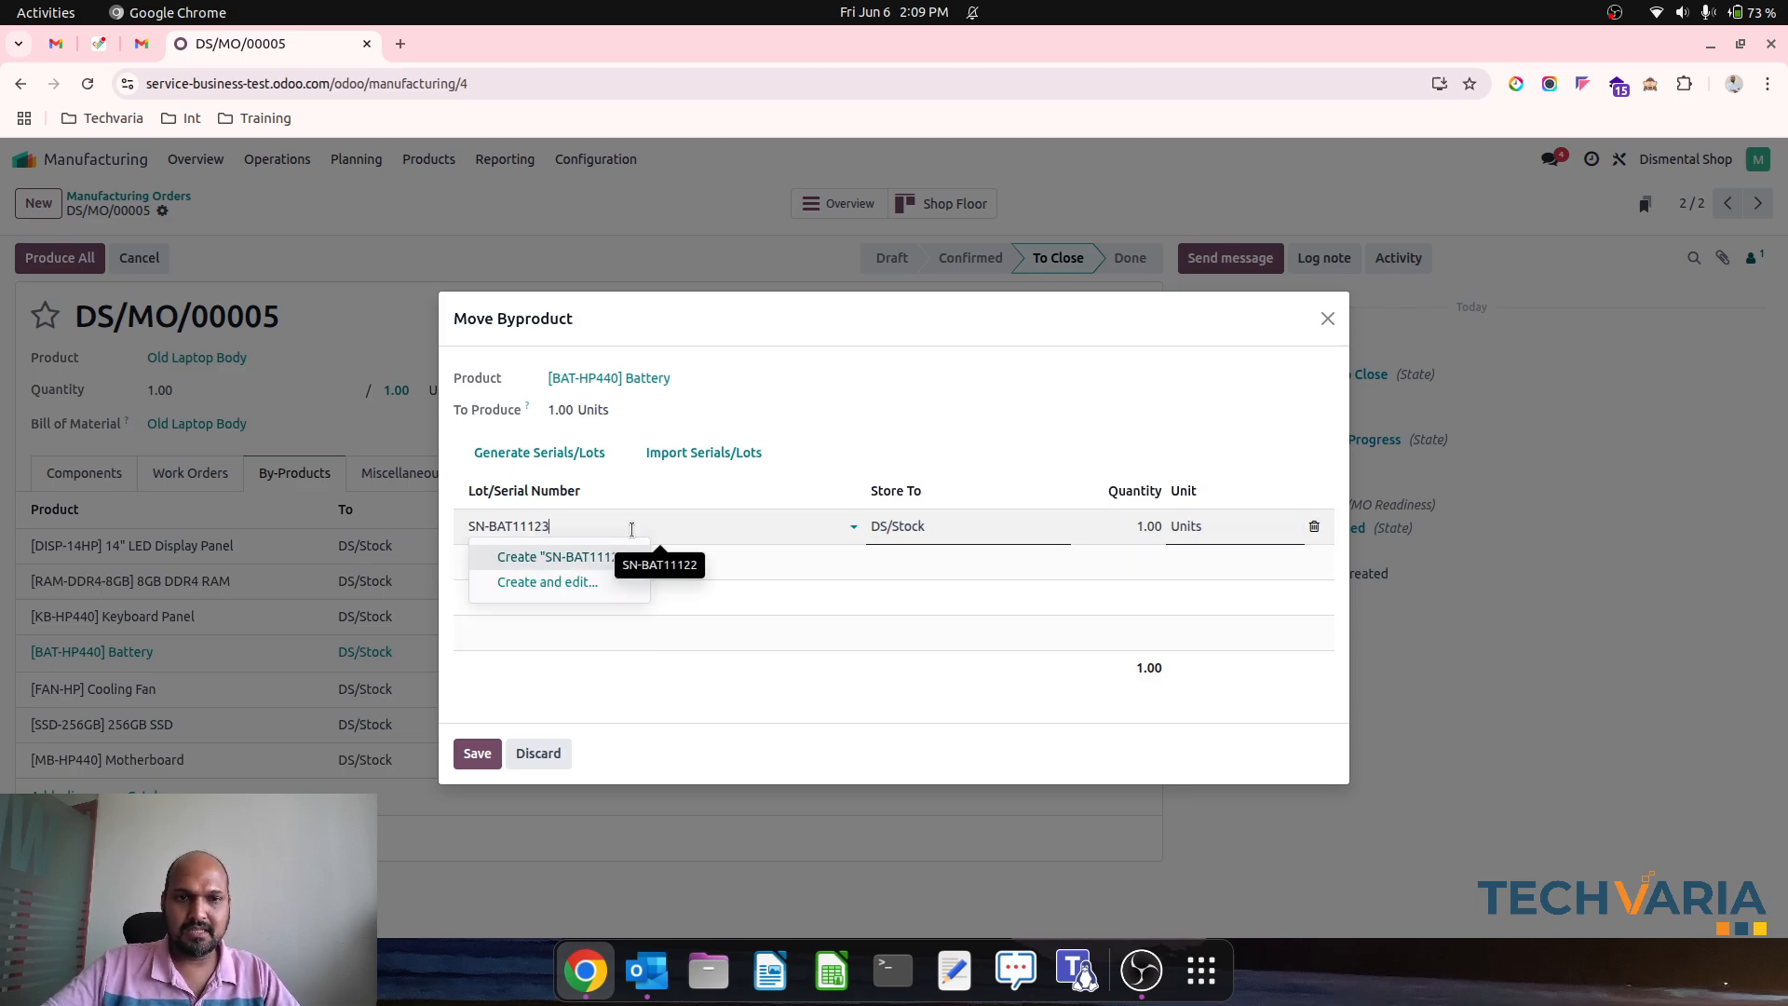
click(603, 558)
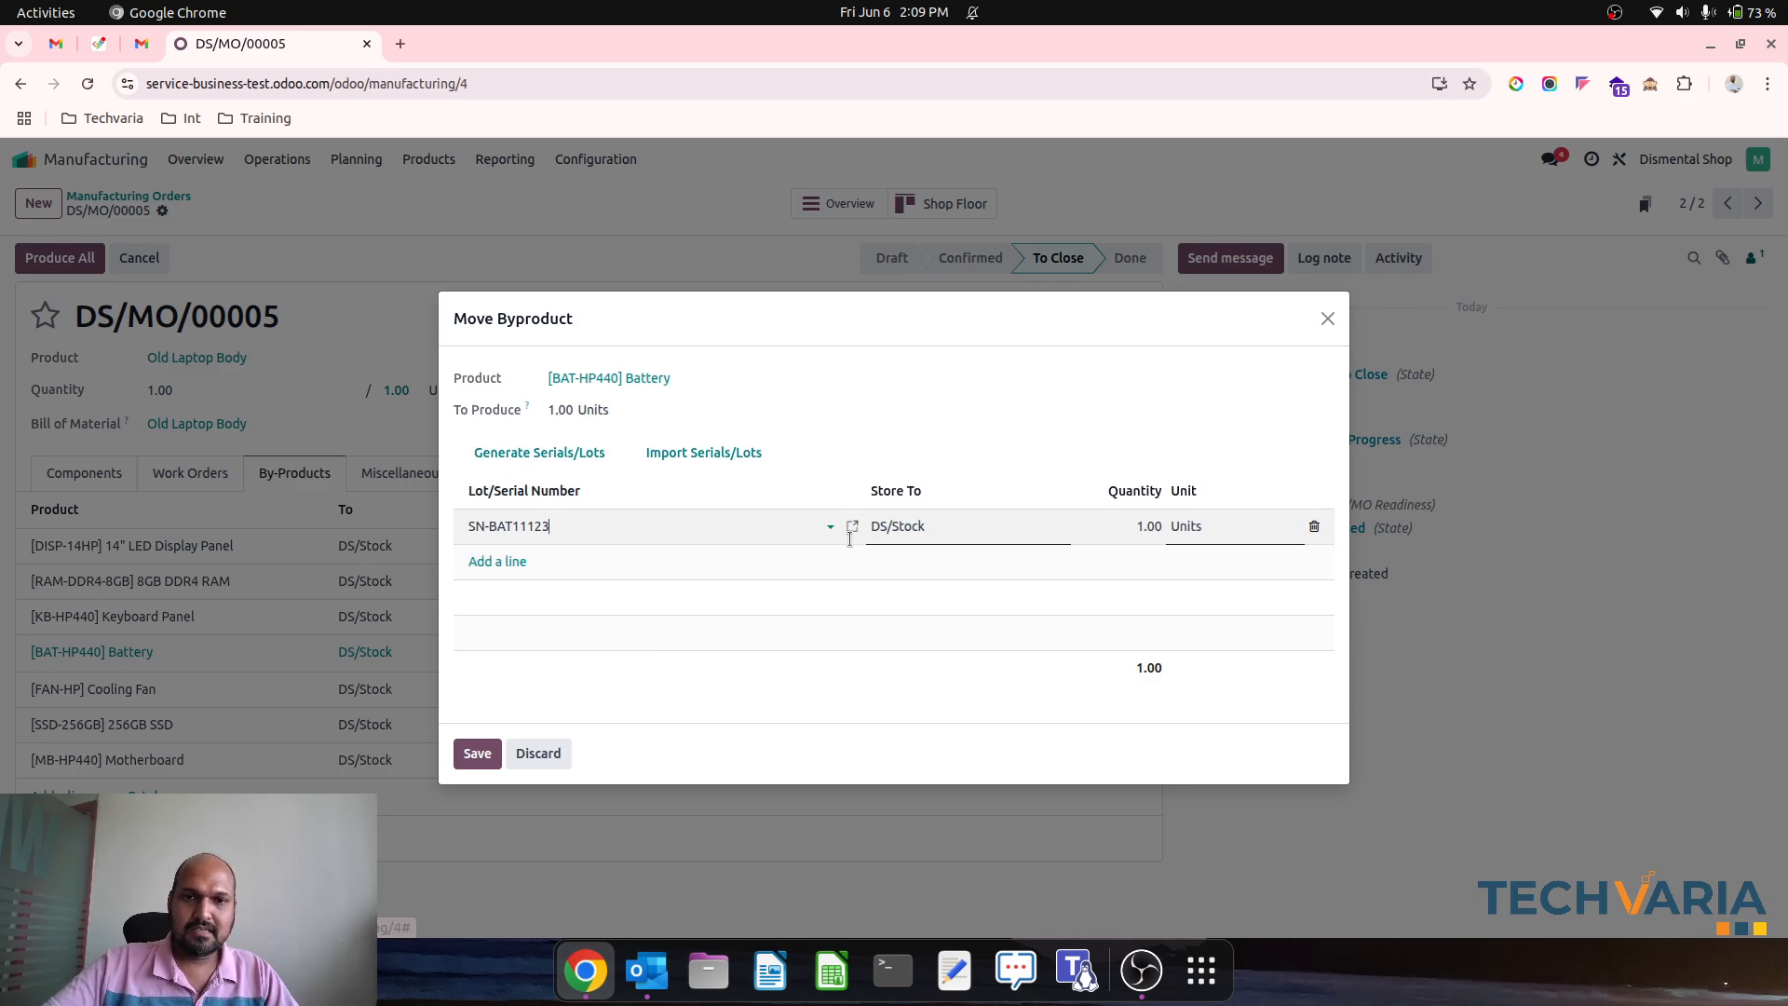
click(477, 753)
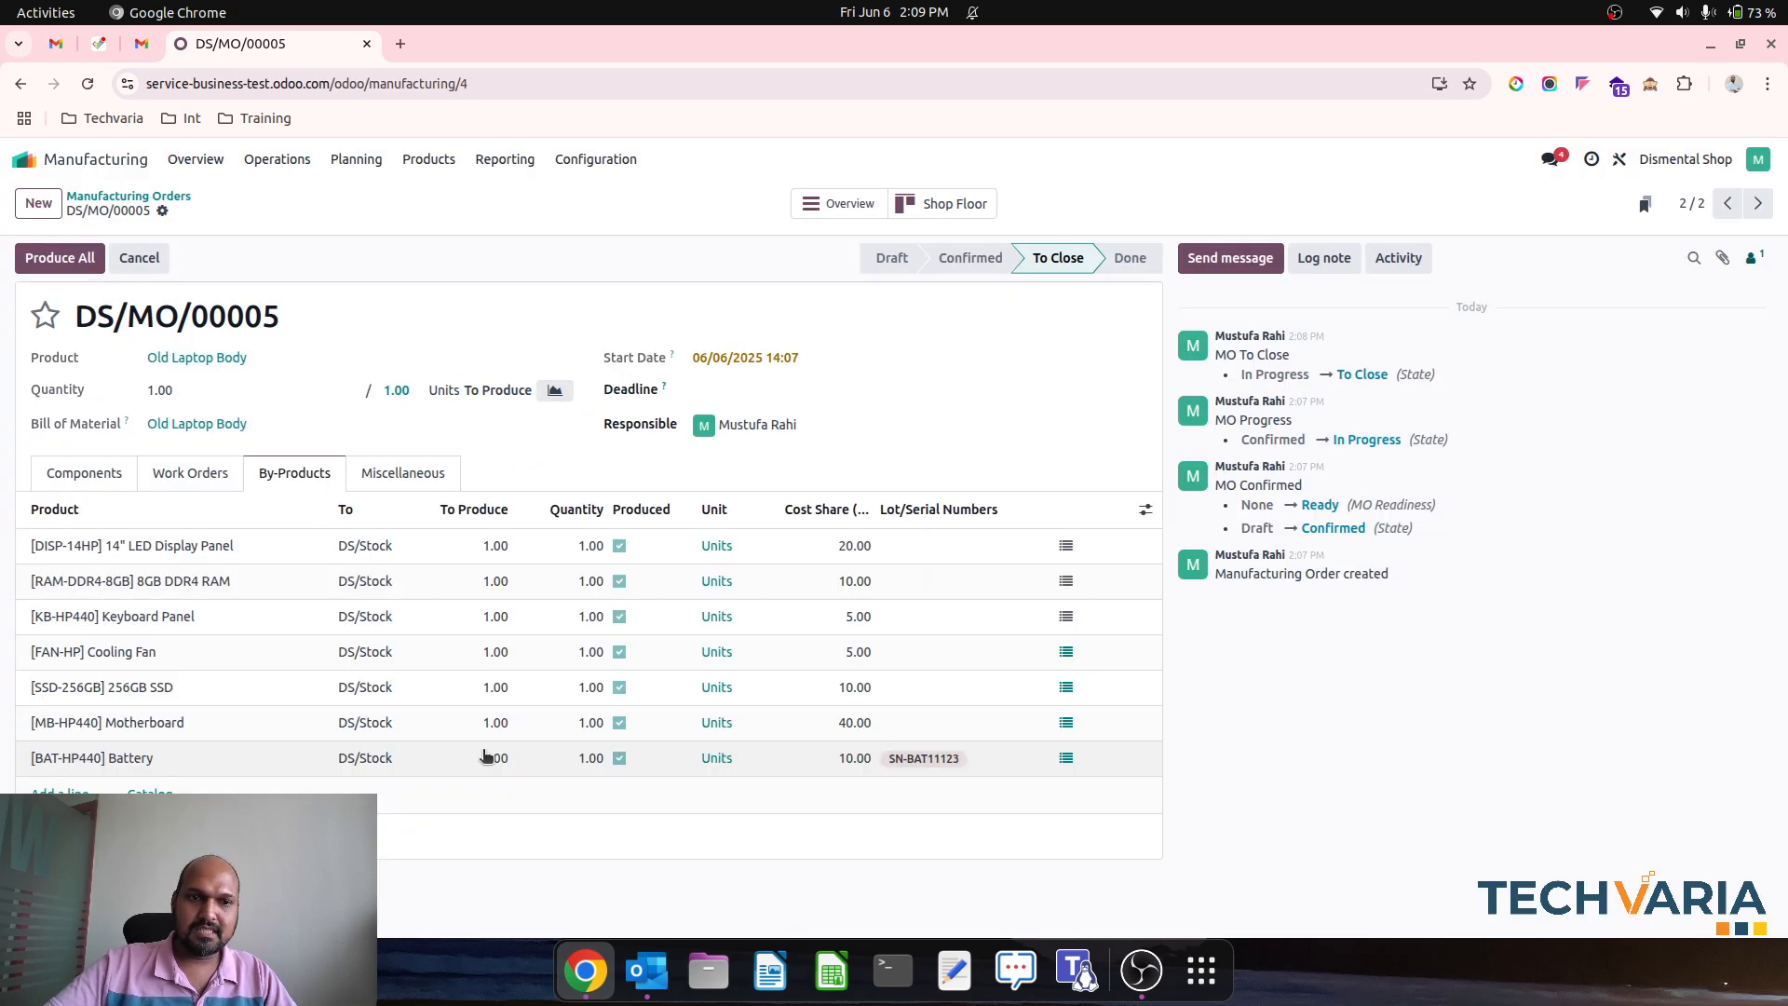
Create serial number SN-SSD56788 for the 256GB SSD by-product and save its move details.
click(1065, 689)
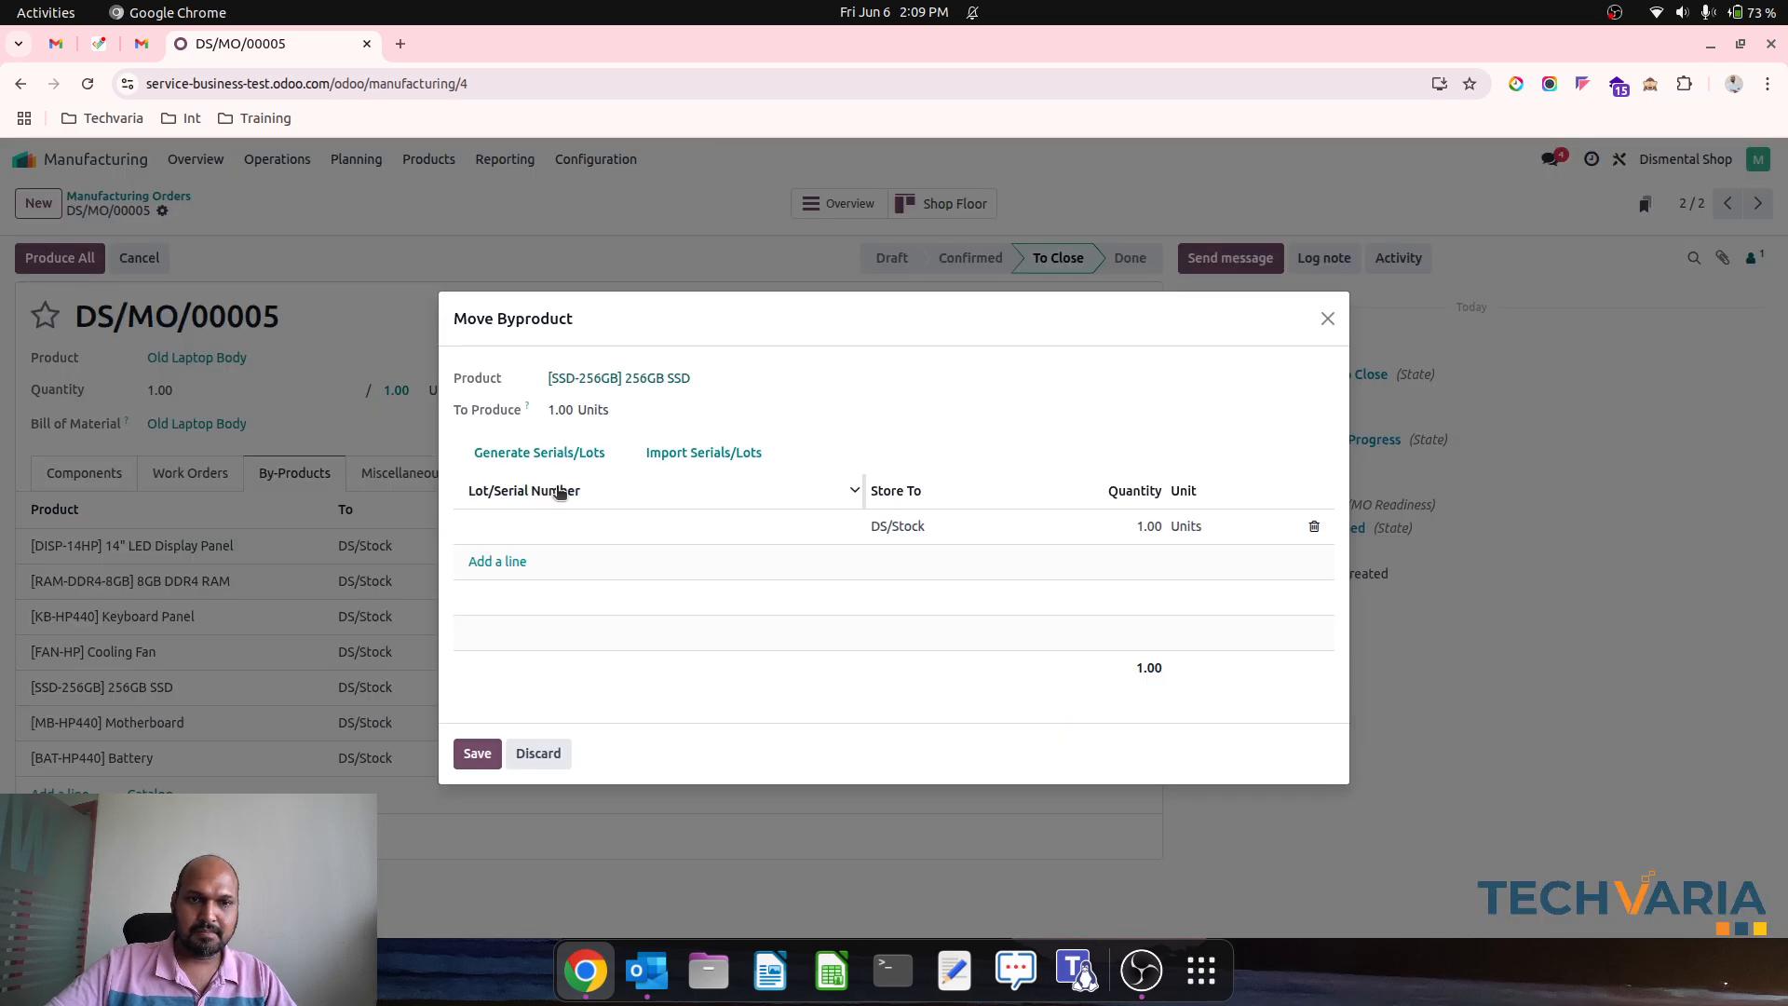
click(552, 524)
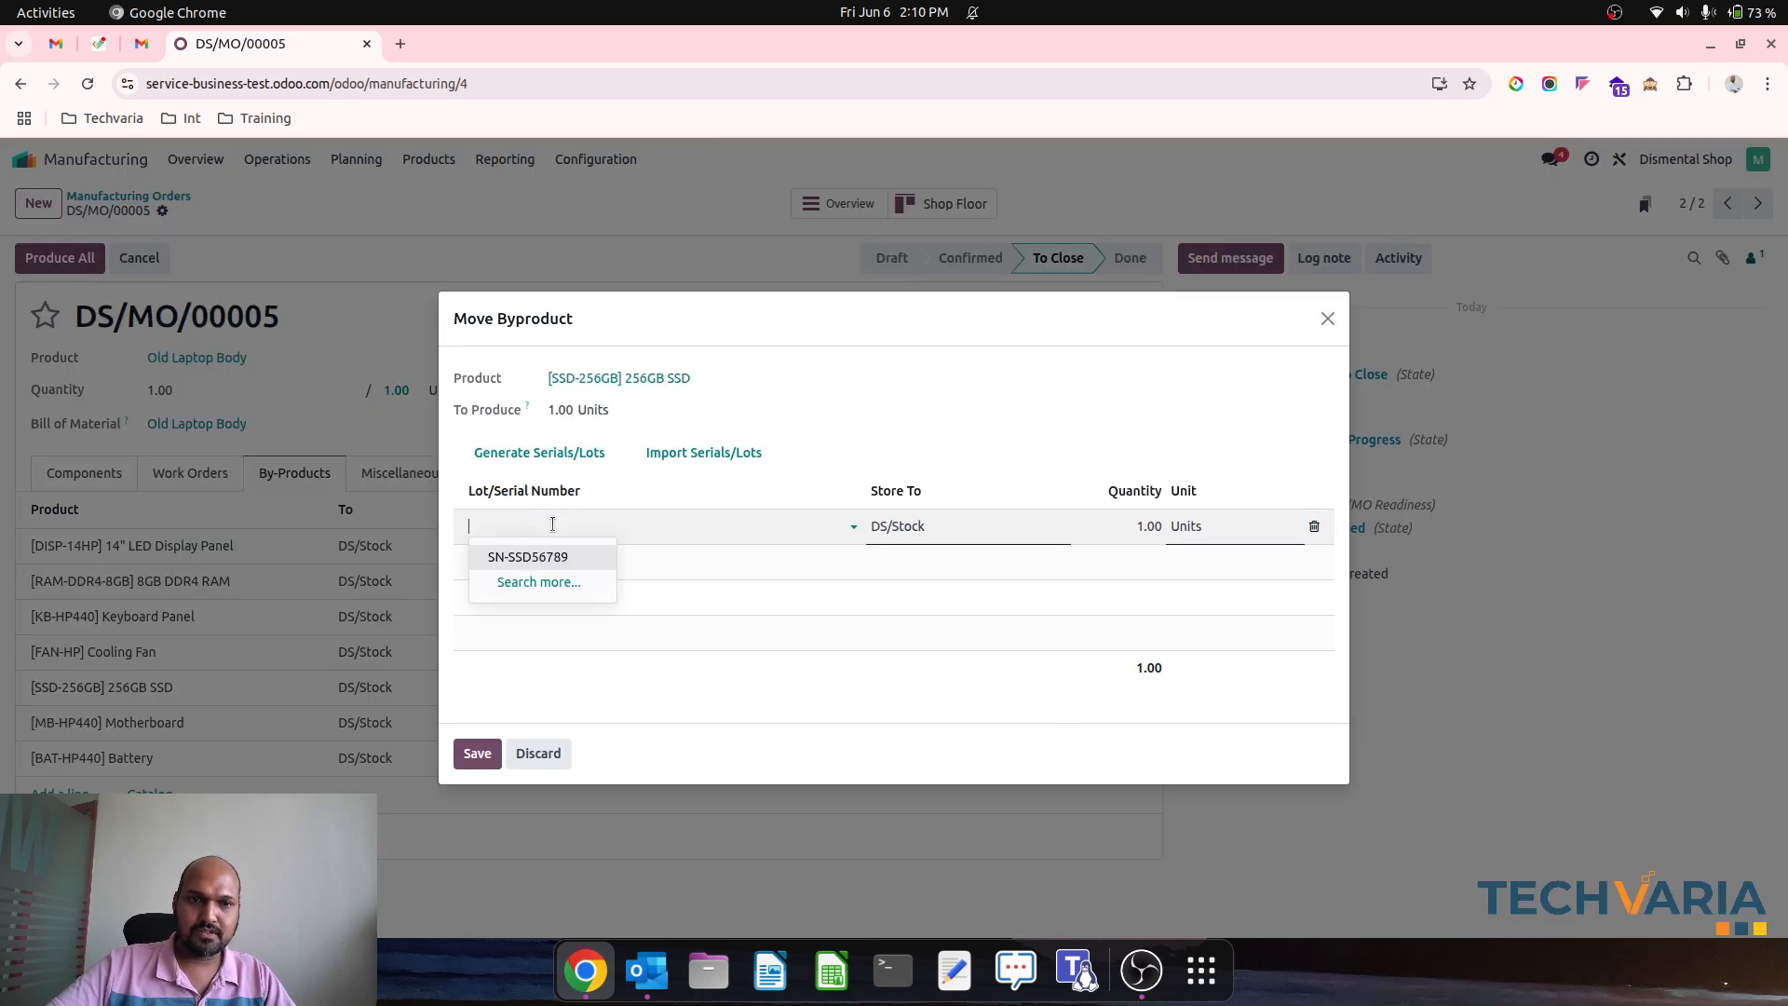
click(559, 556)
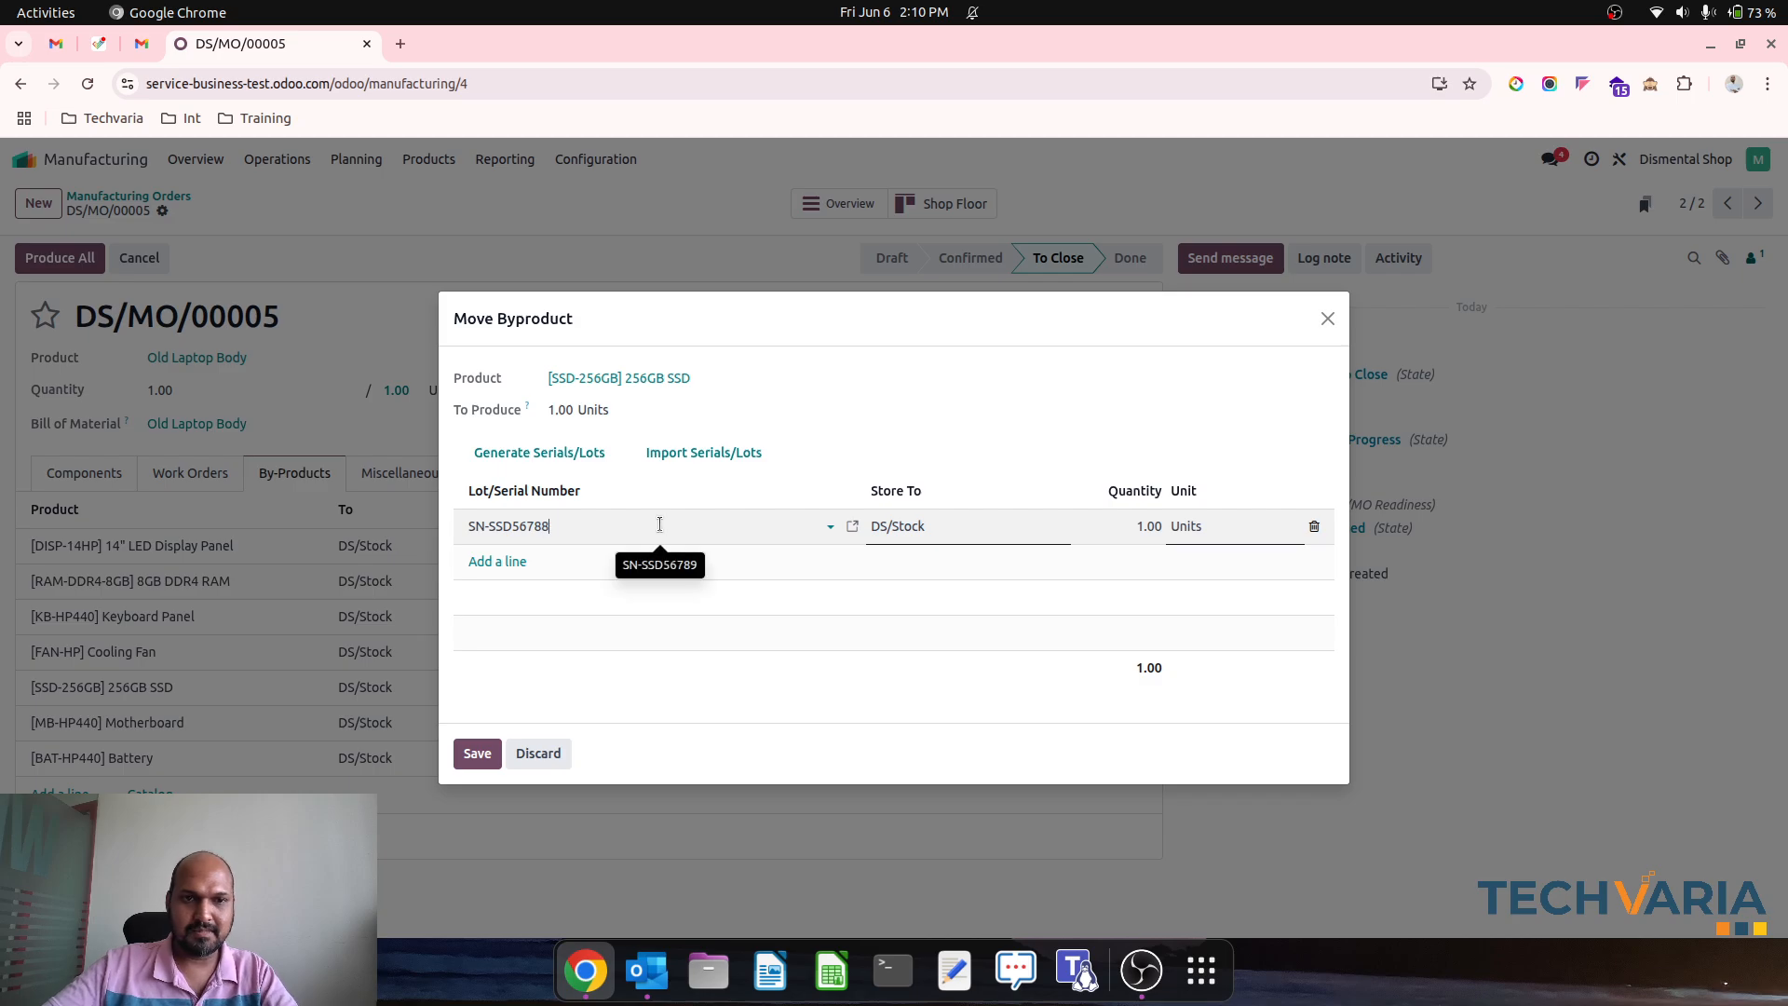
click(661, 524)
click(611, 561)
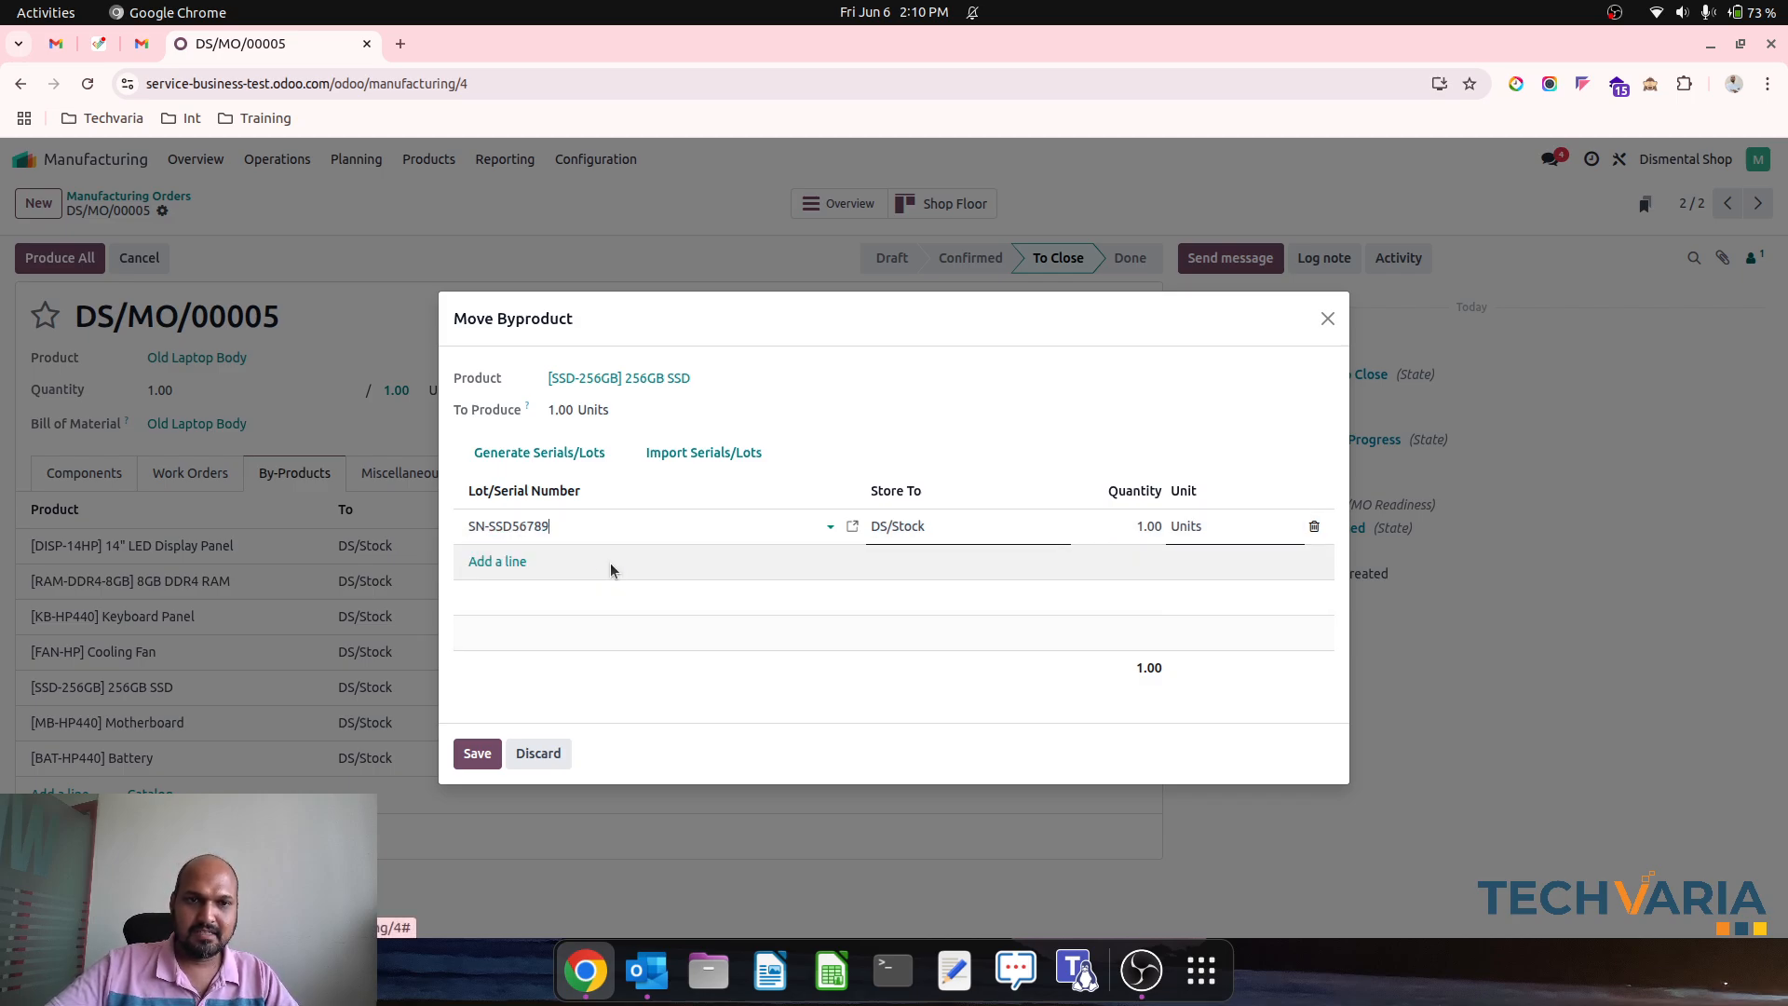
click(477, 753)
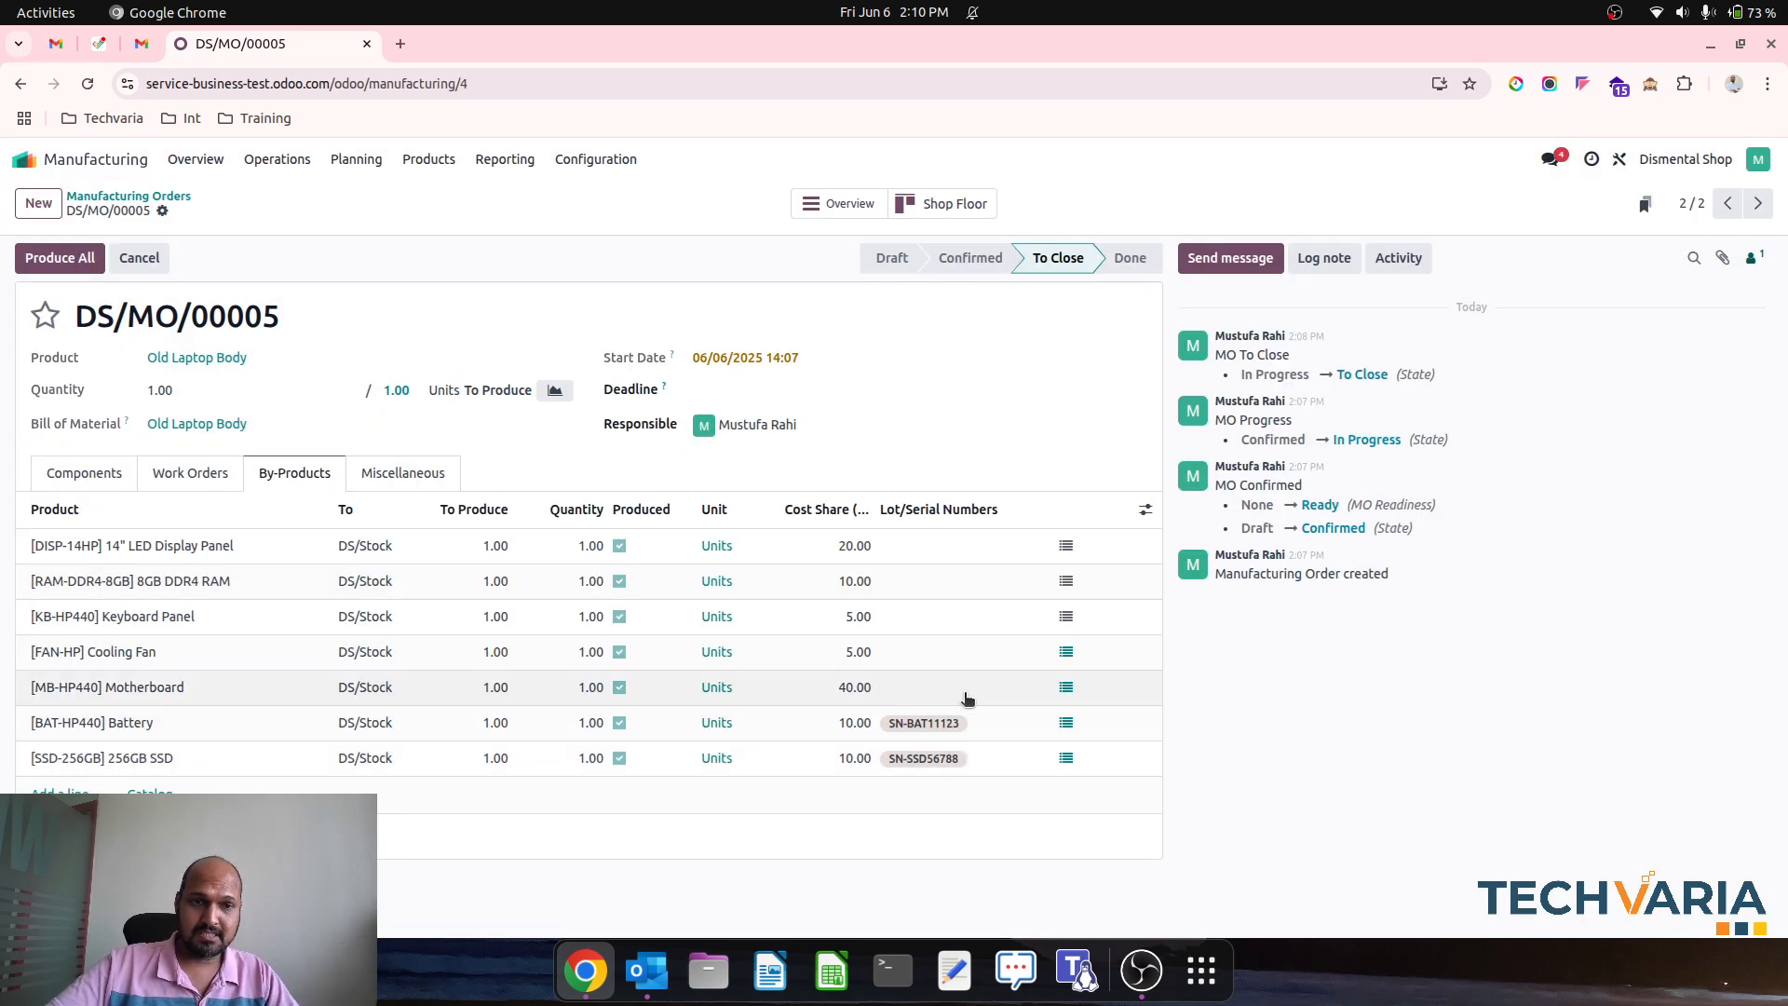
Create serial number SN-MB00002 for the Motherboard by-product and save its move details.
click(1065, 686)
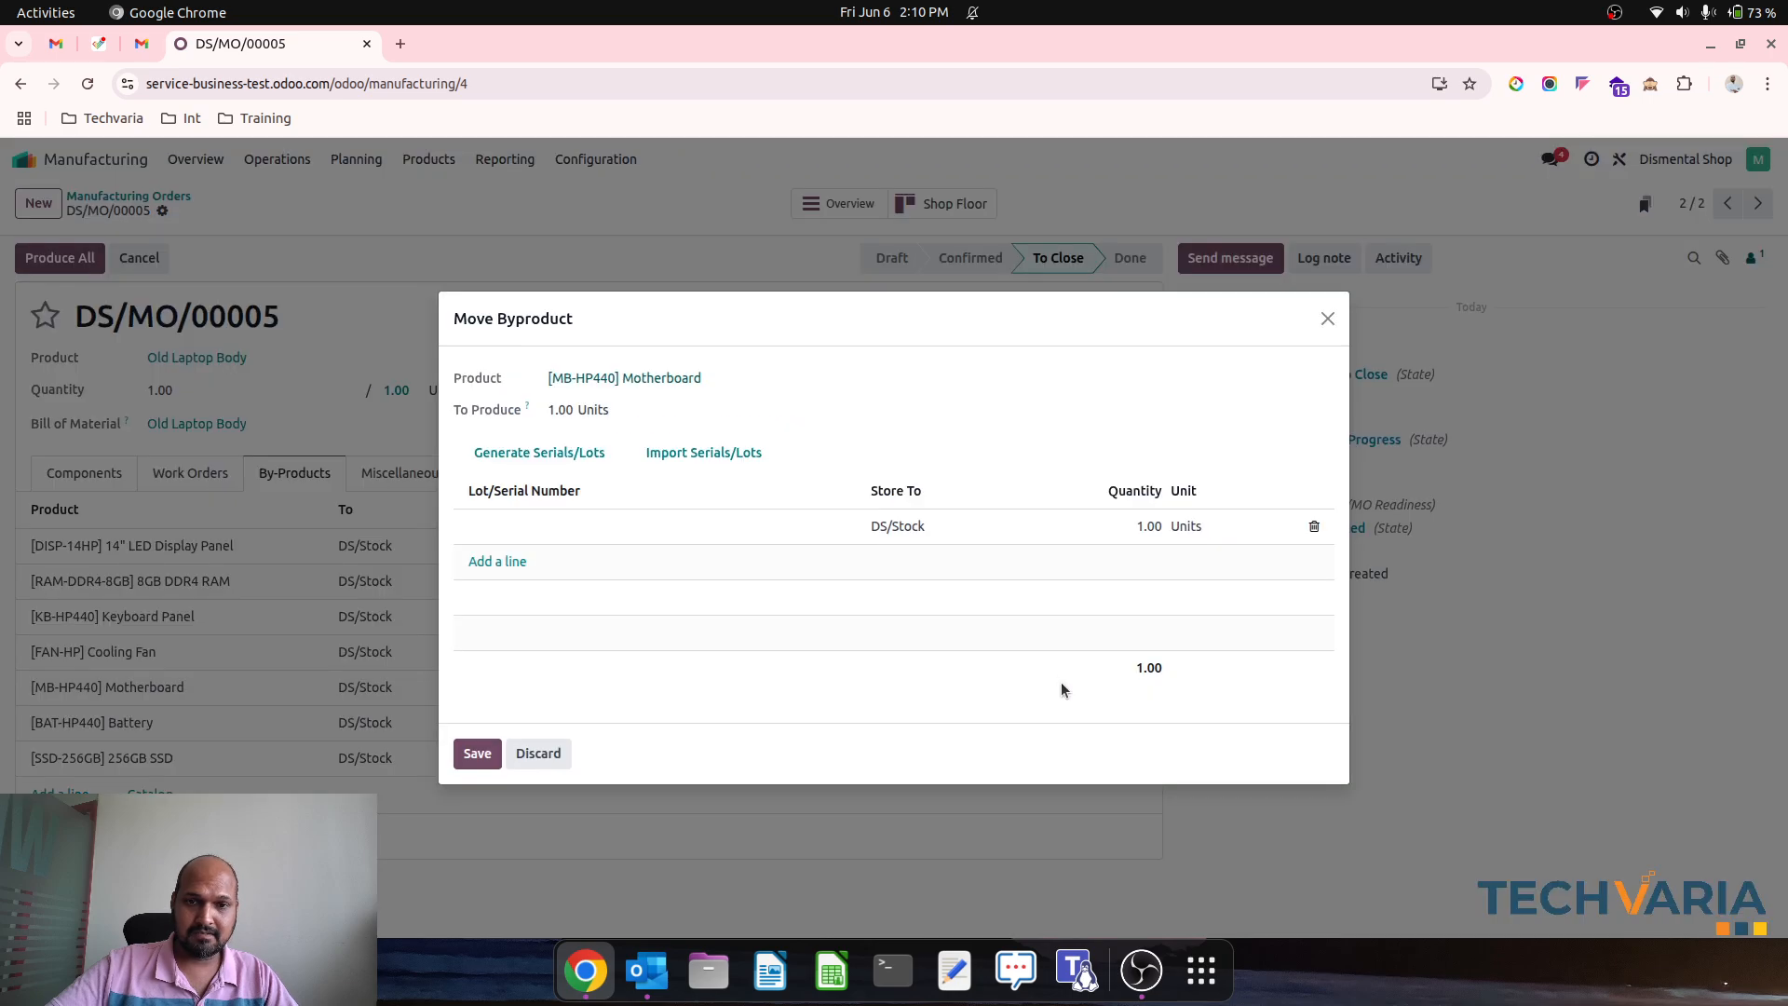
click(609, 523)
click(578, 556)
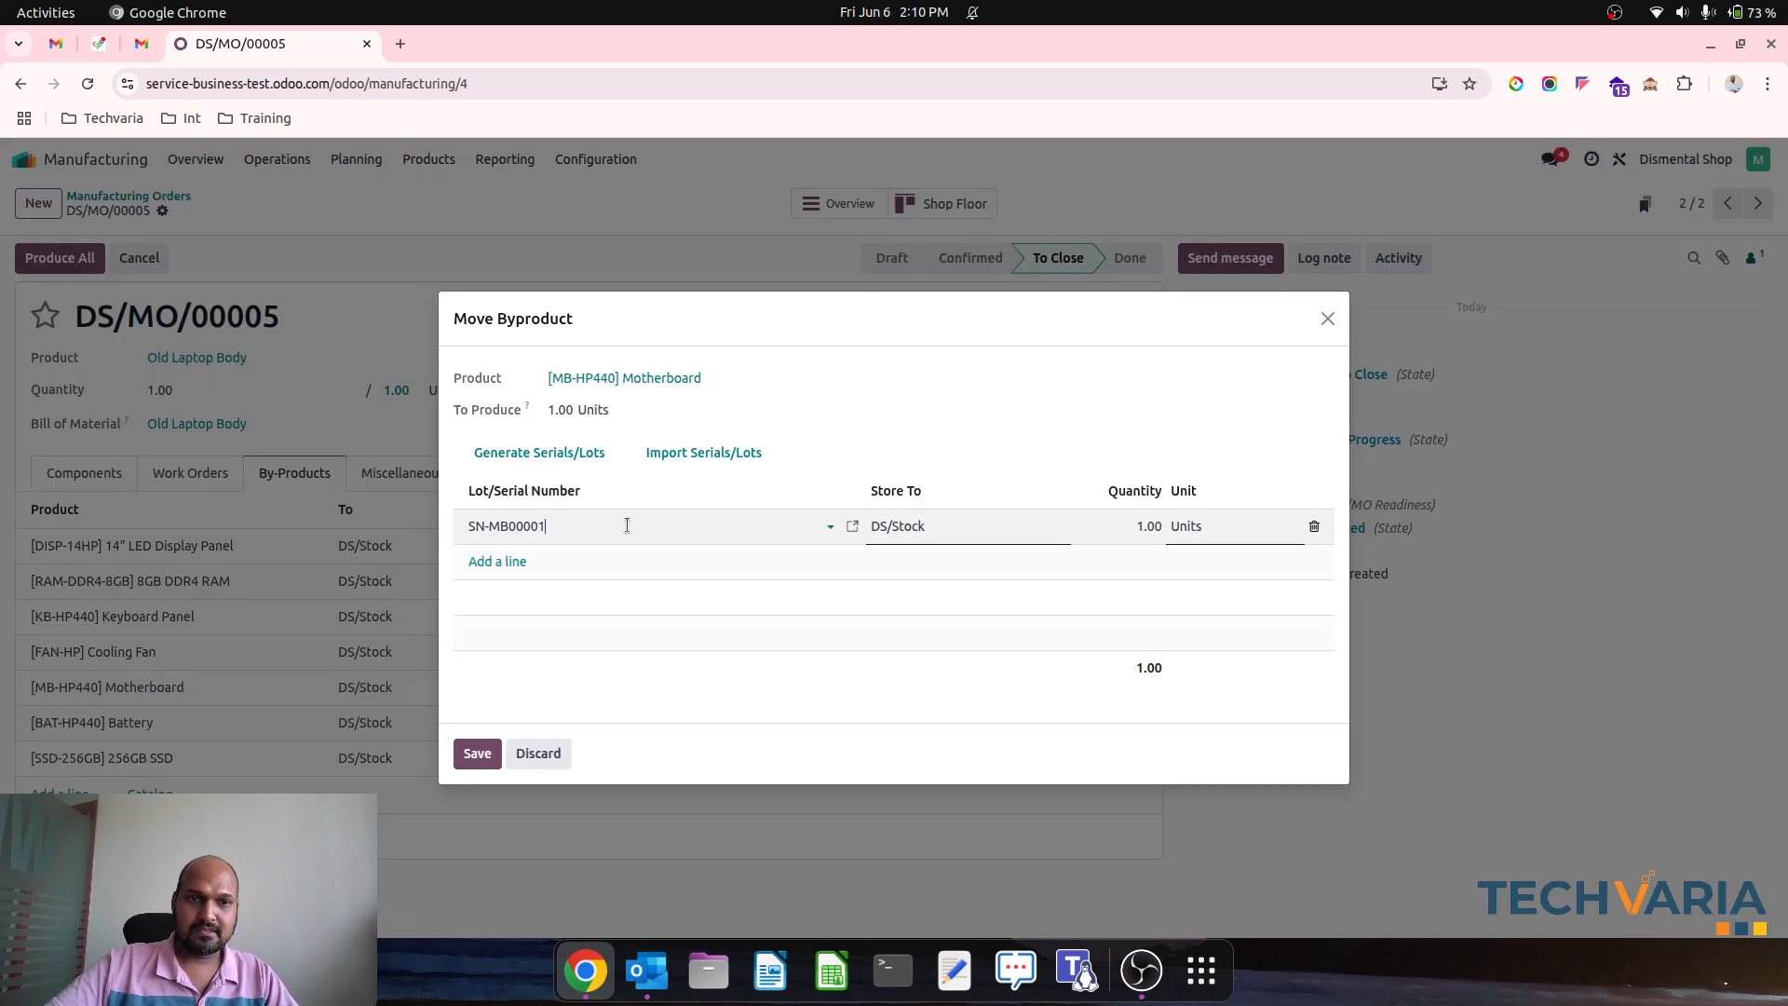
text(2)
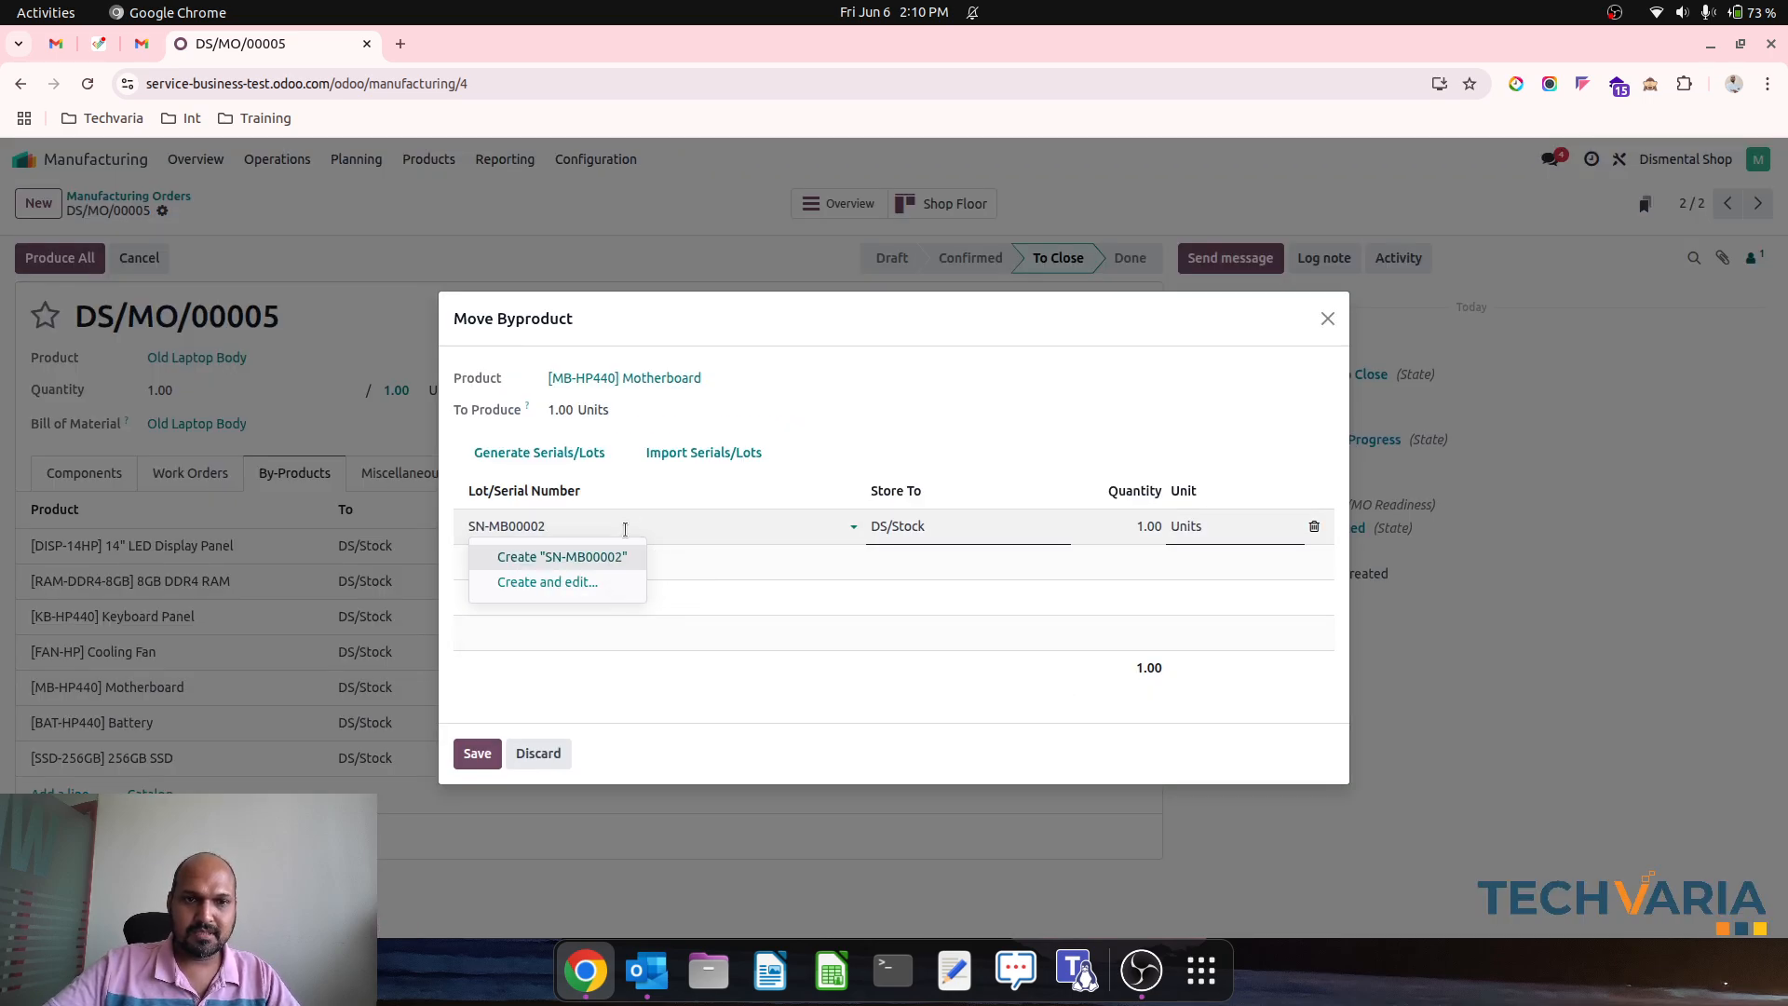
click(610, 559)
click(477, 752)
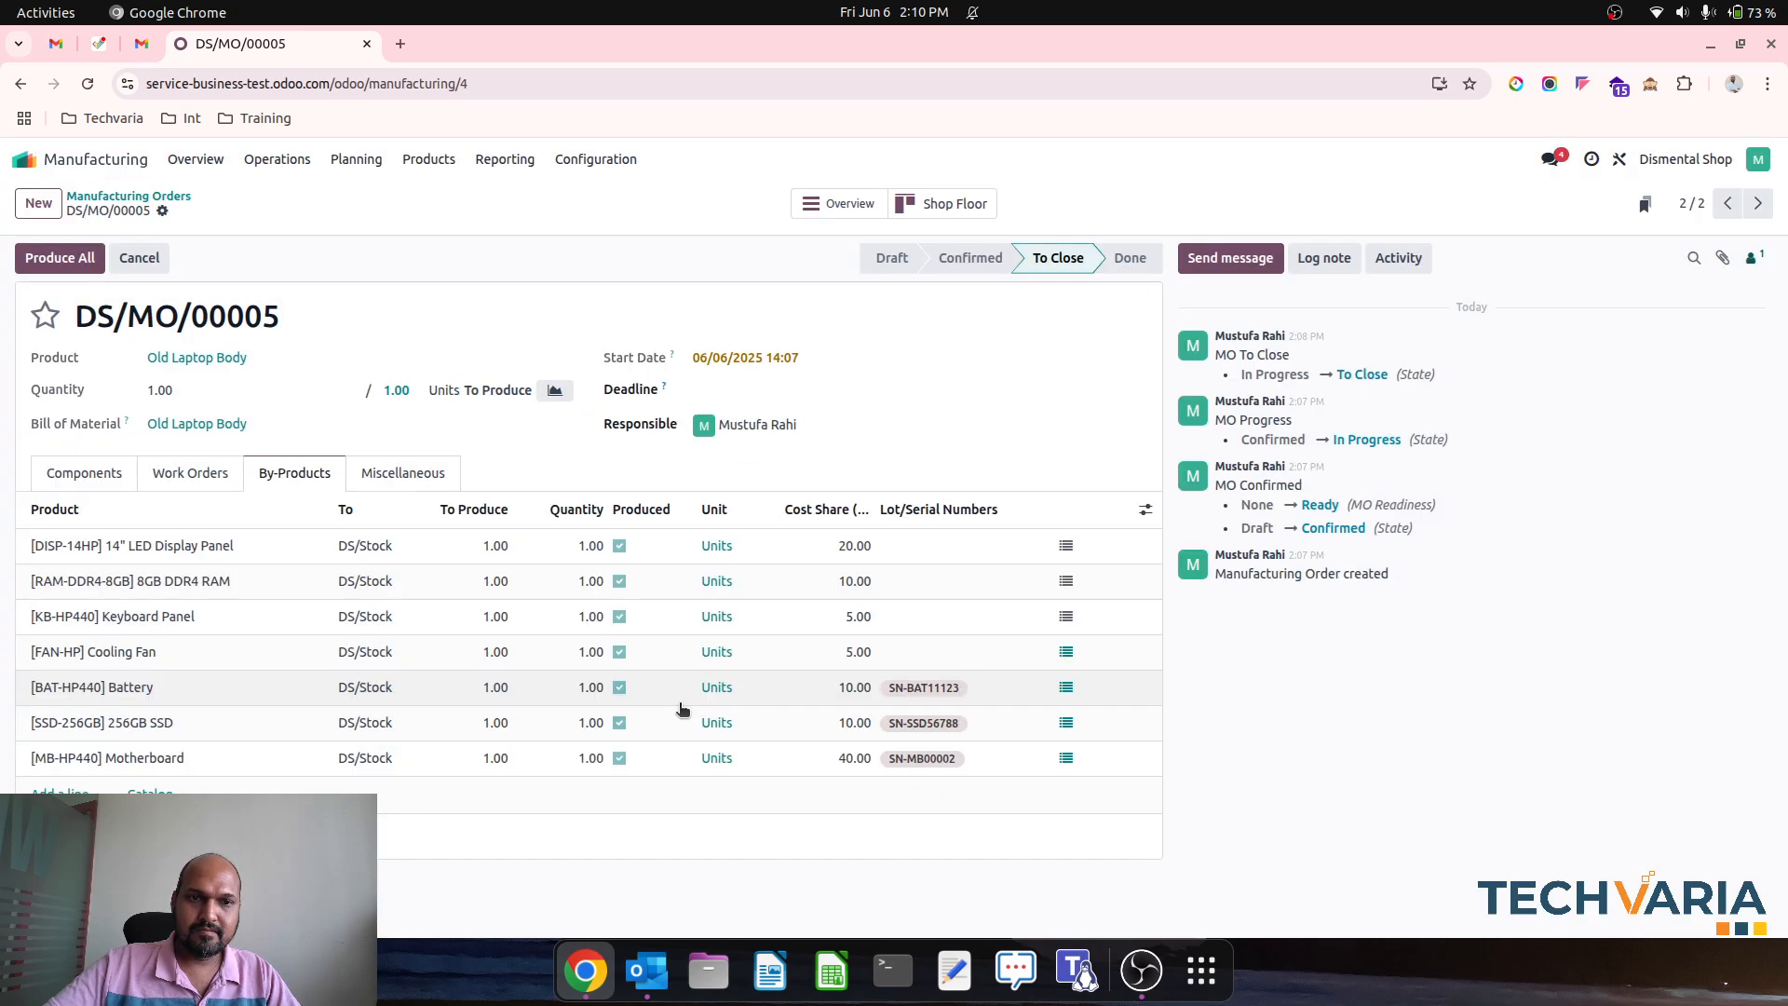
Create serial number SN-FAN98766 for the Cooling Fan by-product and save its move details.
click(965, 660)
click(1064, 653)
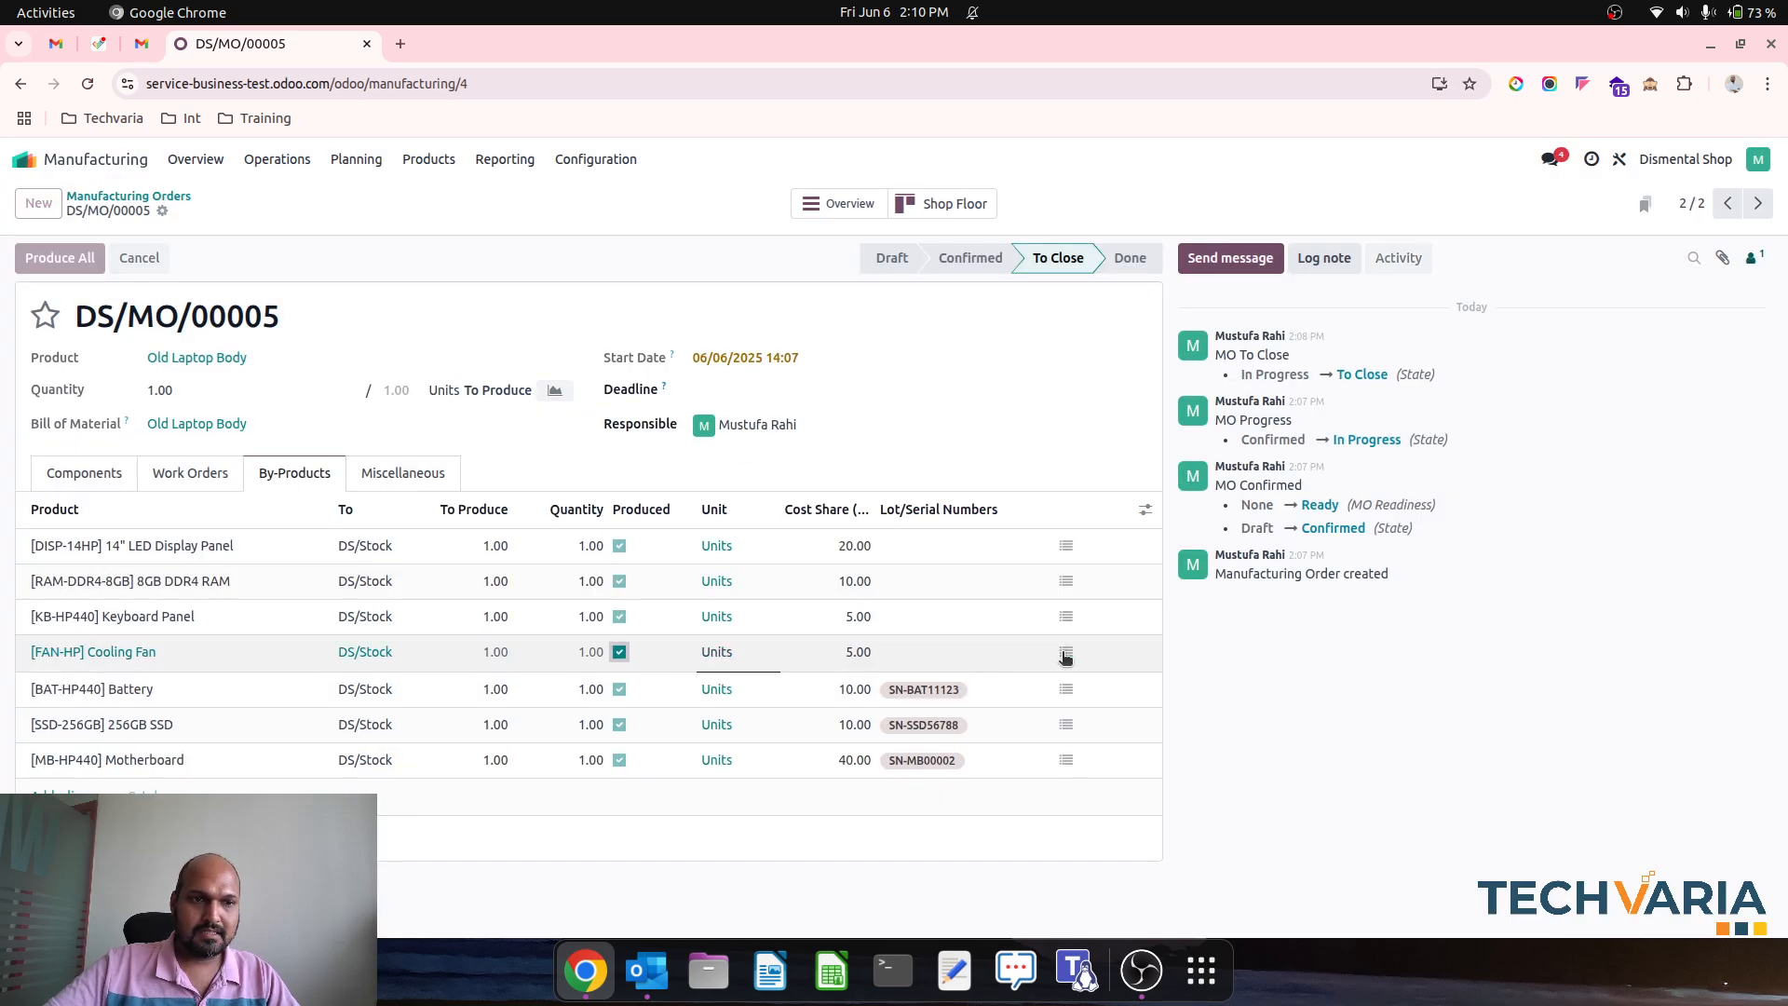
click(579, 526)
click(555, 554)
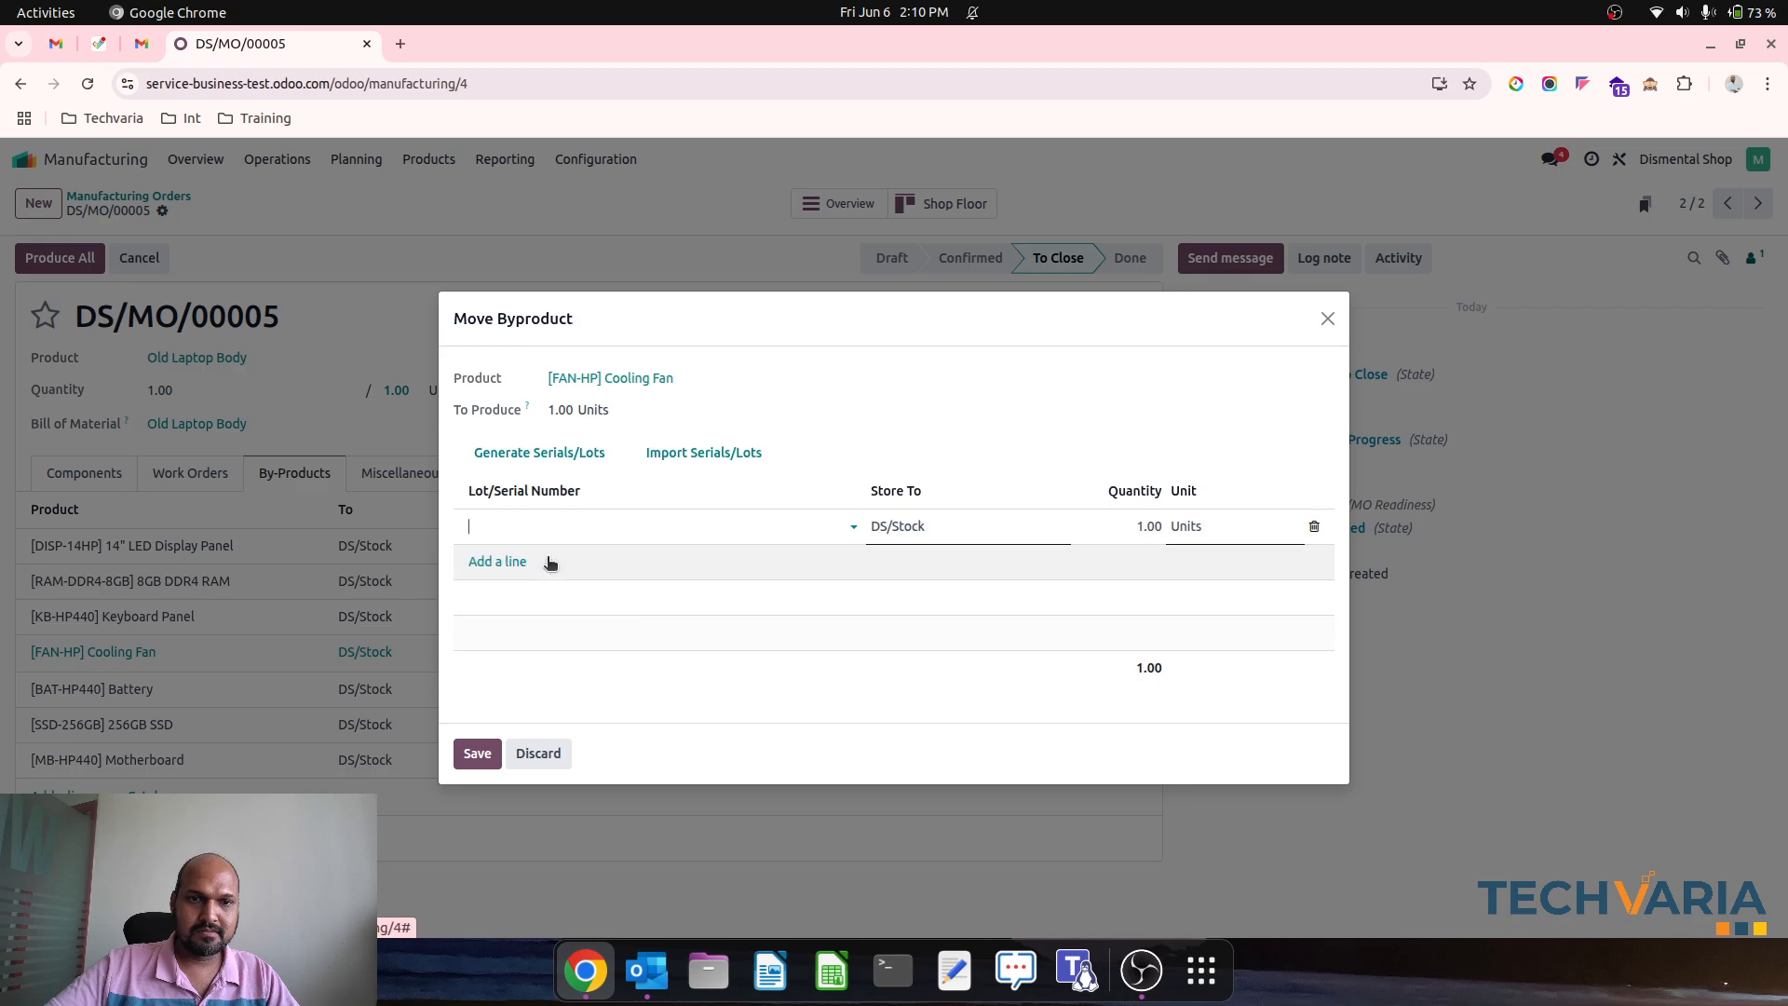
text(66)
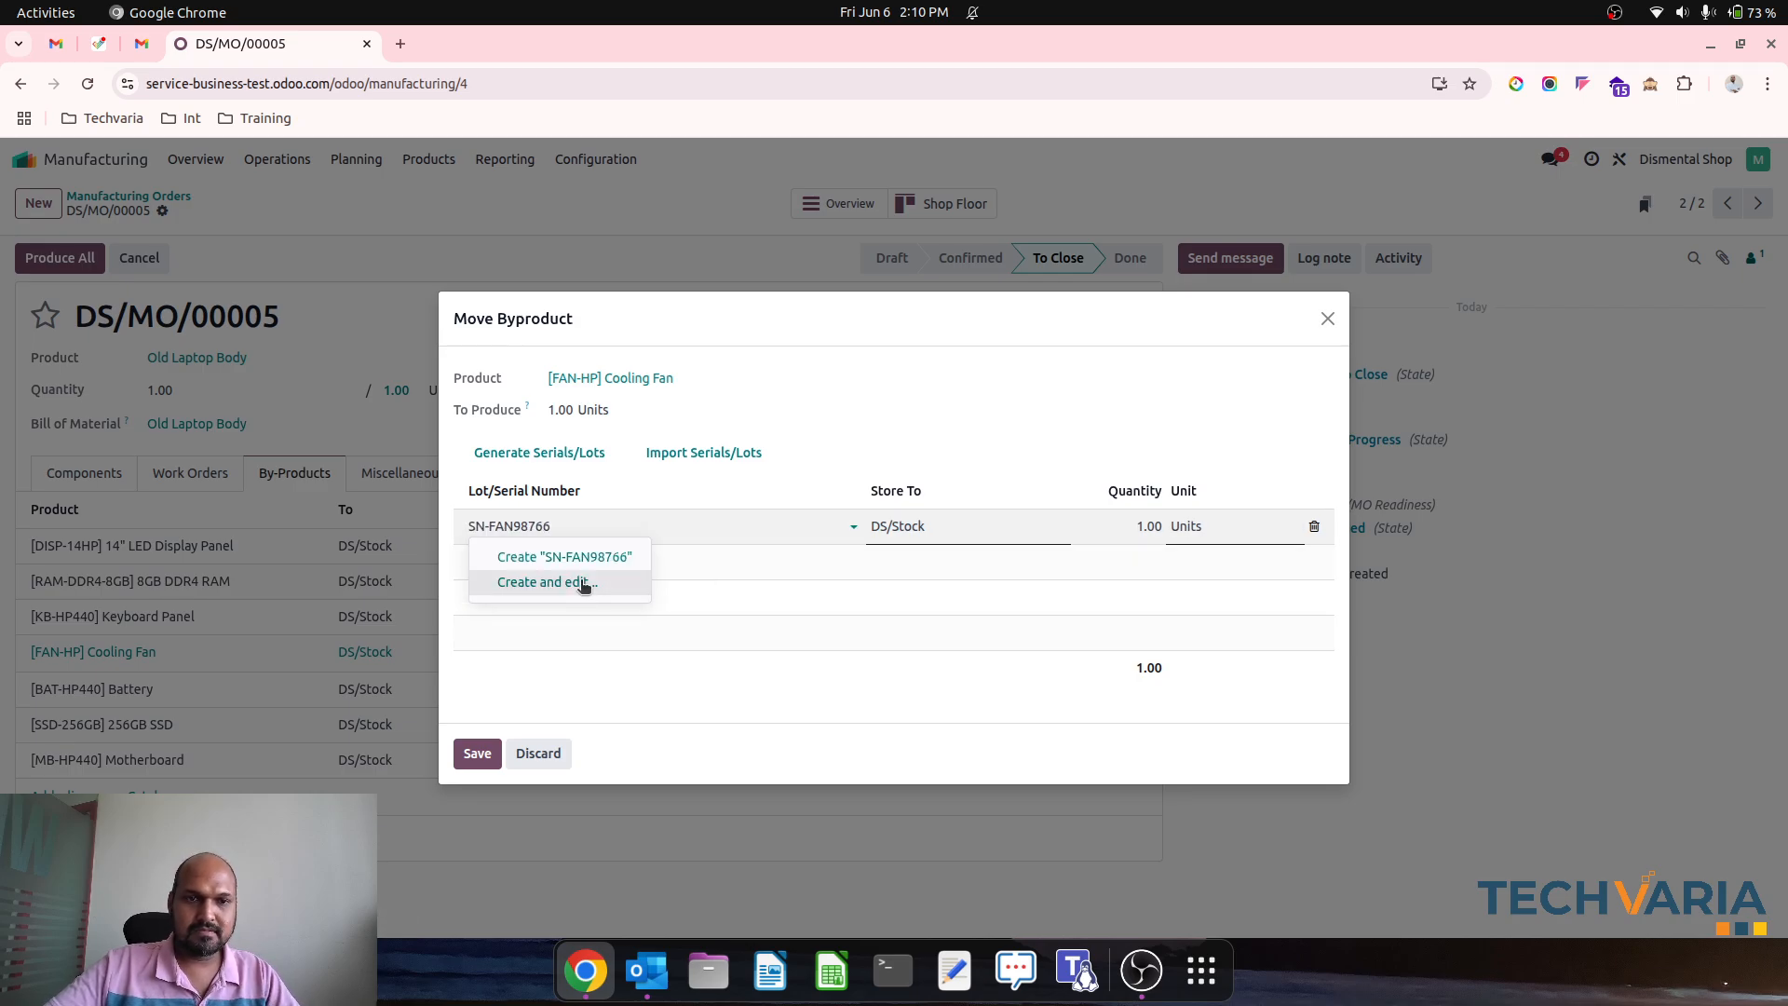
click(612, 559)
click(477, 753)
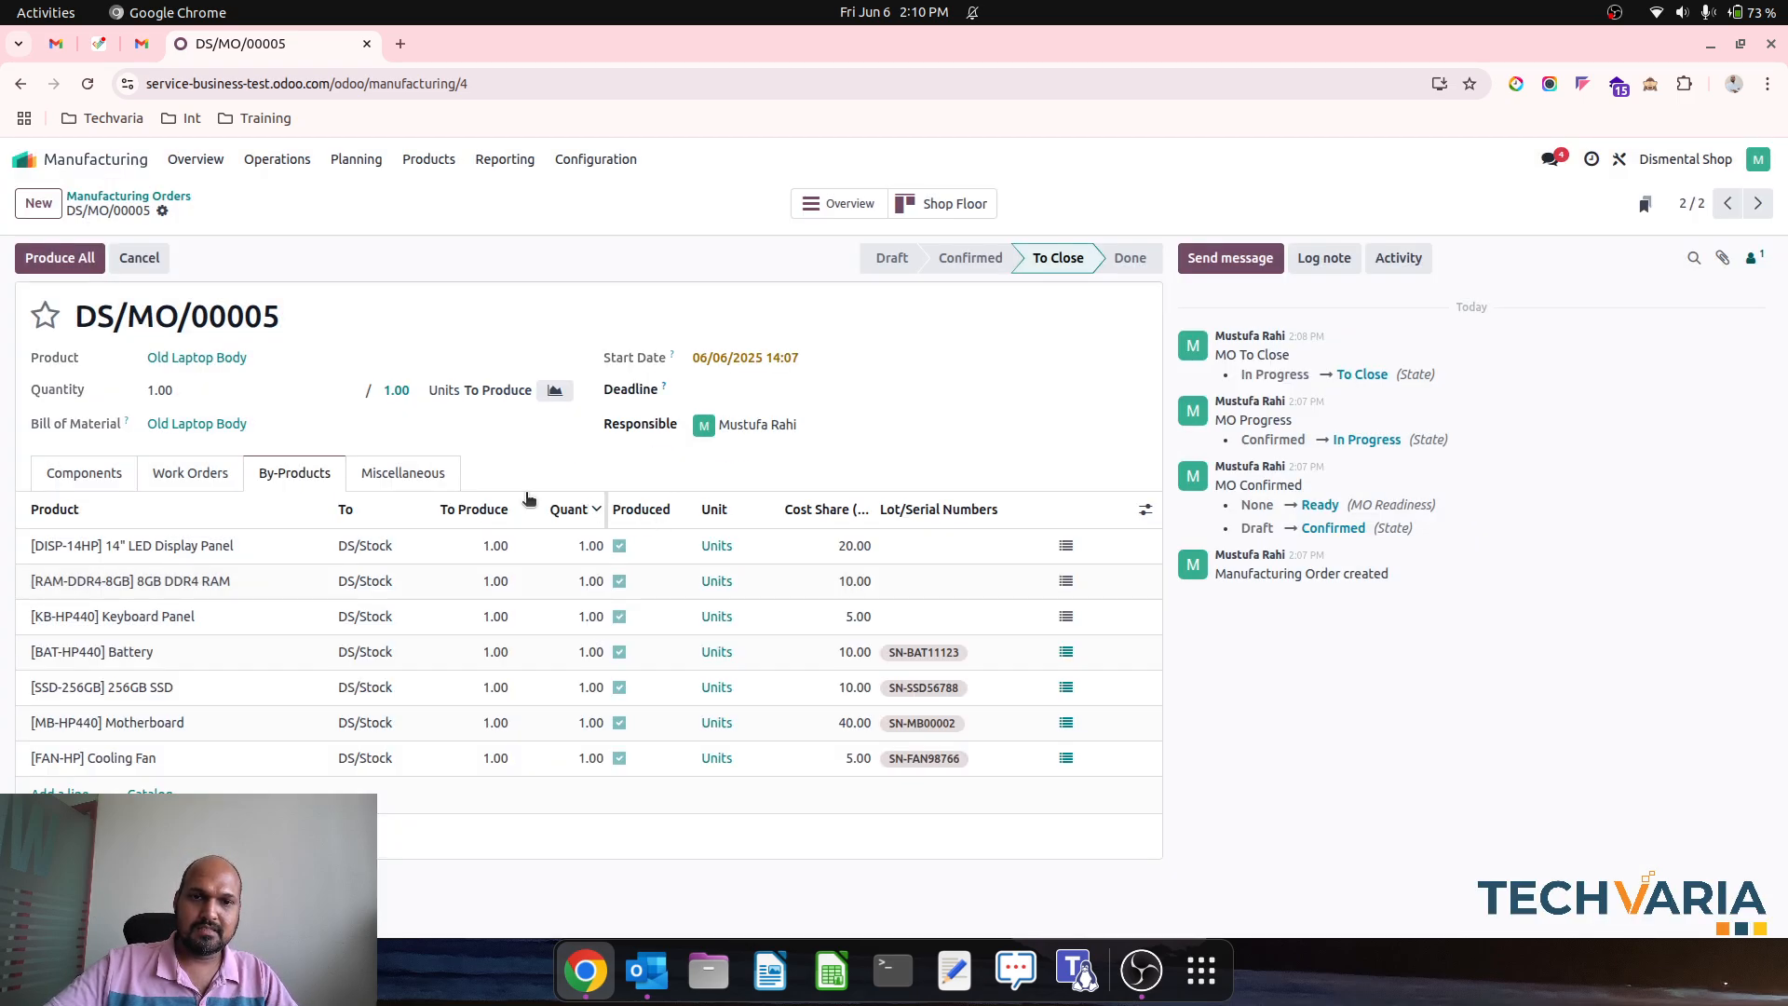
Check the order's components against its by-products, then produce the full quantity to complete the manufacturing order.
click(111, 476)
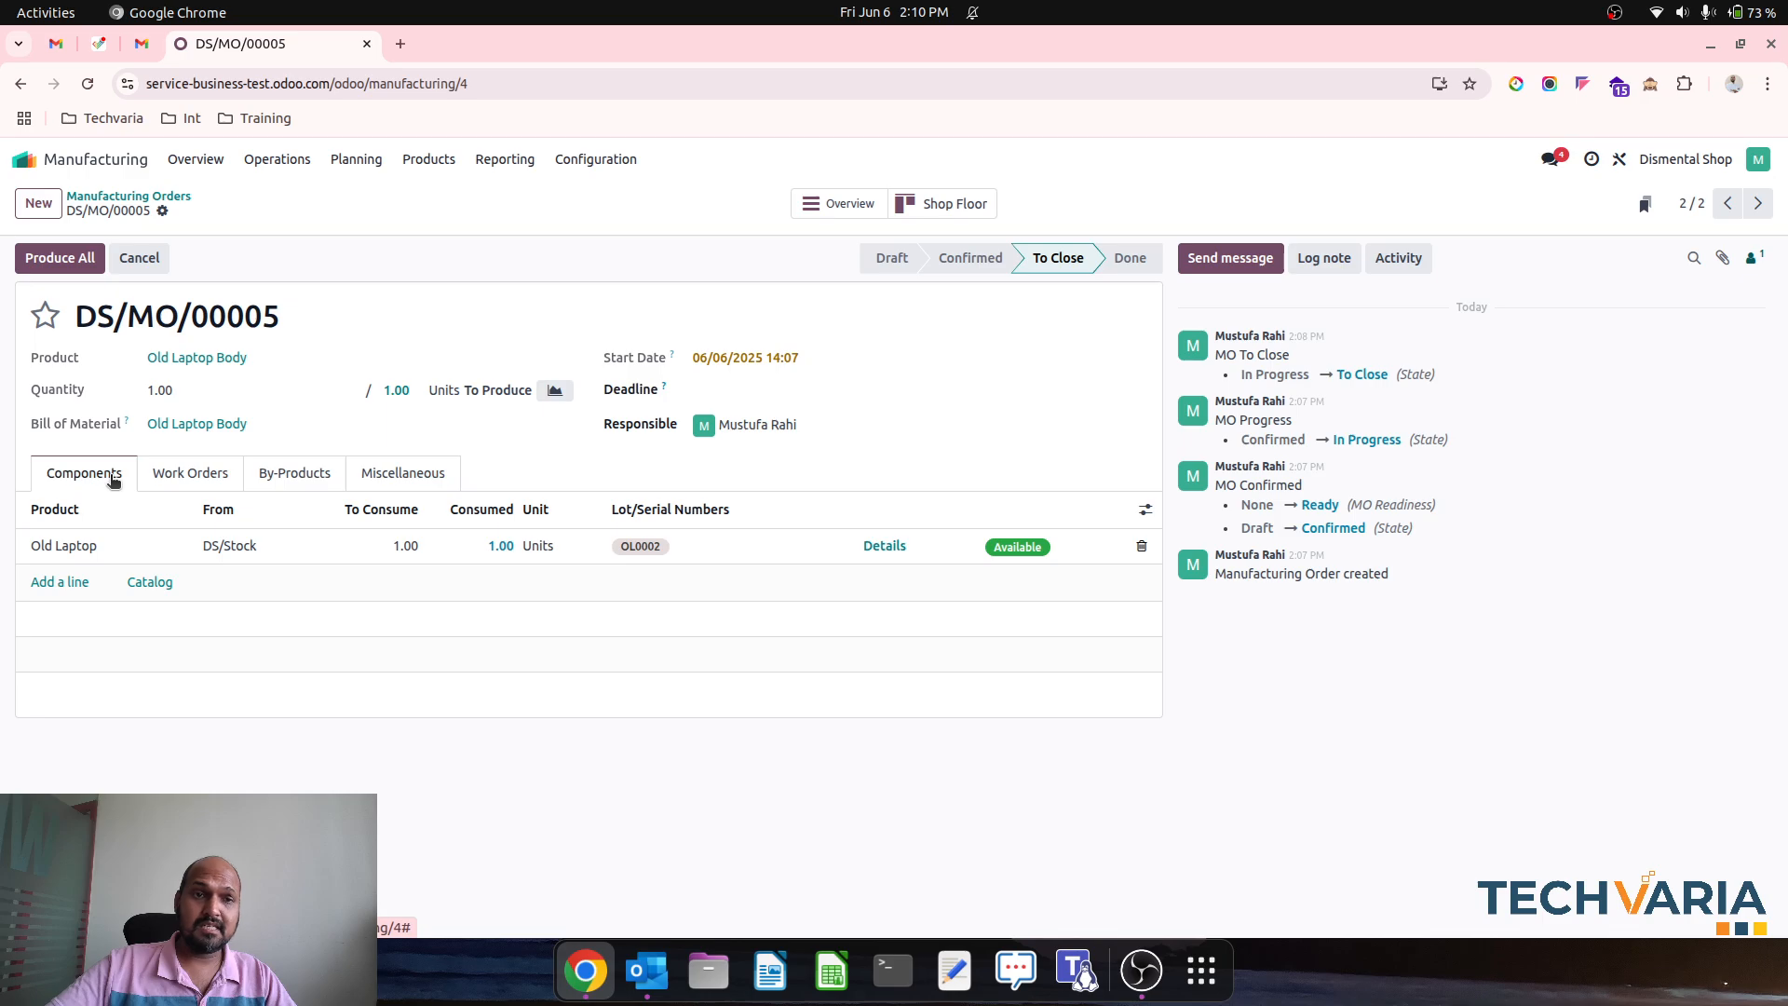
click(286, 476)
click(84, 473)
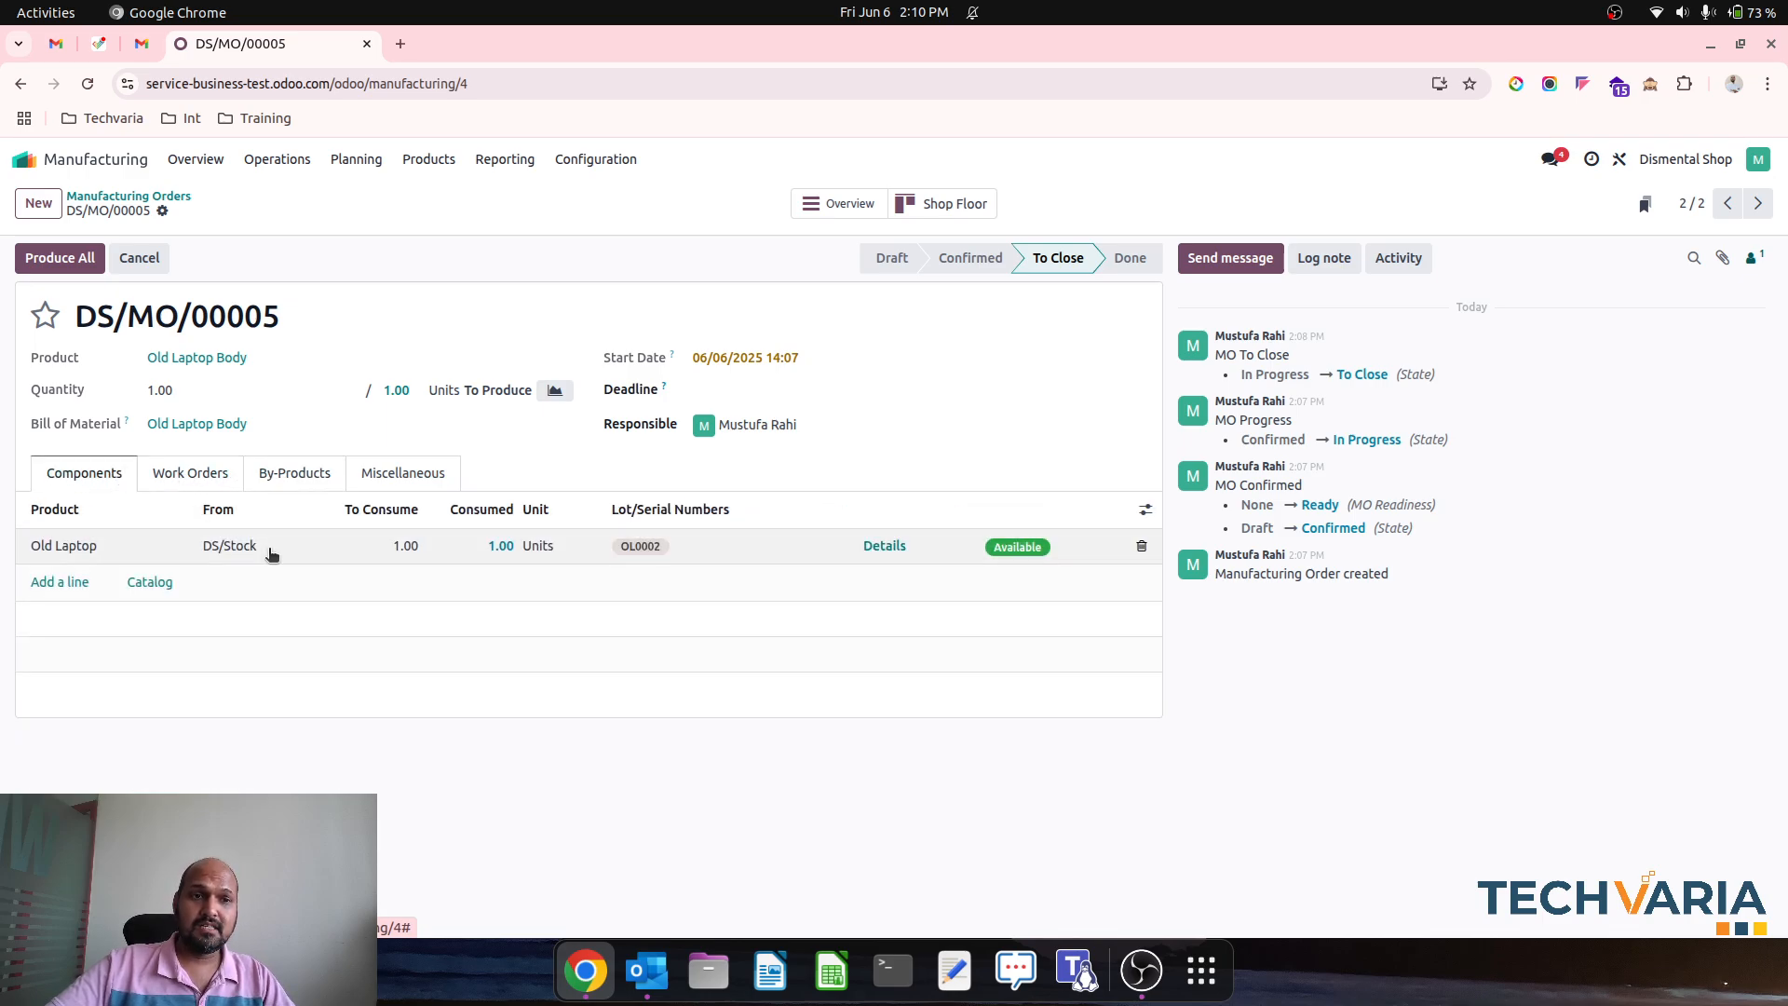
click(86, 261)
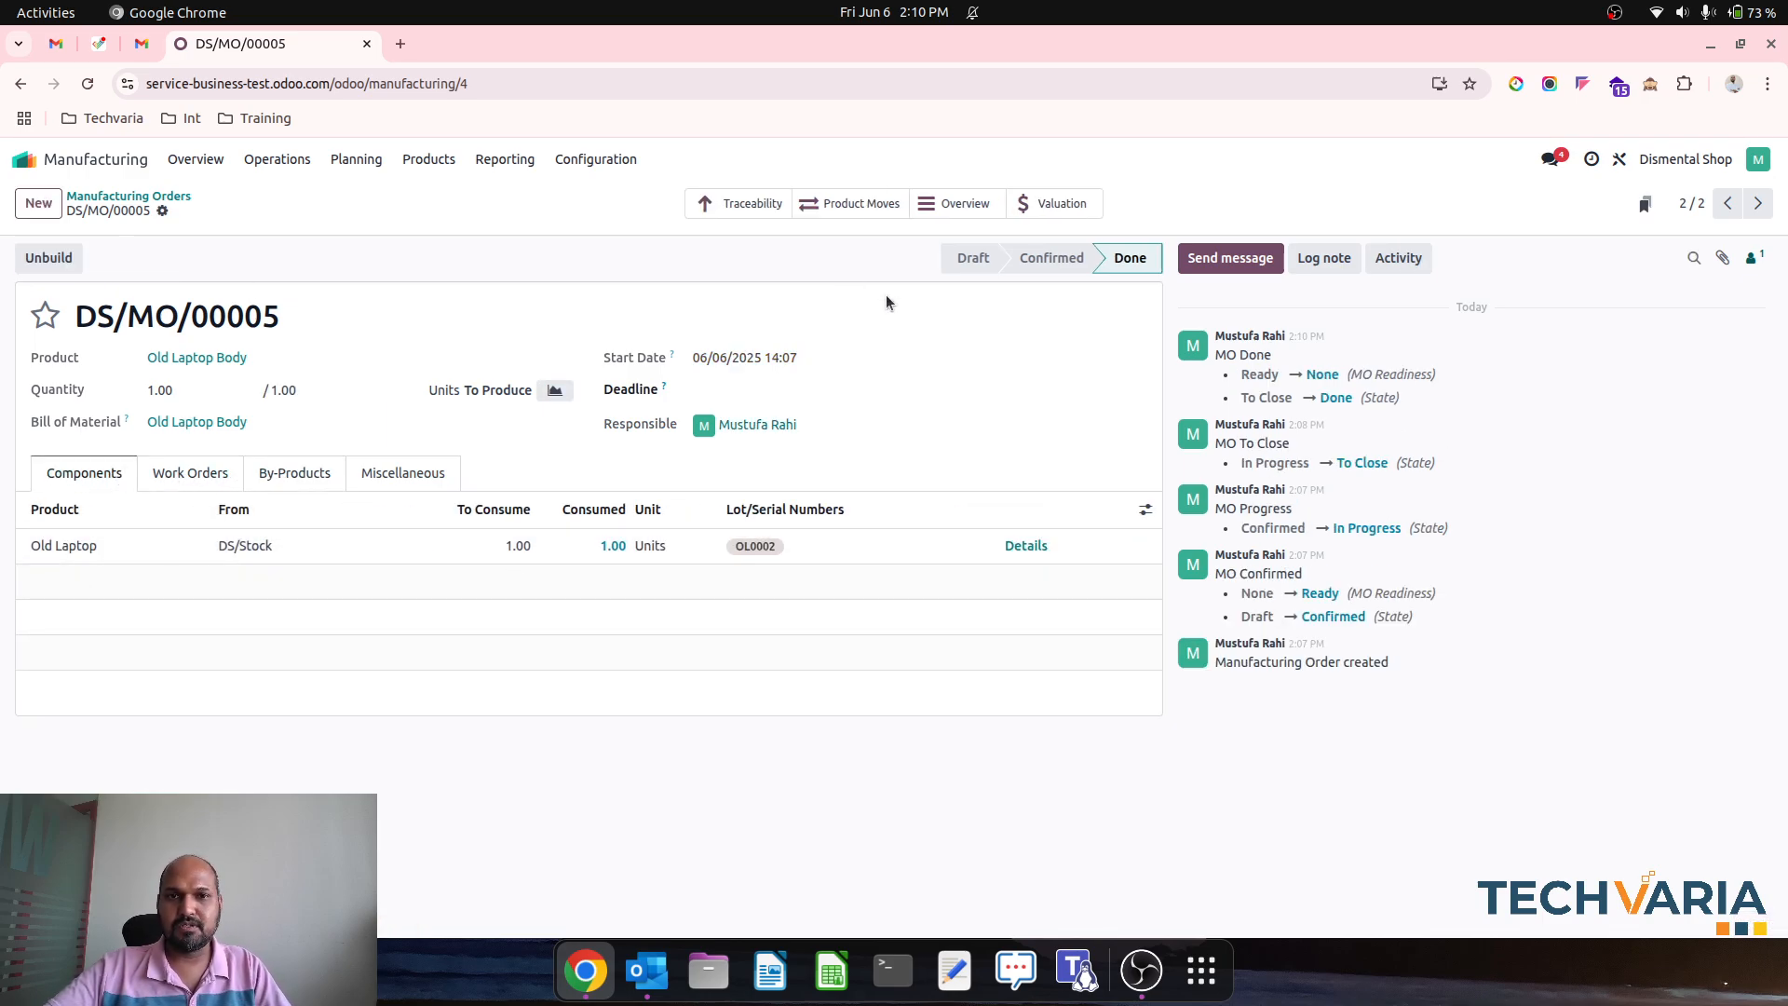
Review the completed order's product moves and check the Old Laptop product record's stock and cost.
click(849, 203)
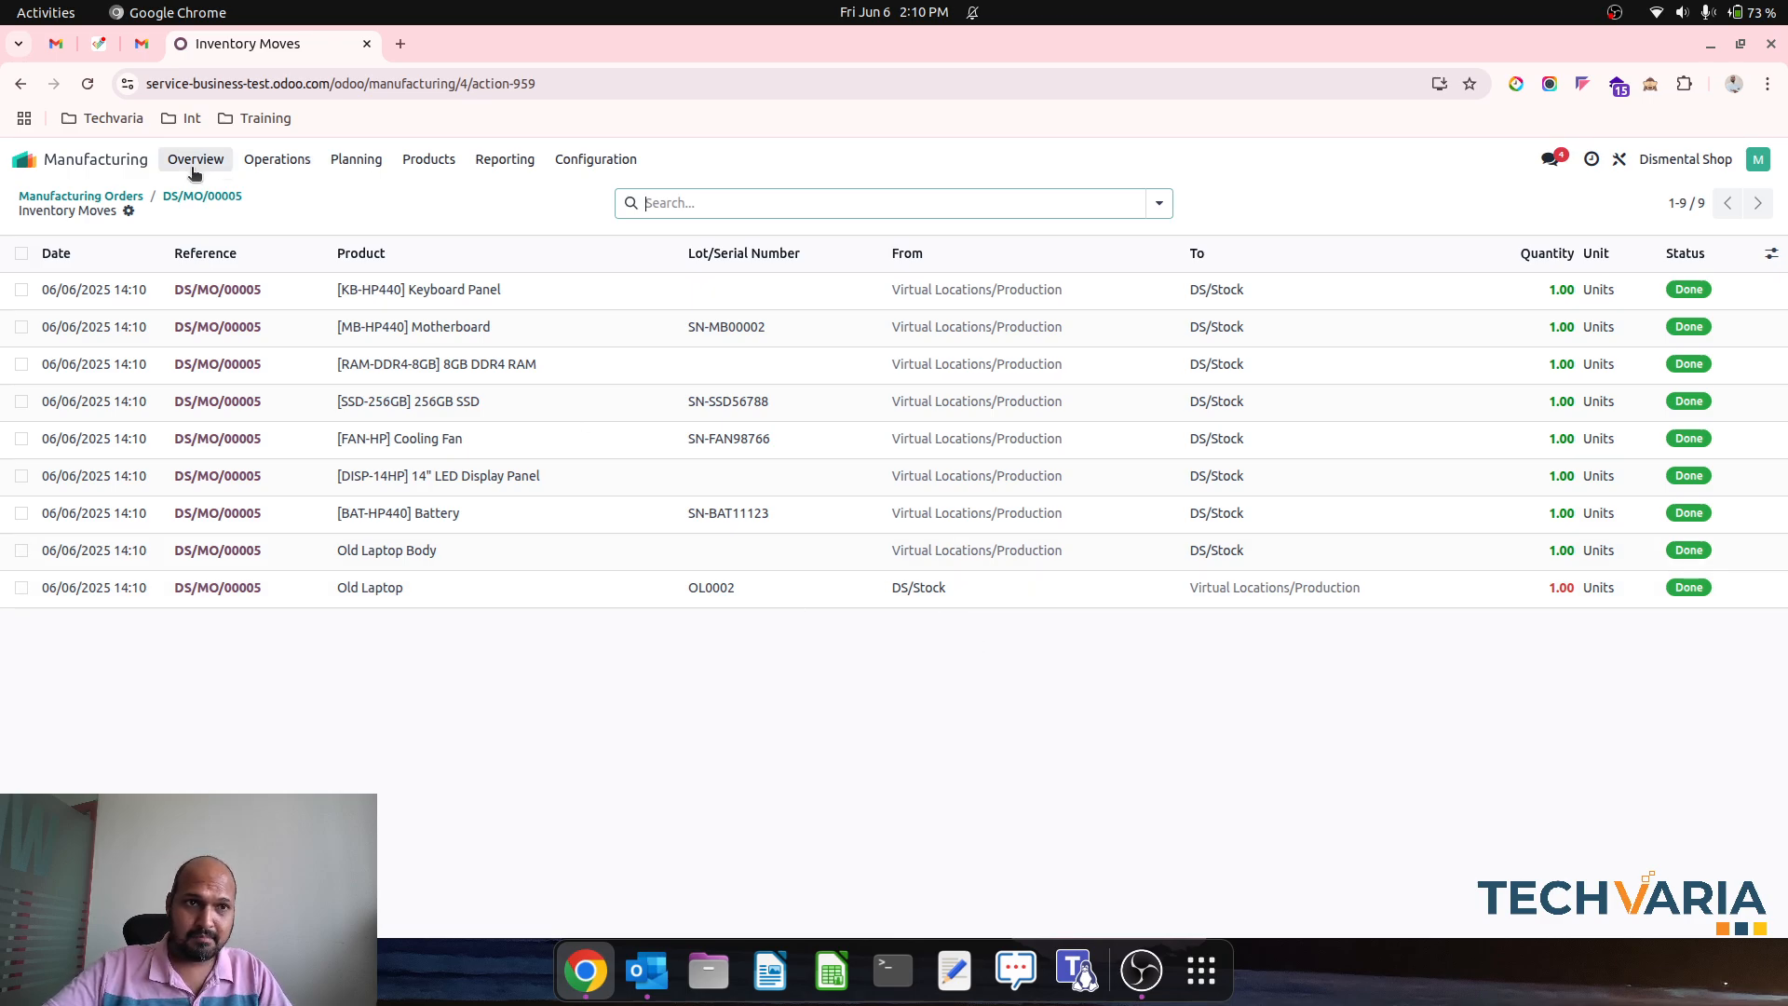
click(425, 161)
click(431, 192)
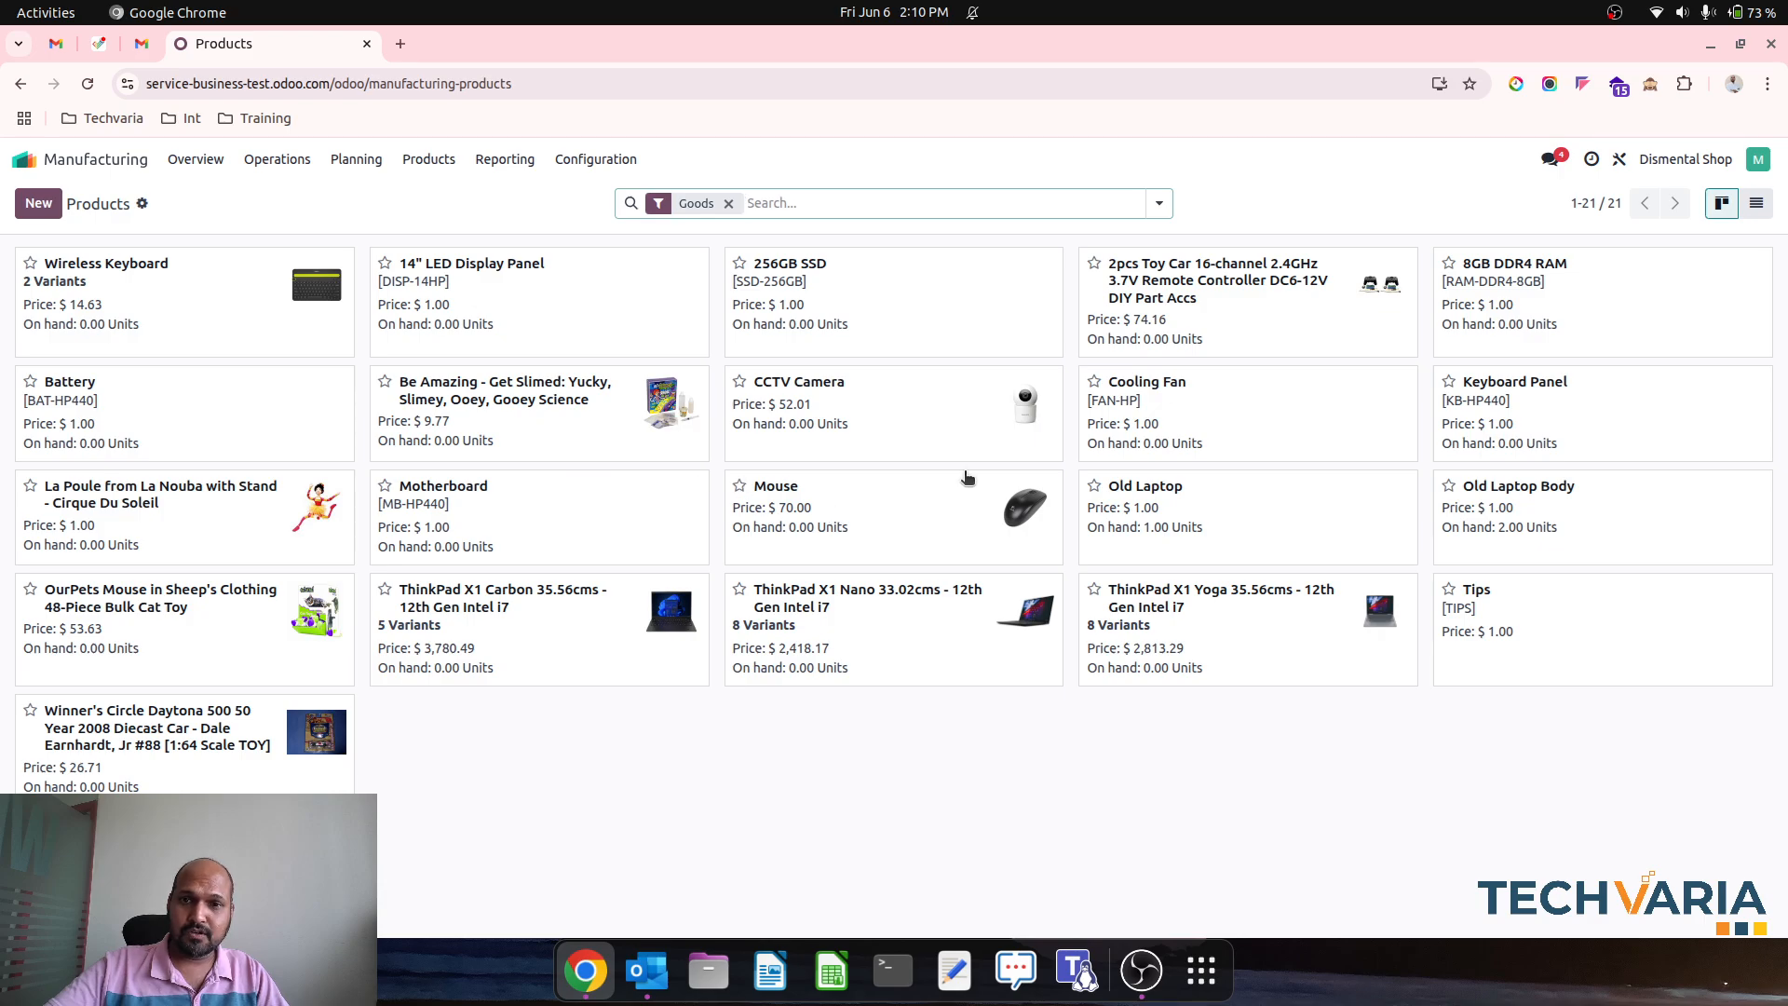
click(1206, 510)
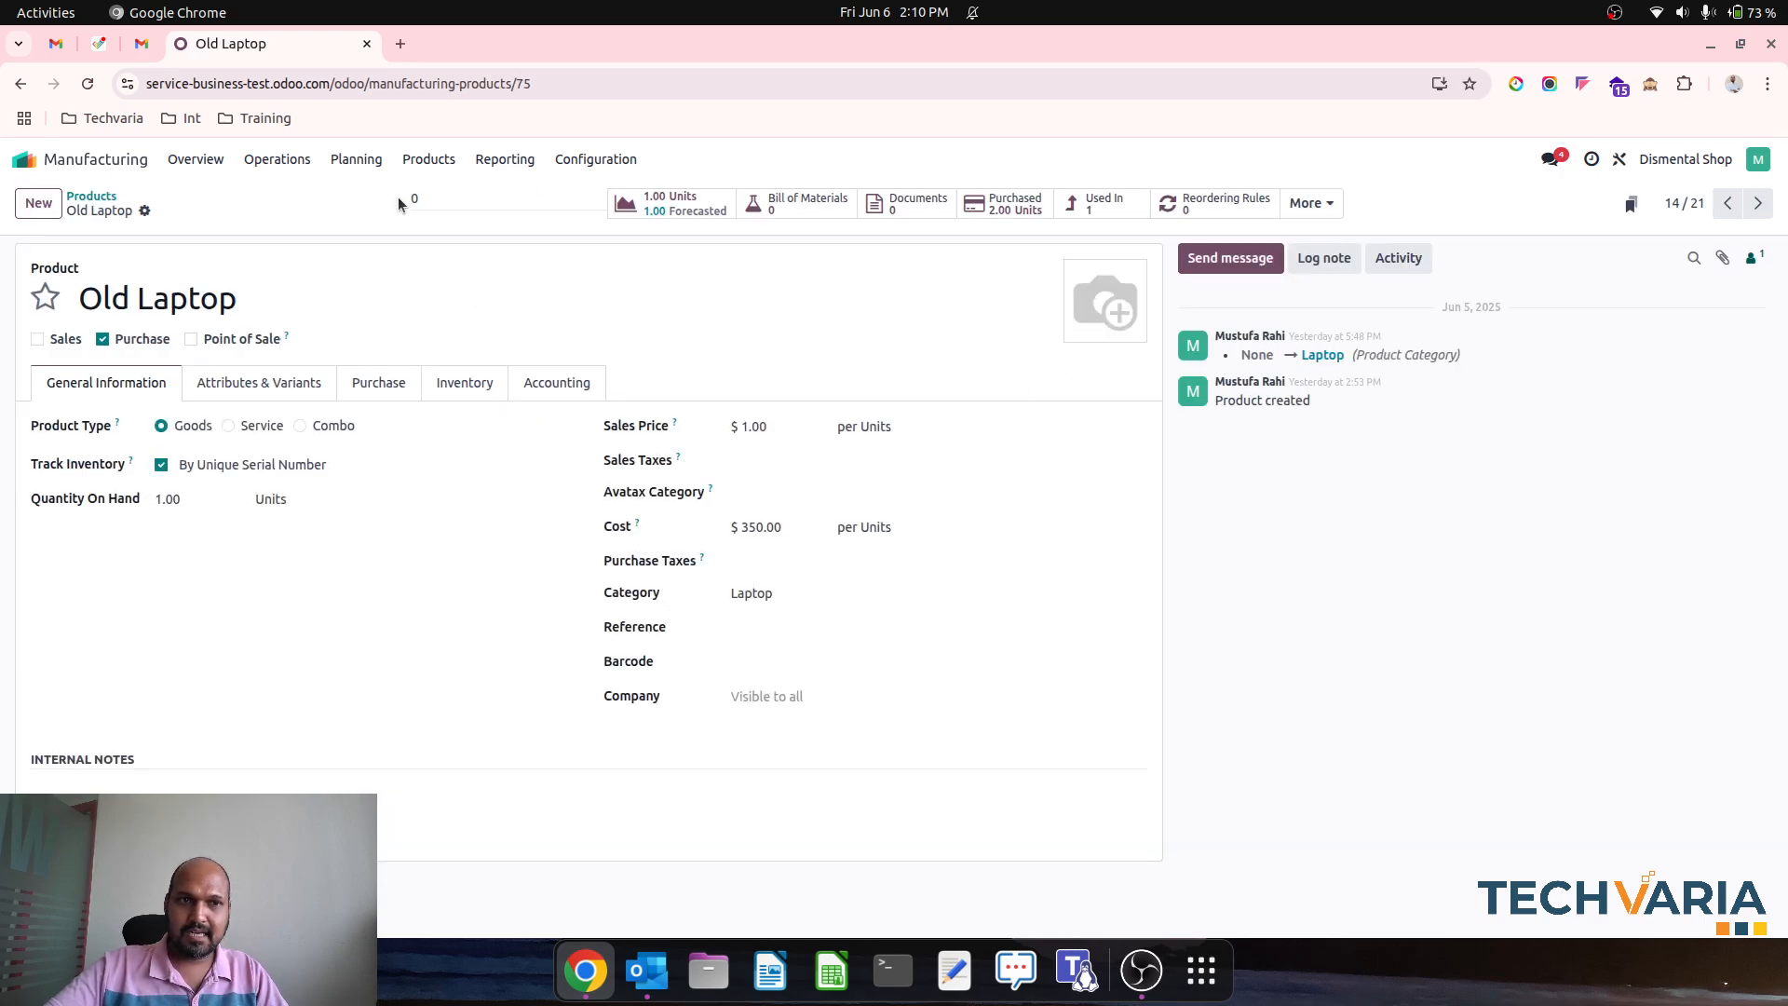
click(93, 195)
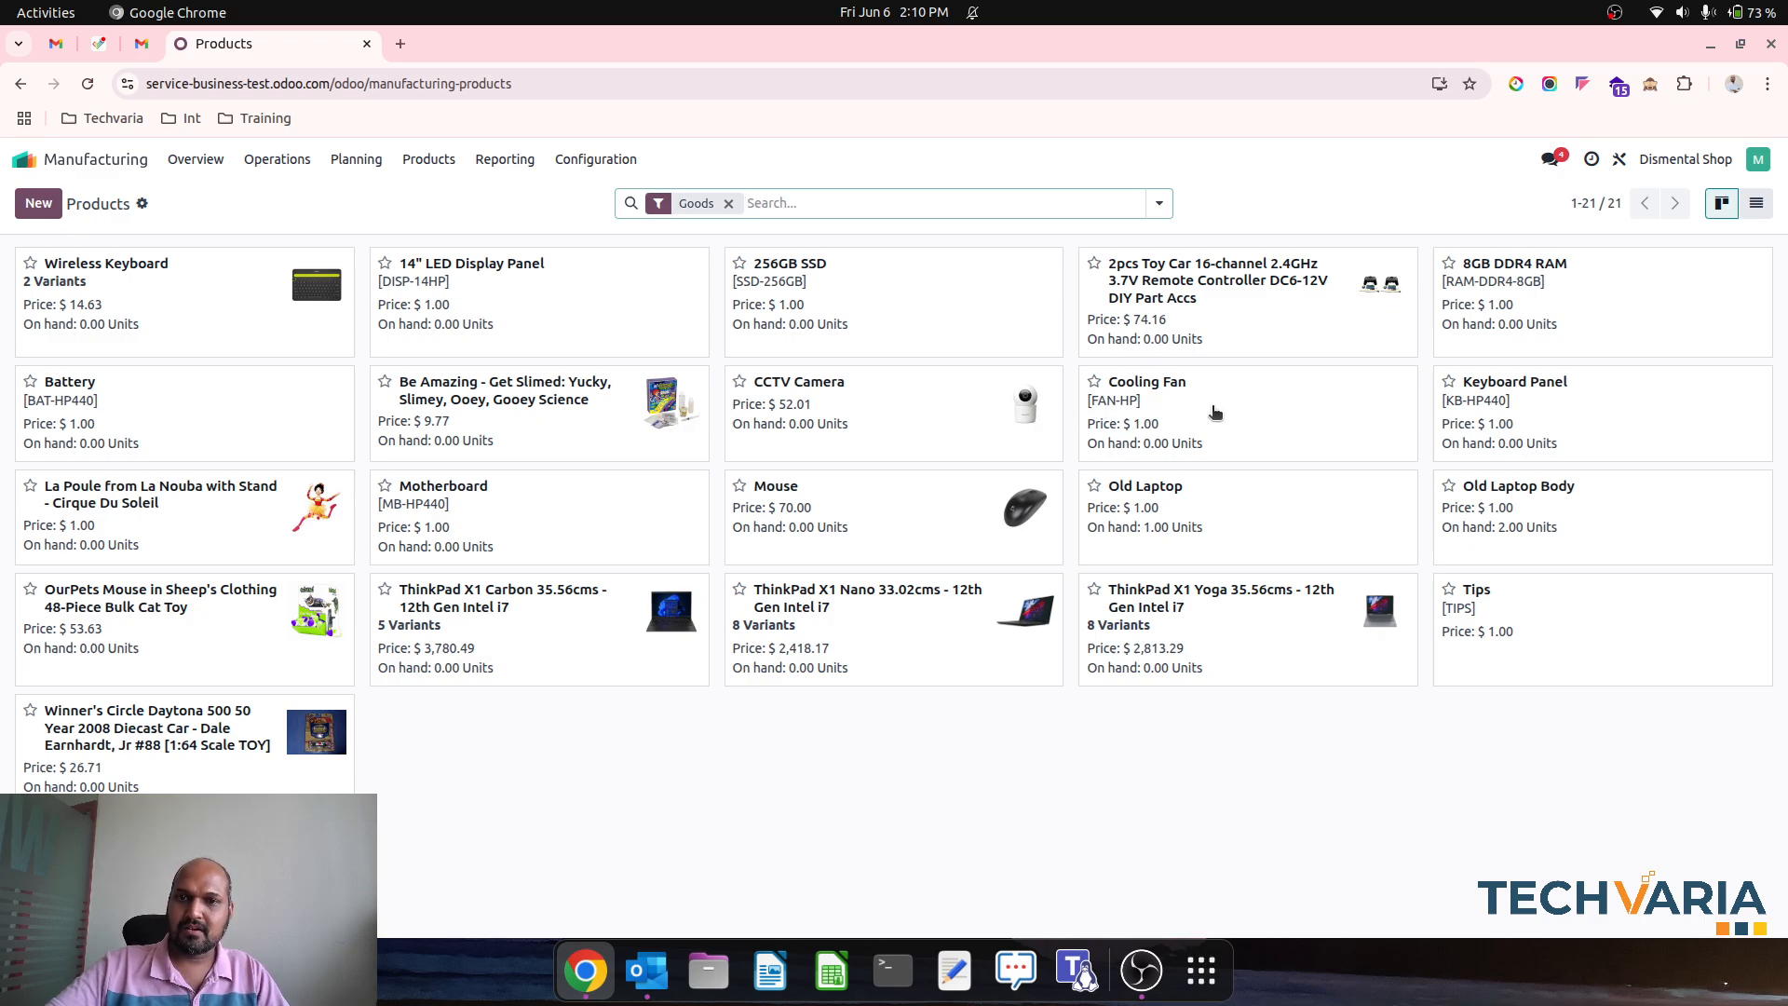
Check the cost and quantity on hand on the Cooling Fan and 256GB SSD product records.
click(1170, 431)
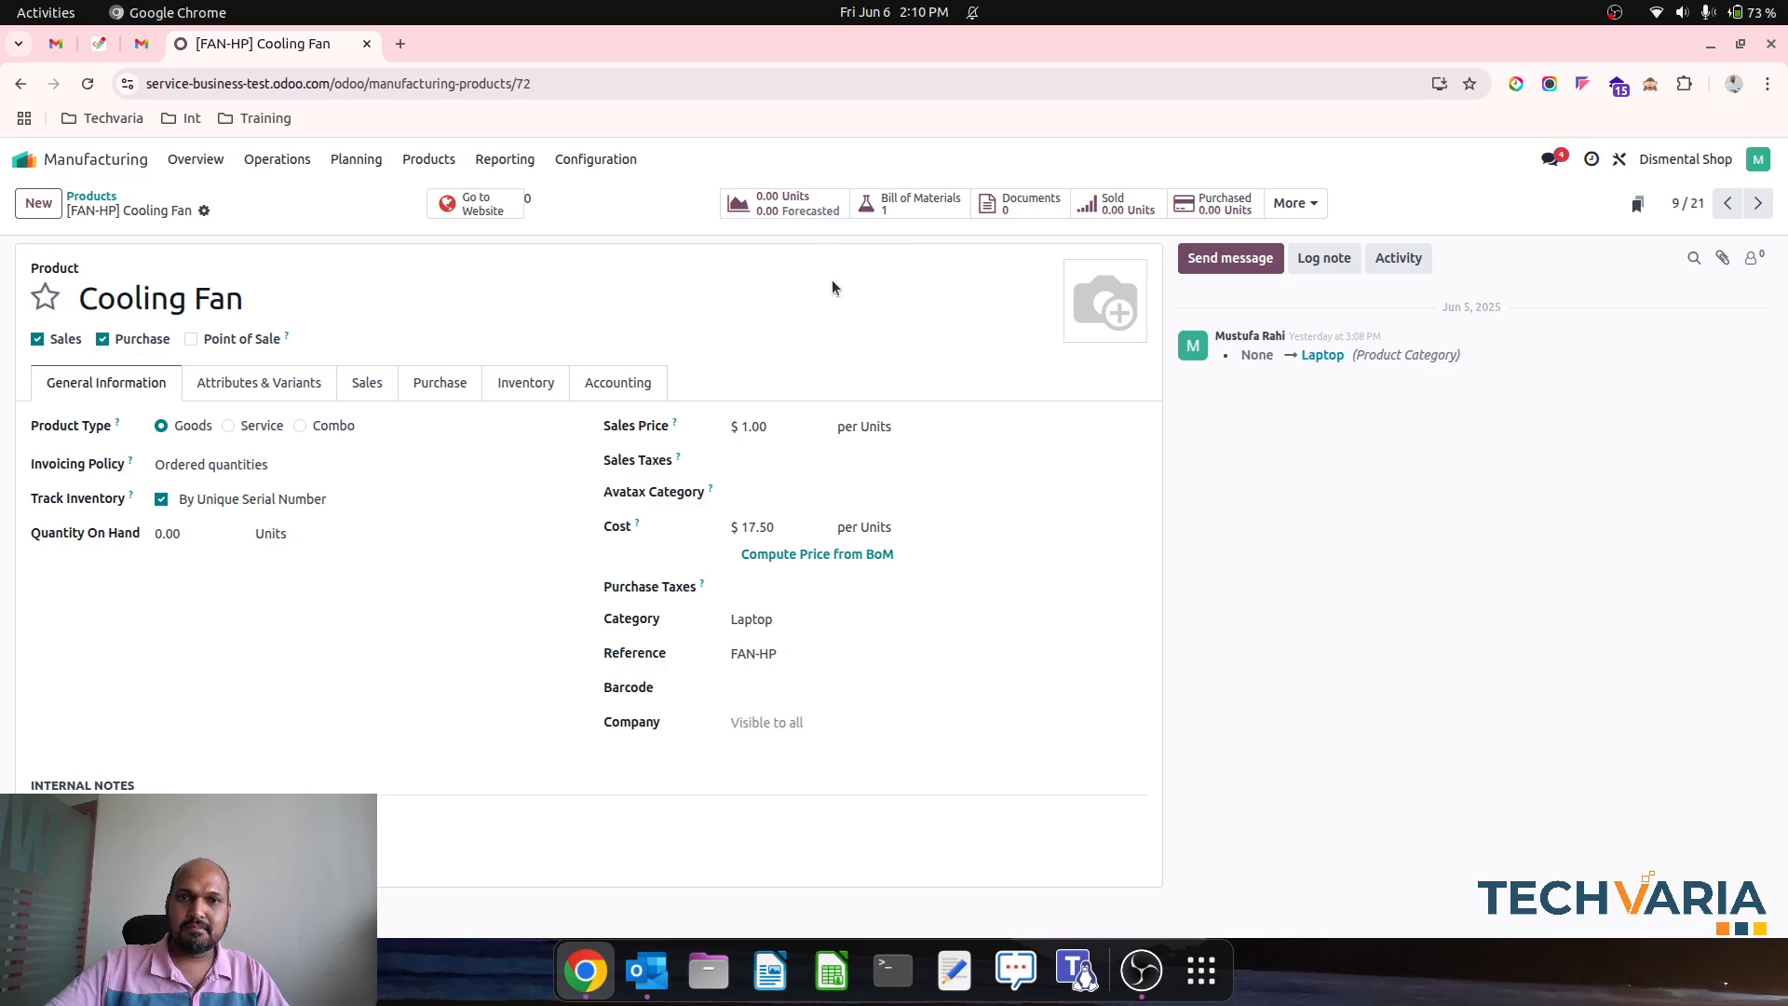
click(298, 380)
click(106, 383)
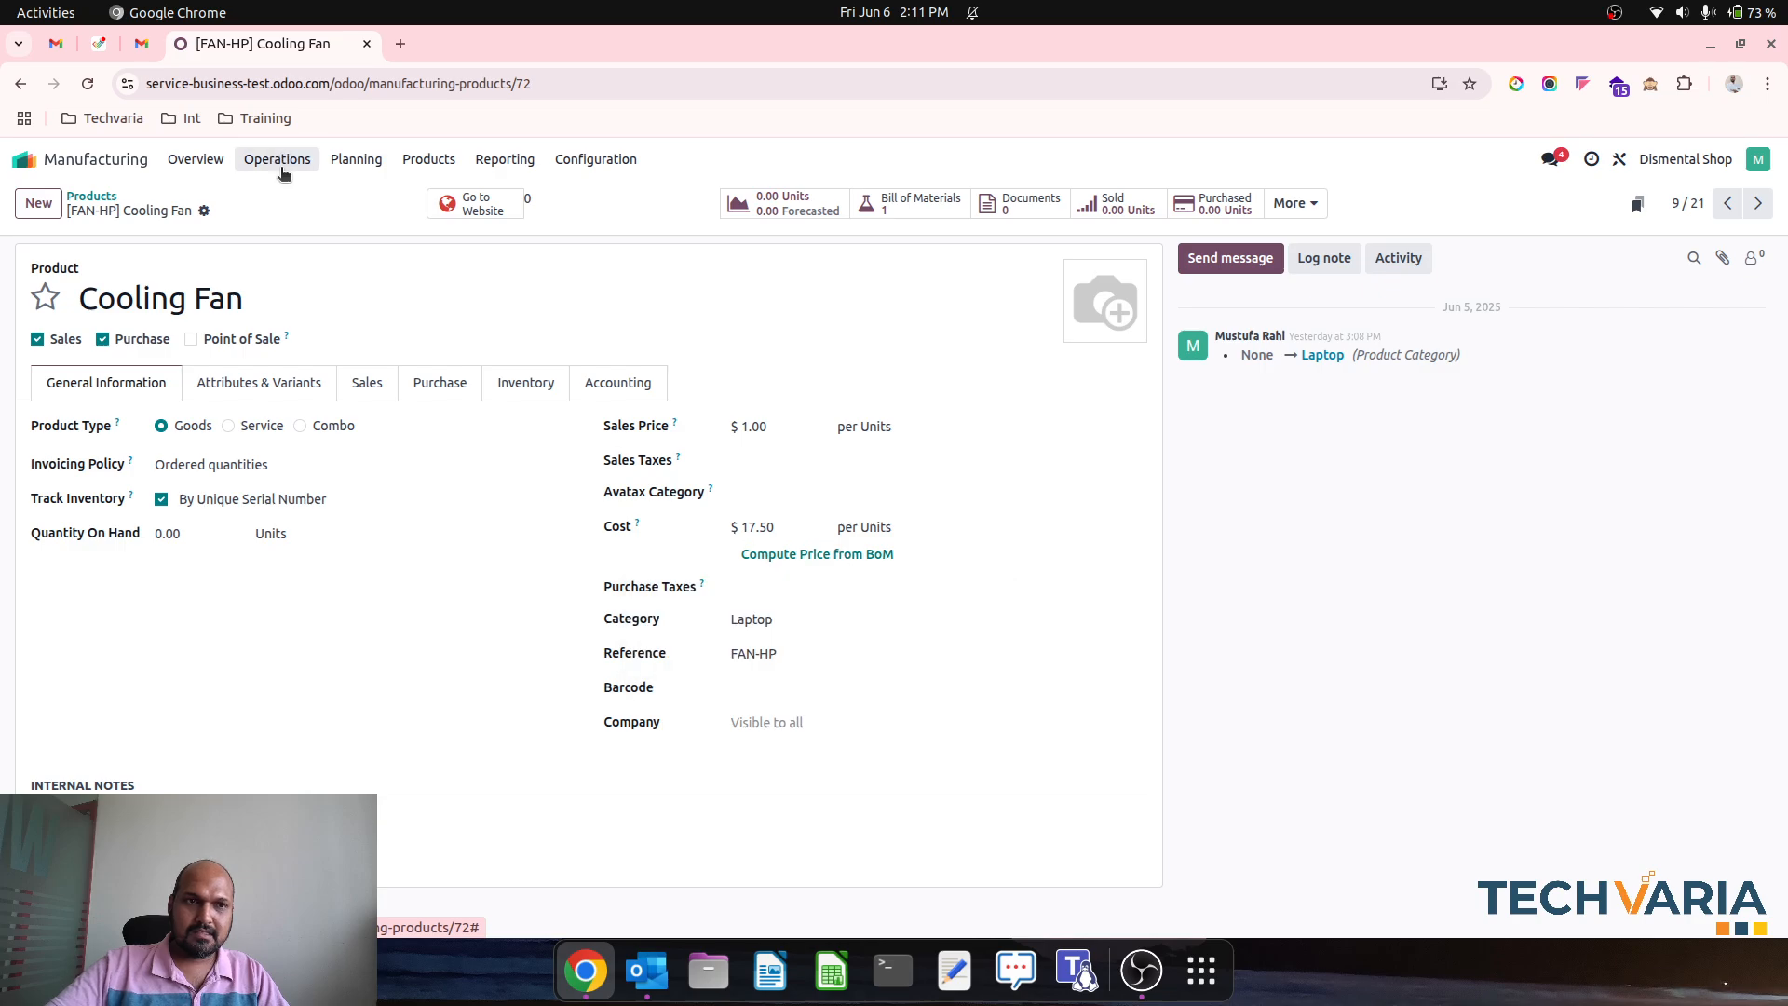
click(97, 196)
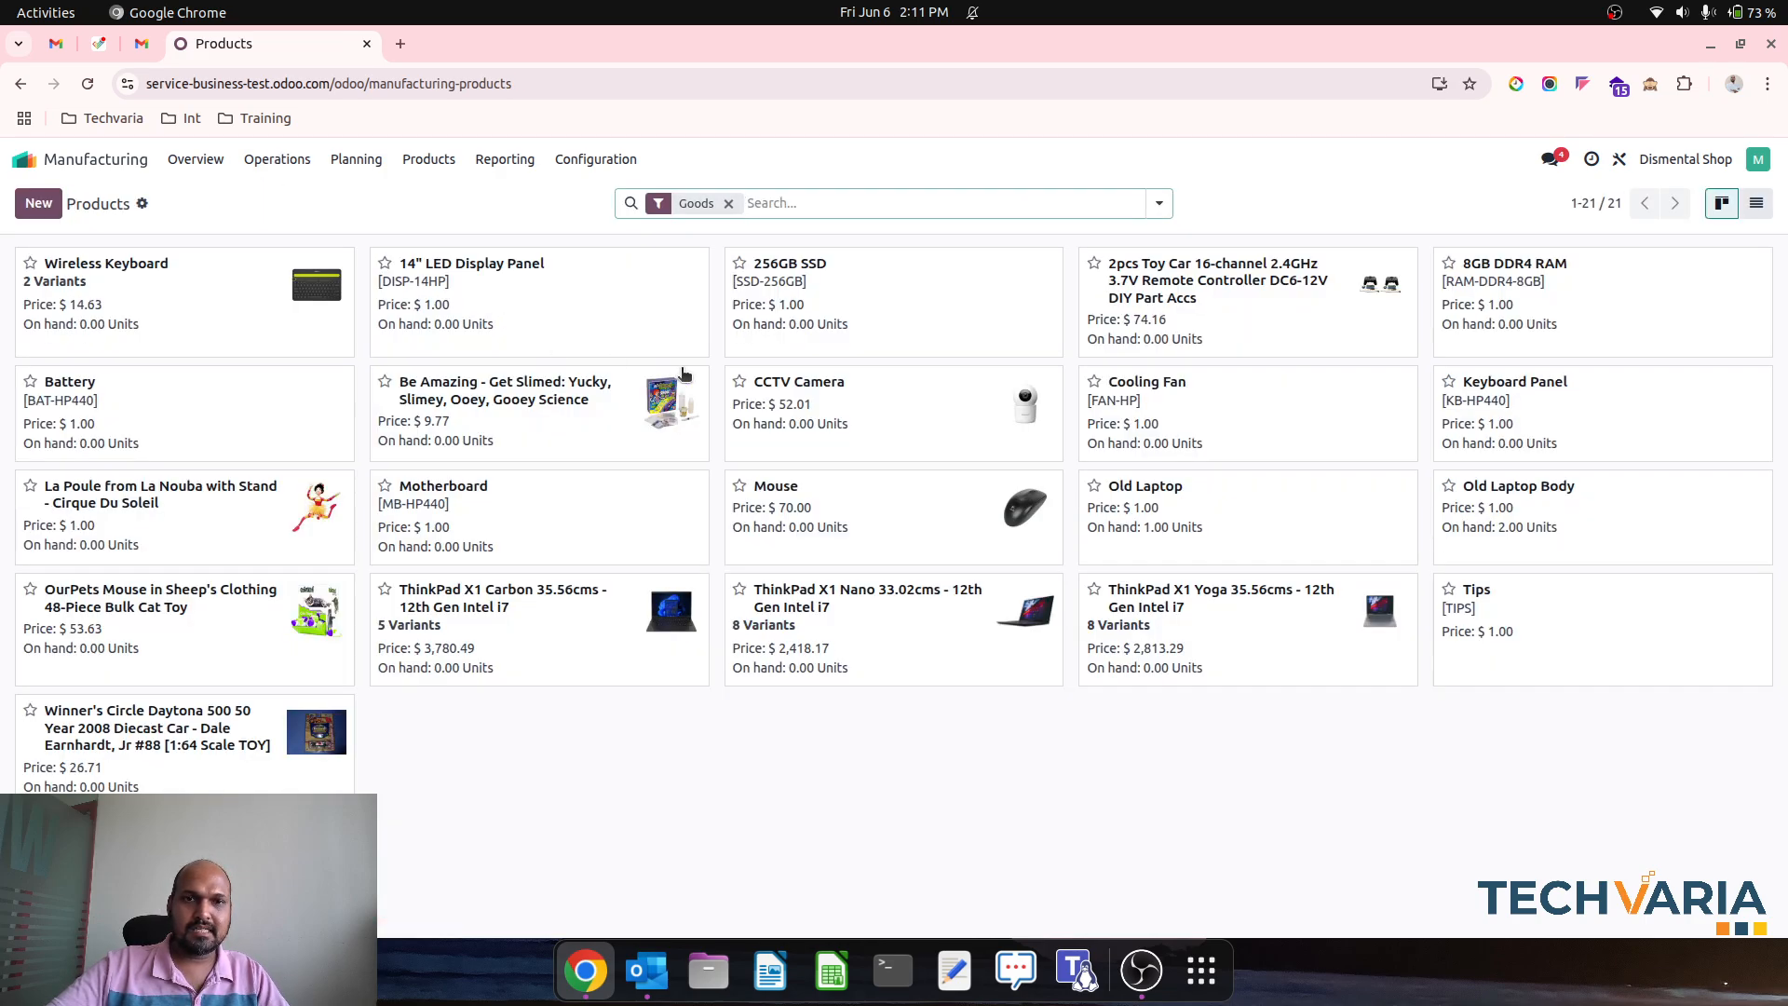
click(832, 323)
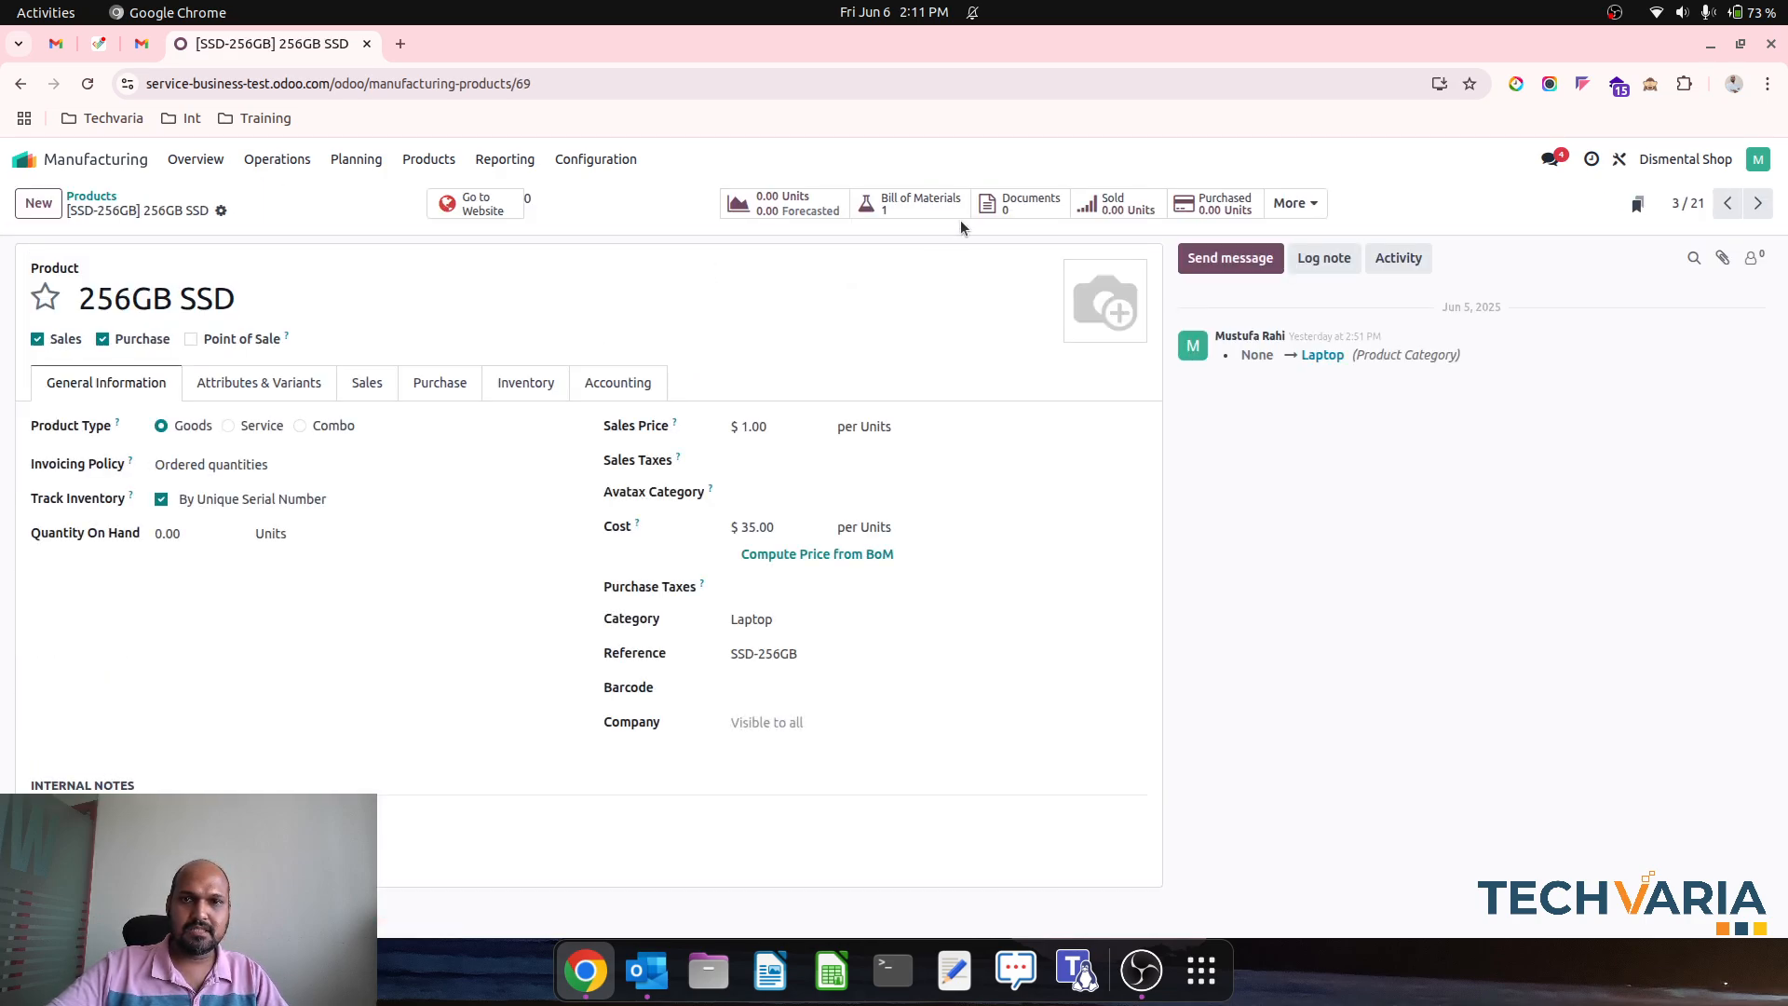
click(90, 196)
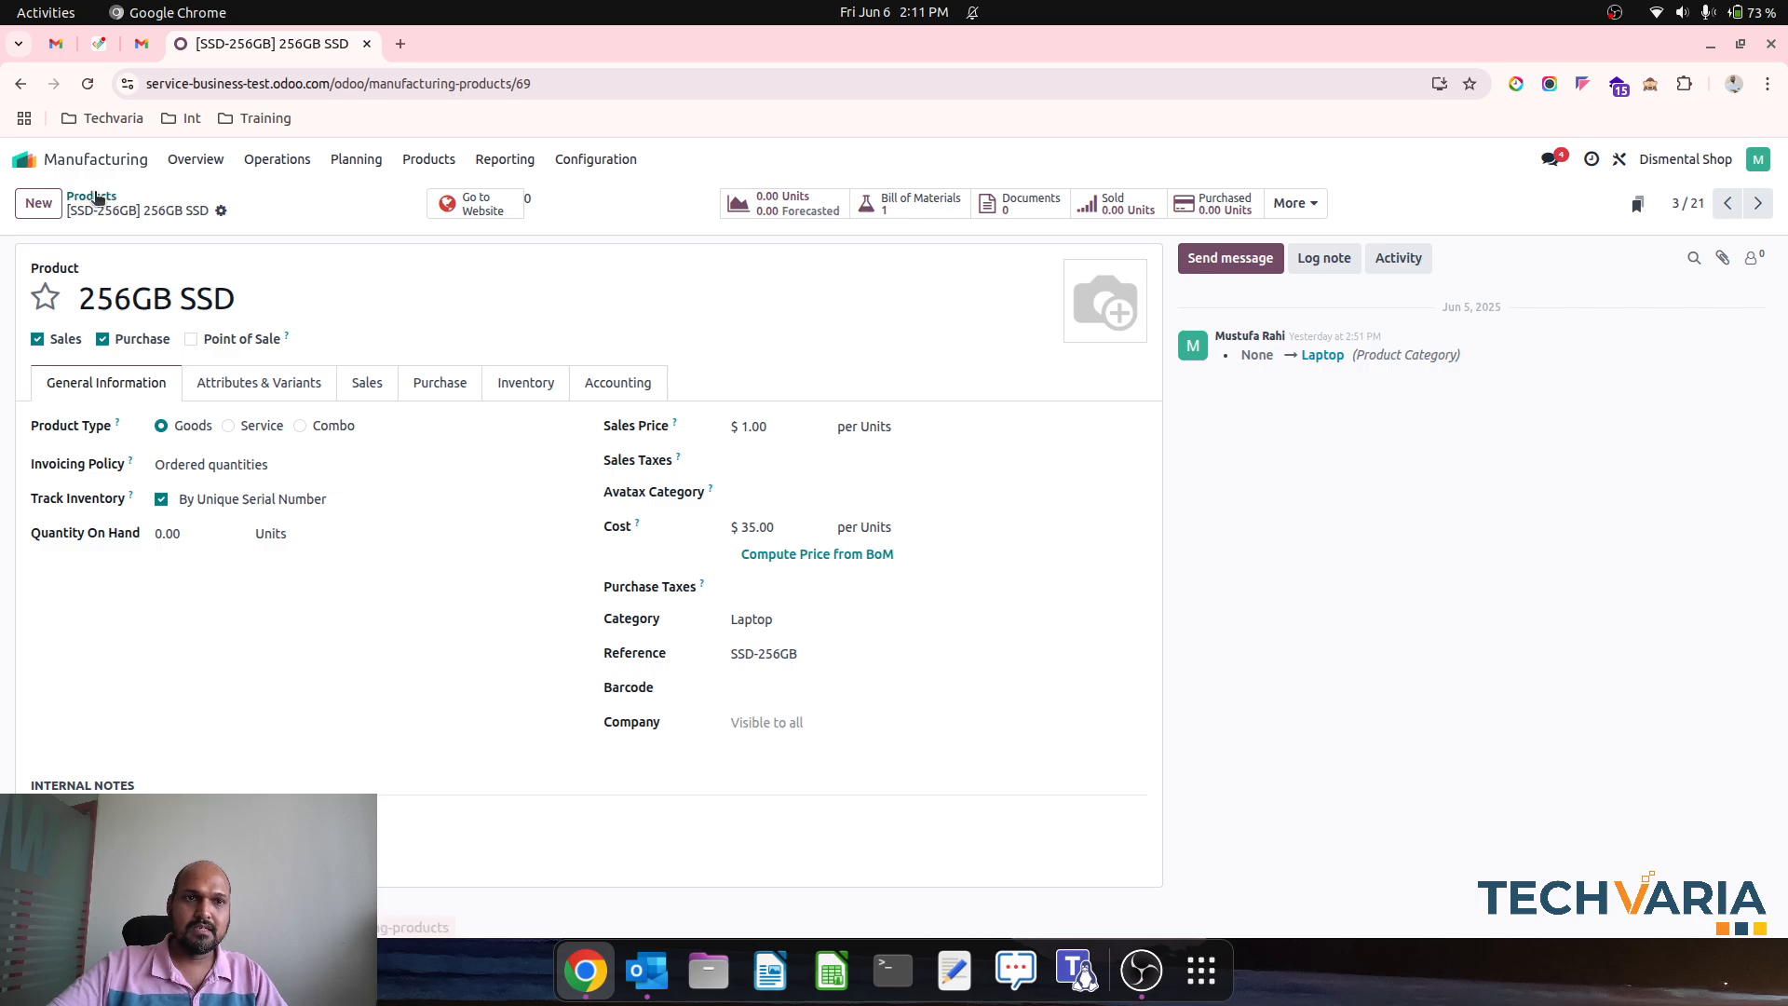
Look at draft order DS/MO/00004, remove the To Do filter from the manufacturing orders, and review the product moves of DS/MO/00005.
click(277, 159)
click(279, 197)
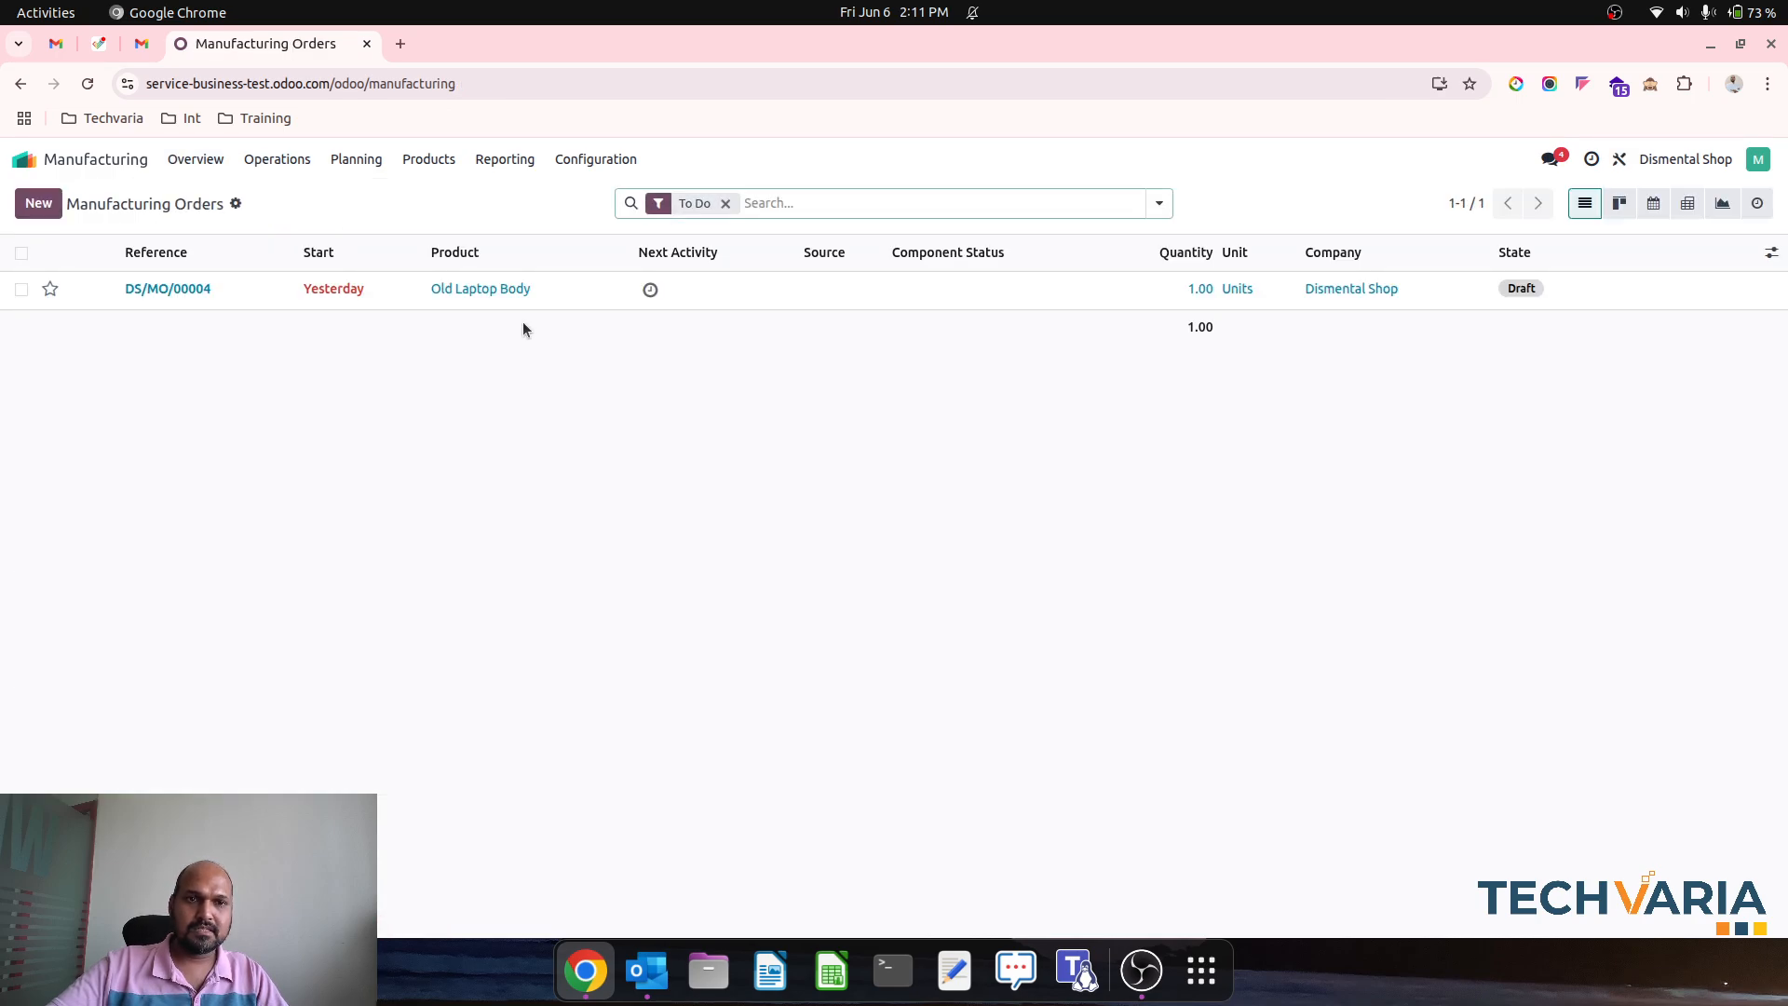
click(547, 294)
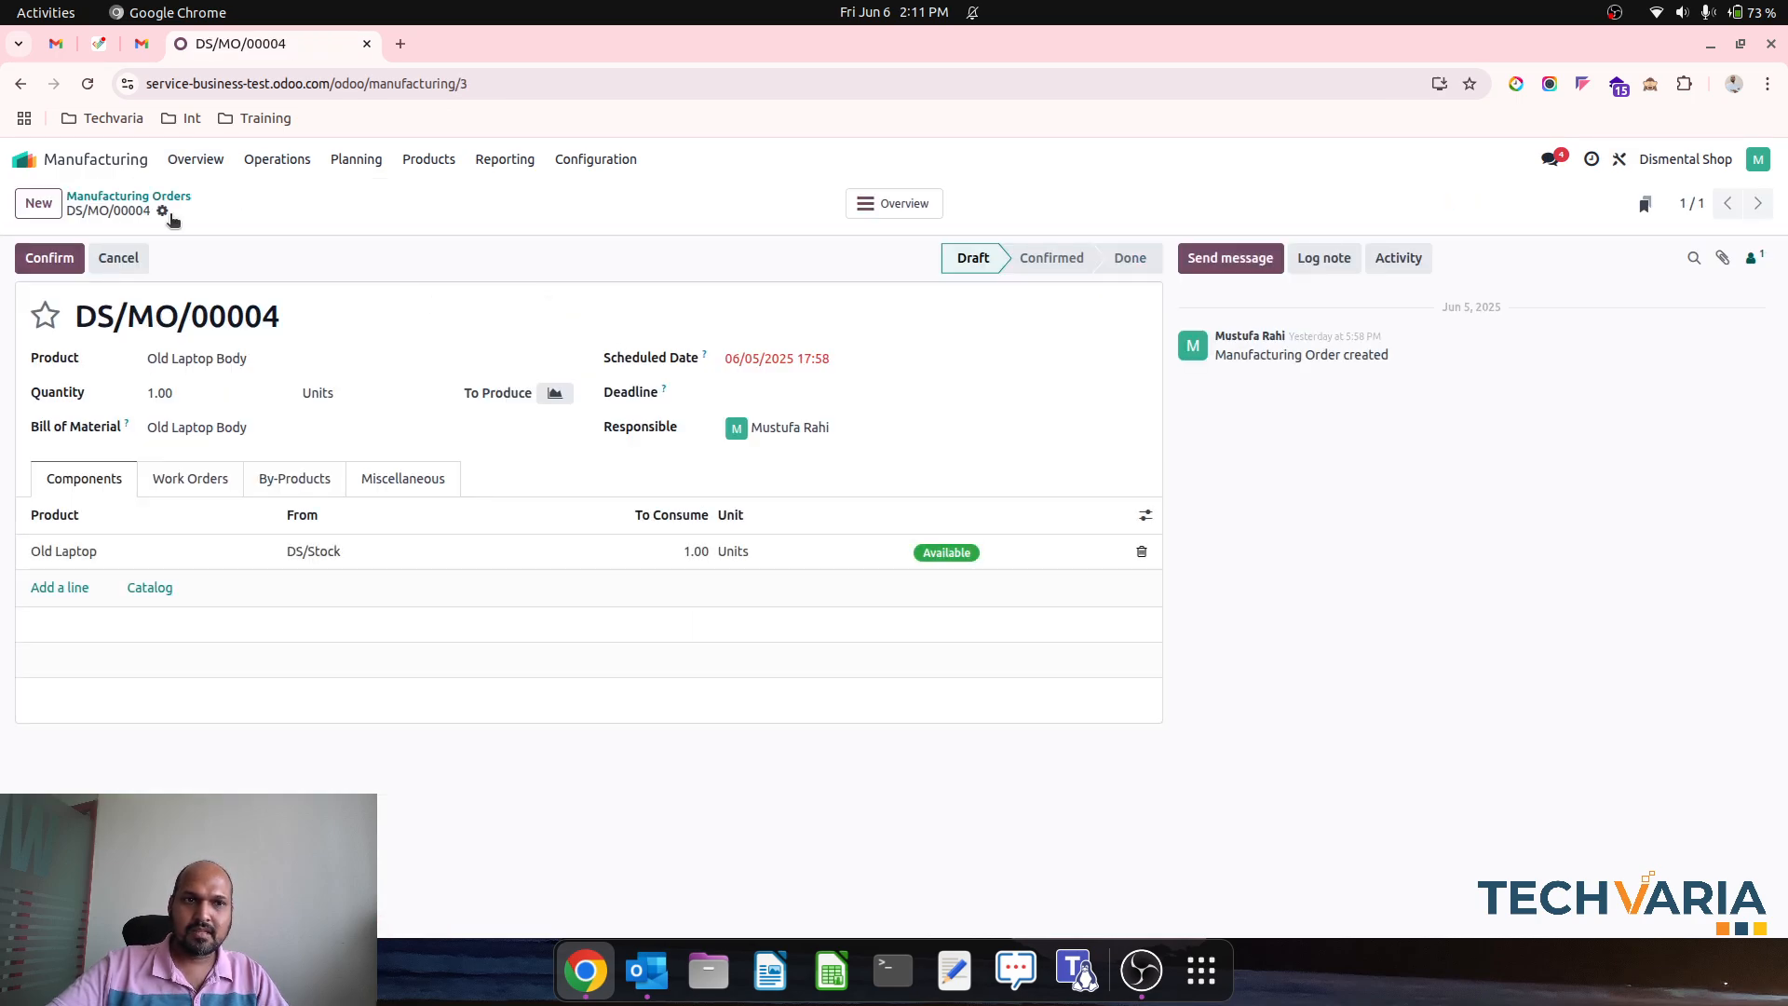
click(139, 196)
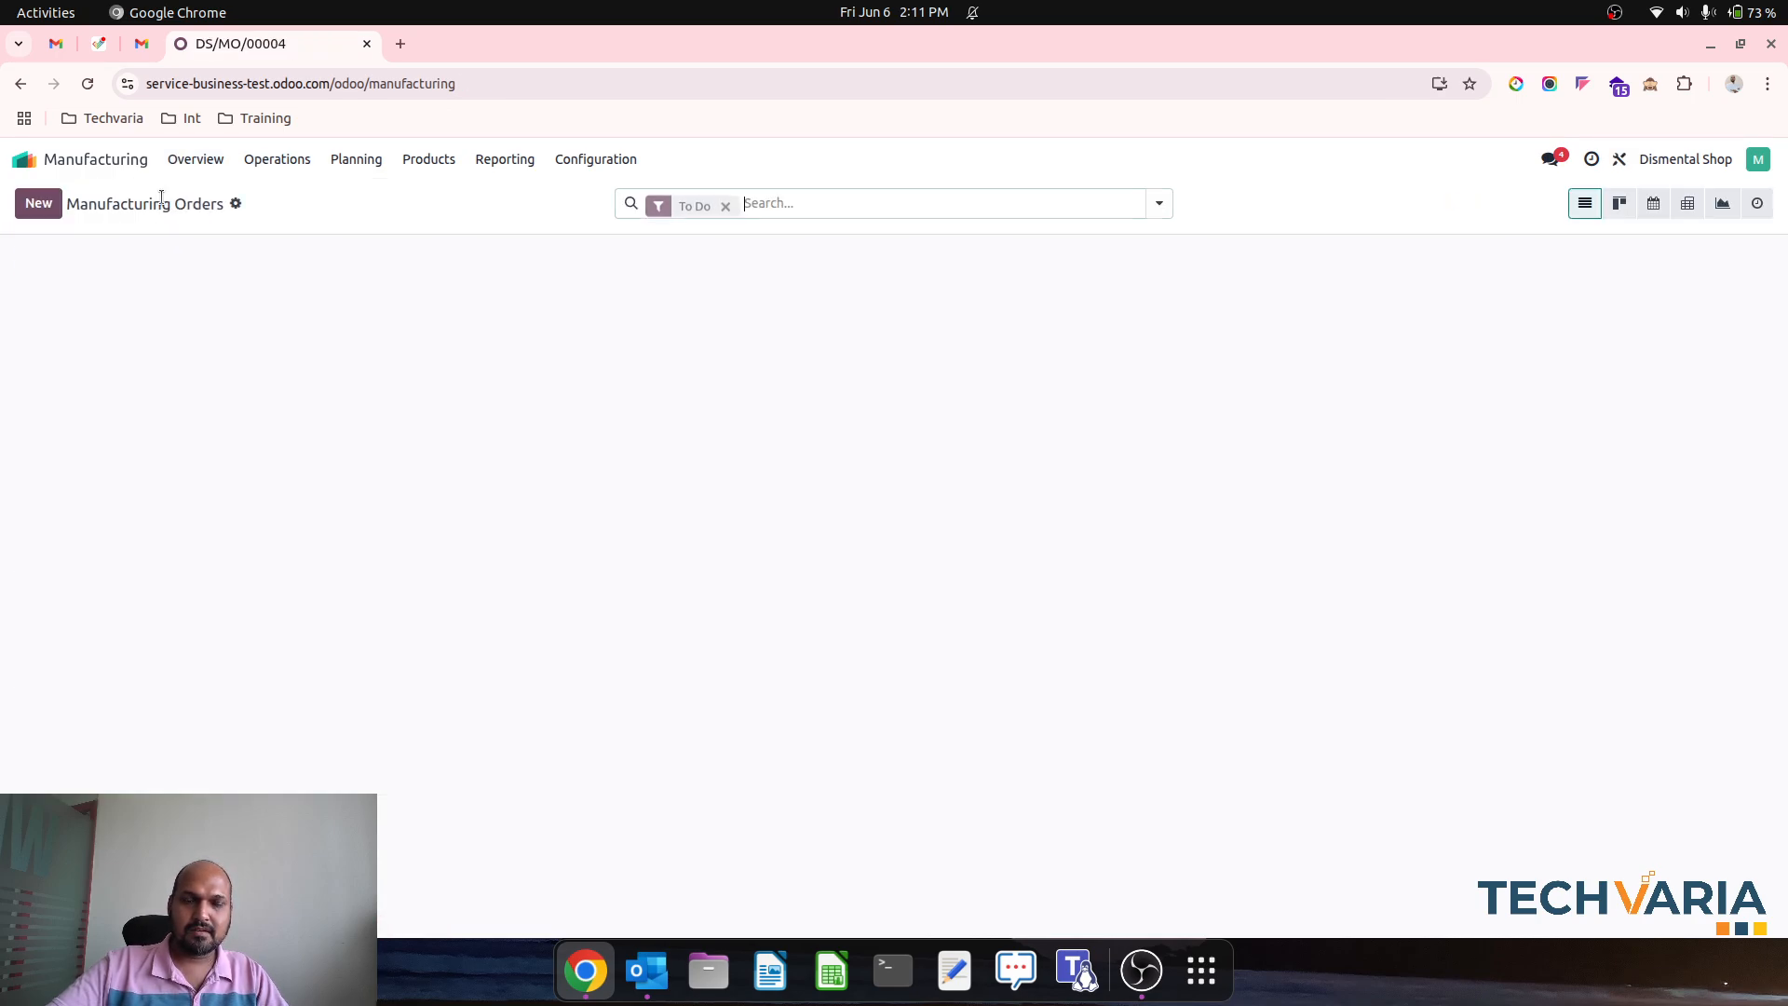
click(725, 203)
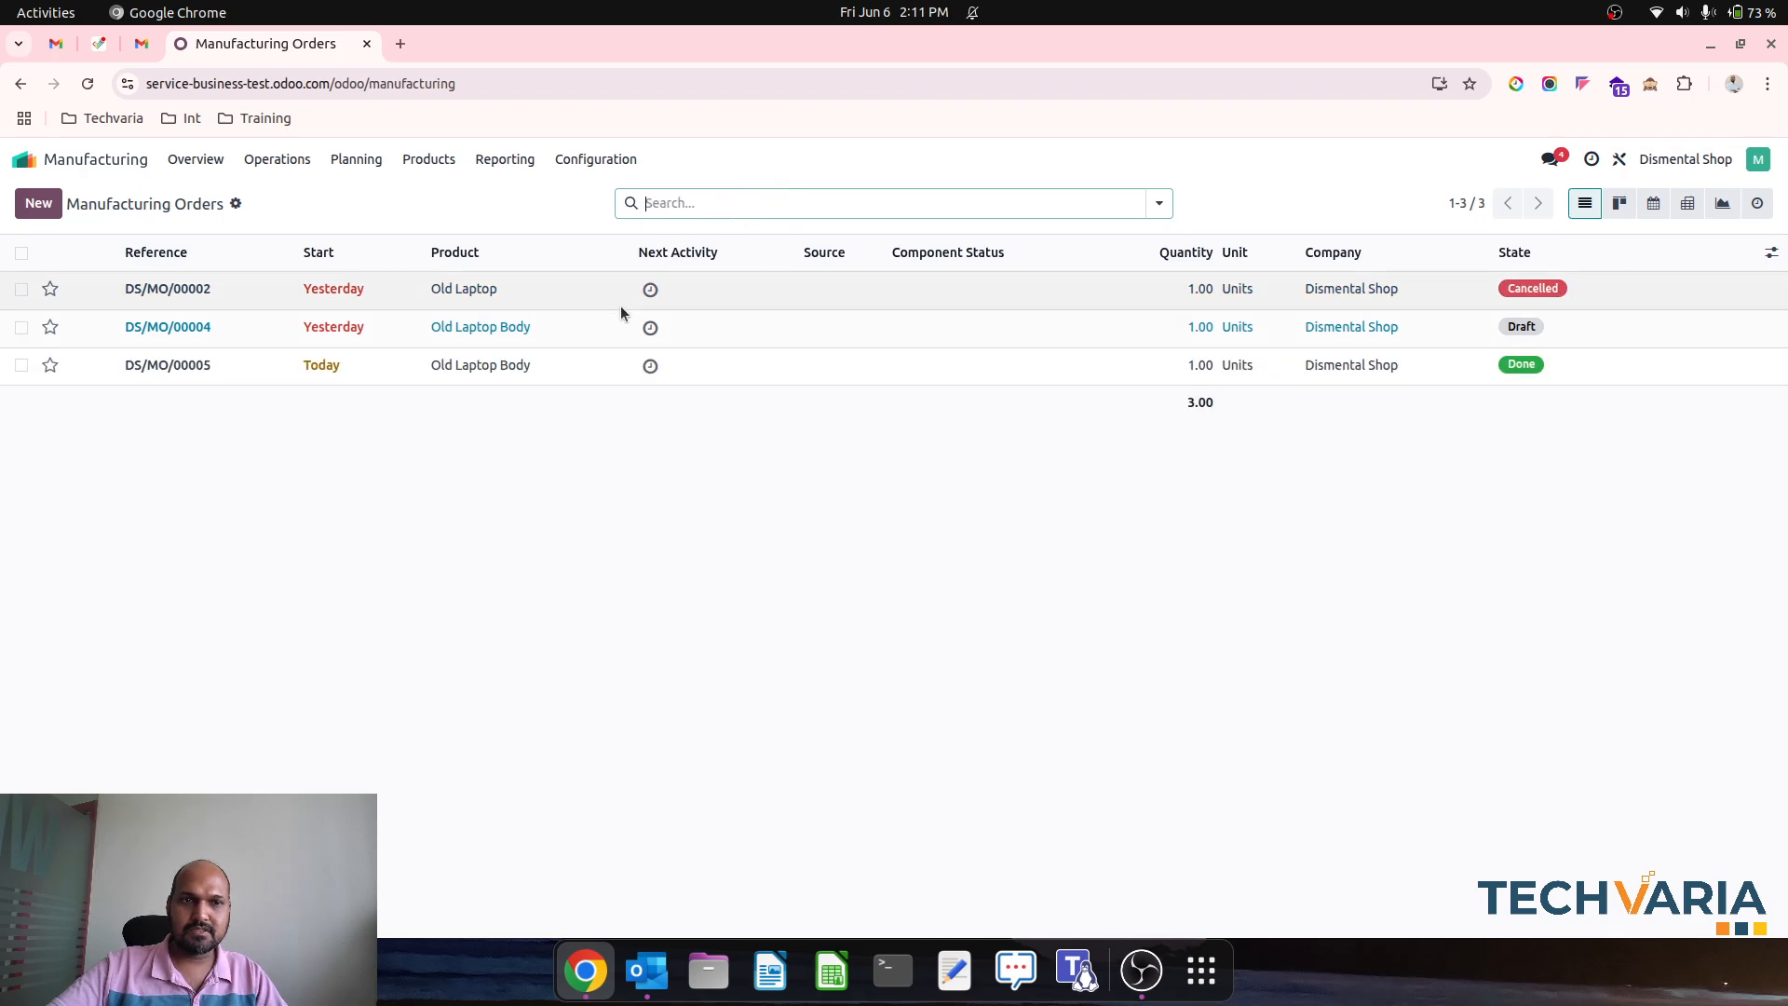
click(580, 366)
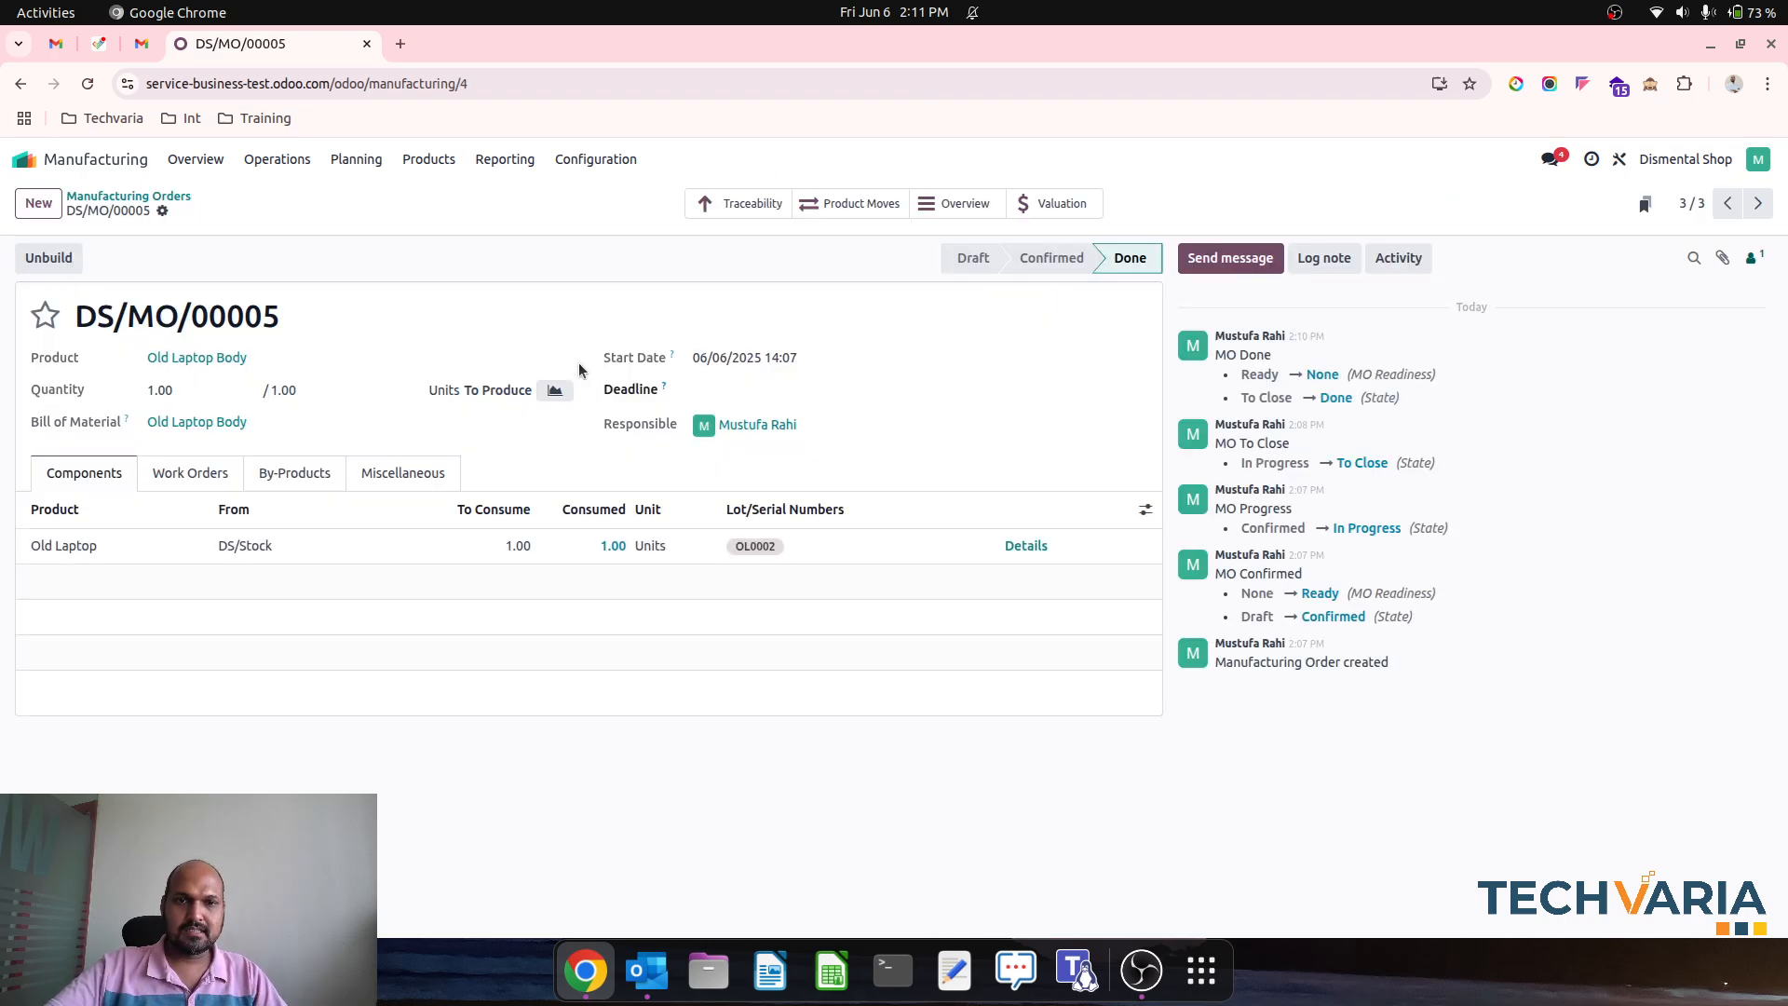
click(844, 209)
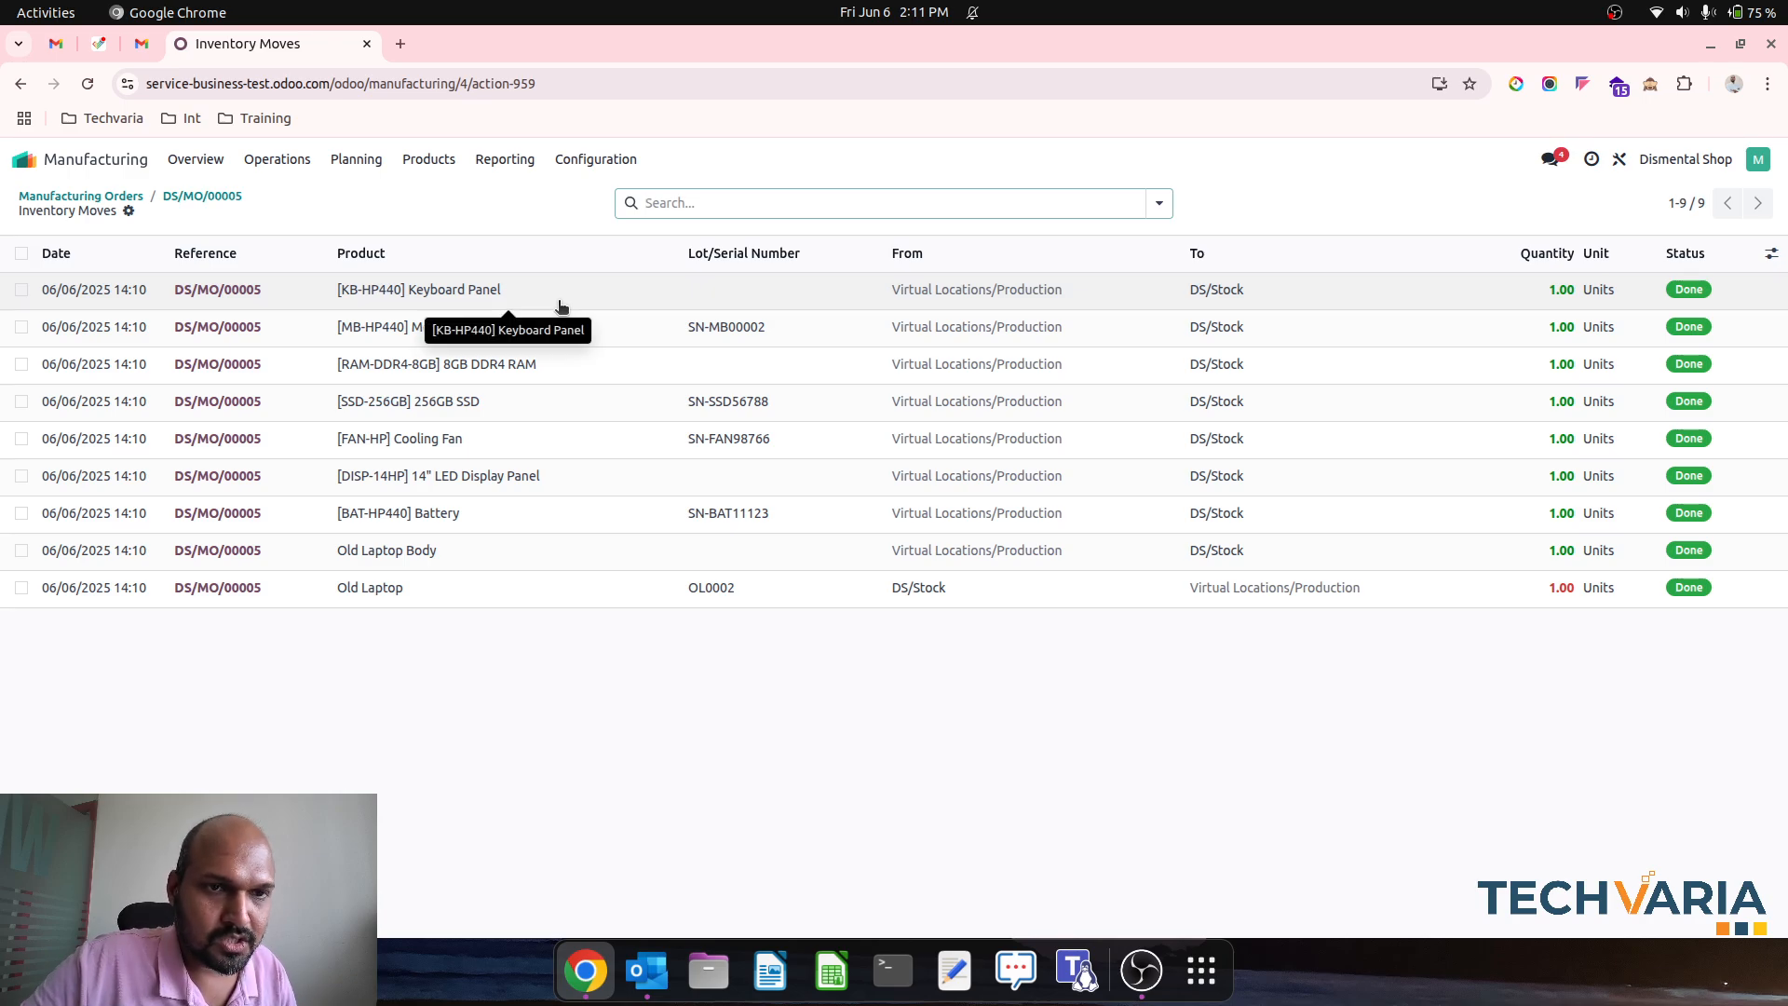
Examine the lots and serial numbers grouped under Virtual Locations/Production and Partners/Customers.
click(429, 159)
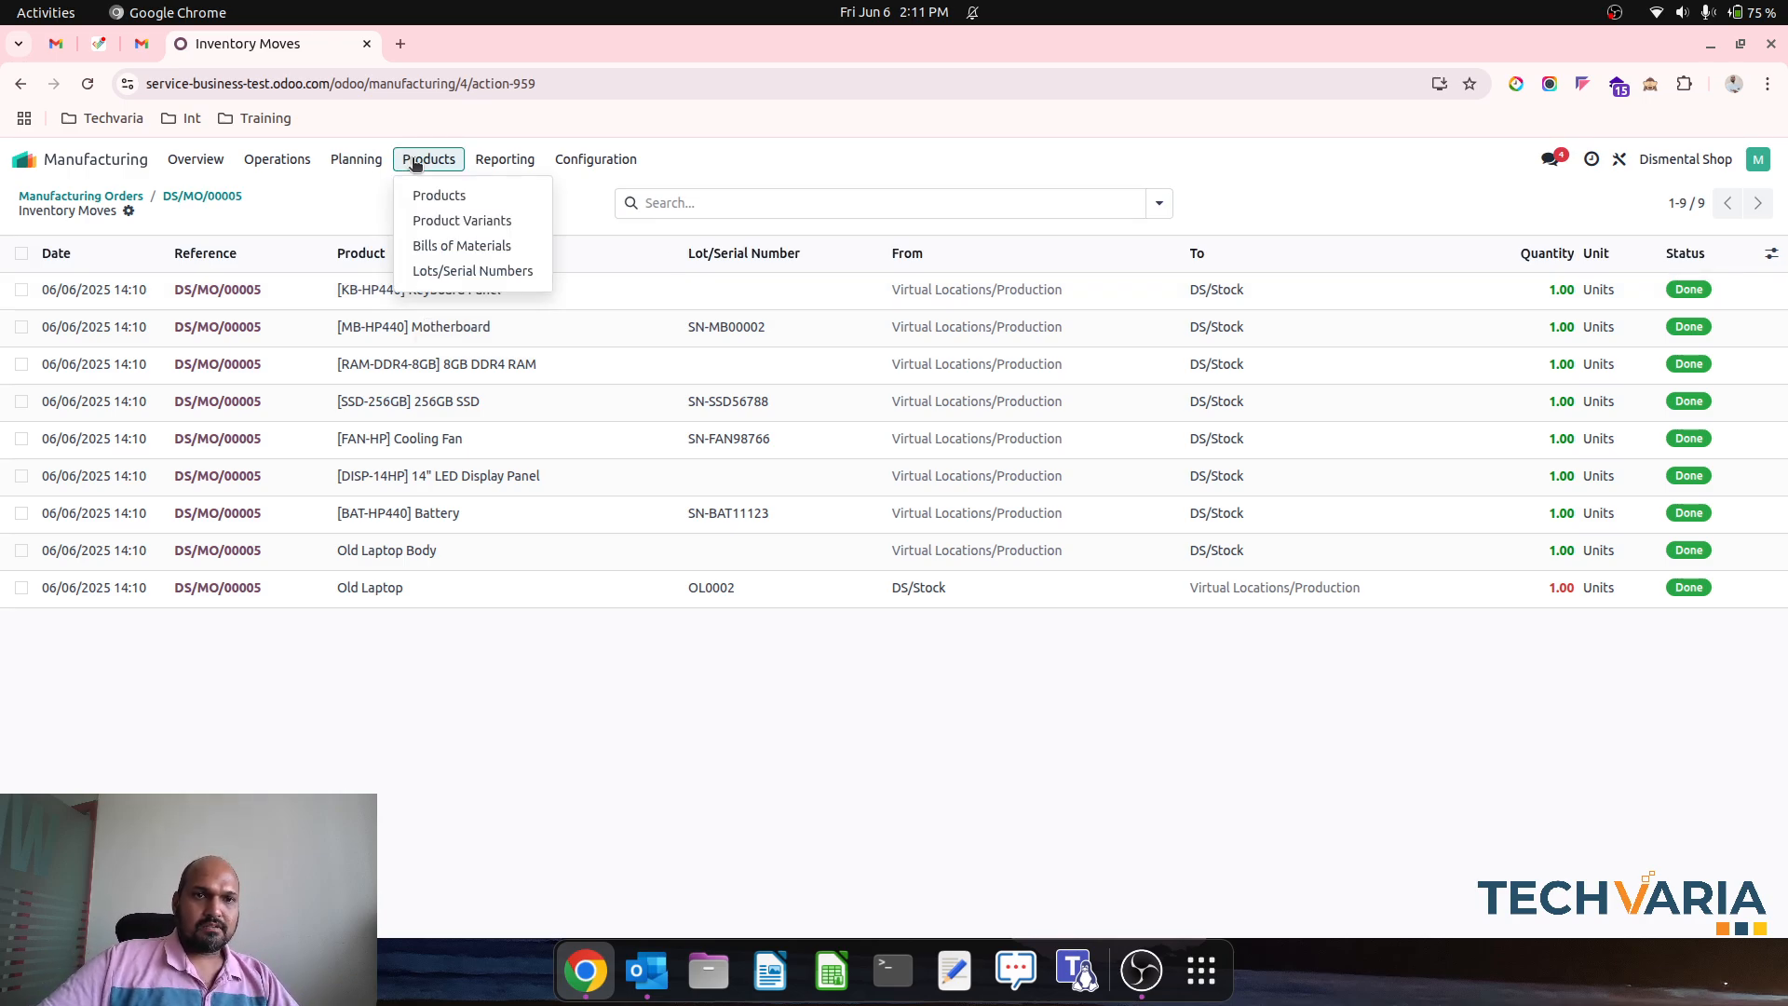
click(493, 272)
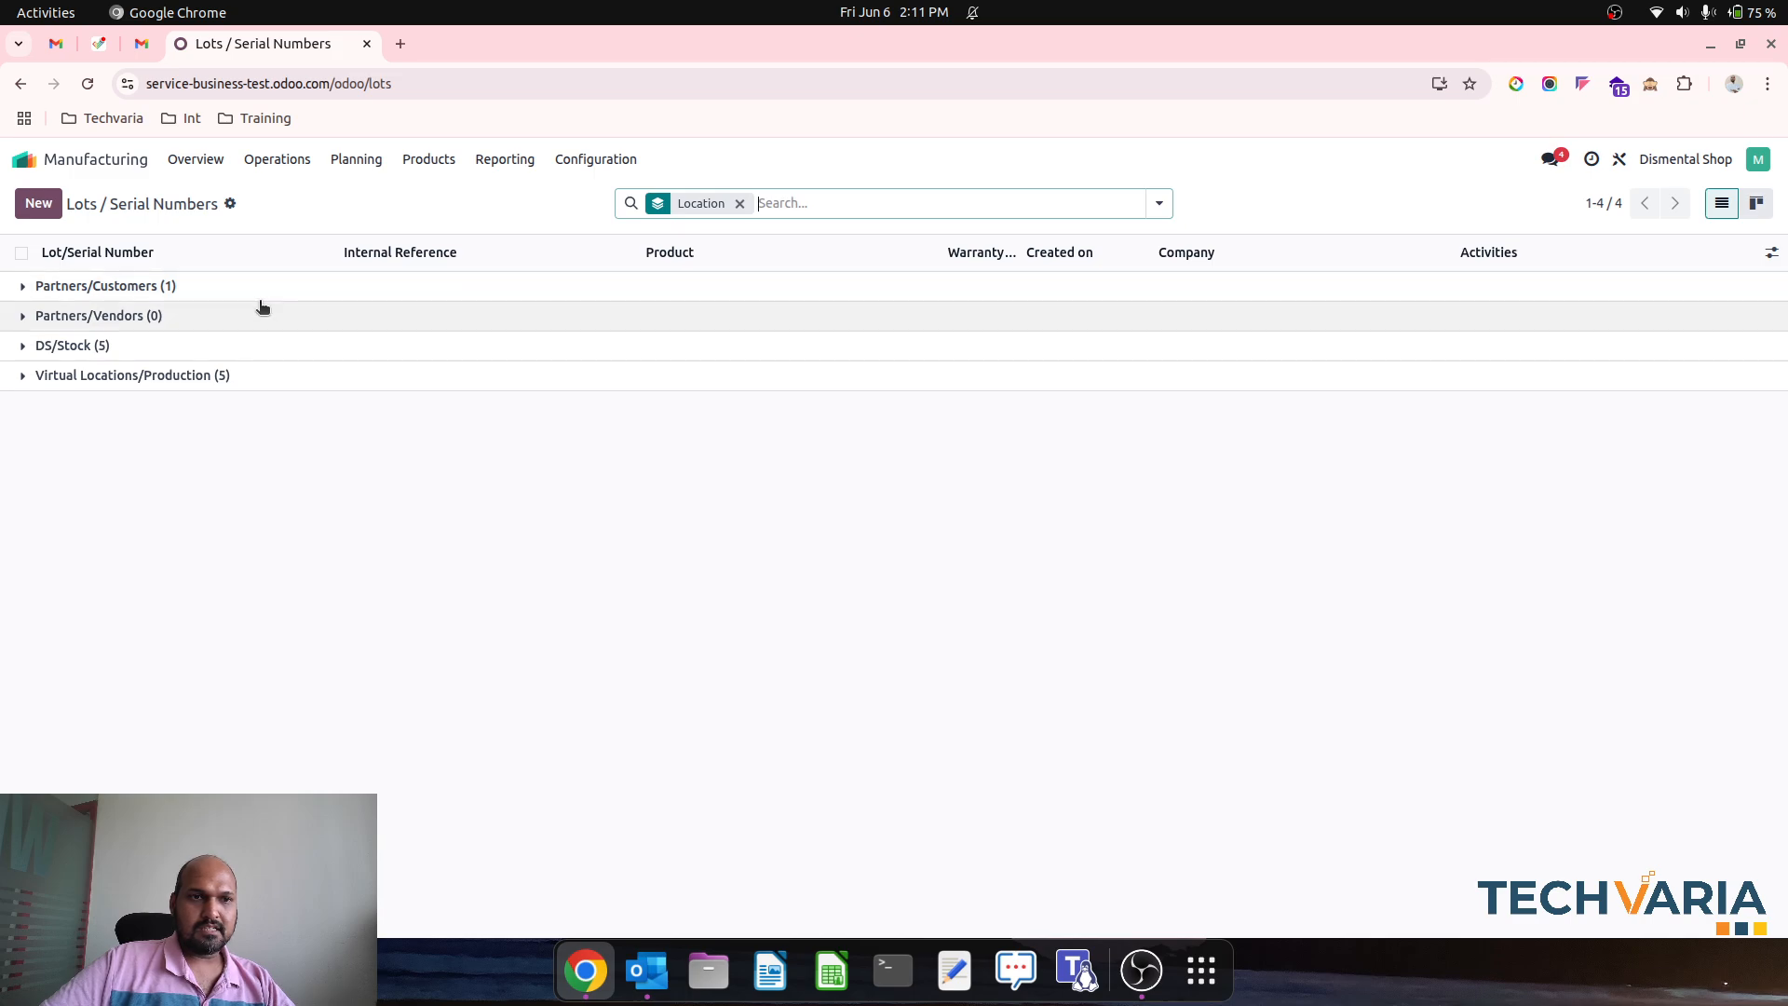
click(255, 377)
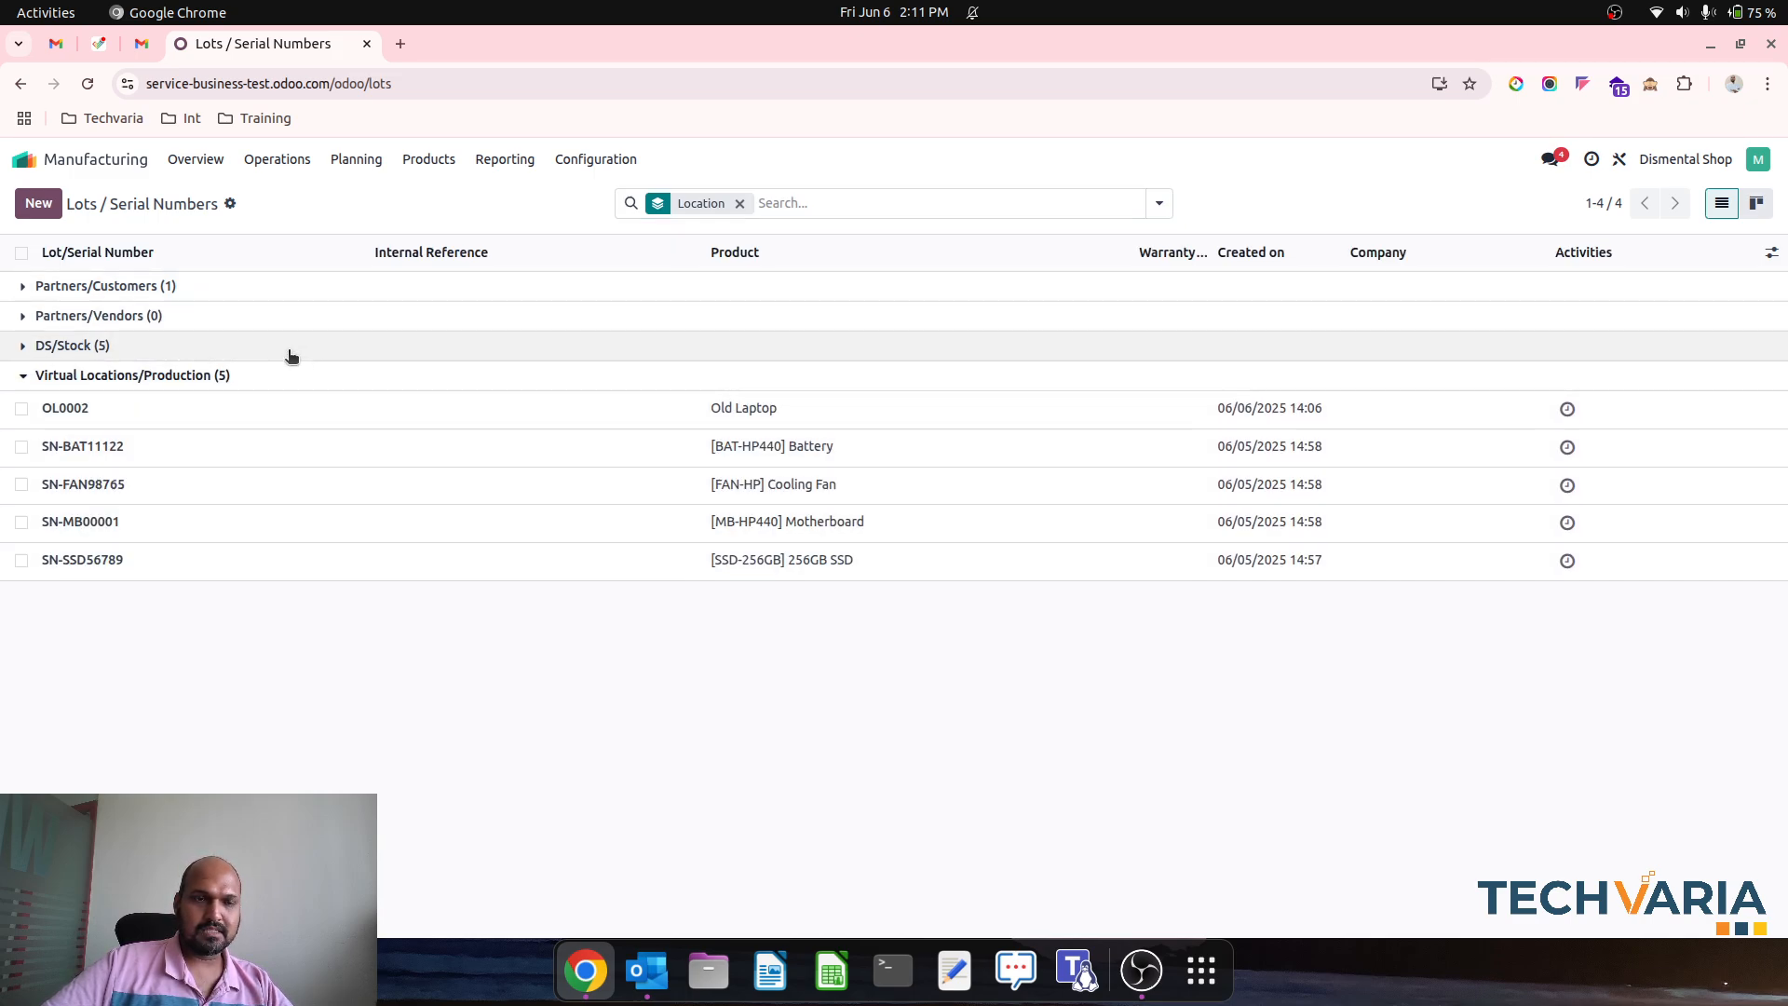
click(231, 287)
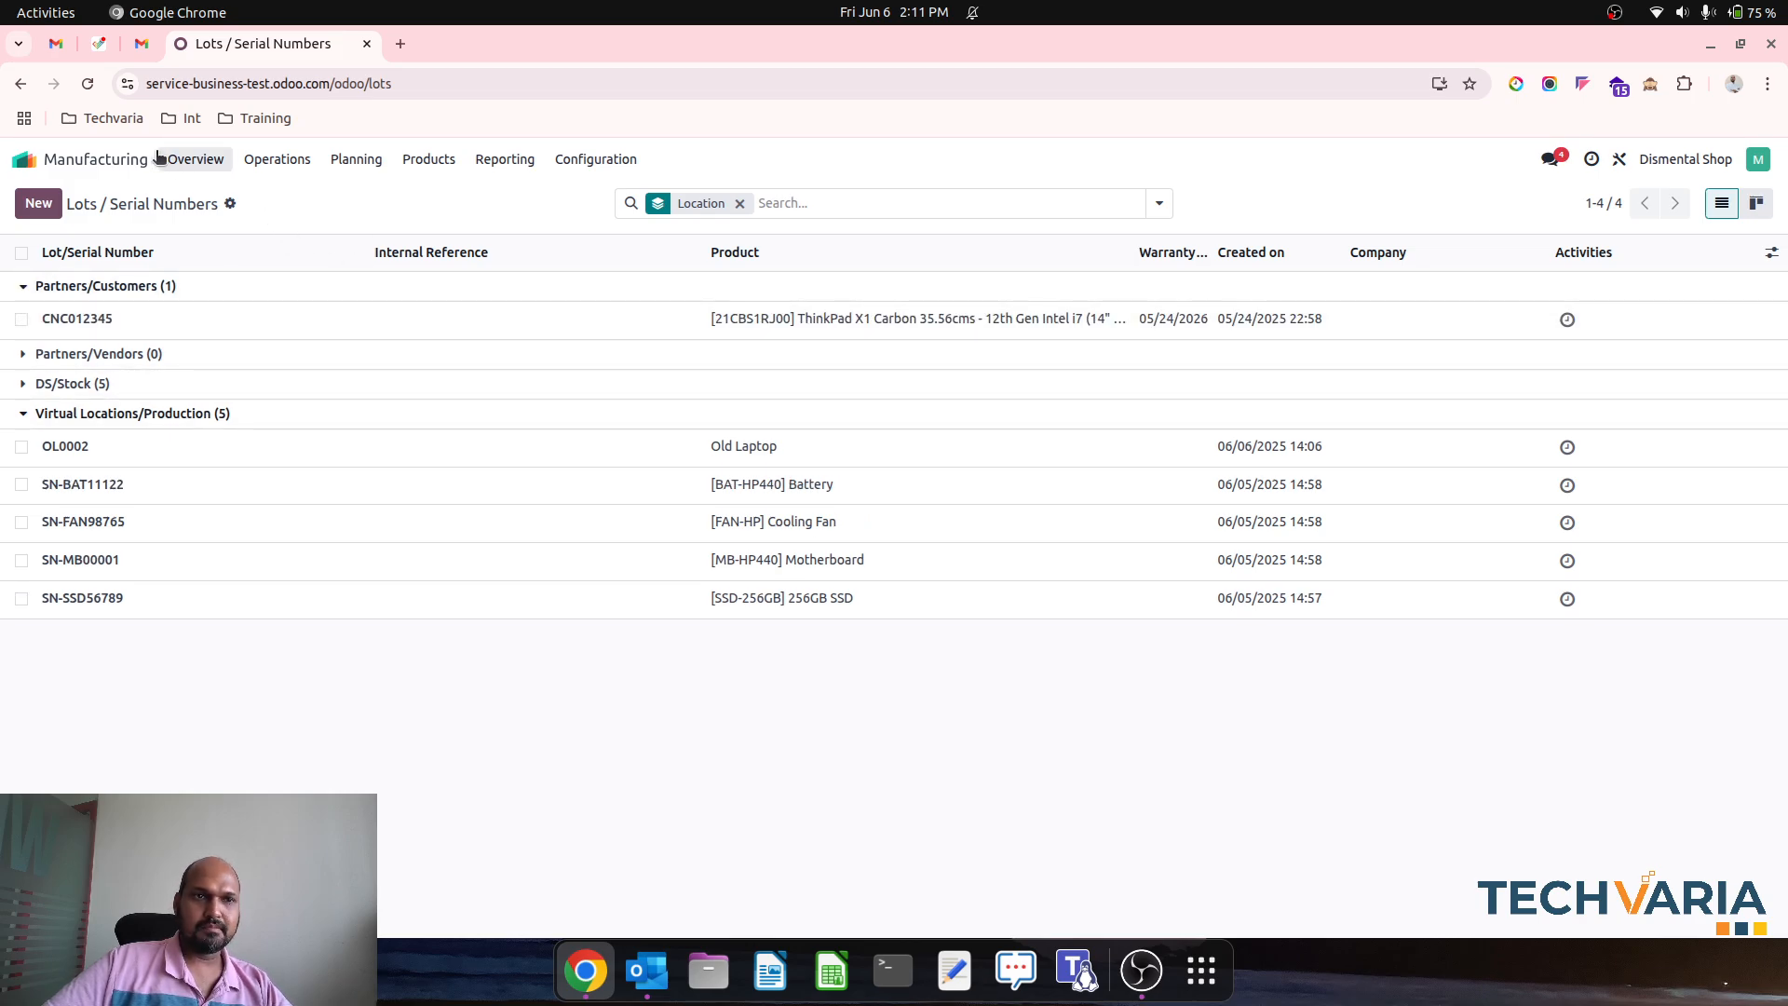
Switch to the Inventory app and view its products as a list.
click(119, 166)
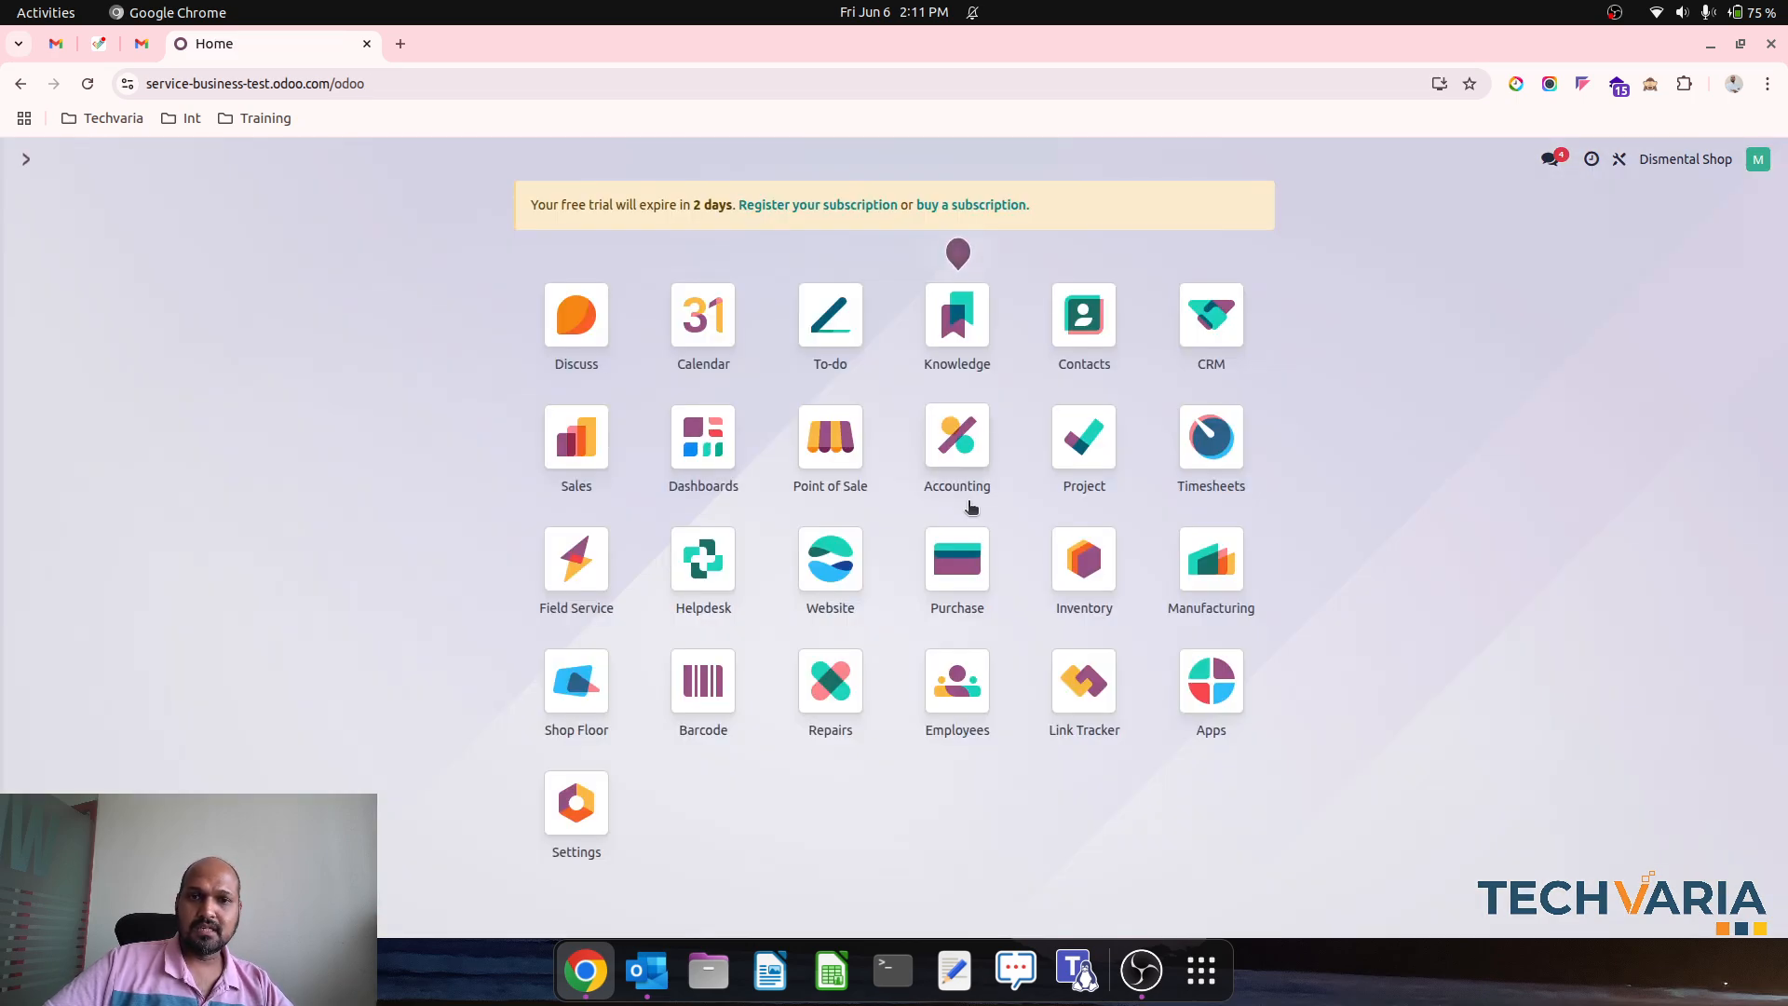
click(1083, 562)
click(320, 159)
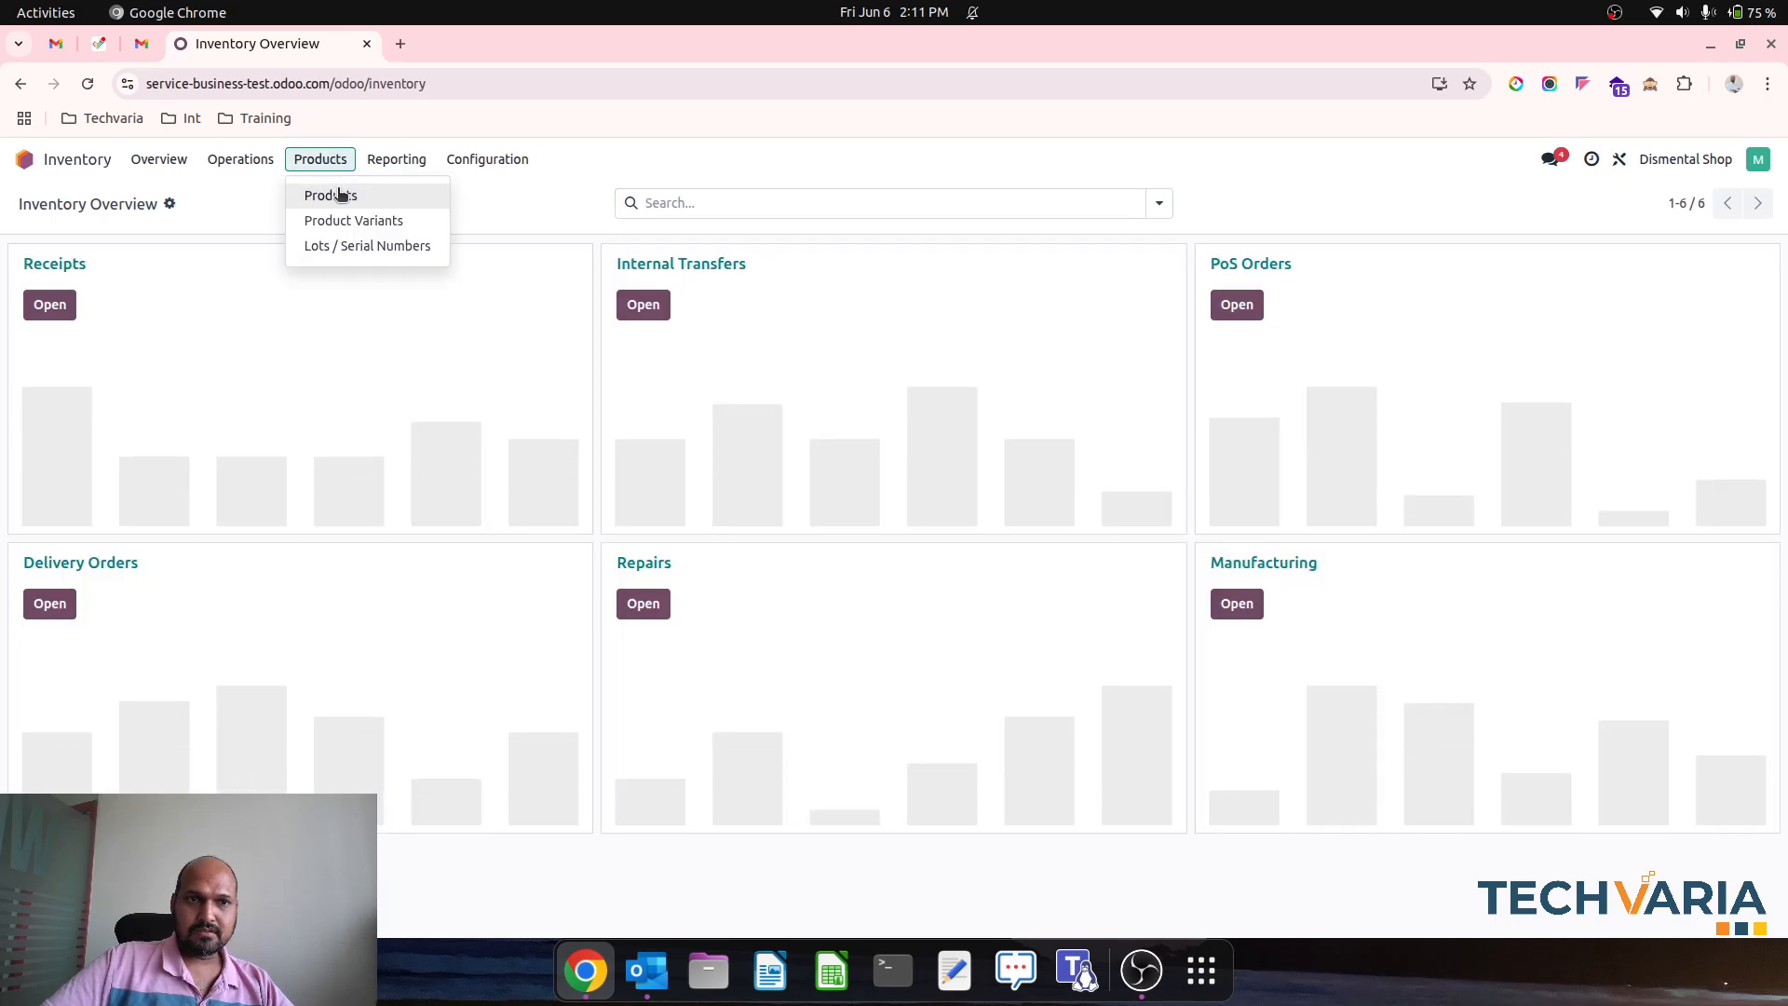
click(342, 193)
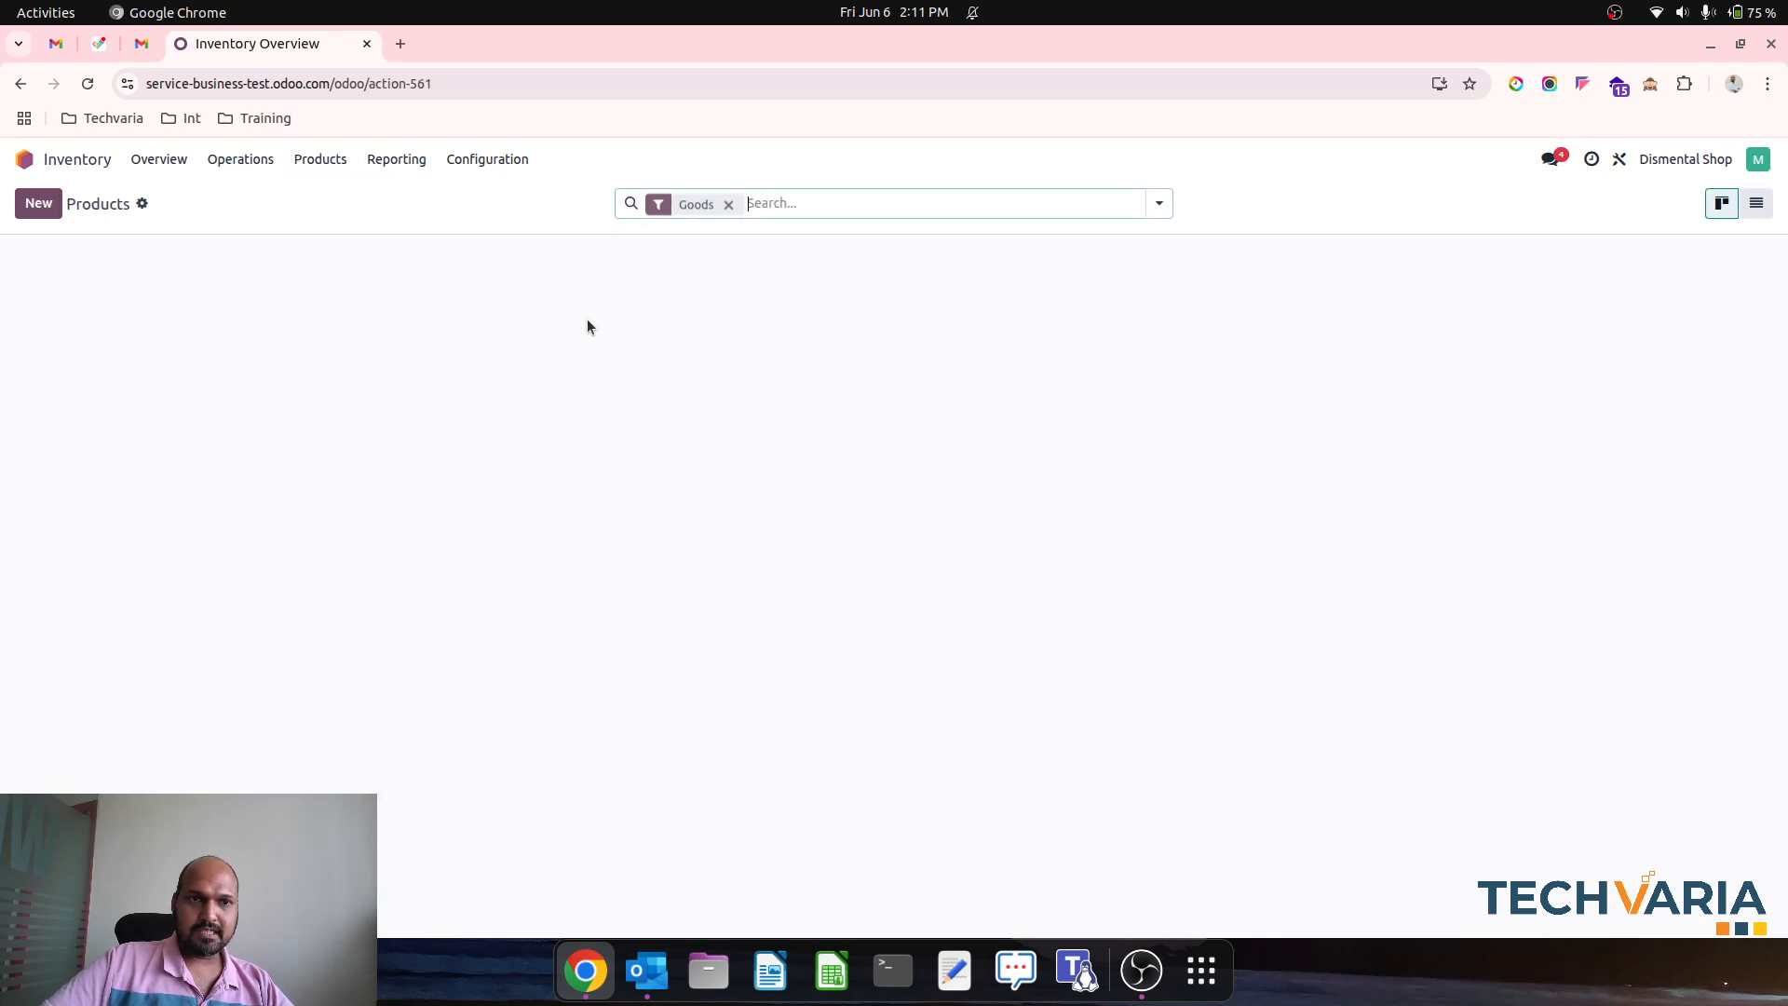
click(1754, 204)
Open the stock report and narrow it to the Laptop category to check the parts' quantities and values.
click(413, 163)
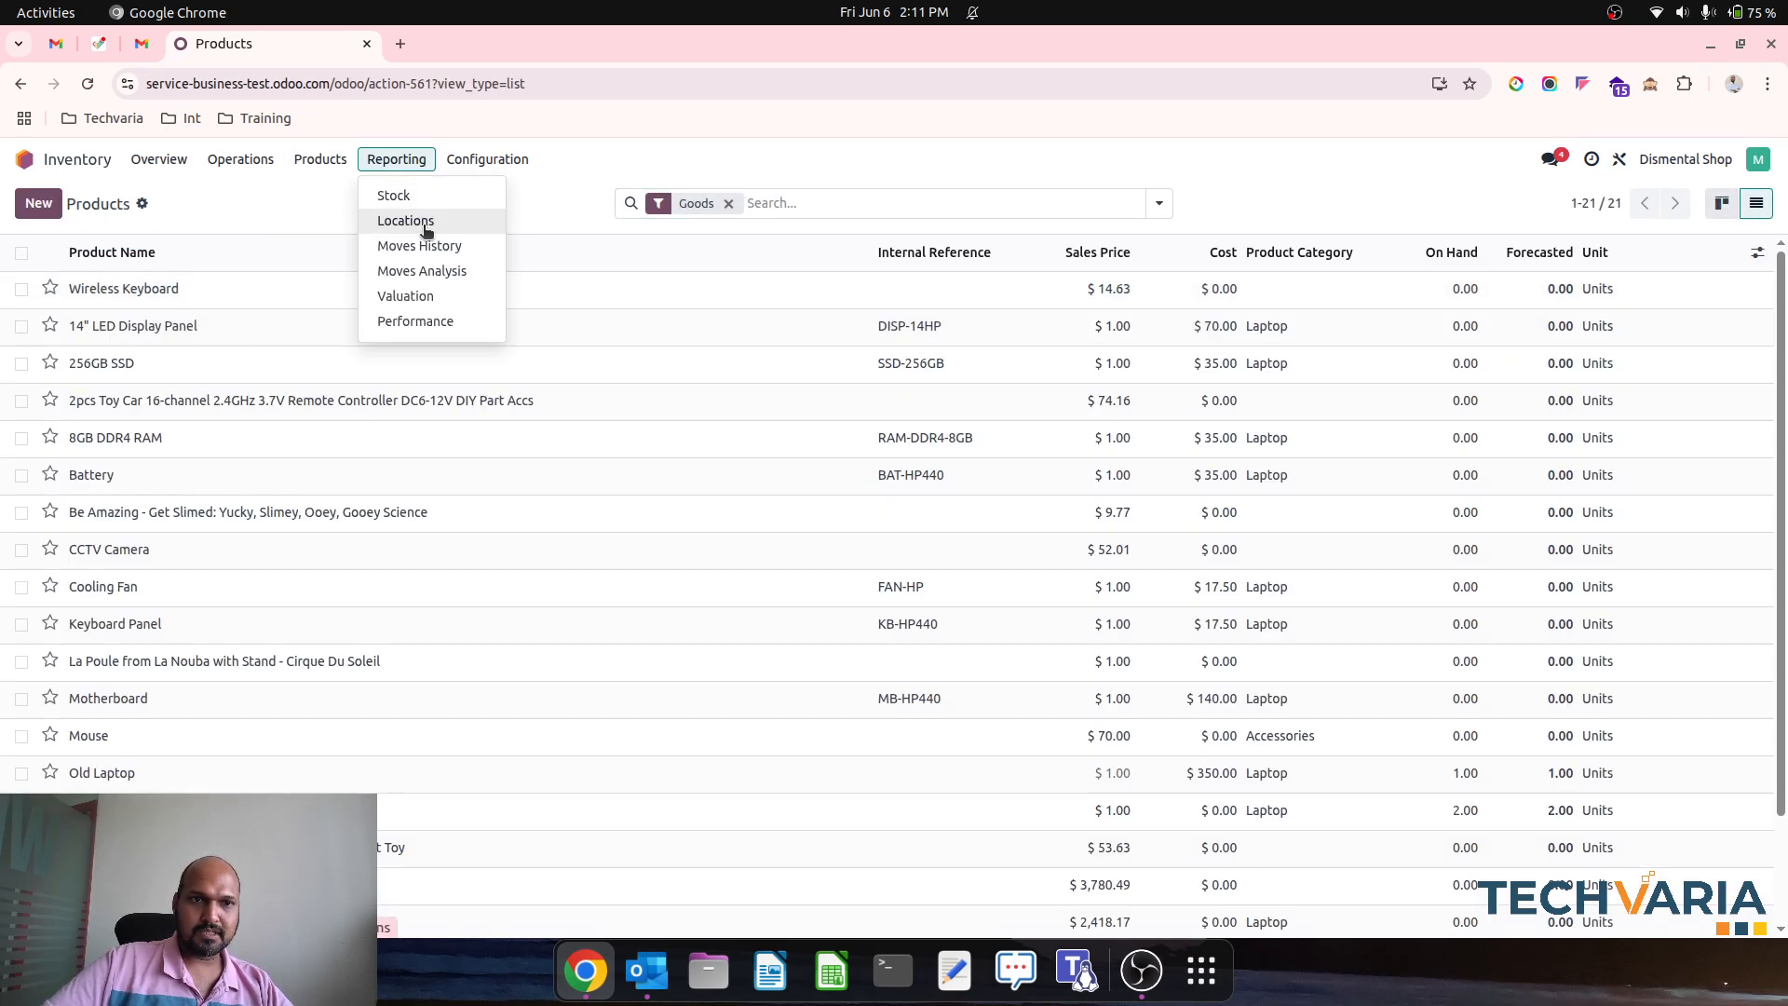
click(435, 195)
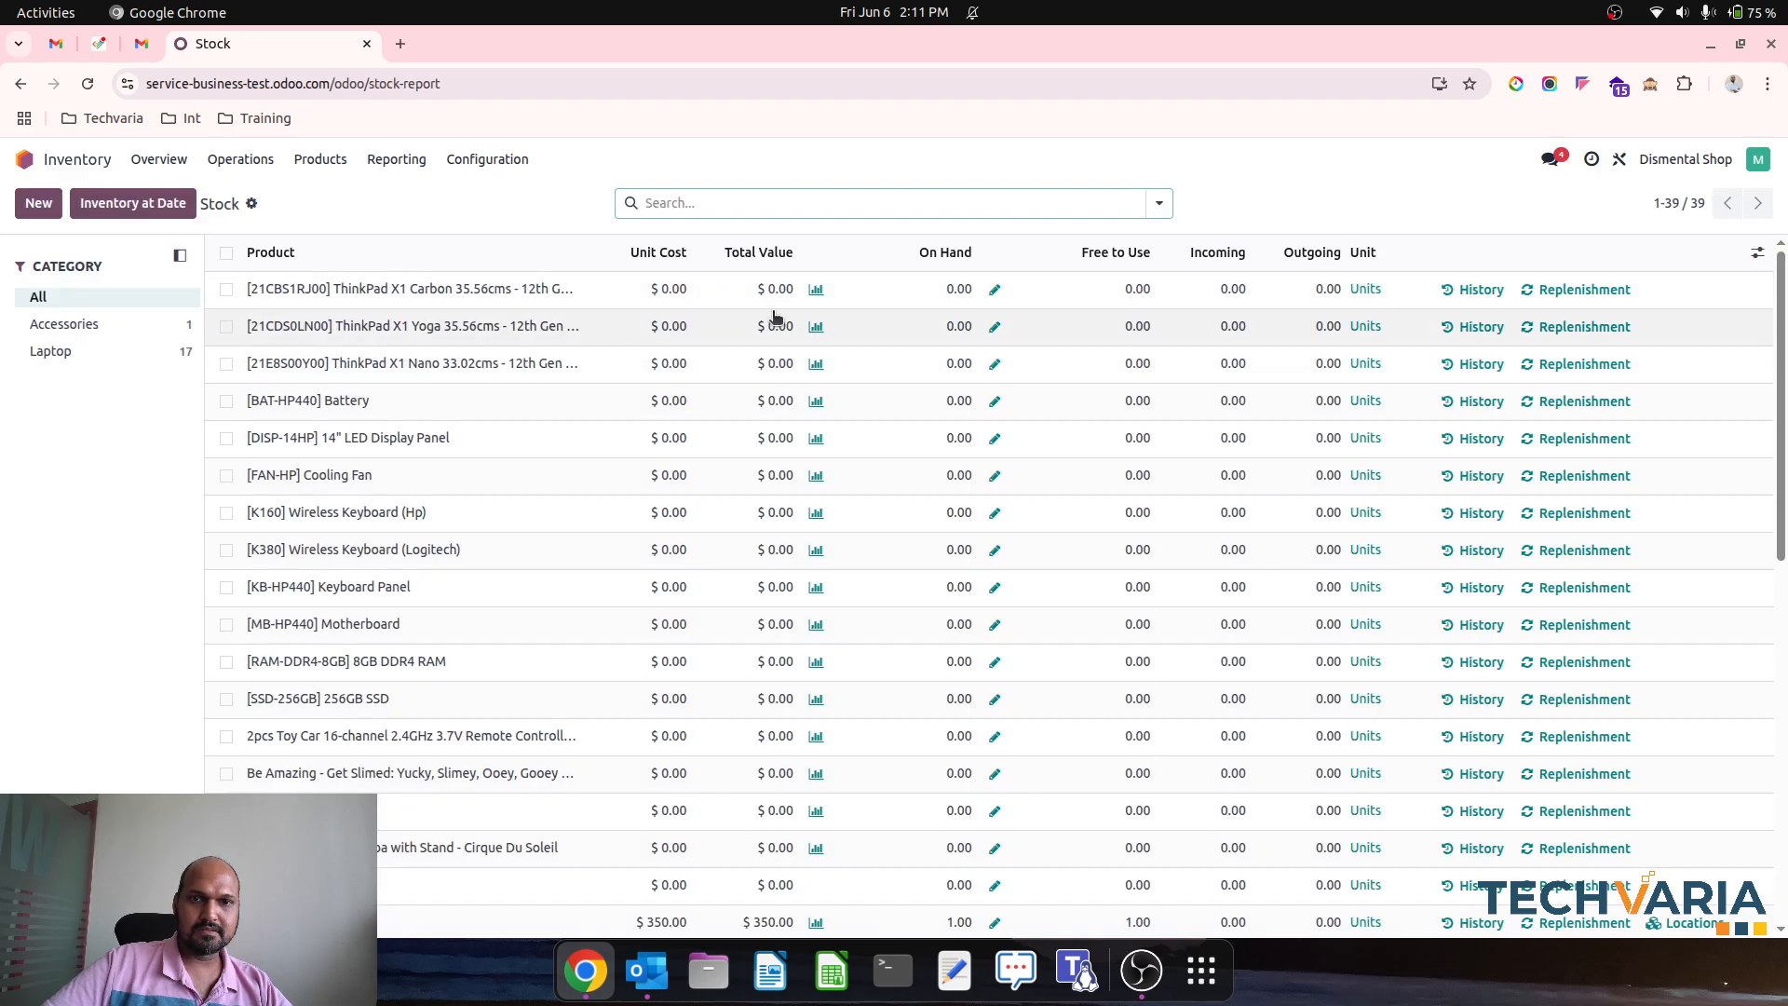
scroll(1344, 520, down, 5)
scroll(1344, 519, down, 2)
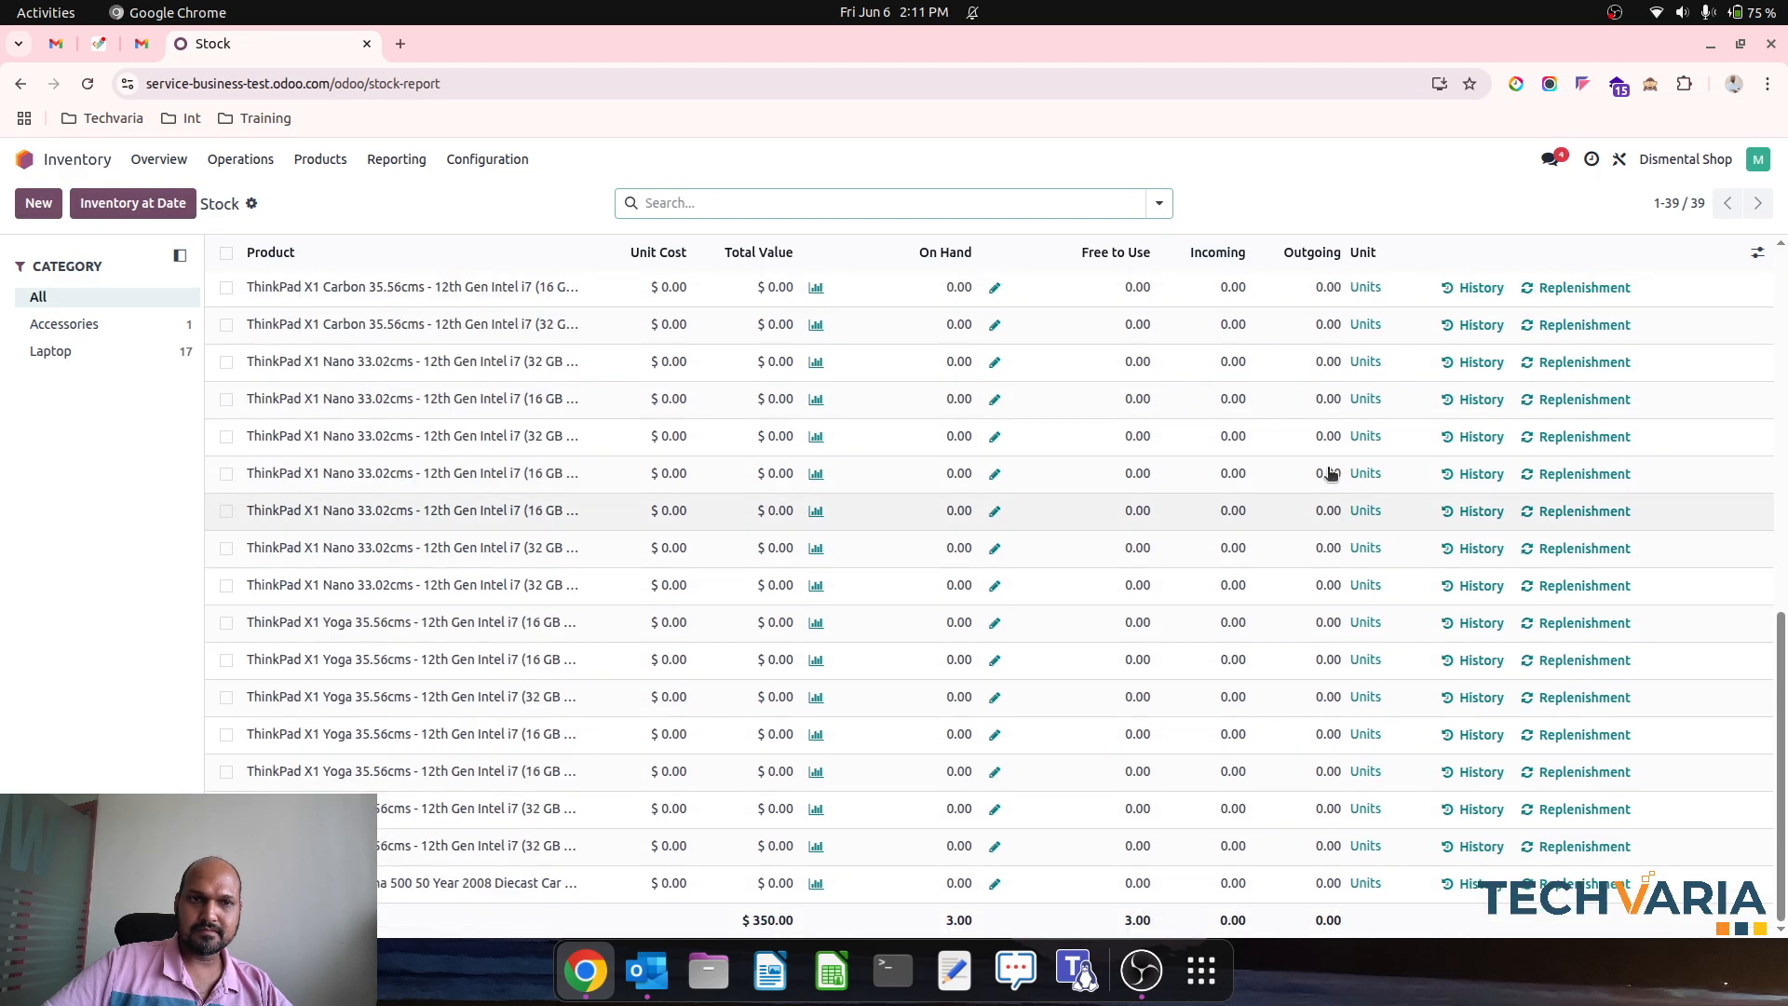
click(1159, 203)
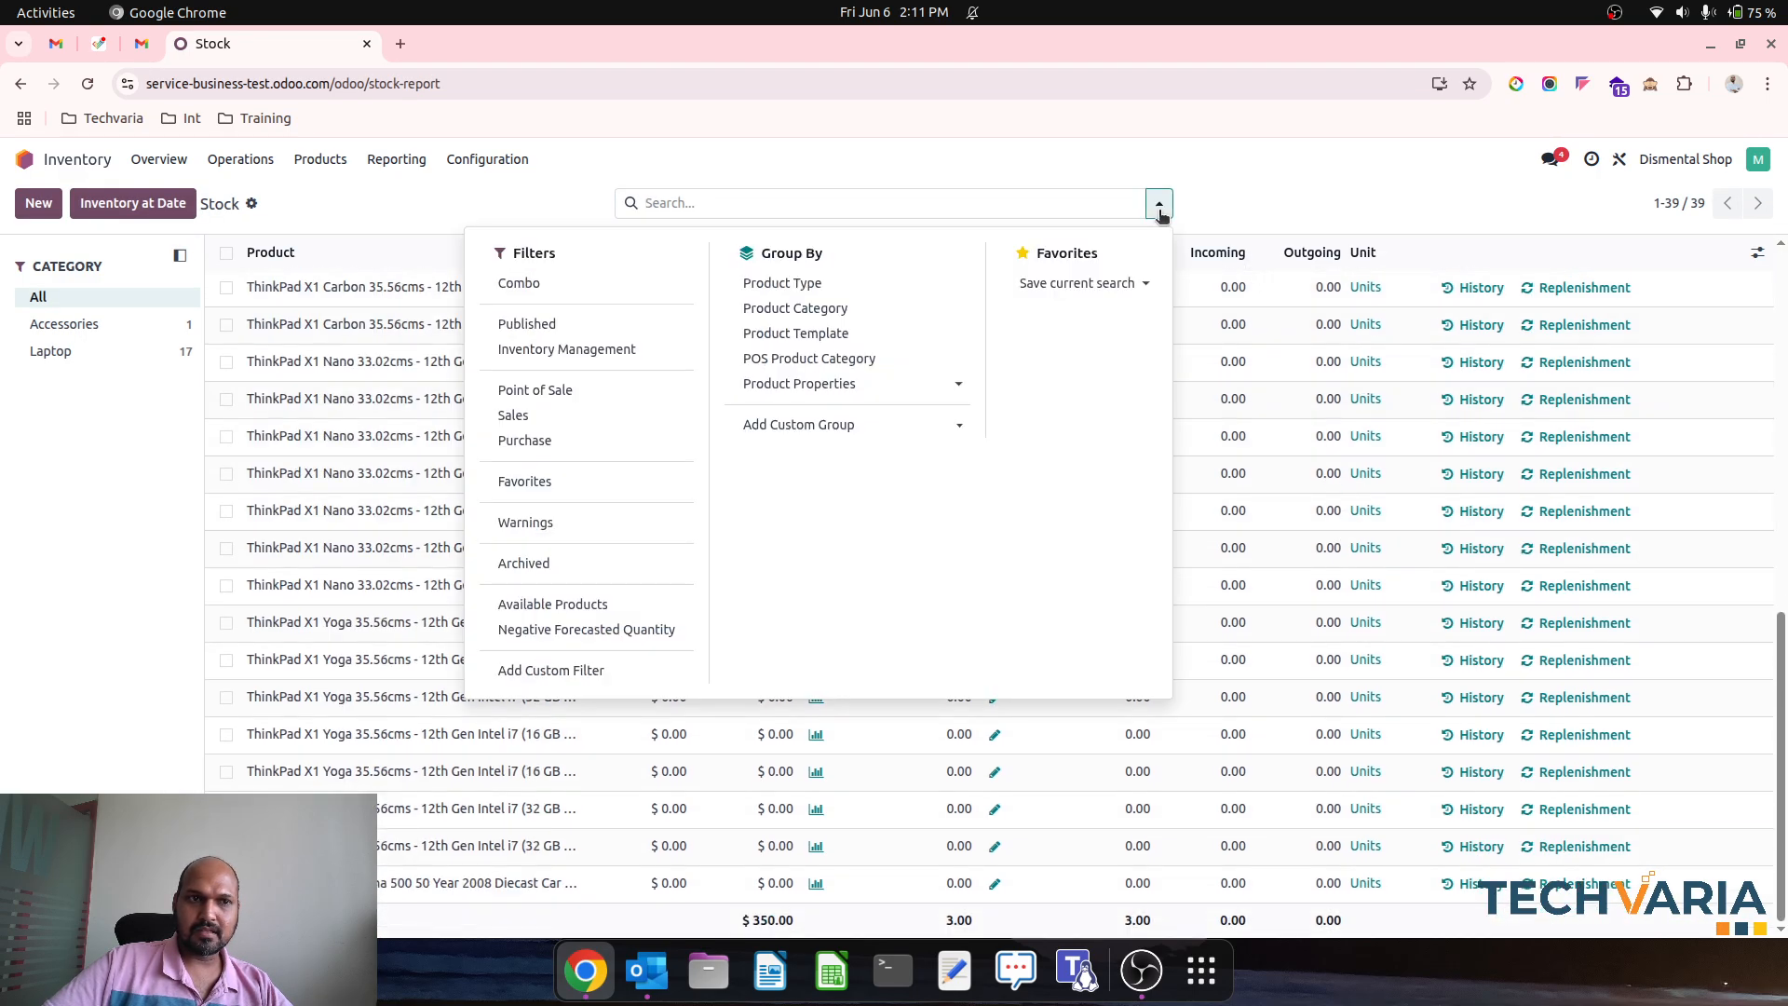
click(195, 341)
click(135, 351)
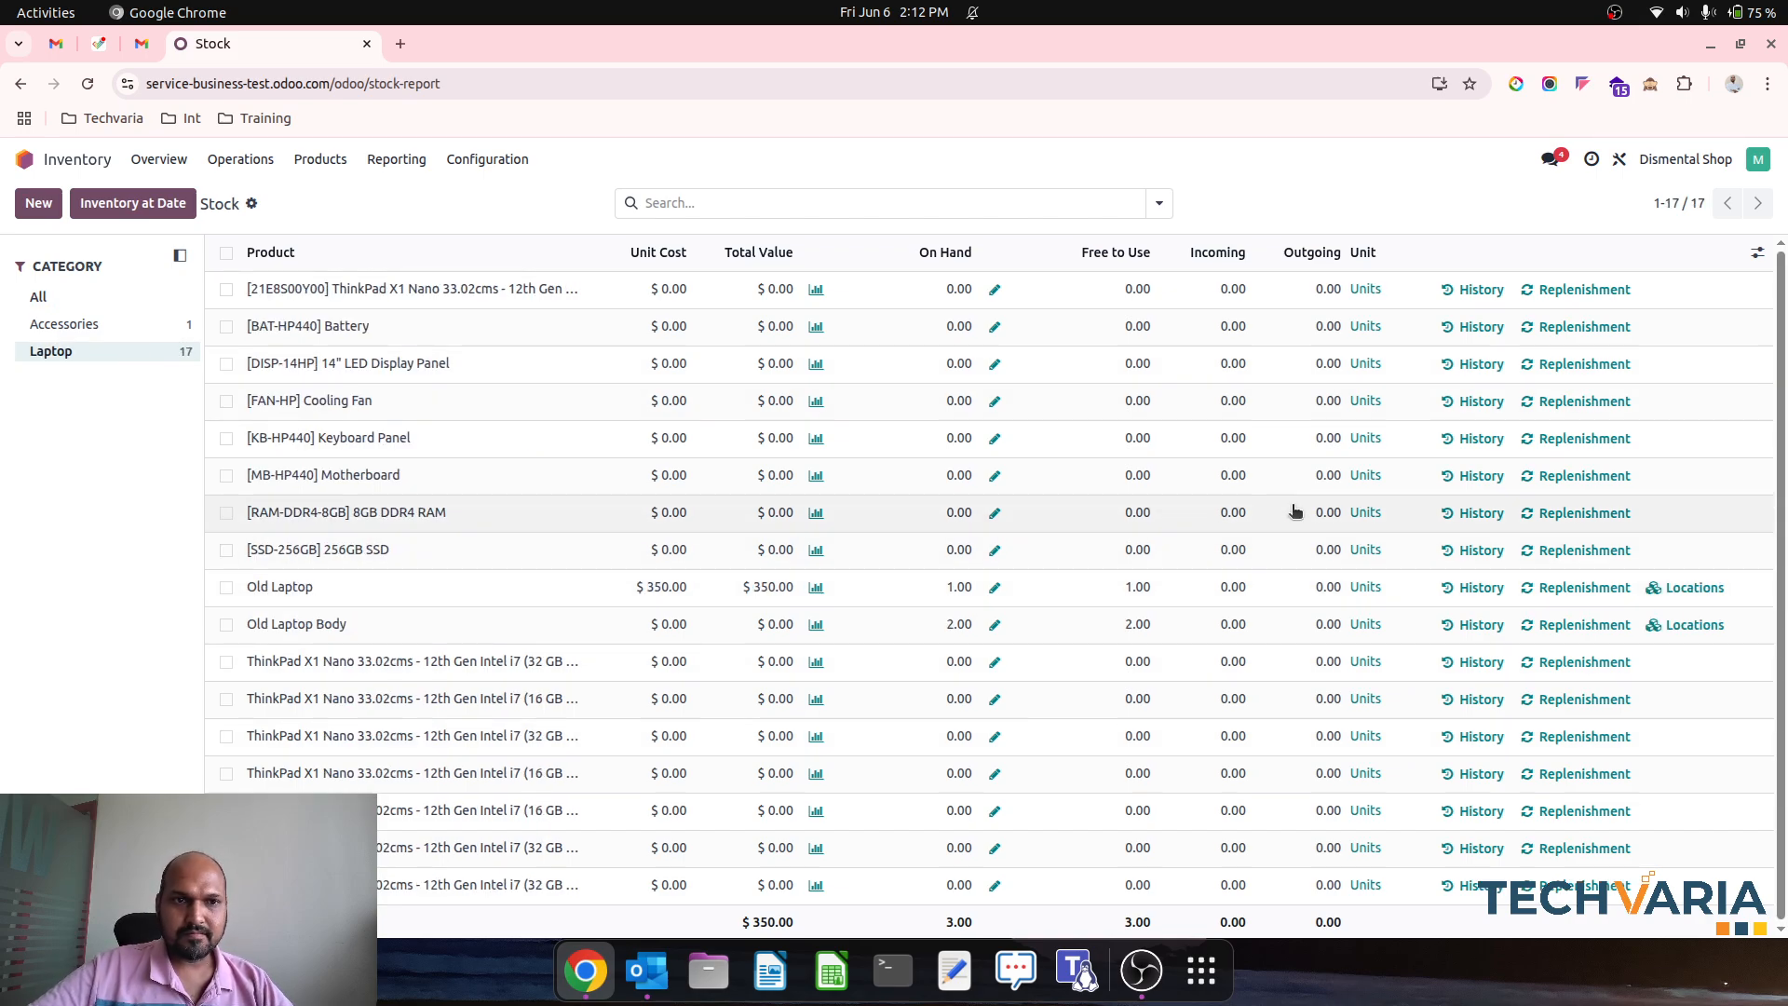
Review the move histories of the Cooling Fan and the 14" LED Display Panel and return to the stock report.
click(1471, 401)
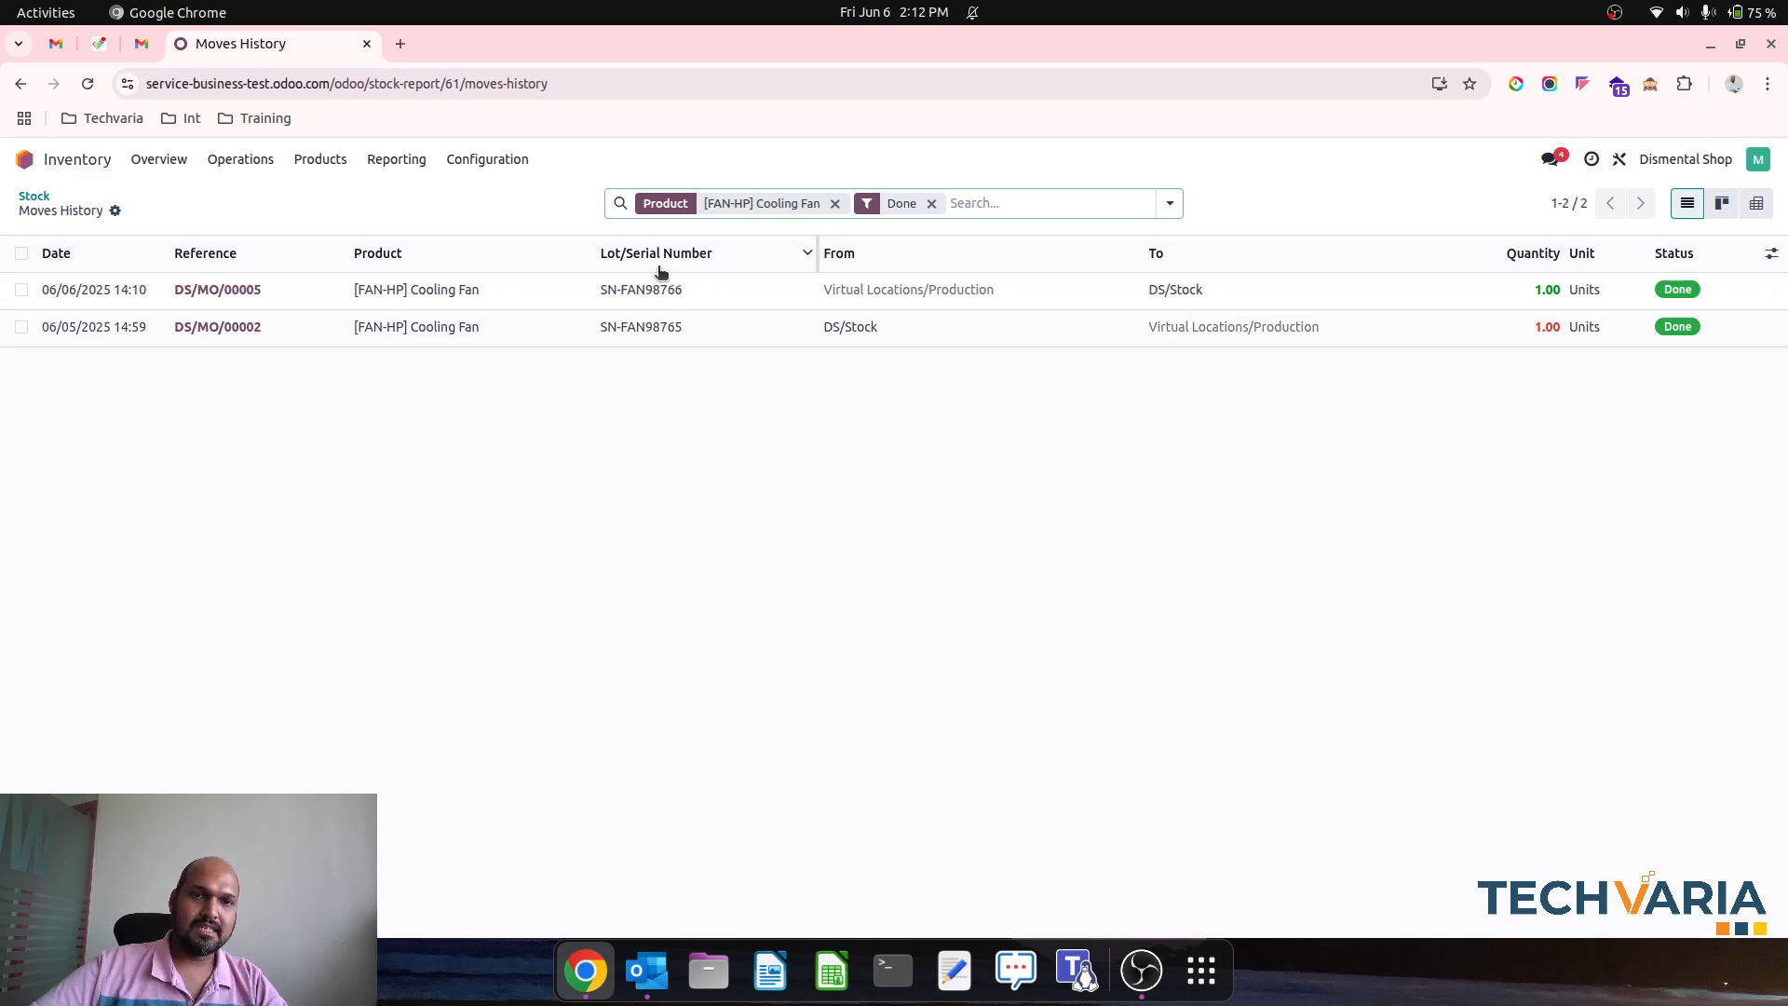
click(35, 196)
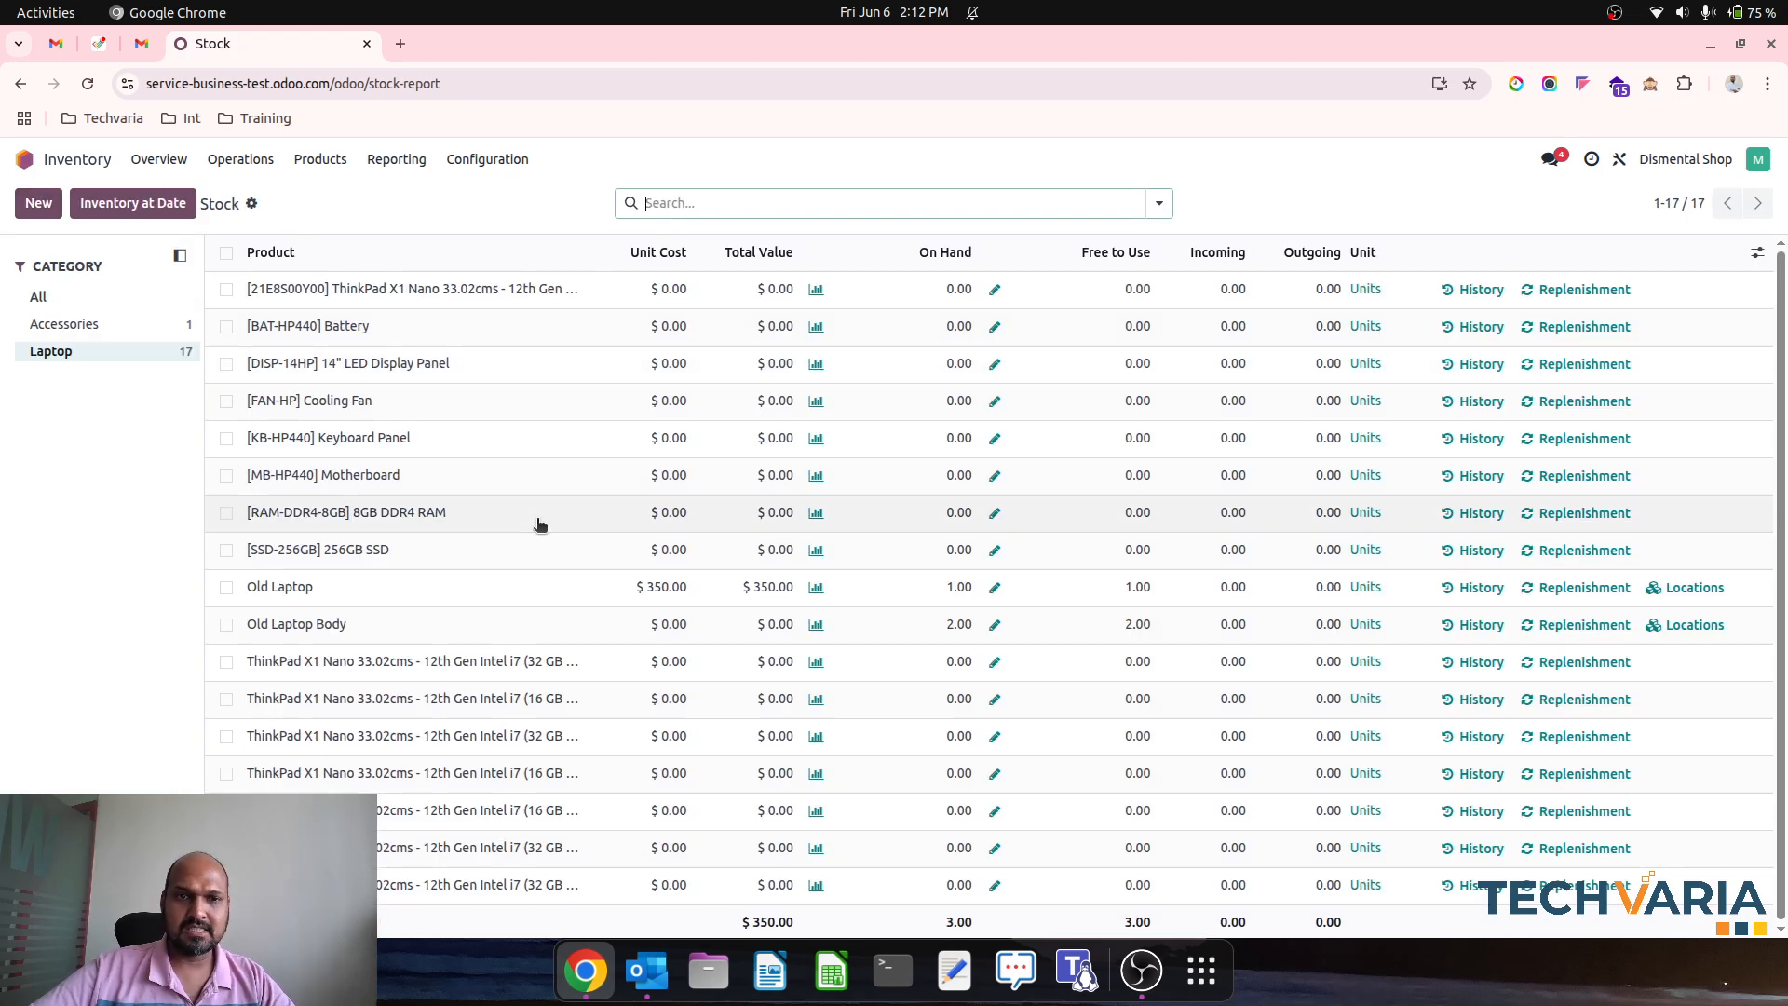
click(435, 364)
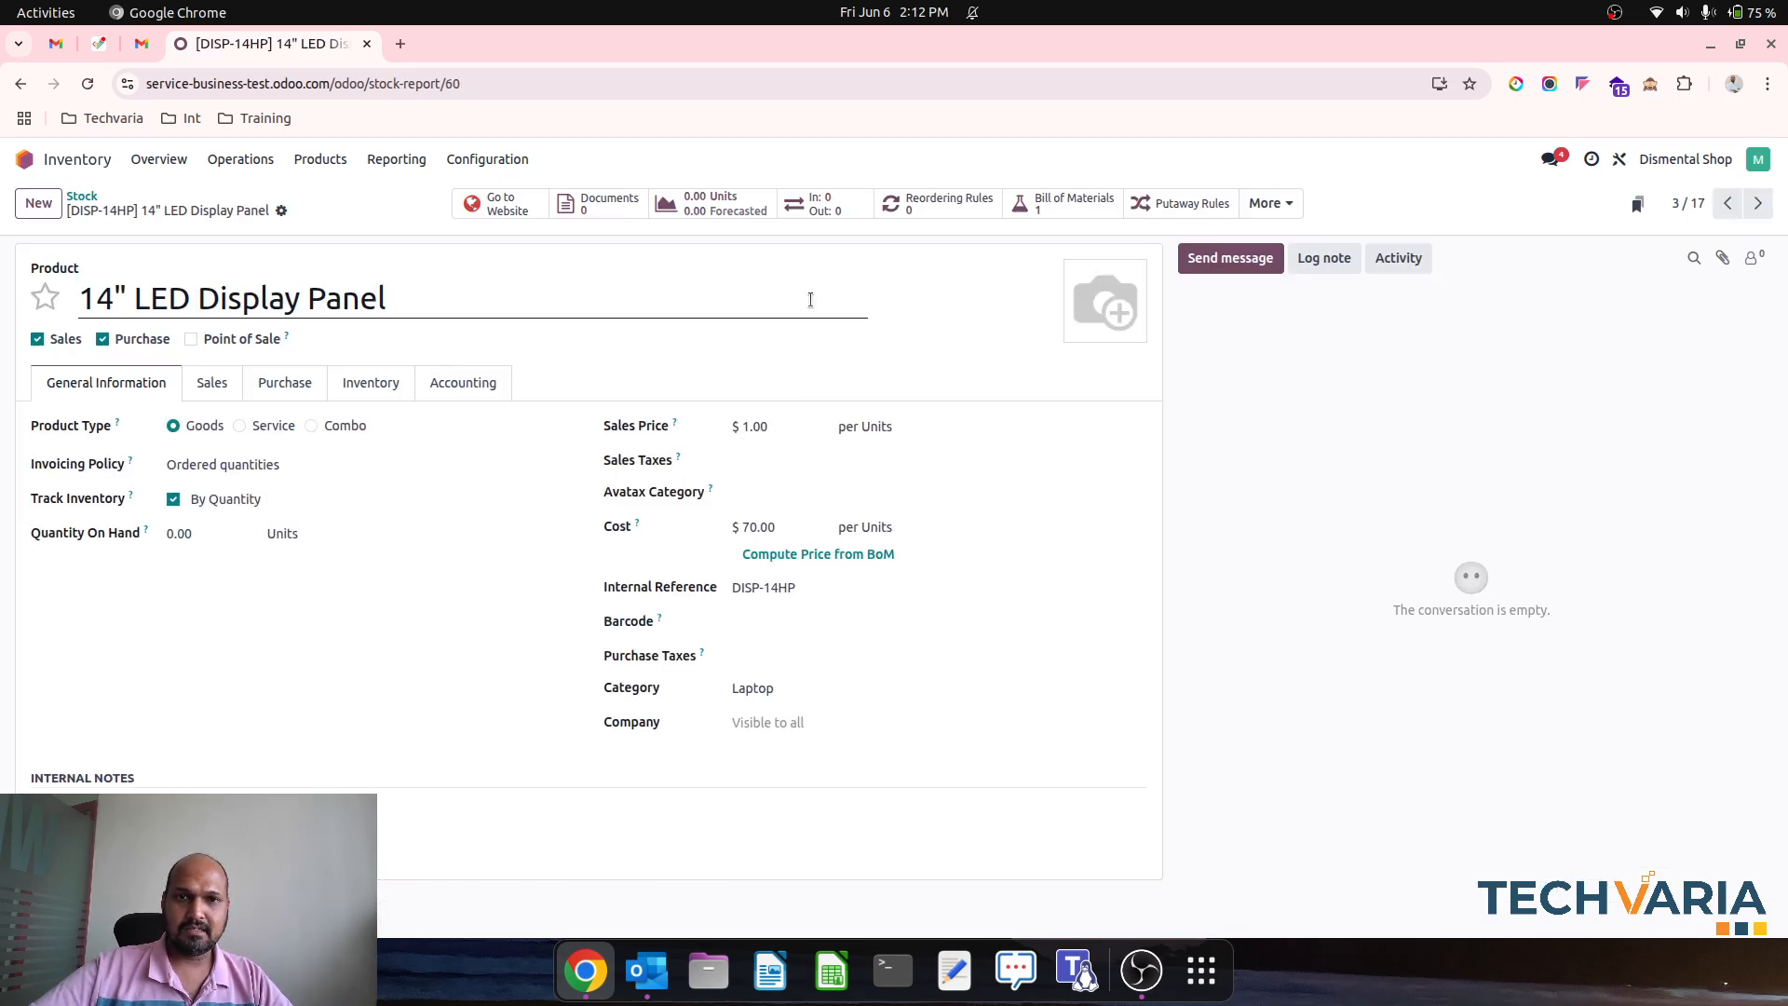
click(812, 205)
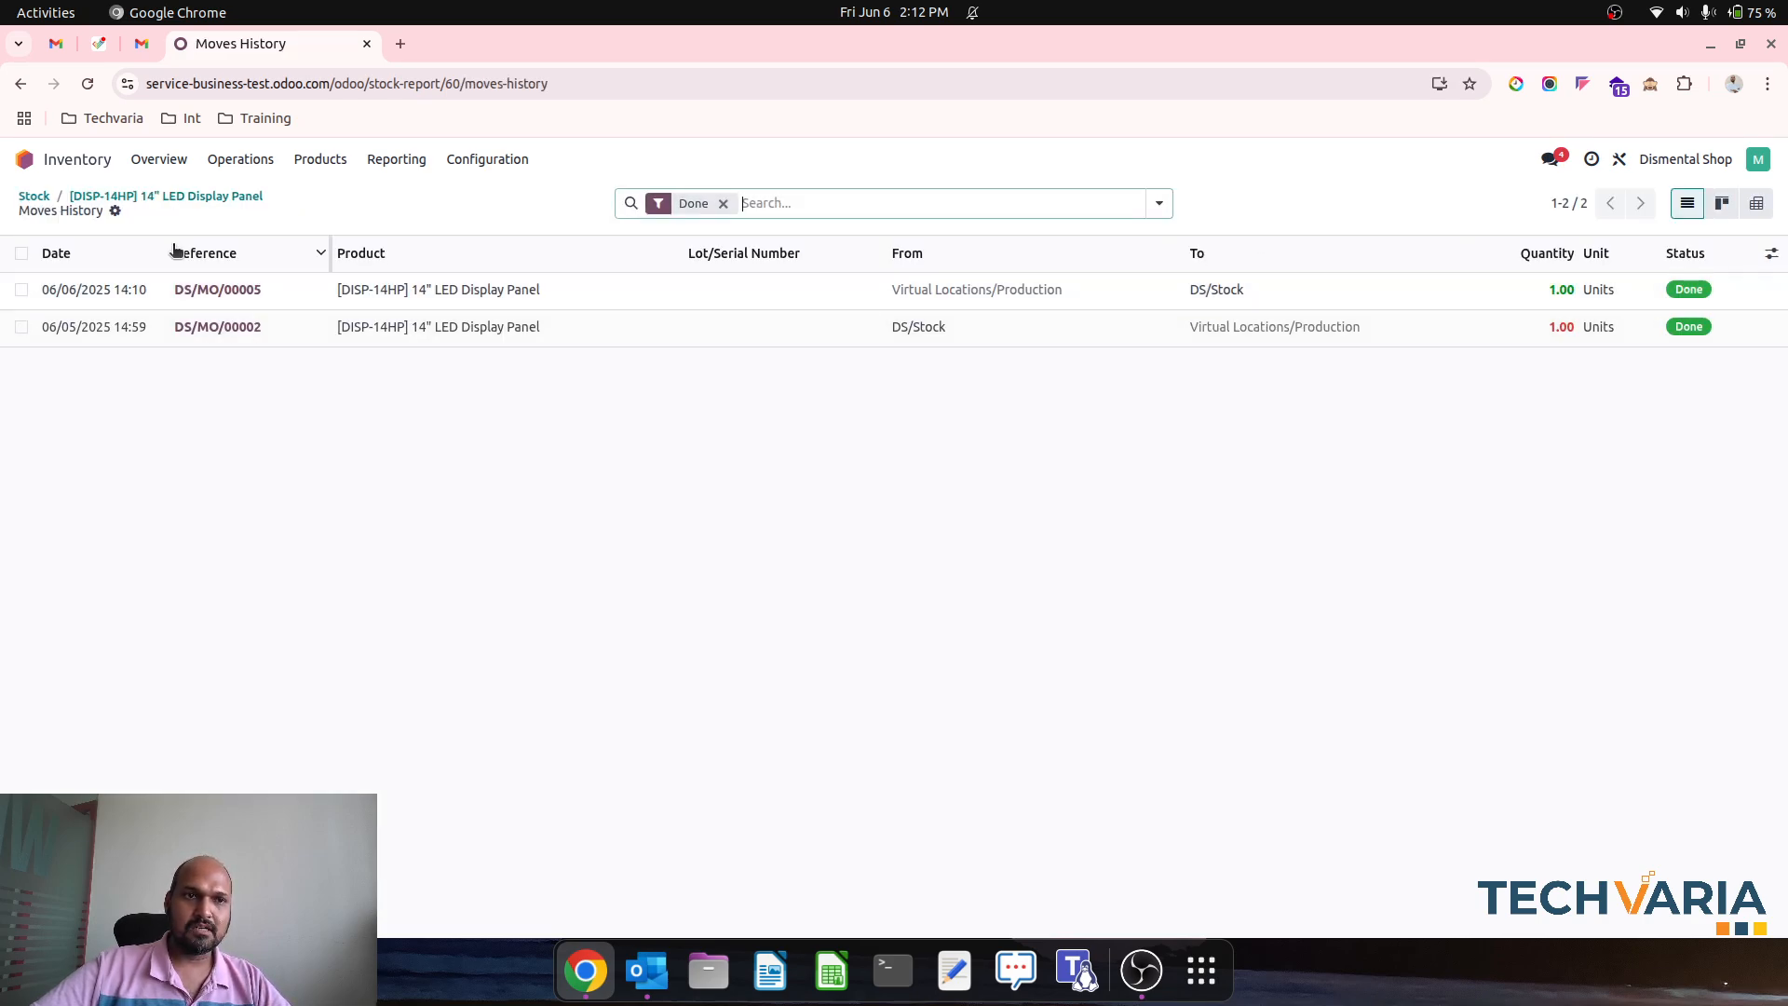
click(166, 199)
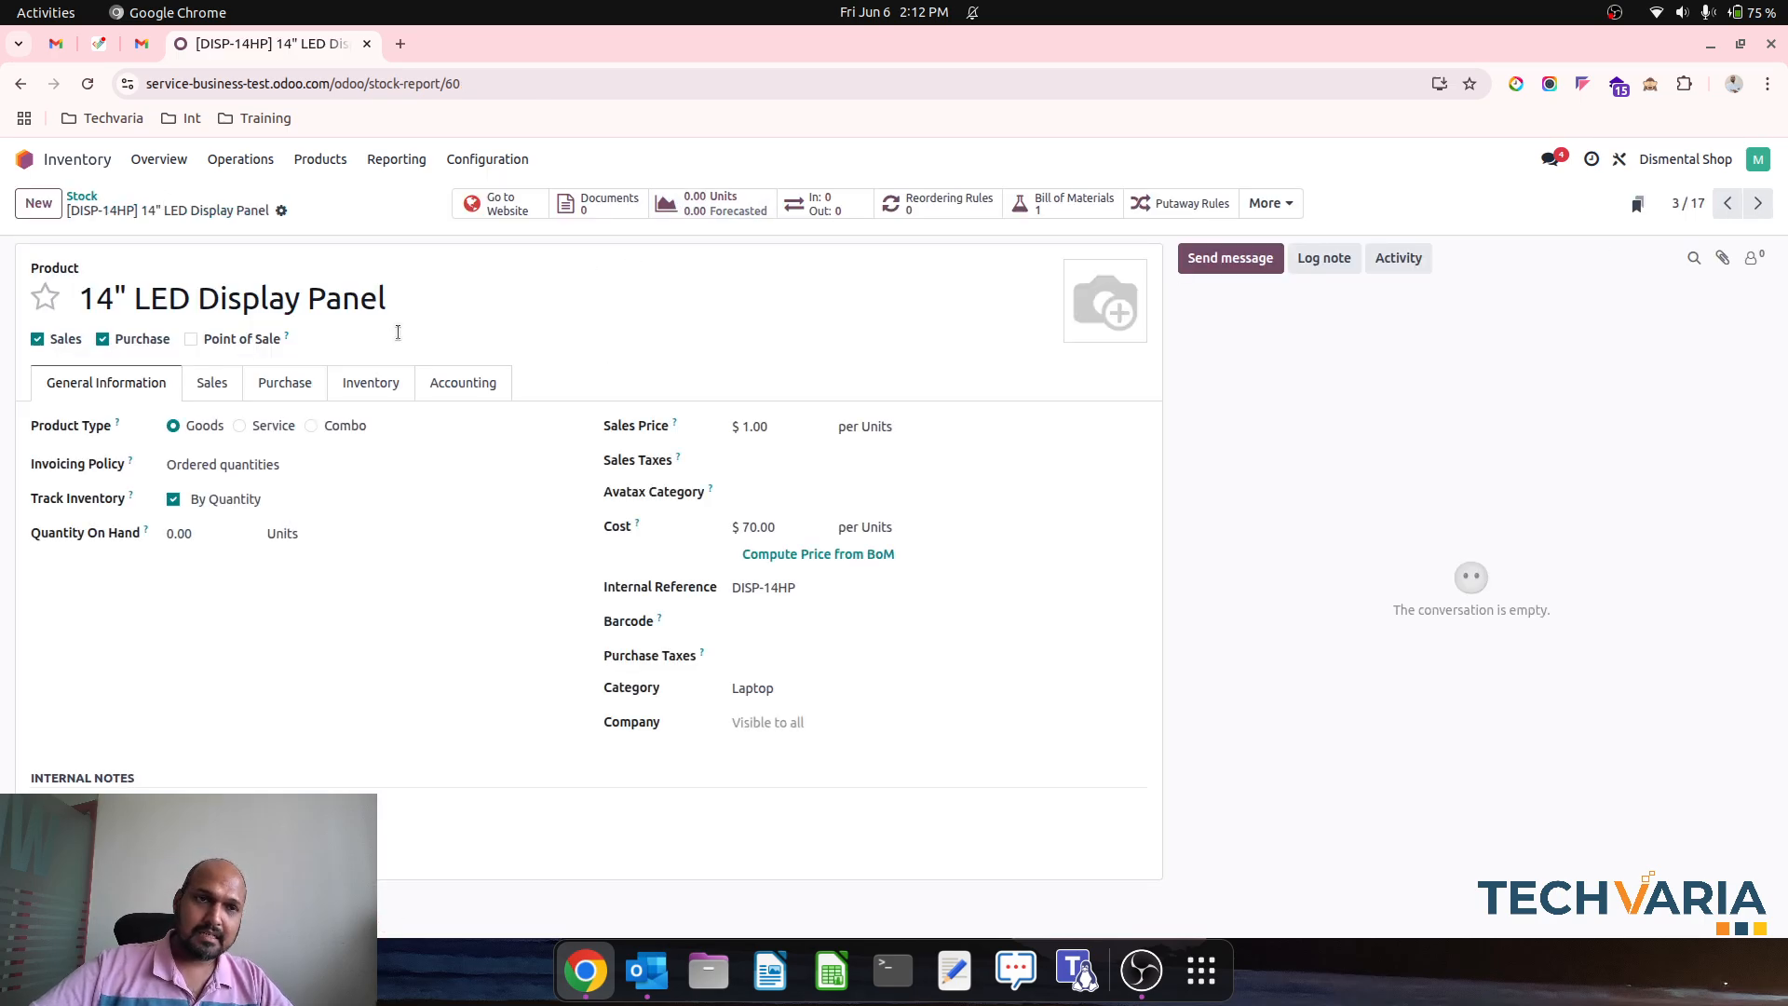
click(83, 198)
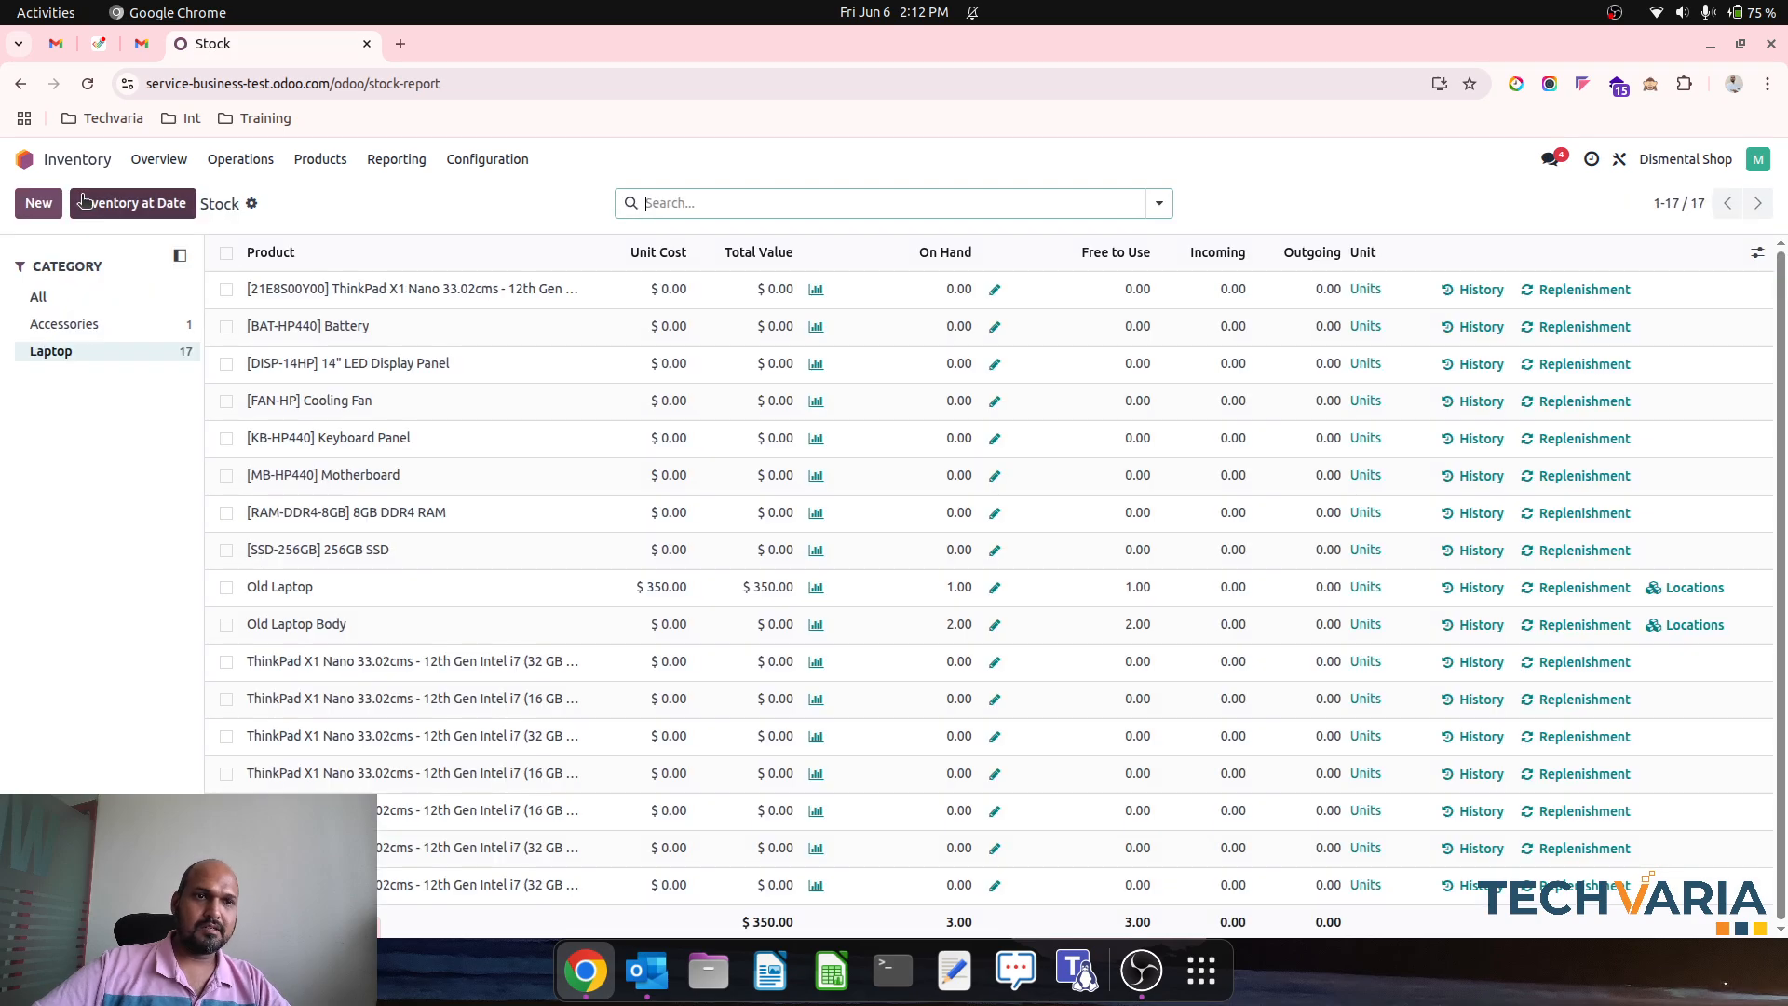
Duplicate and confirm the Old Laptop purchase order P00005 in the Purchase app, and open the new order's receipt.
click(294, 164)
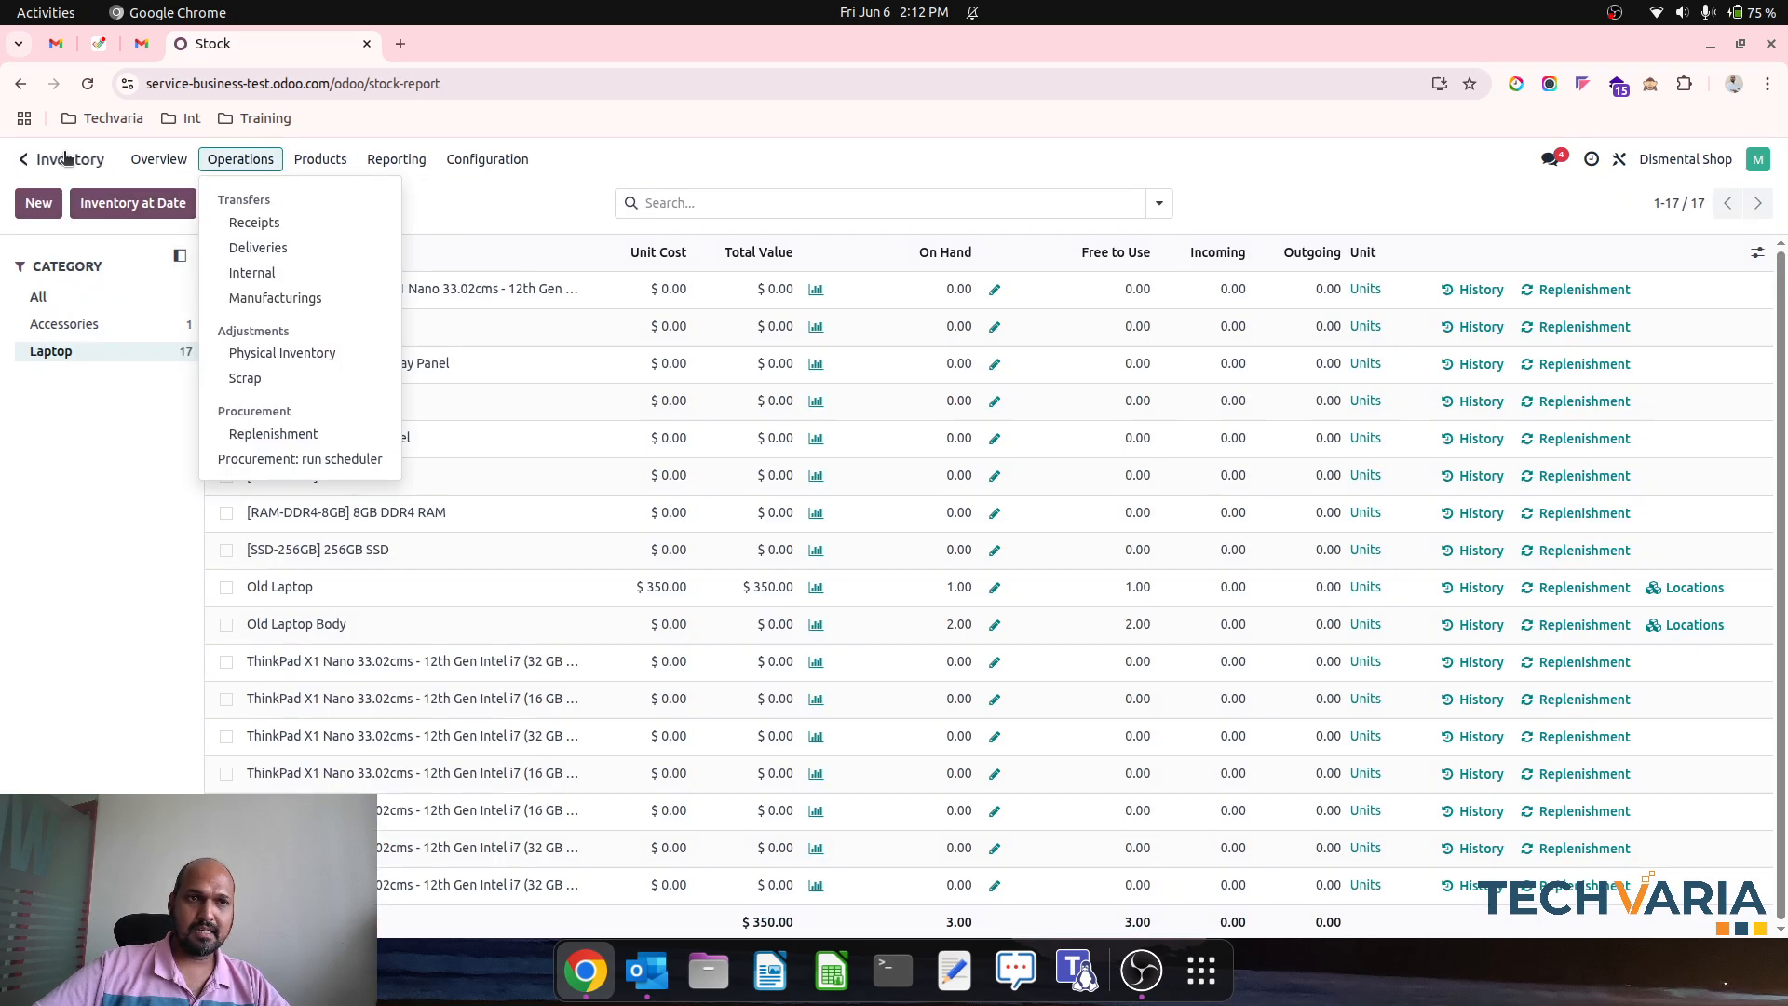
click(25, 159)
click(958, 570)
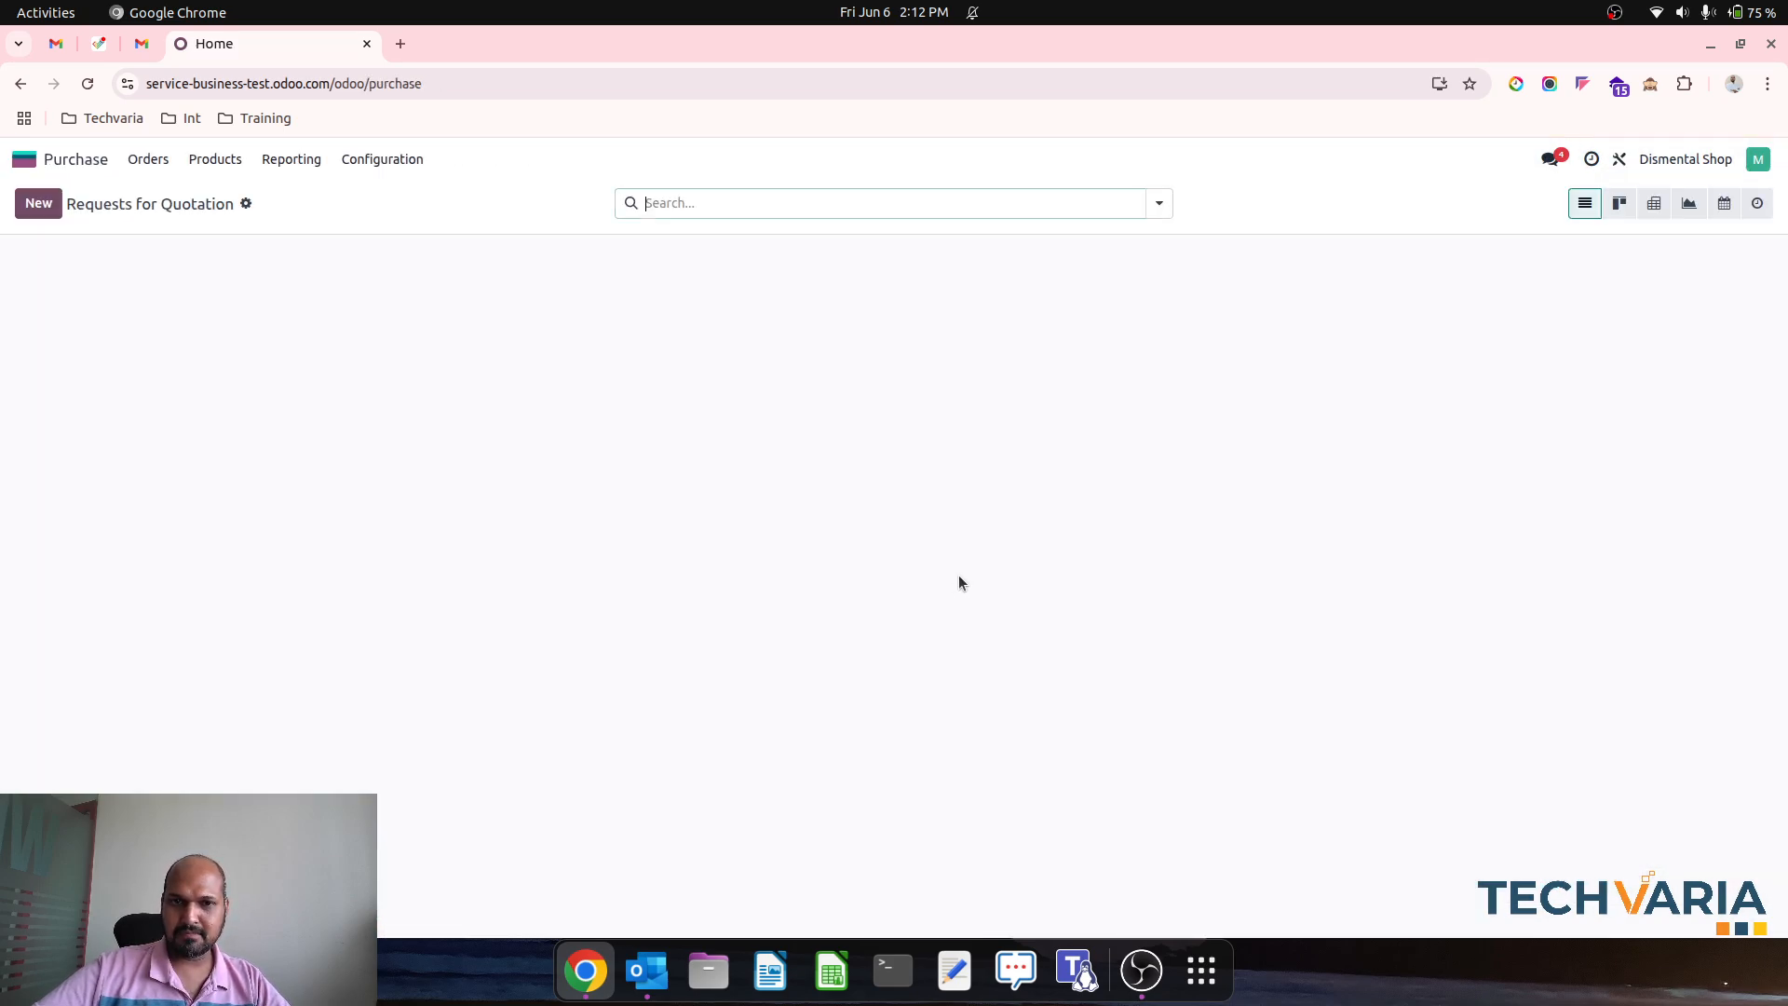
click(215, 444)
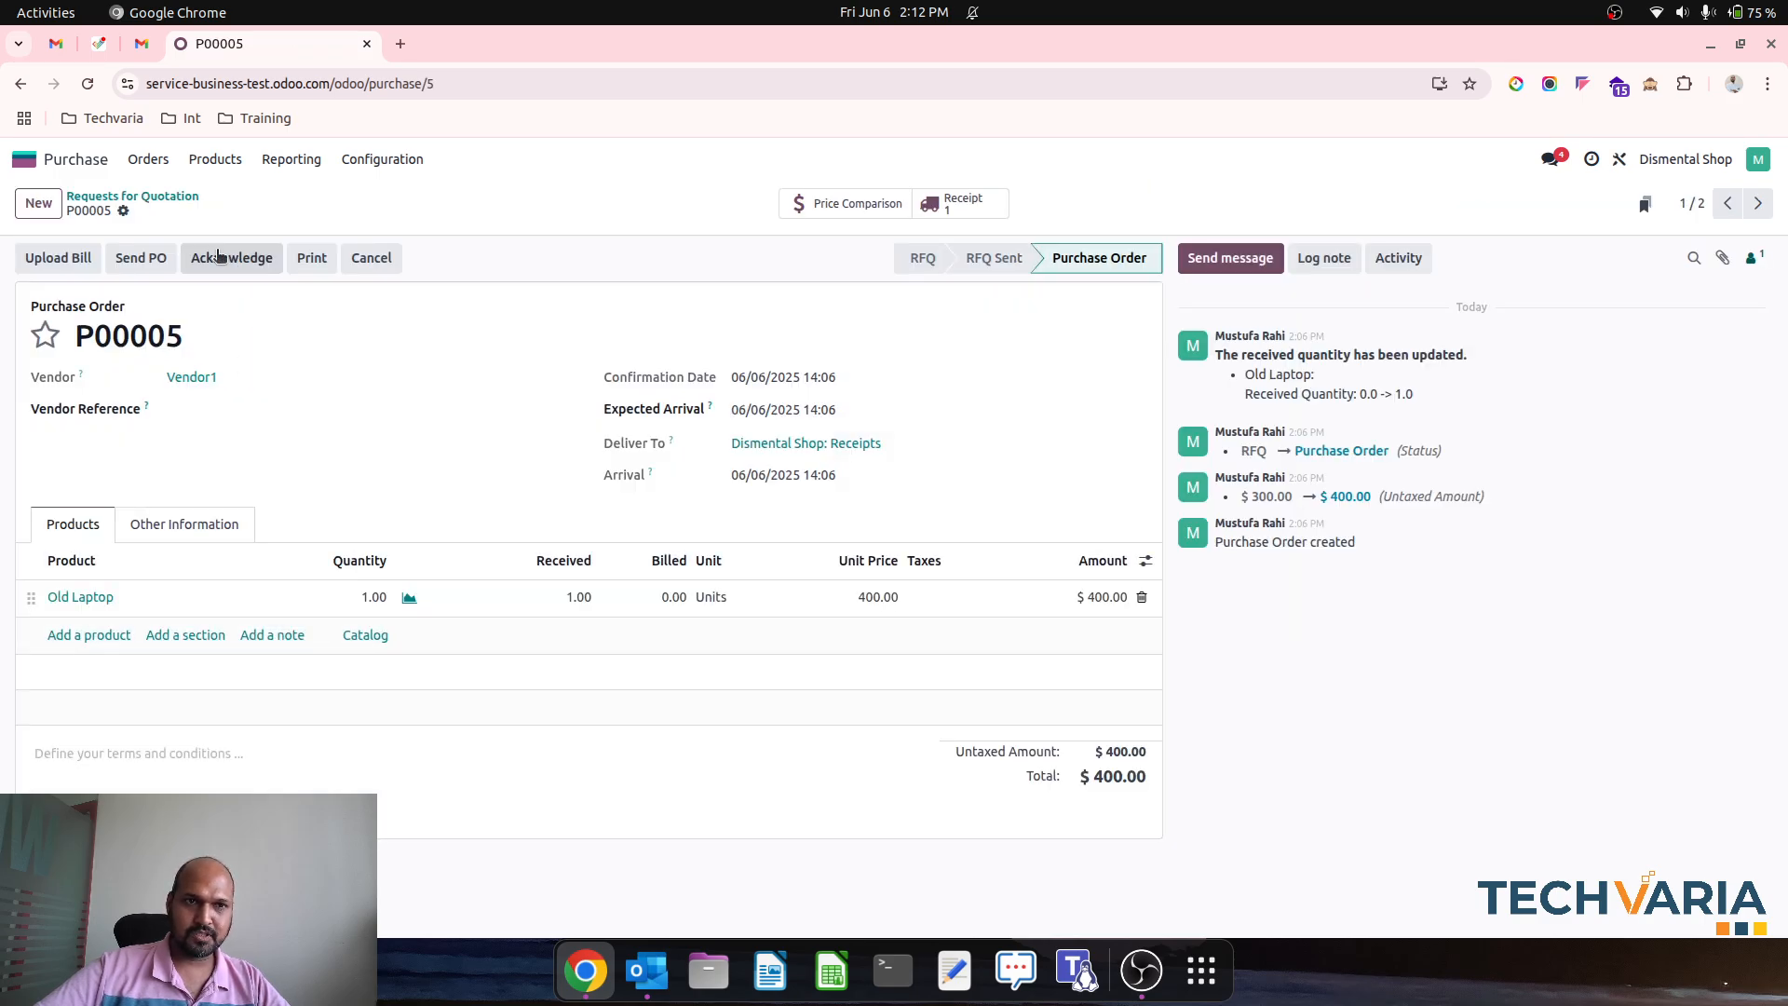
click(123, 211)
click(159, 283)
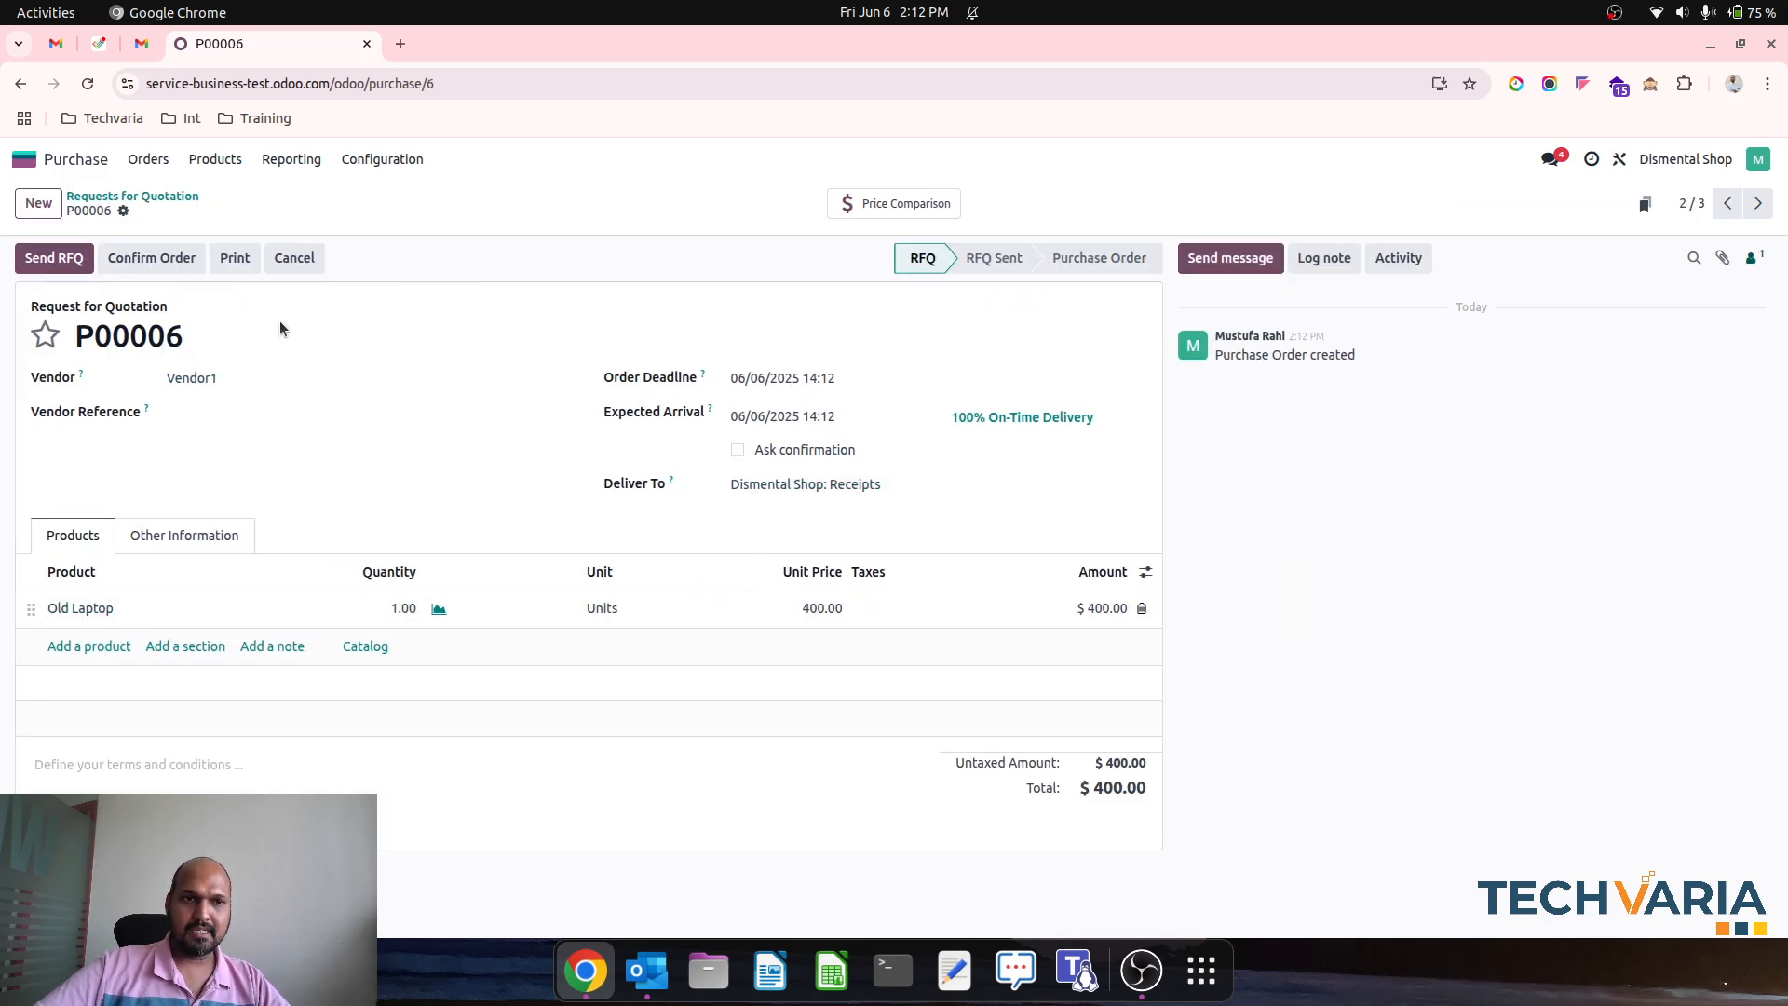
click(172, 259)
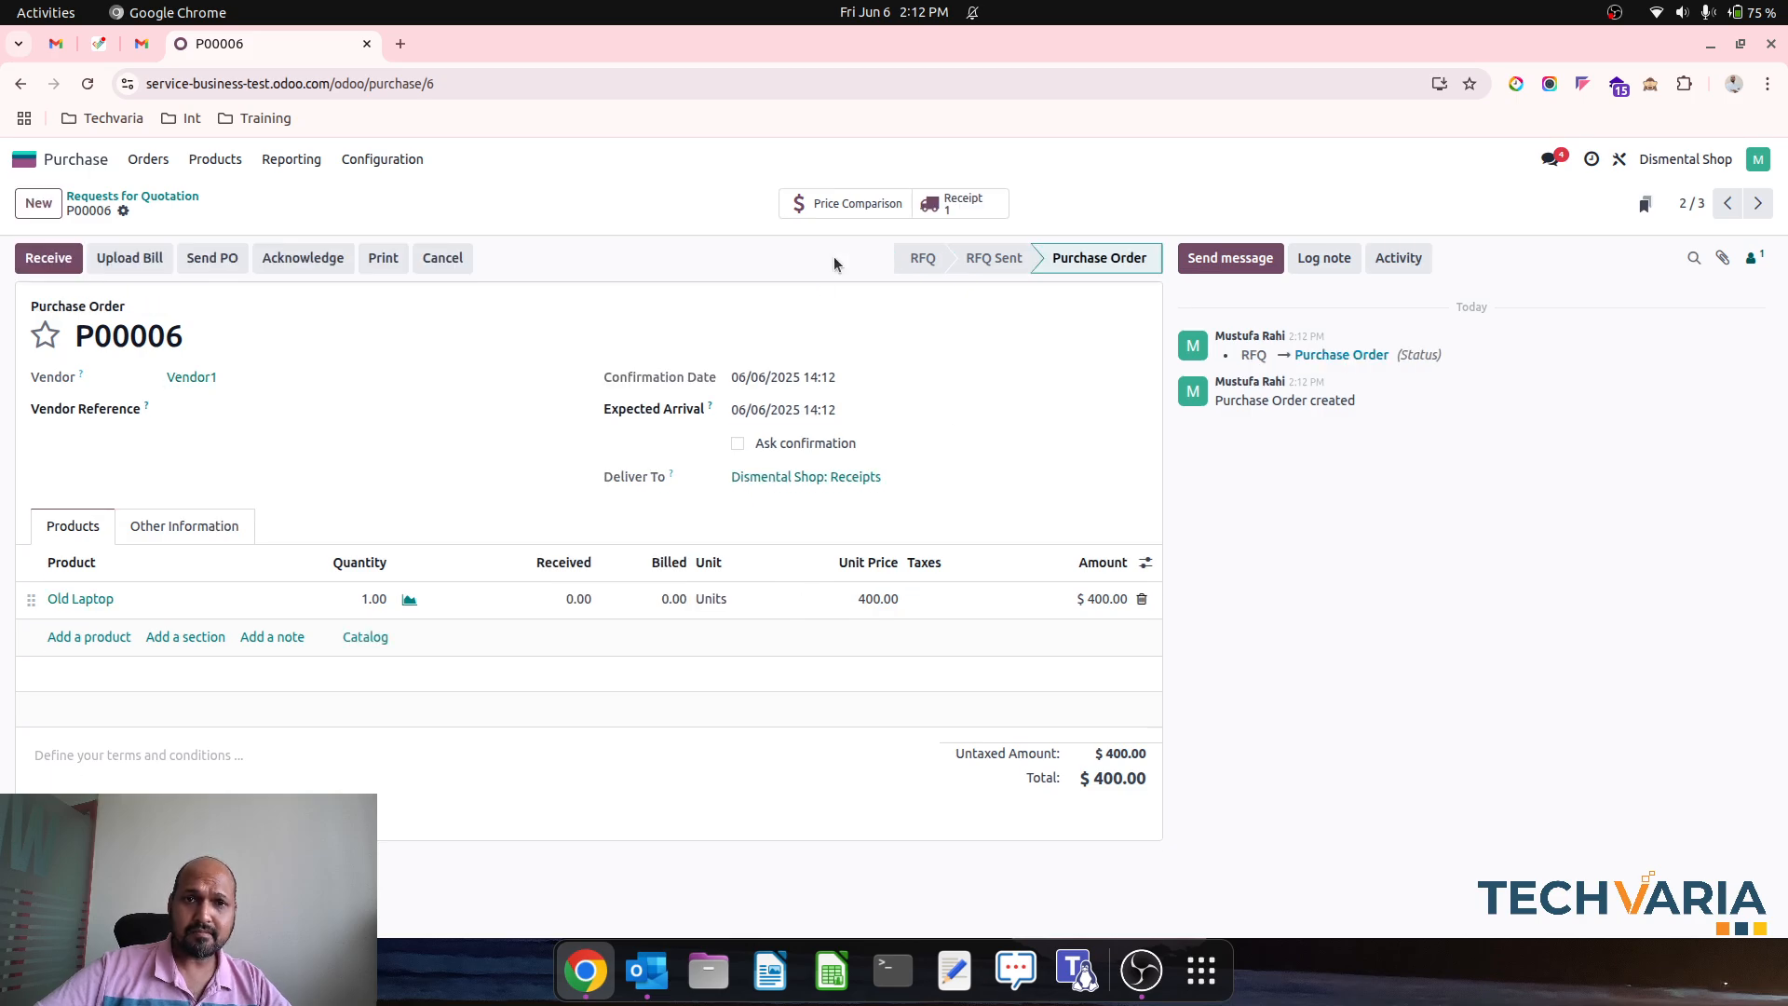
click(959, 203)
click(750, 555)
click(713, 550)
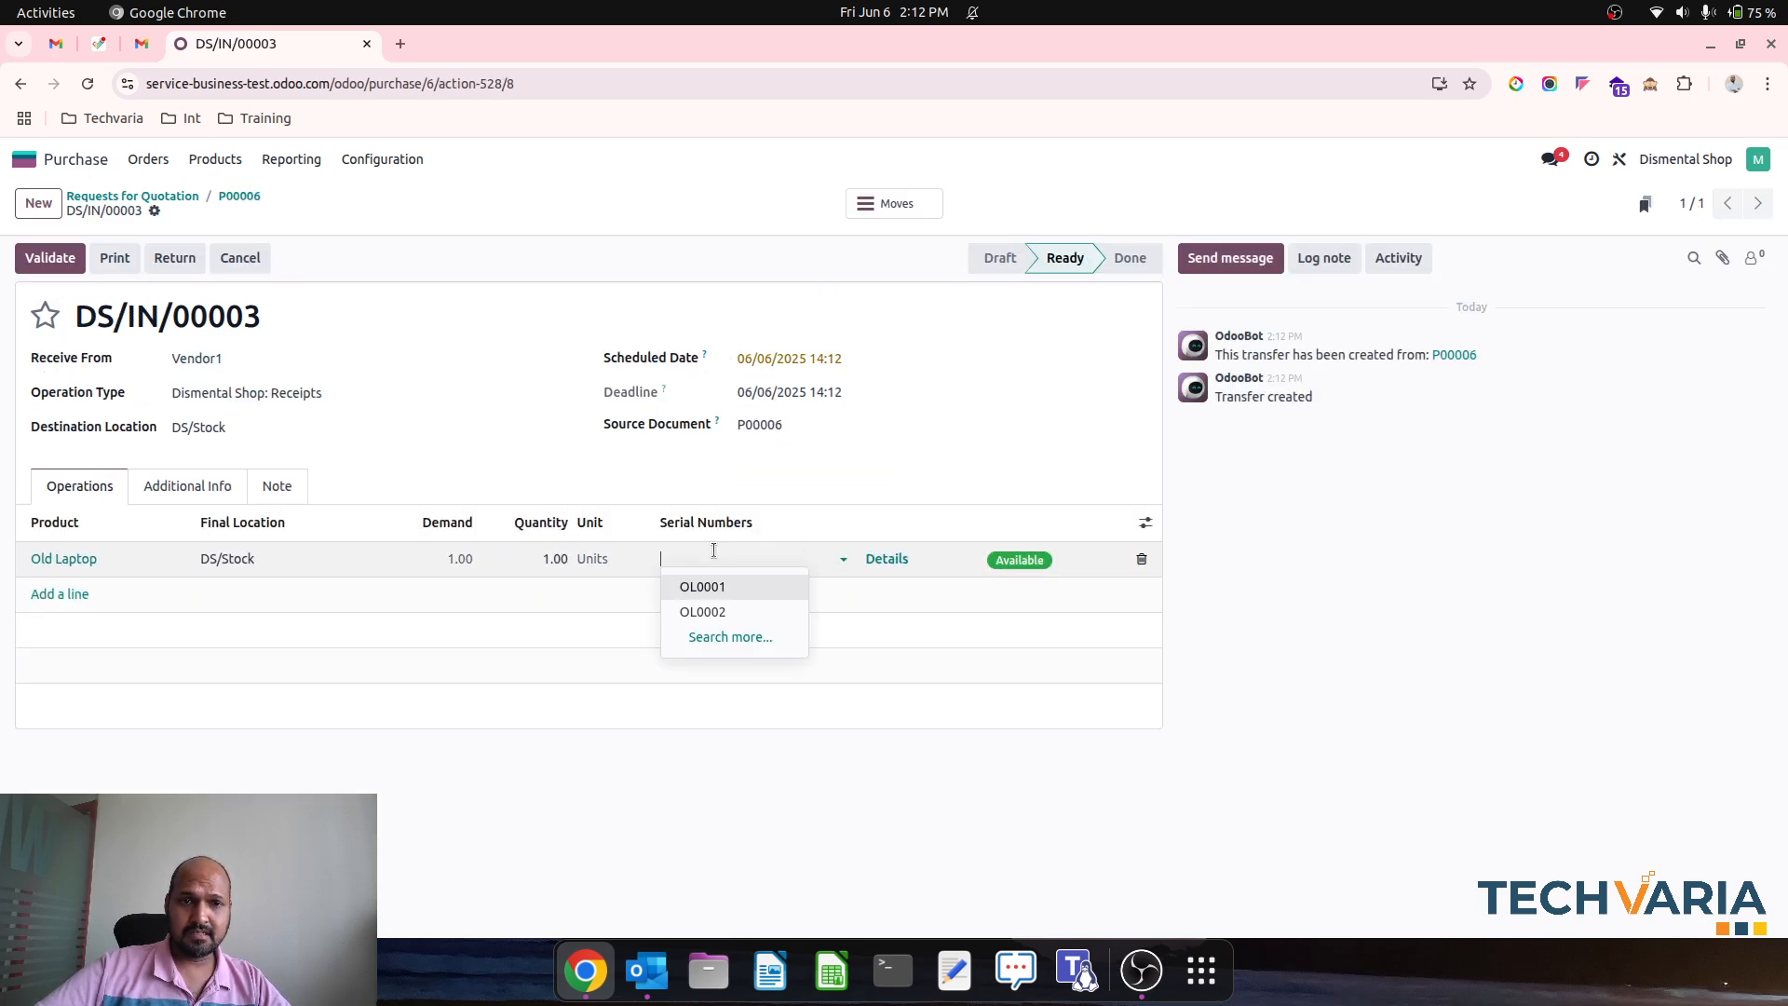
click(763, 610)
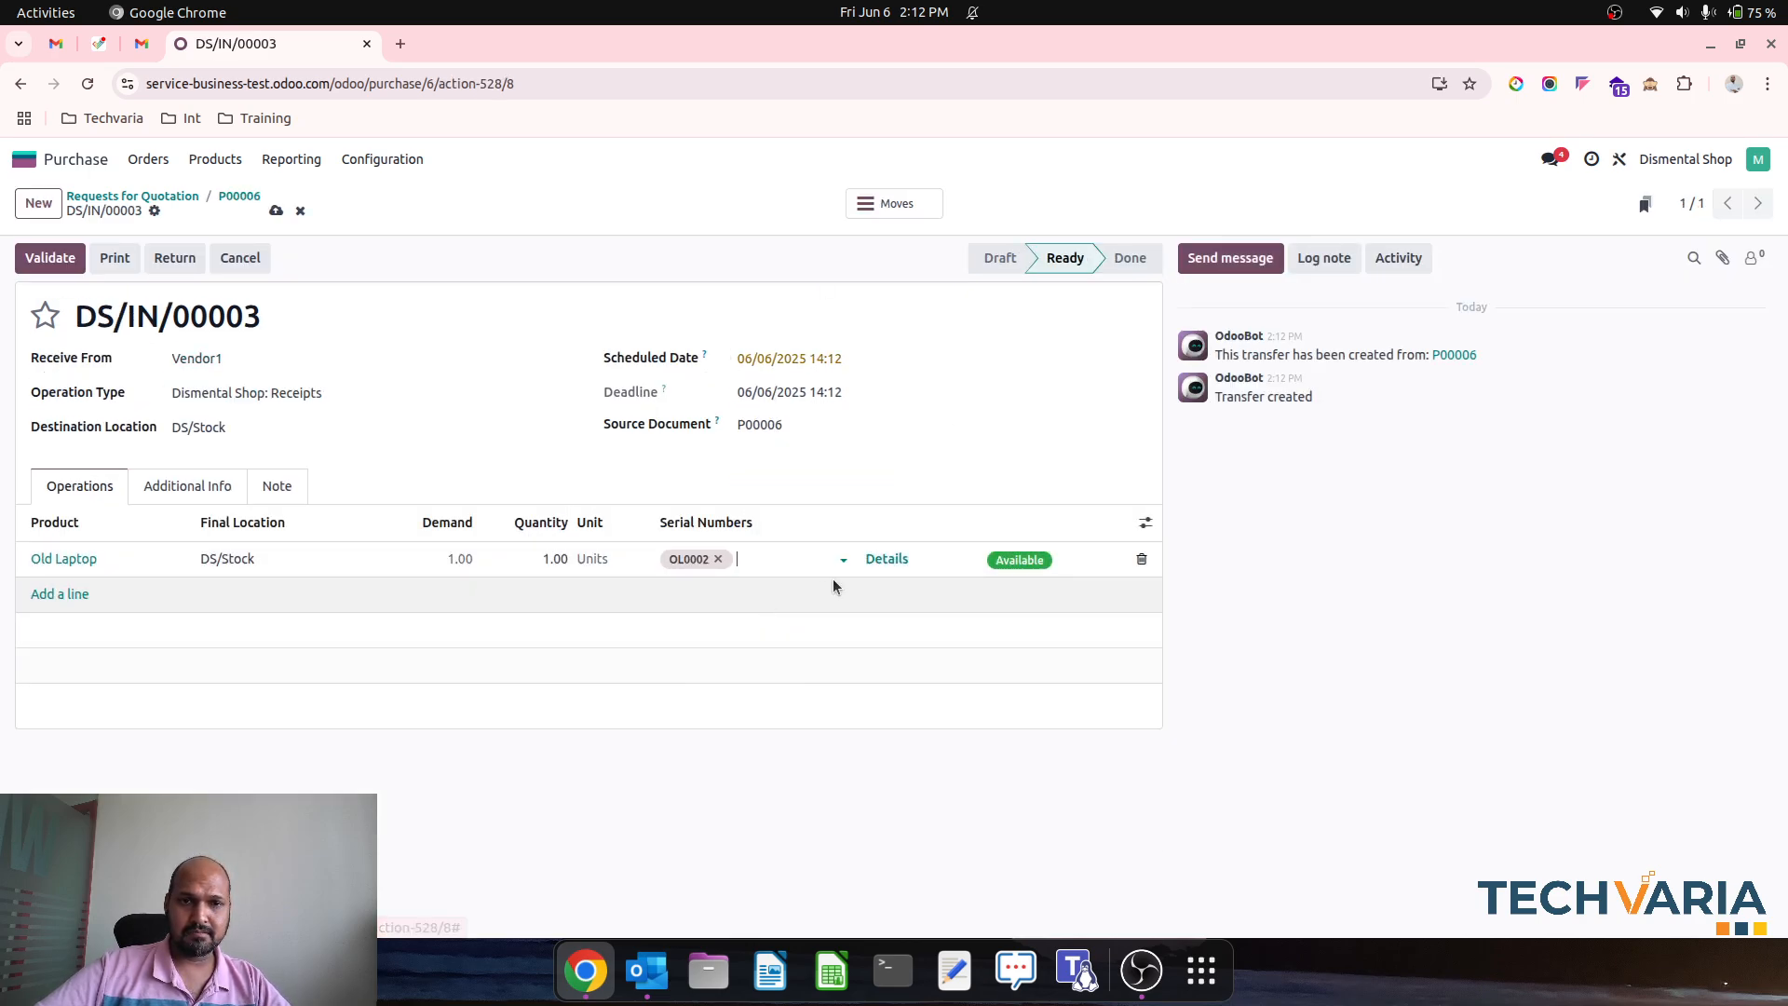
click(718, 559)
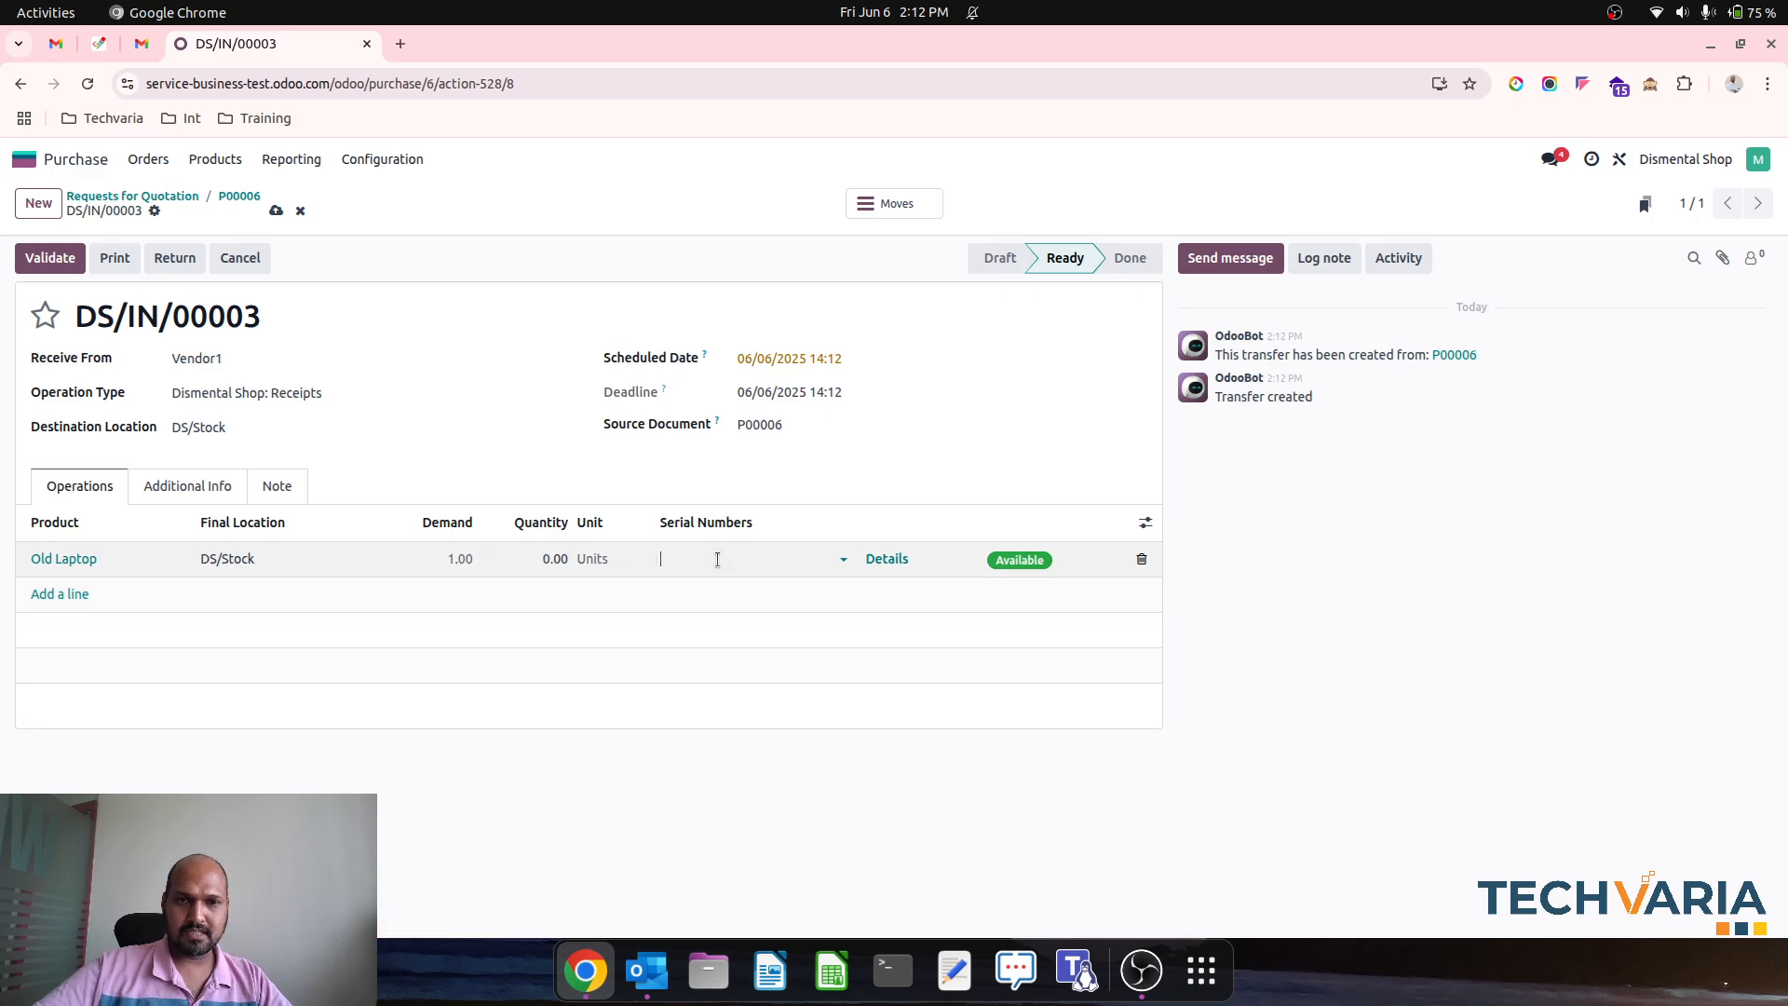
Create serial number OL0003 for the Old Laptop on the receipt and validate it.
click(717, 559)
text(OL000)
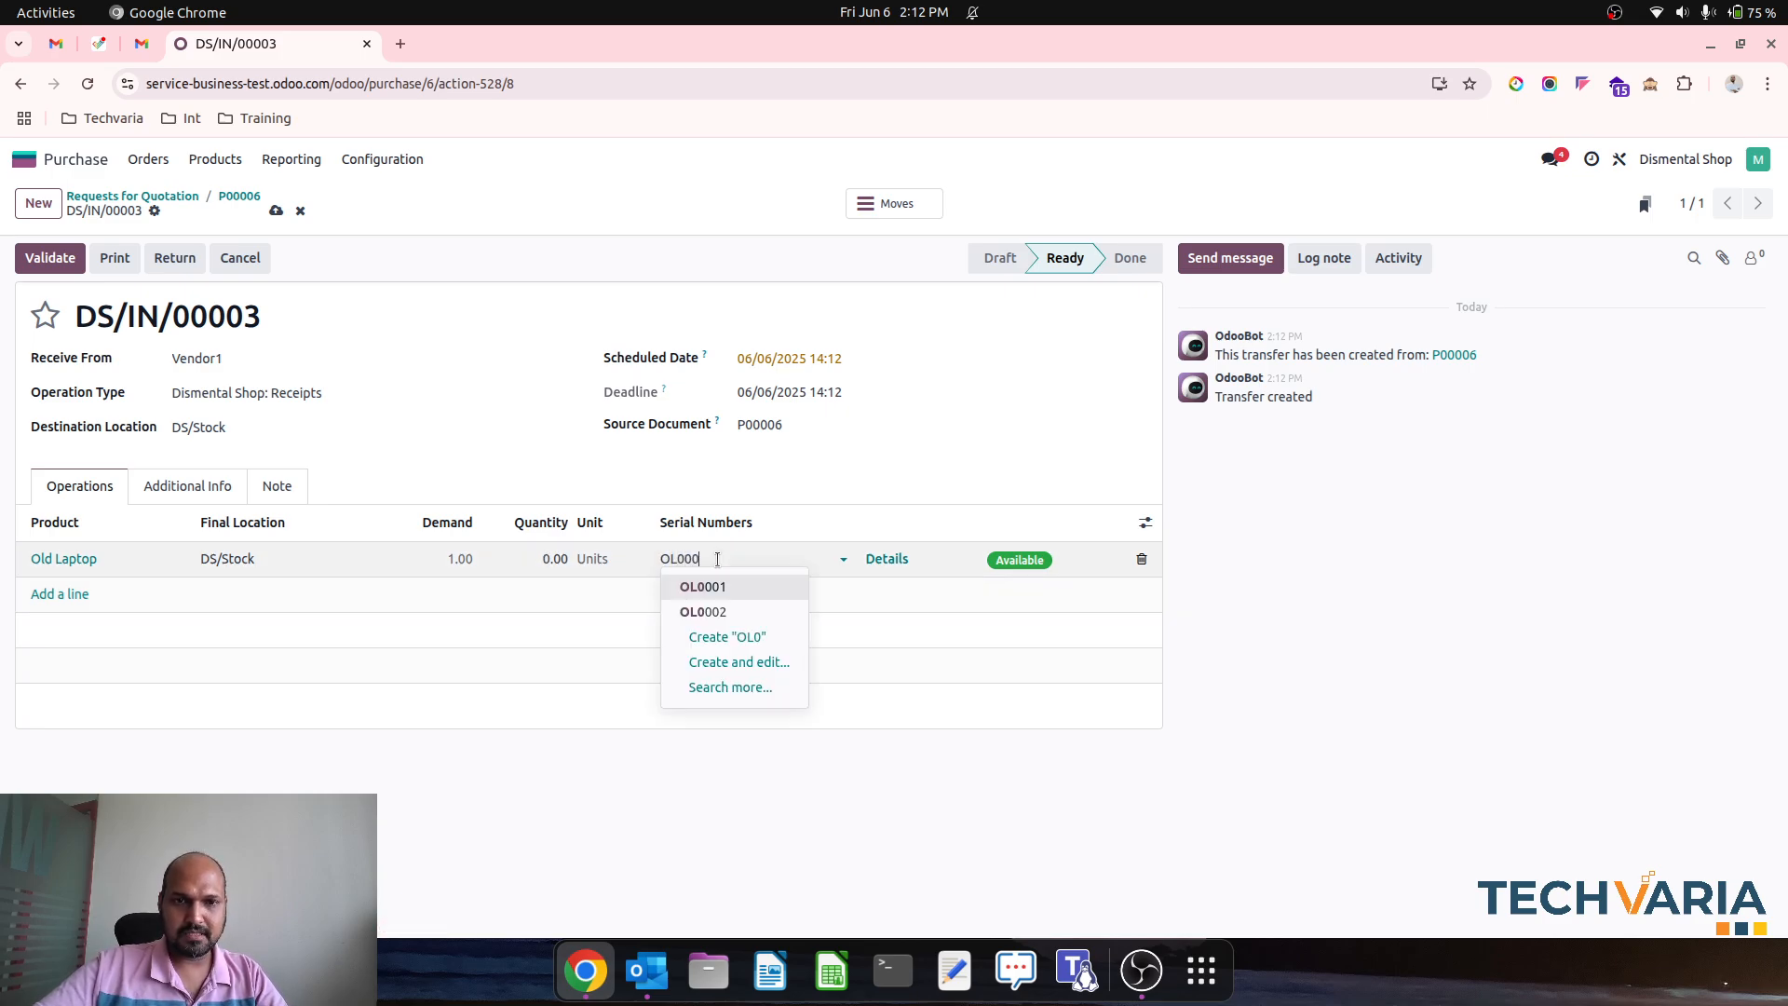
text(3)
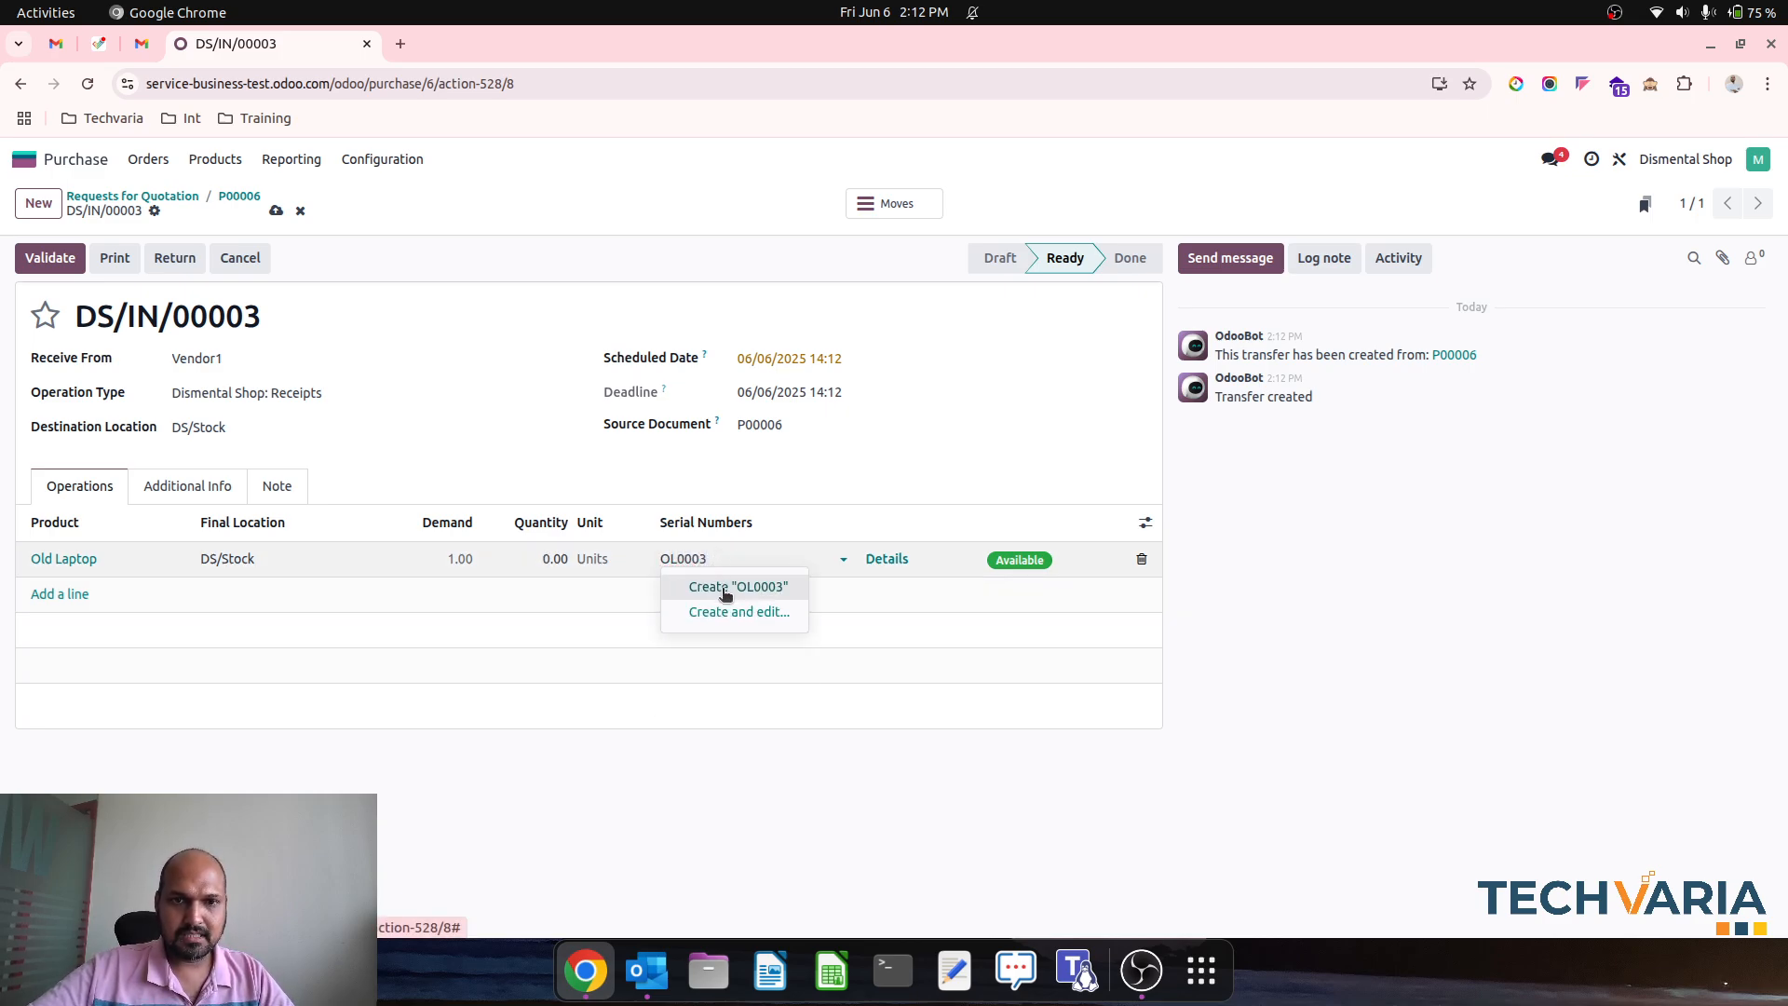
click(726, 586)
click(46, 258)
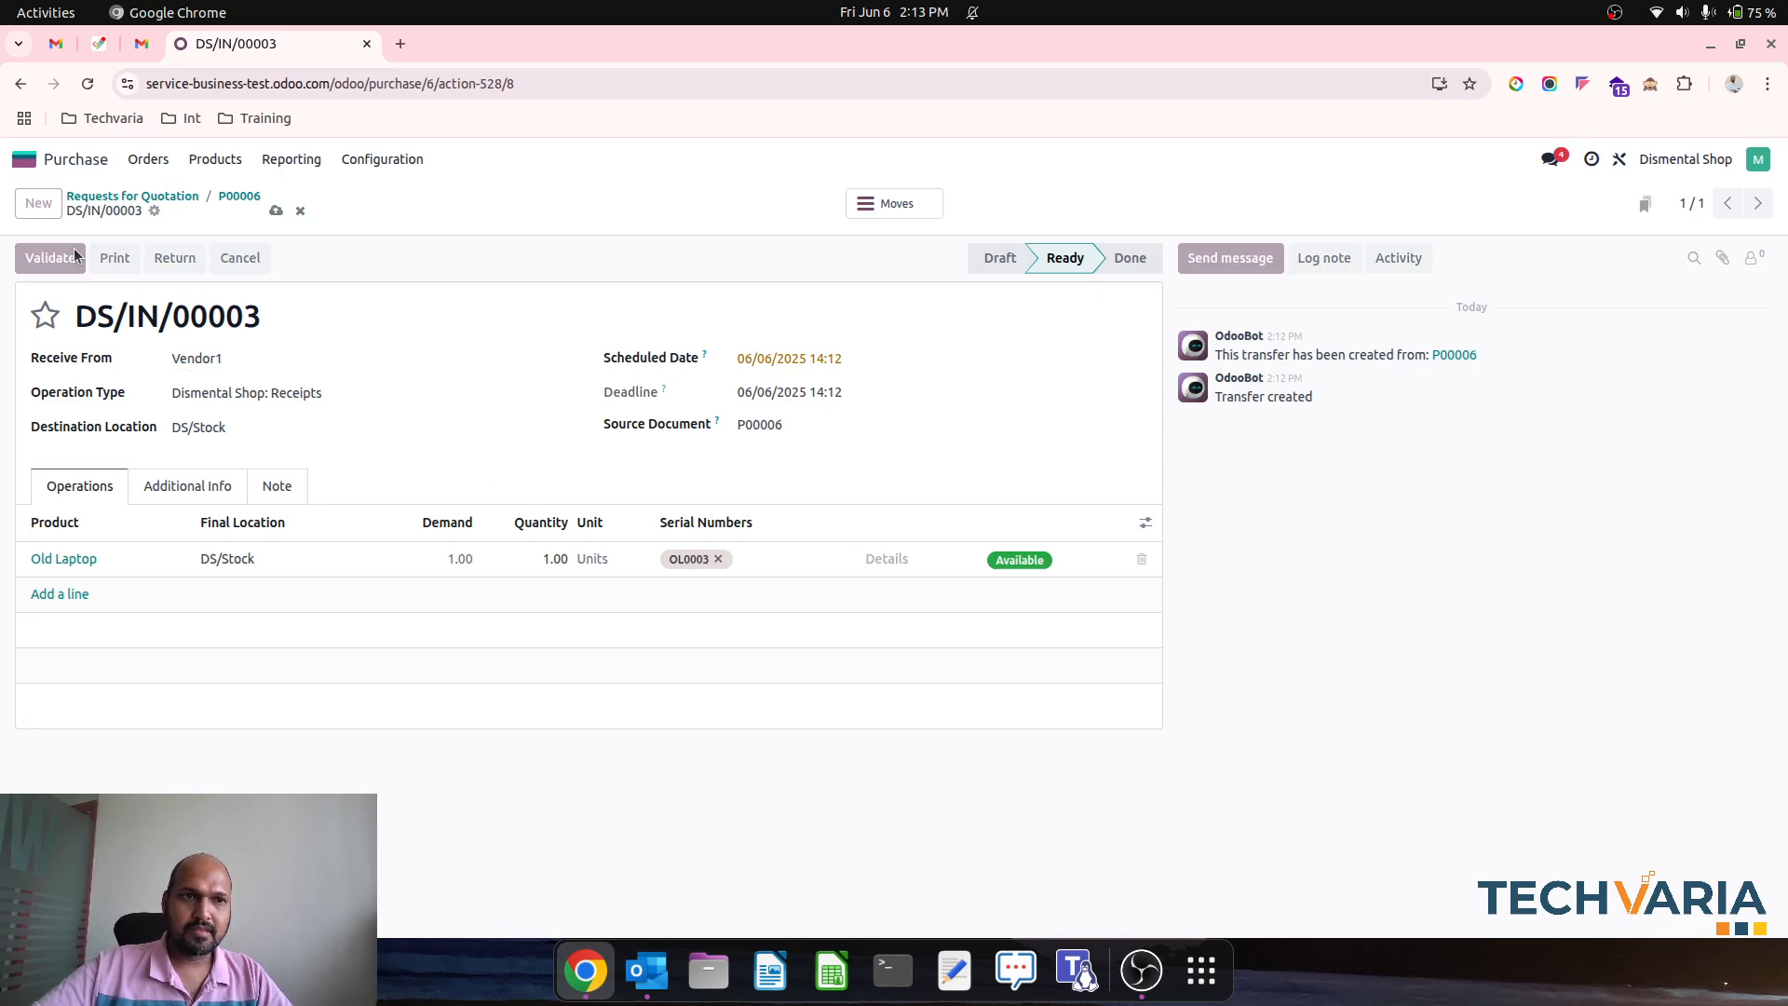
Create a new manufacturing order in the Manufacturing app for the product Old Laptop Body.
click(26, 159)
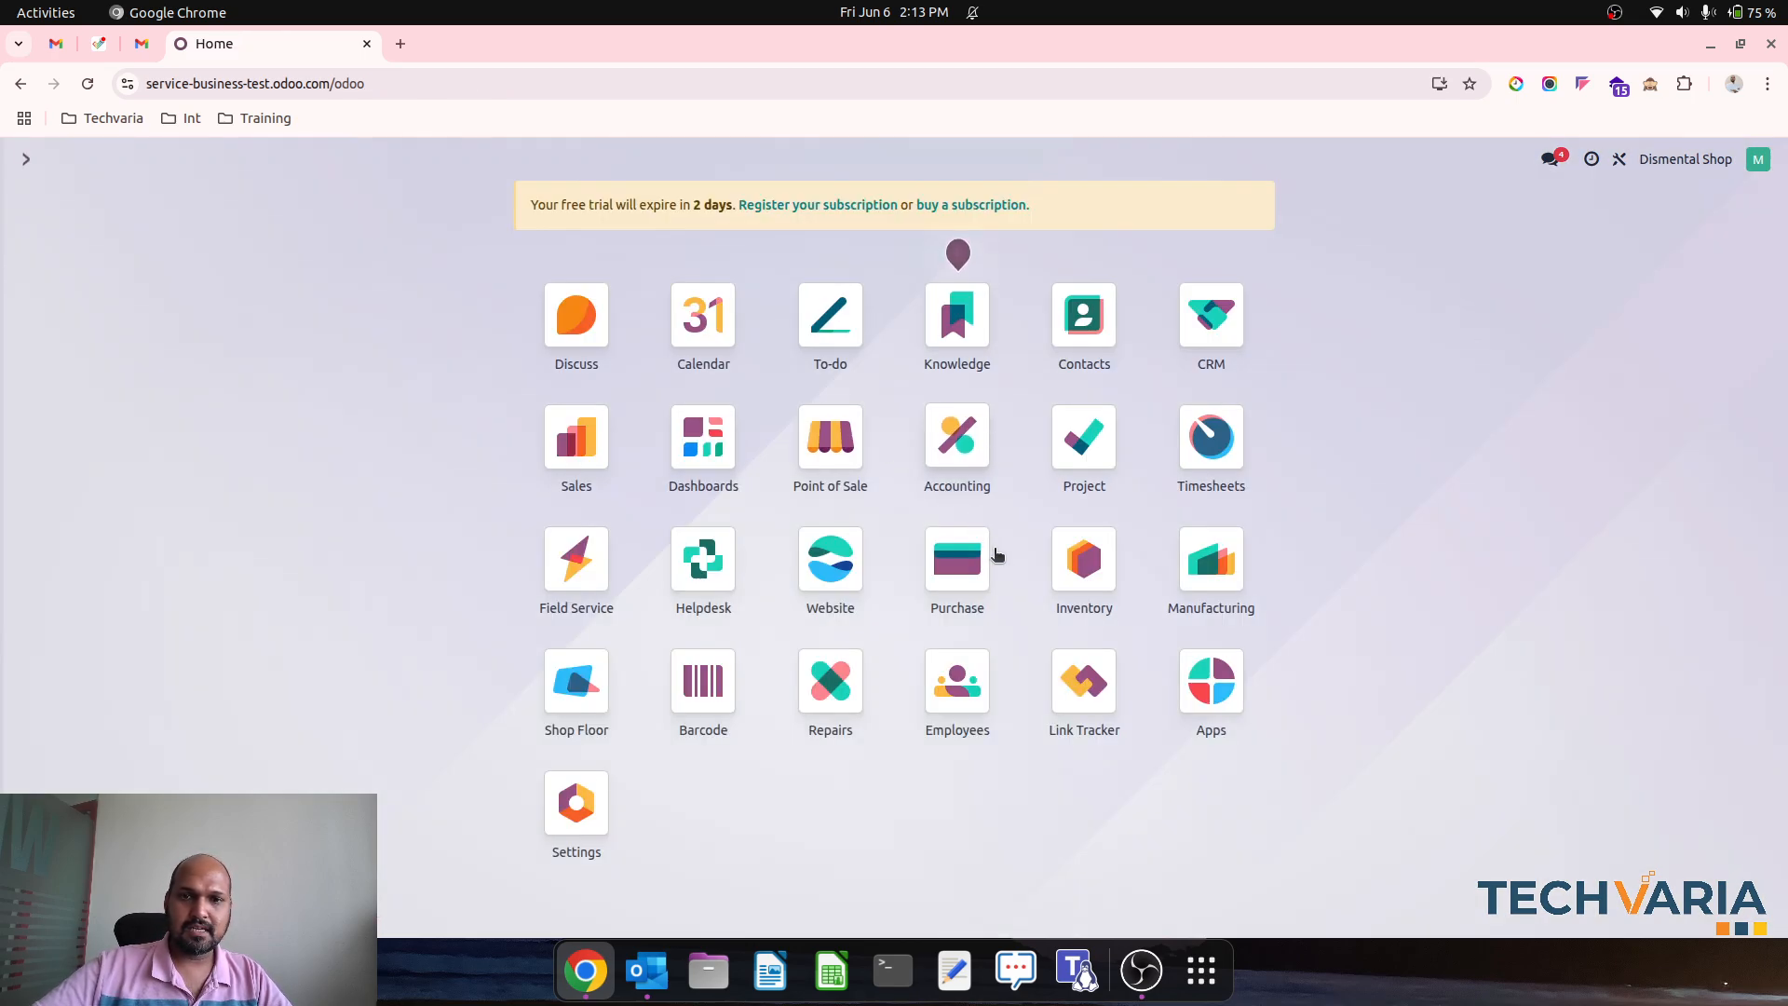
click(1210, 560)
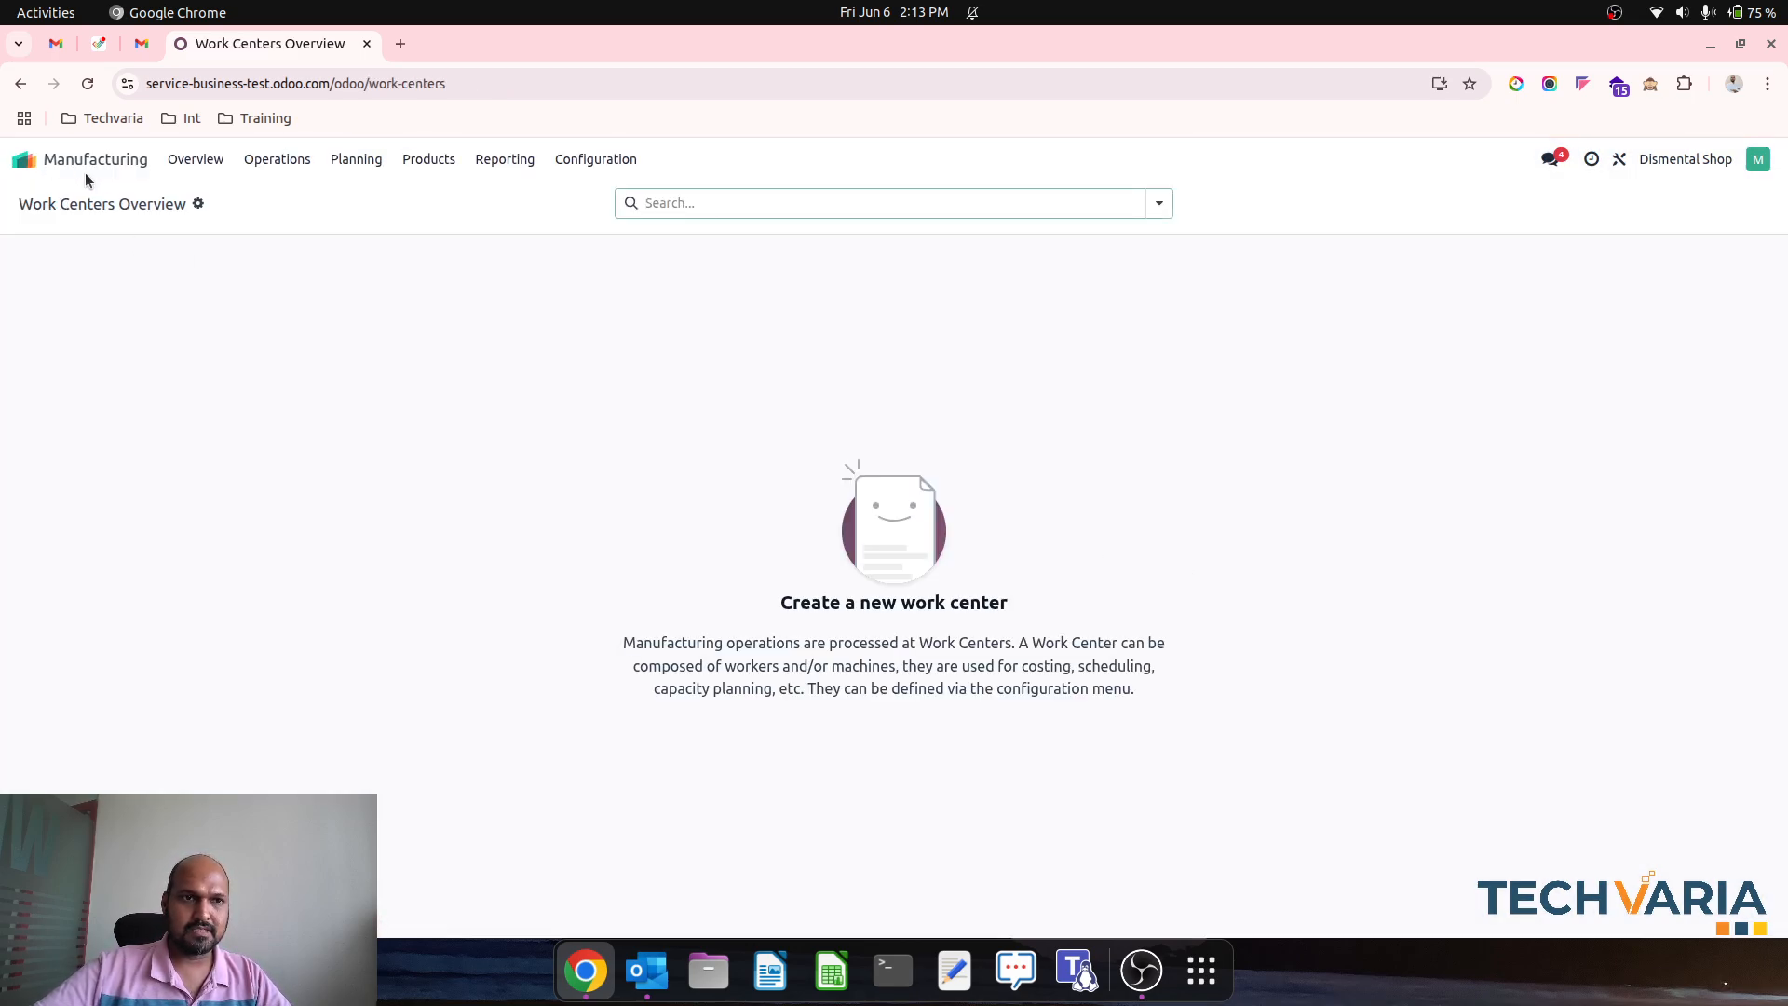
click(277, 159)
click(279, 192)
click(38, 203)
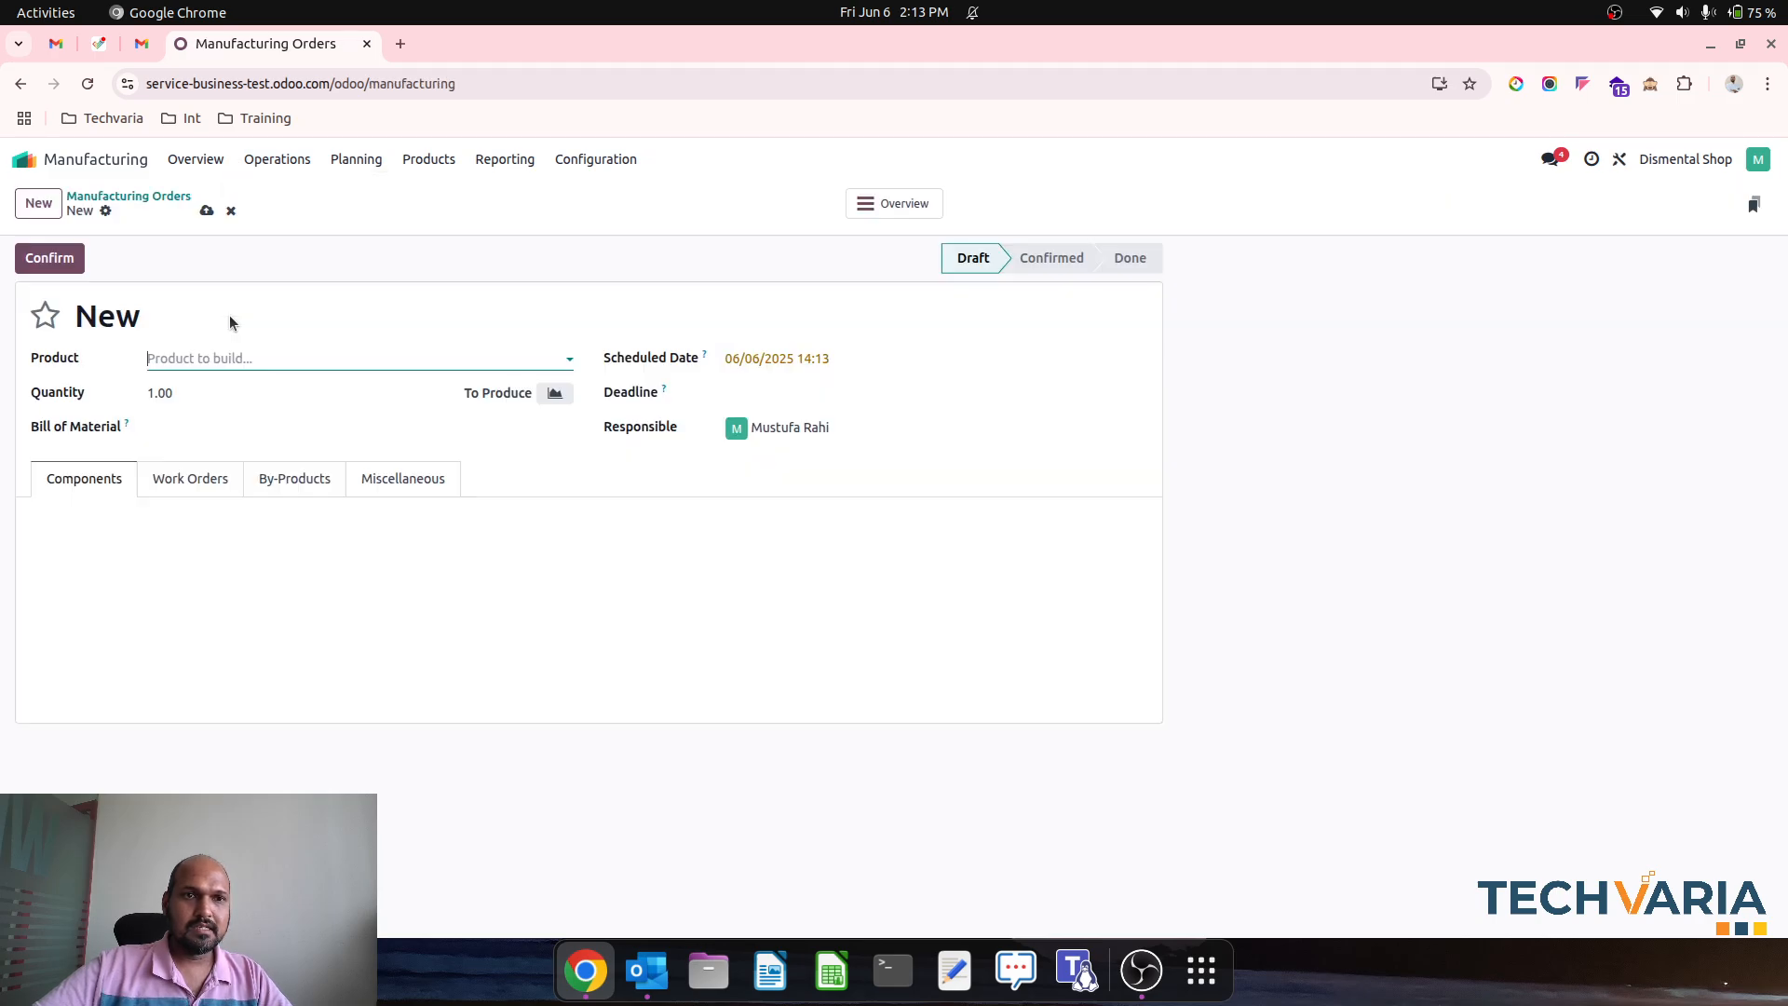
click(265, 358)
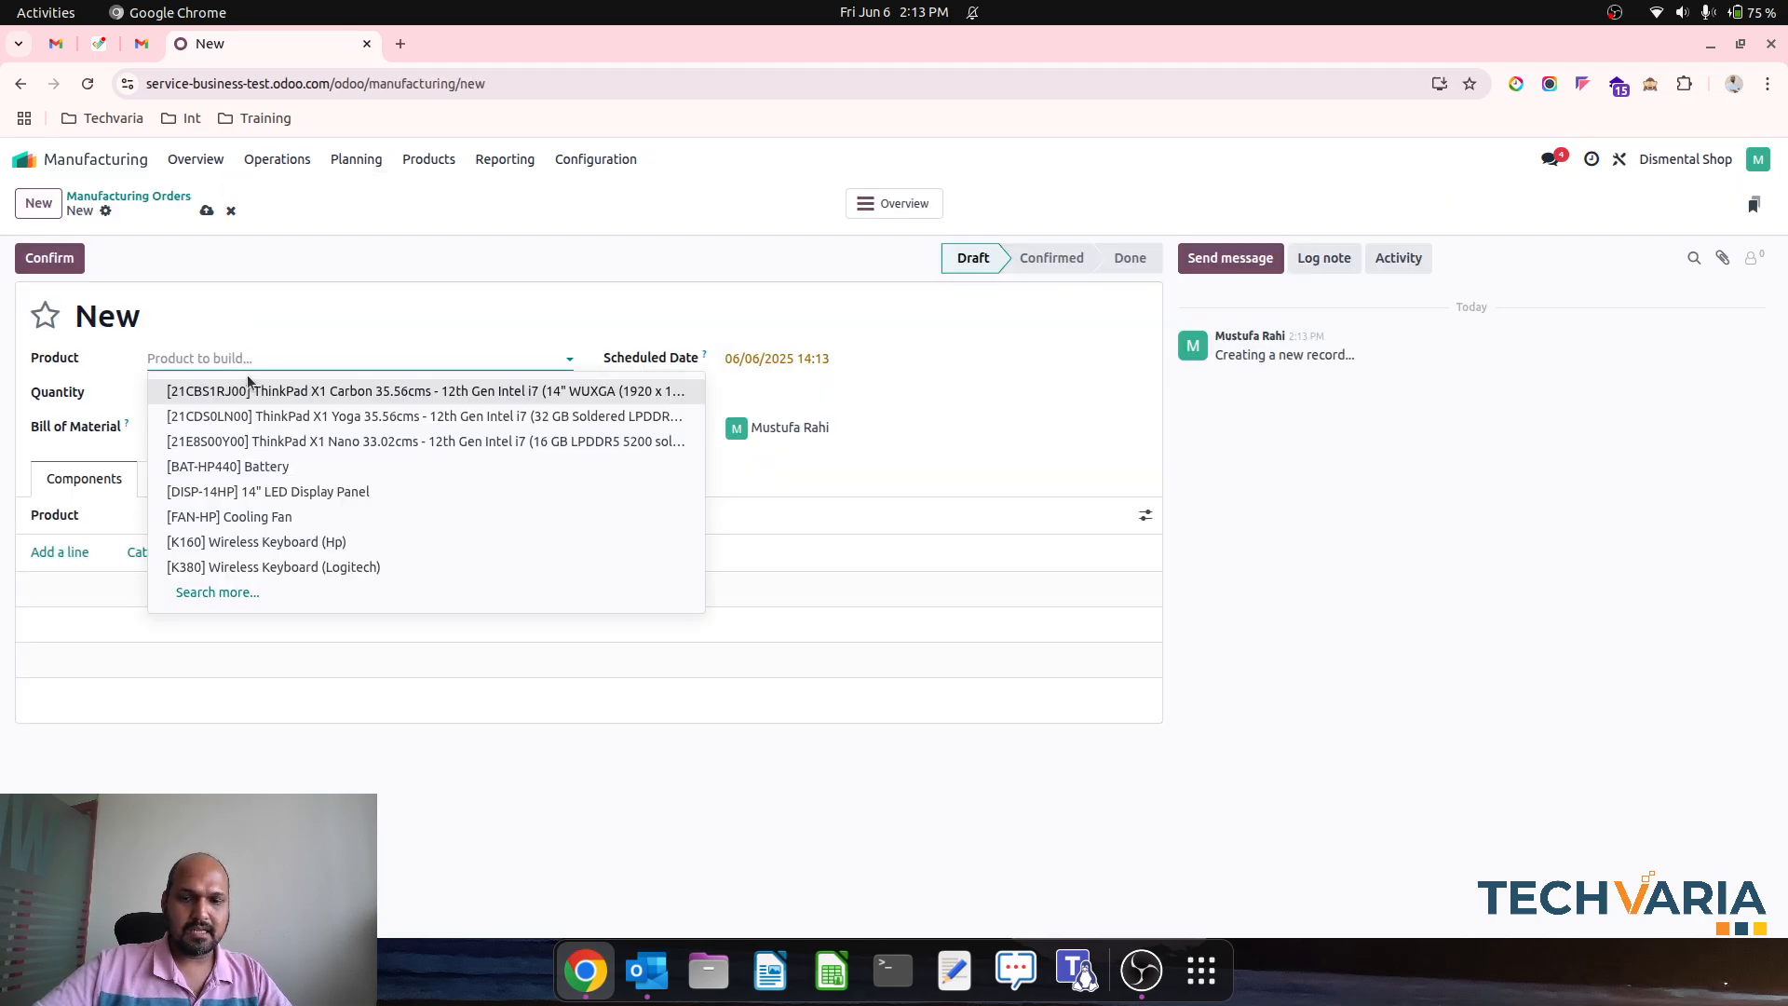
text(old)
click(264, 411)
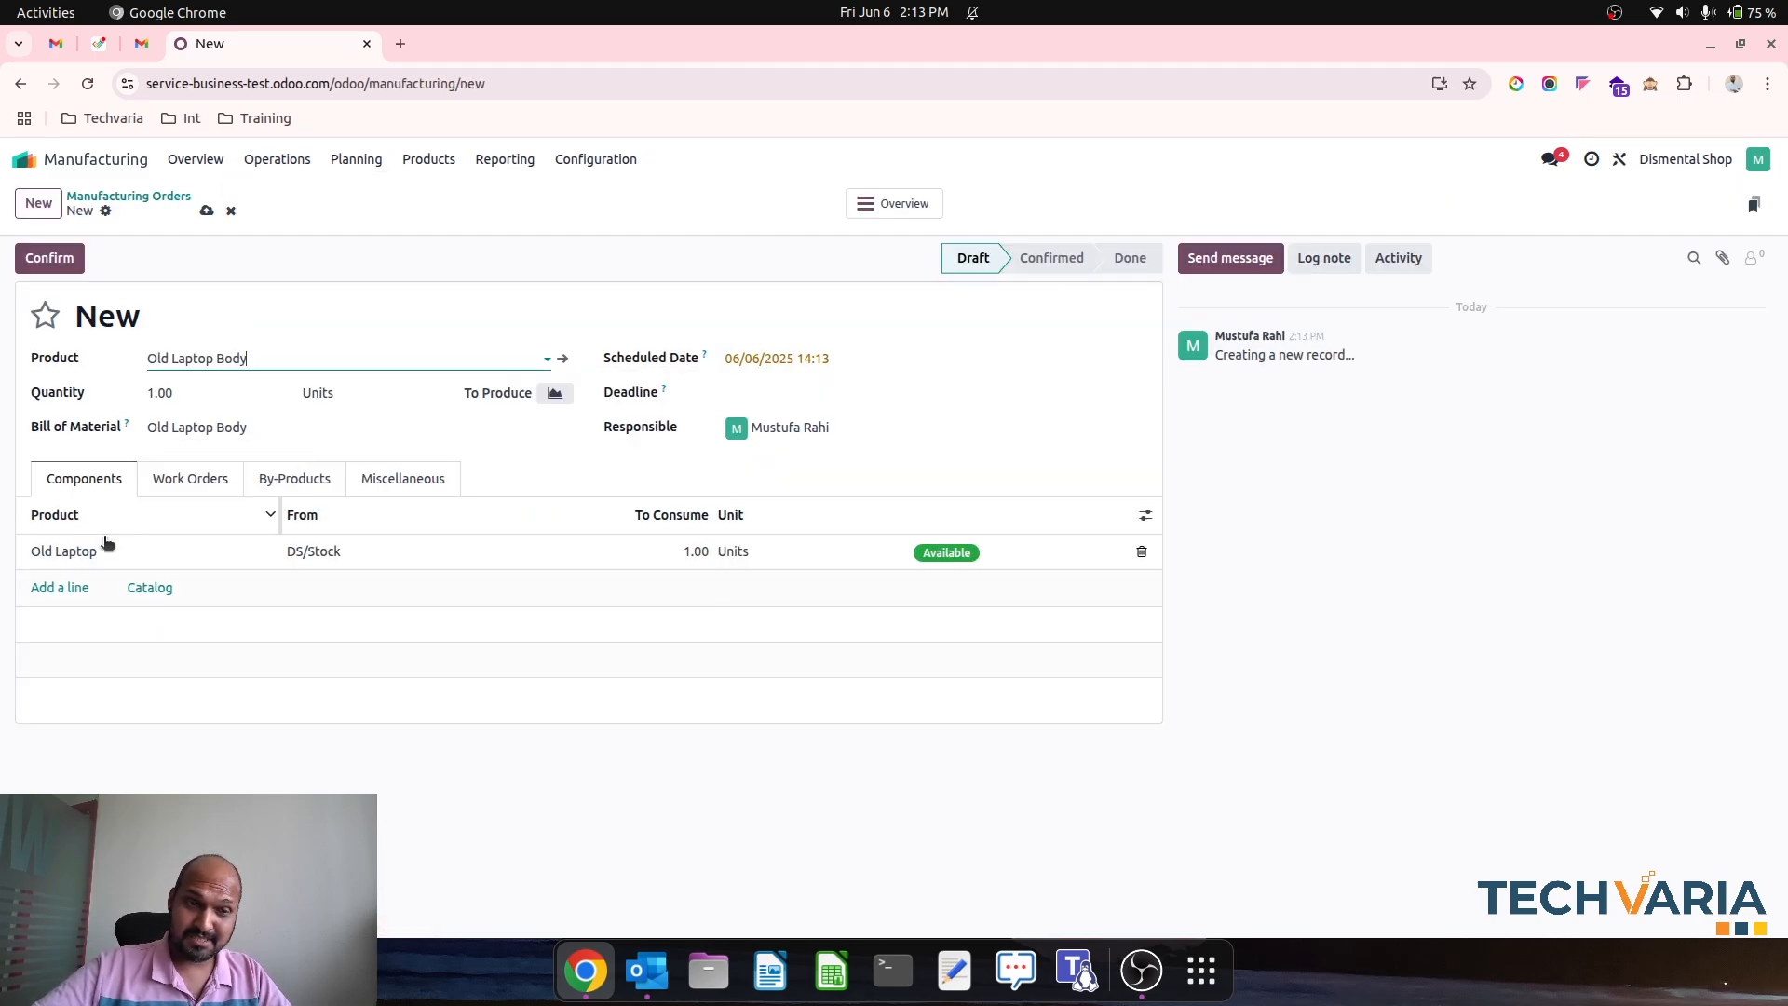
Look over the order's work orders and by-products, and confirm the manufacturing order.
click(191, 482)
click(256, 484)
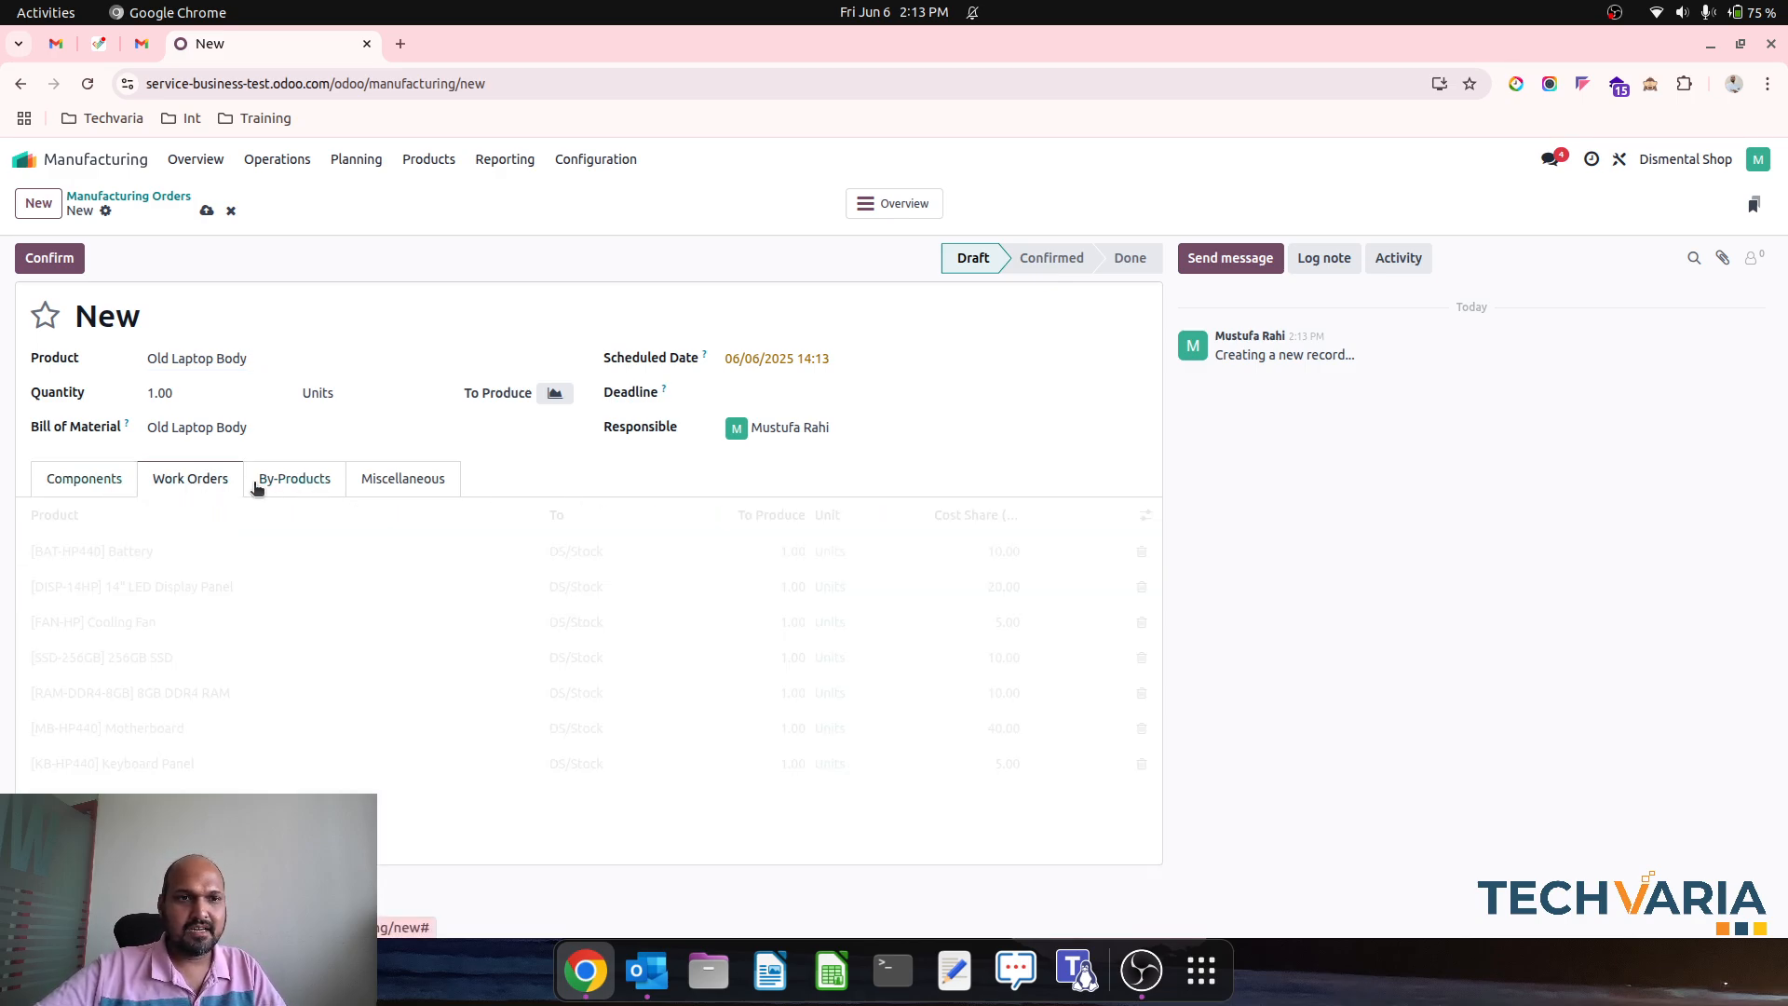
click(103, 476)
click(49, 258)
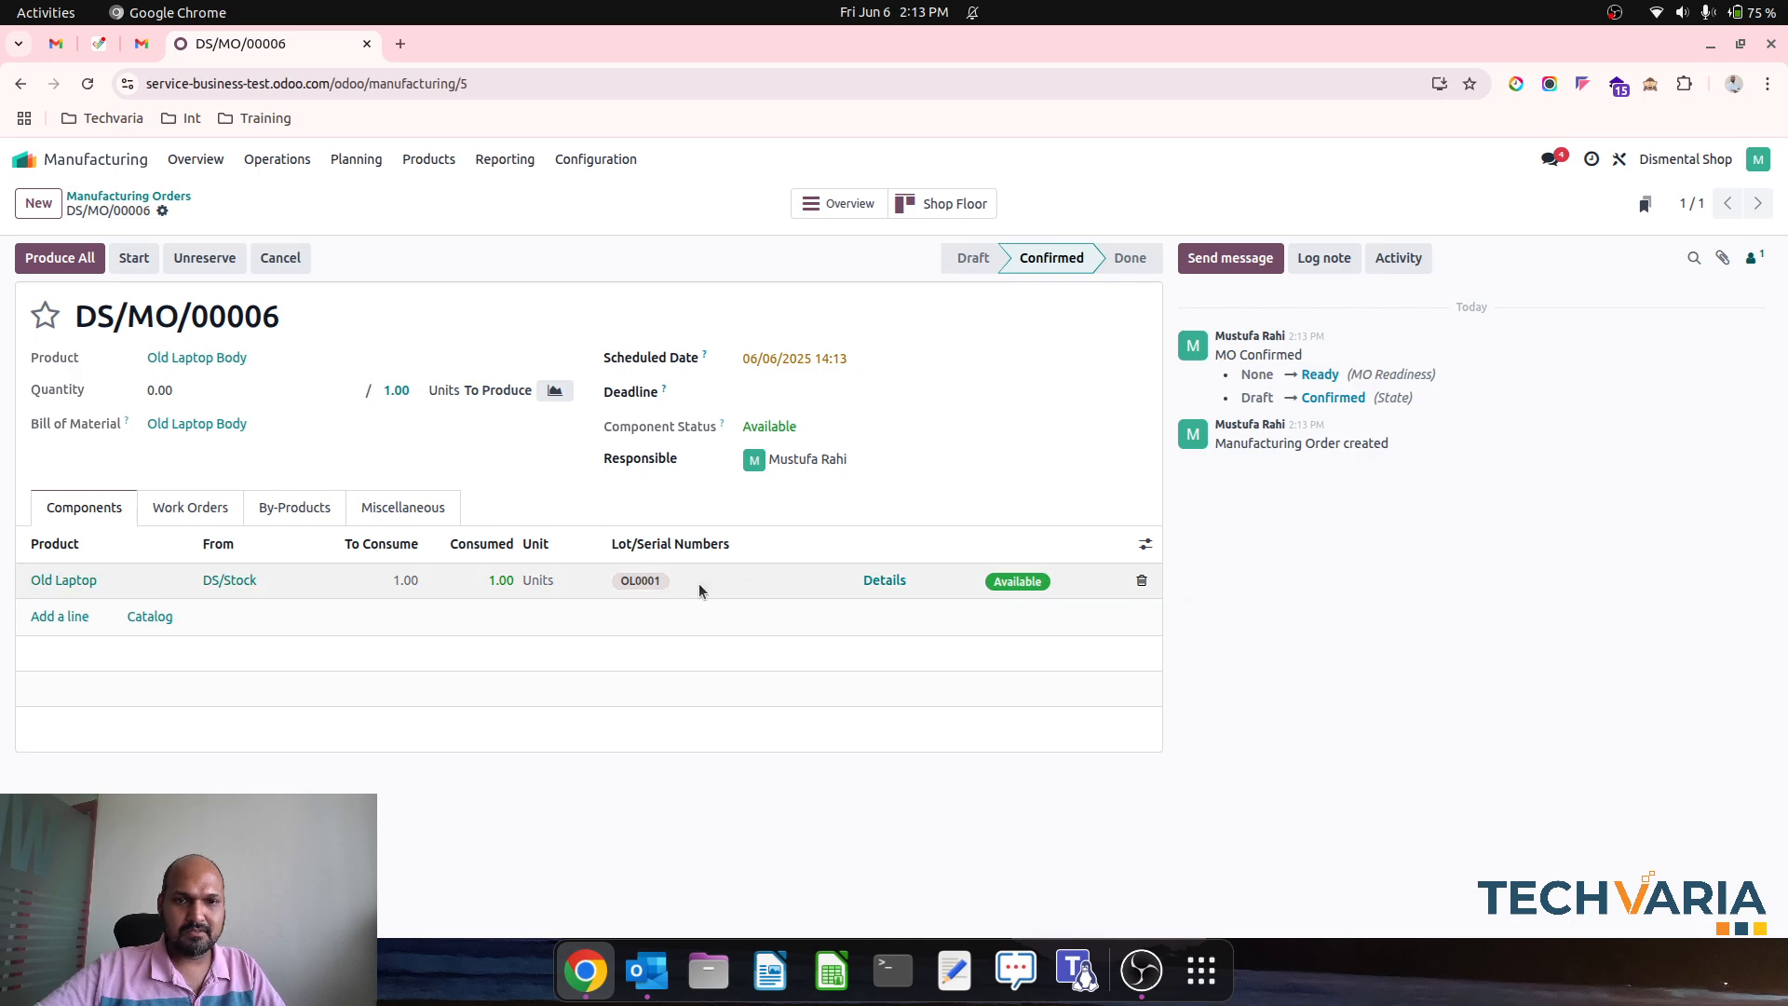
Change the Old Laptop component's picked serial number to OL0003 and save the component details.
click(876, 579)
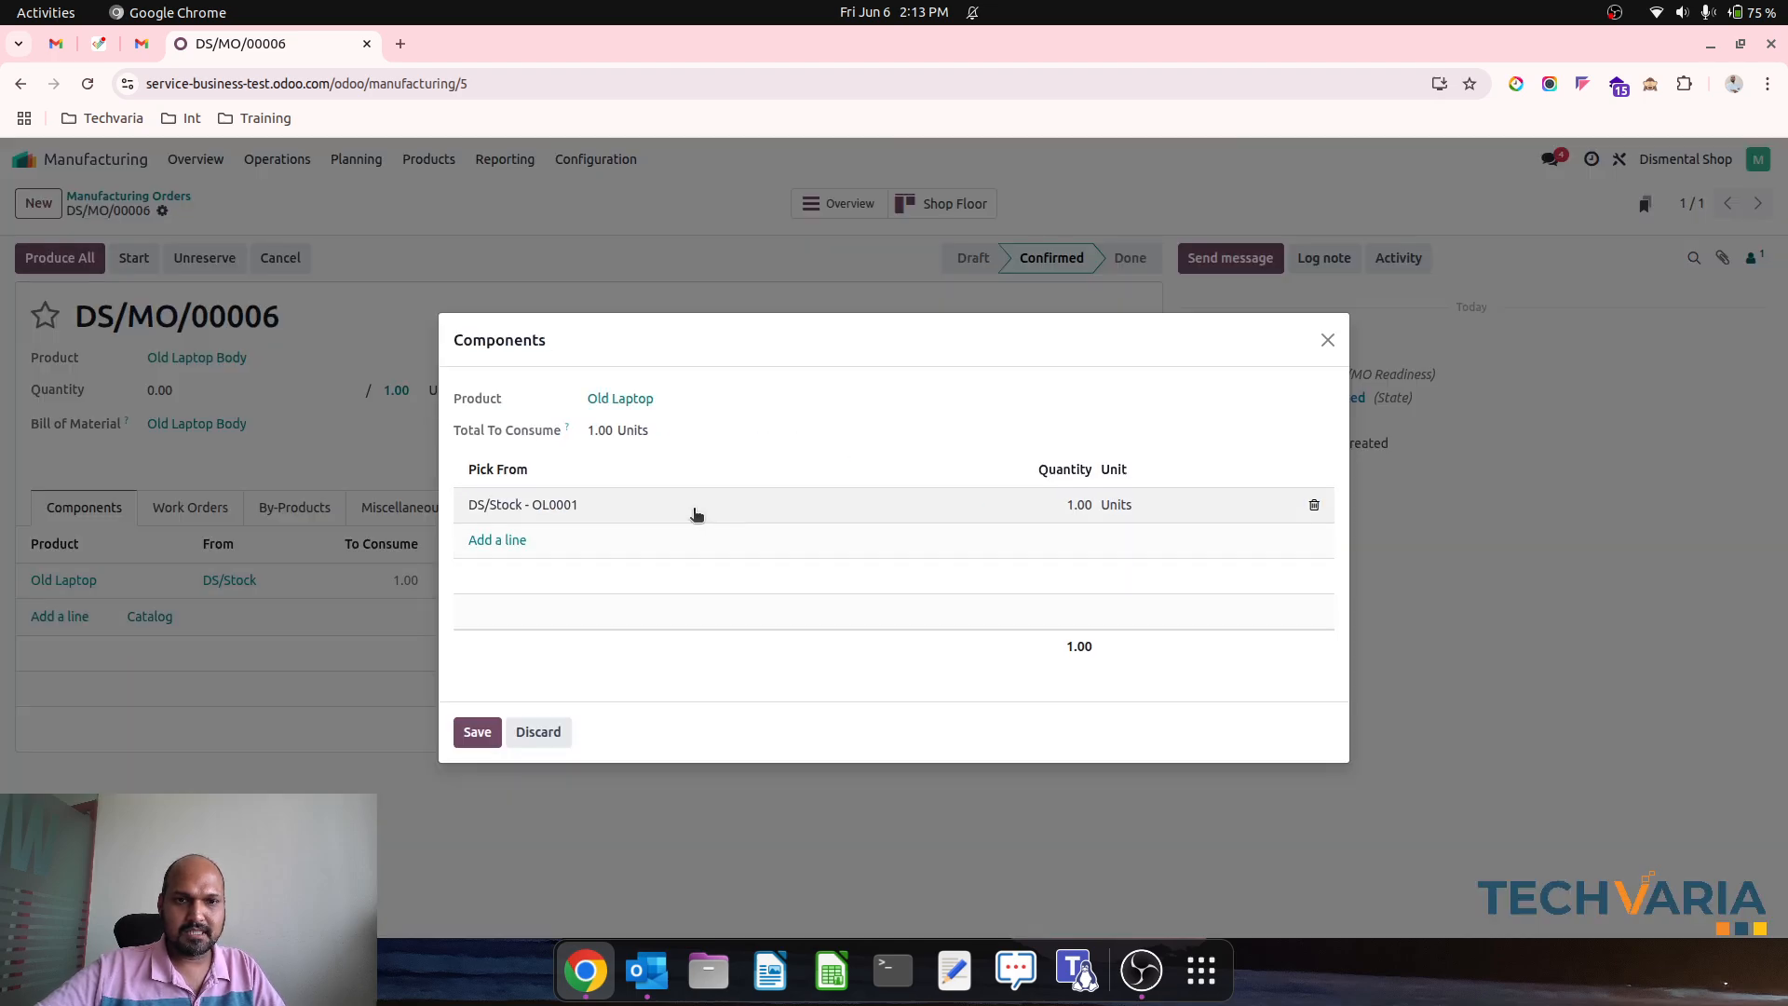
click(657, 503)
key(BackSpace)
click(592, 562)
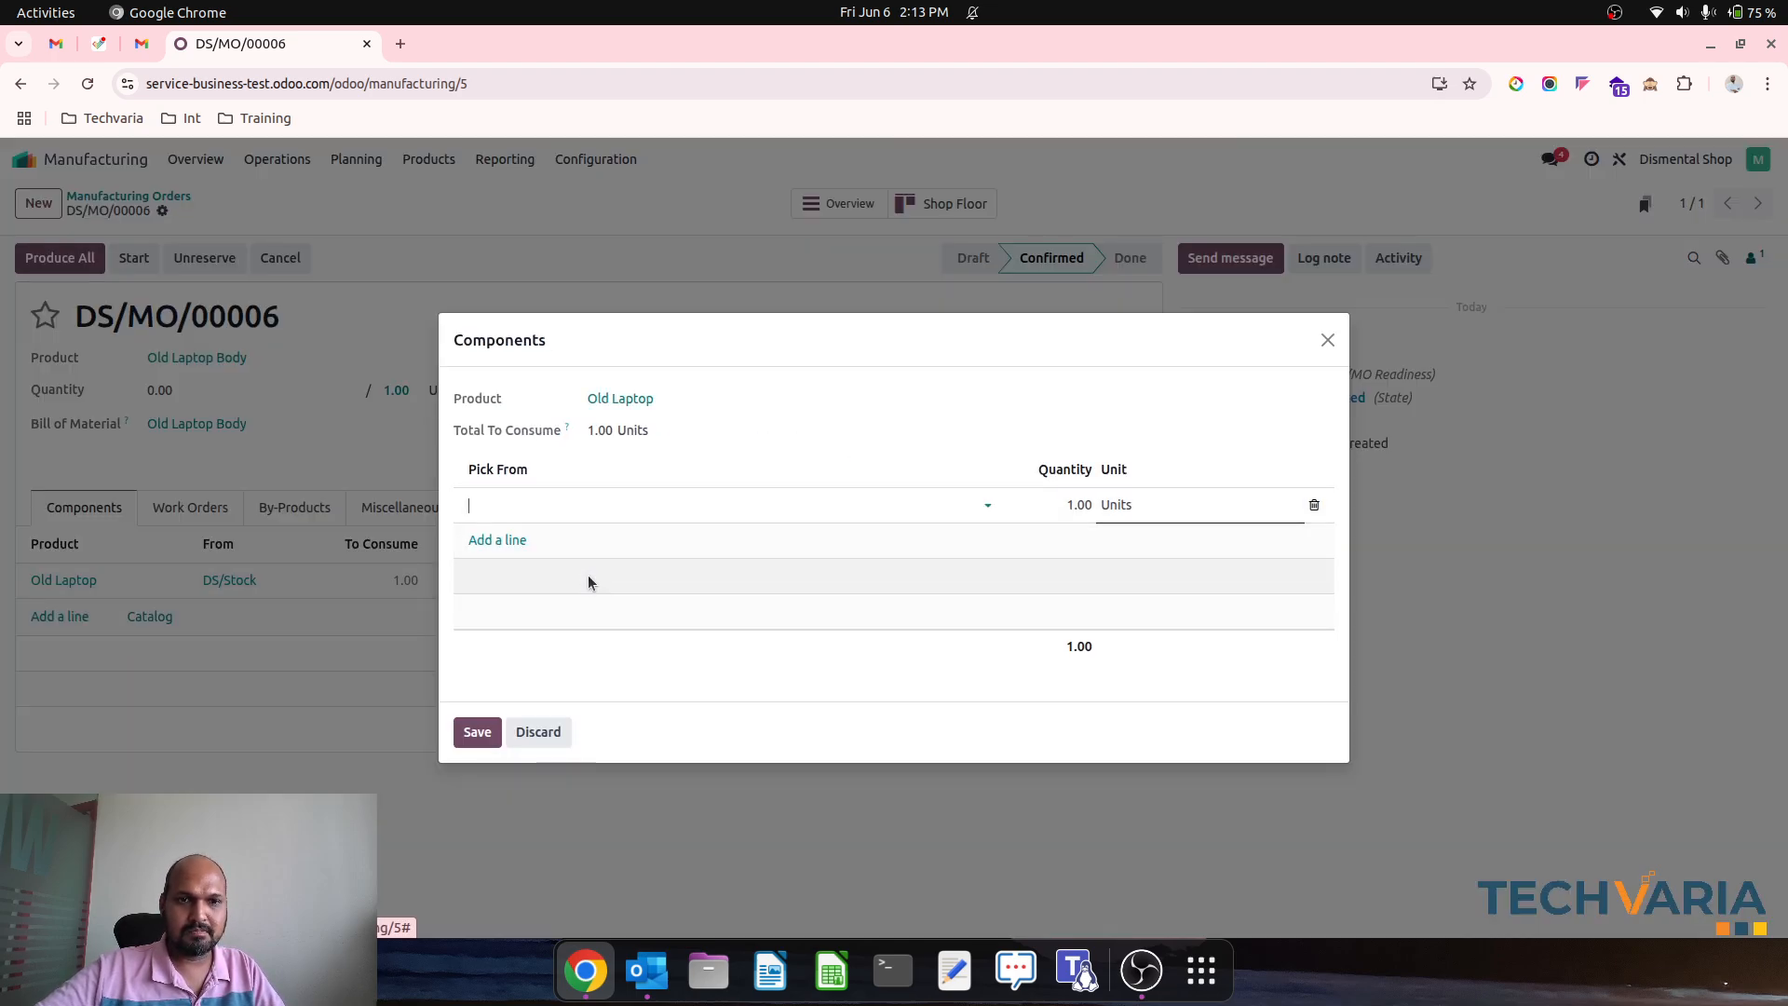
click(473, 735)
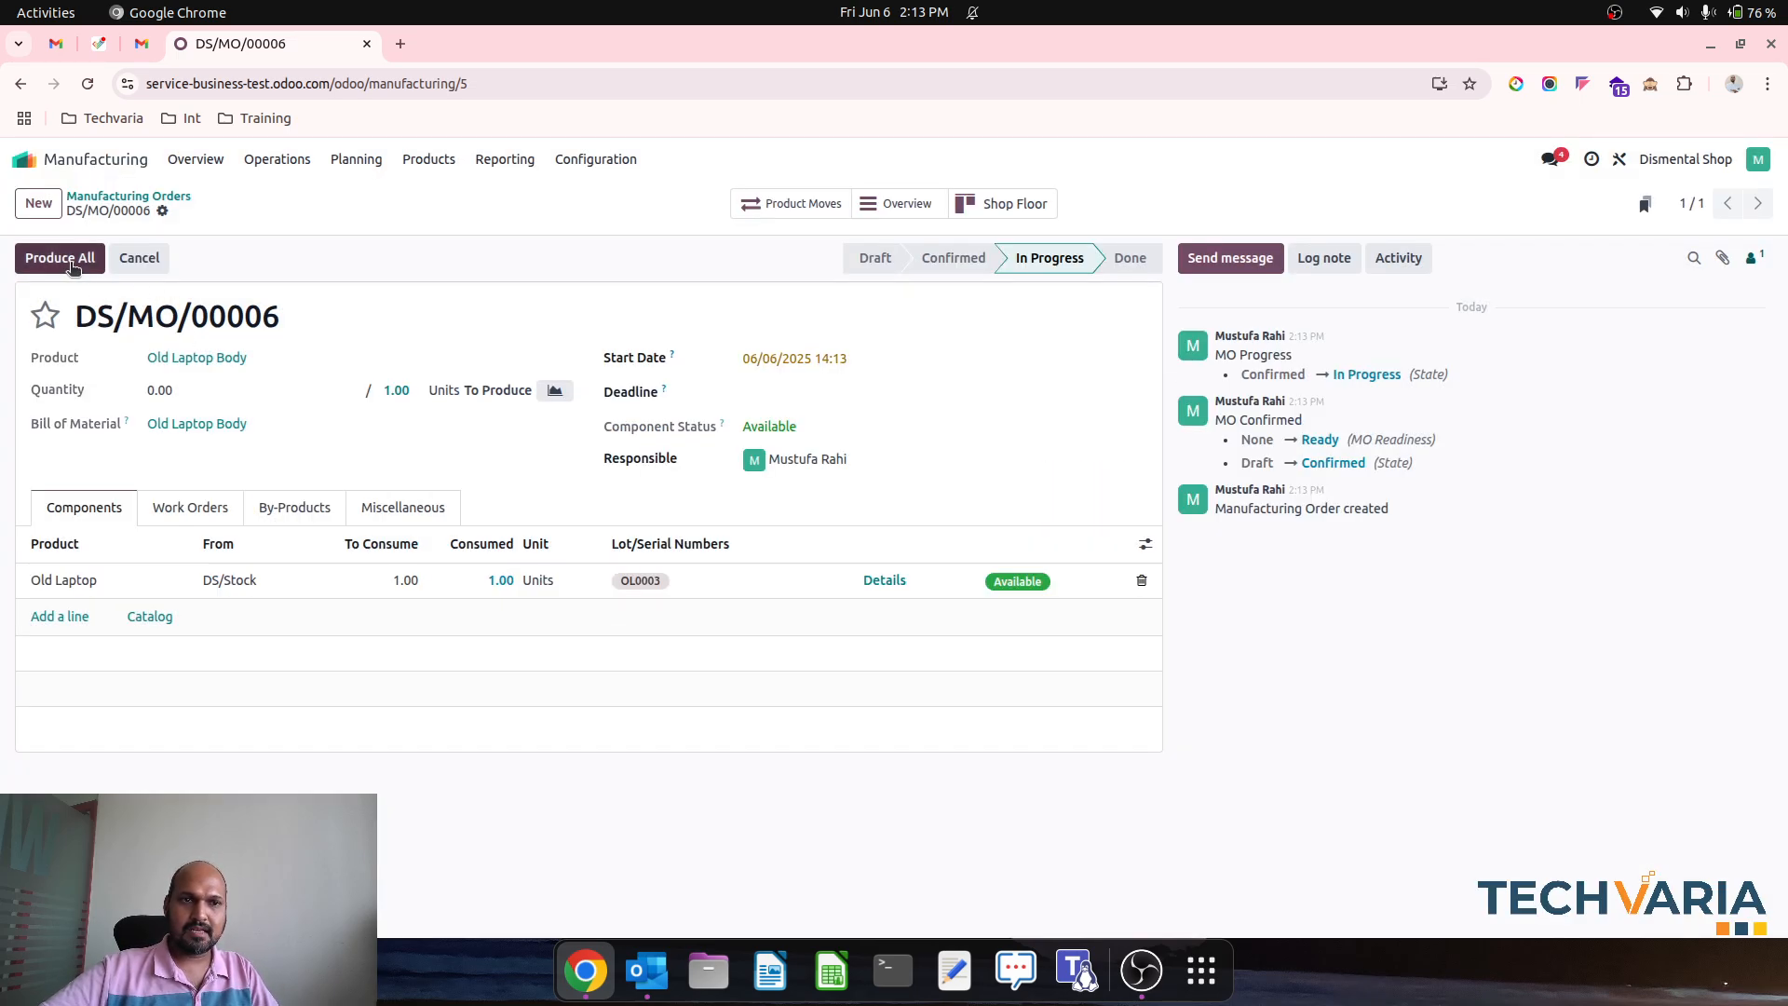
Set the manufacturing order's produced quantity to 1 and show its by-products.
click(183, 398)
text(1)
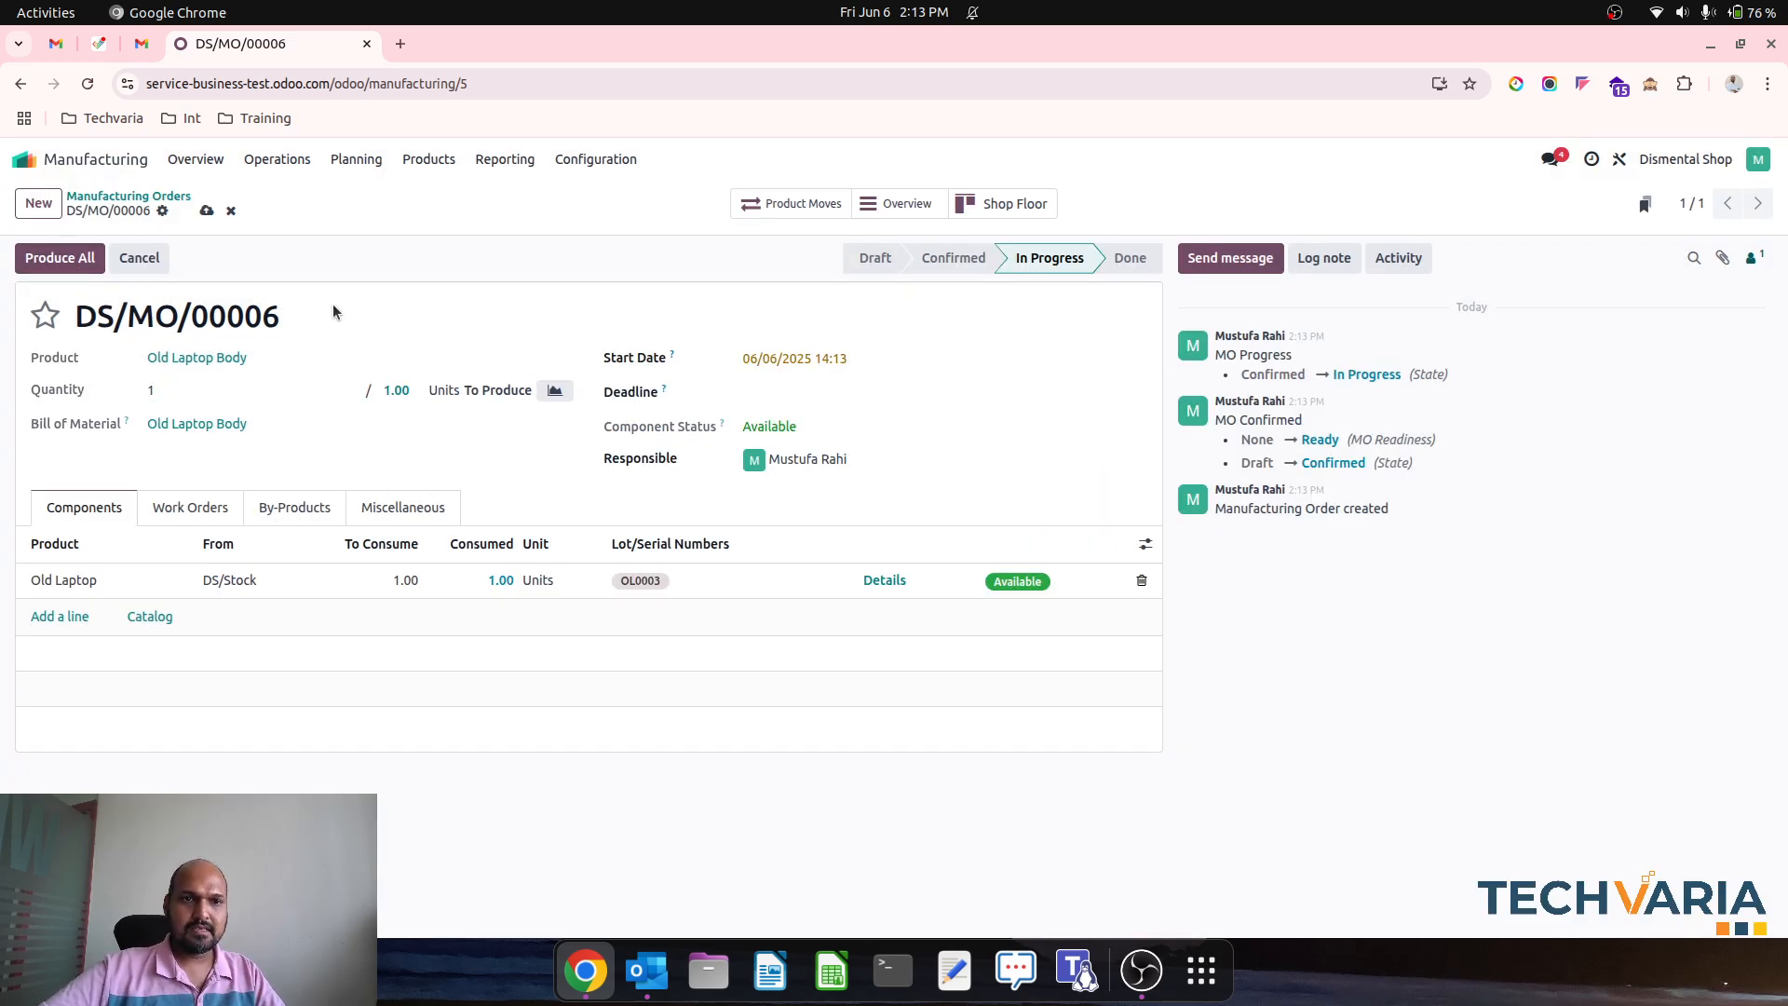
click(191, 507)
click(281, 477)
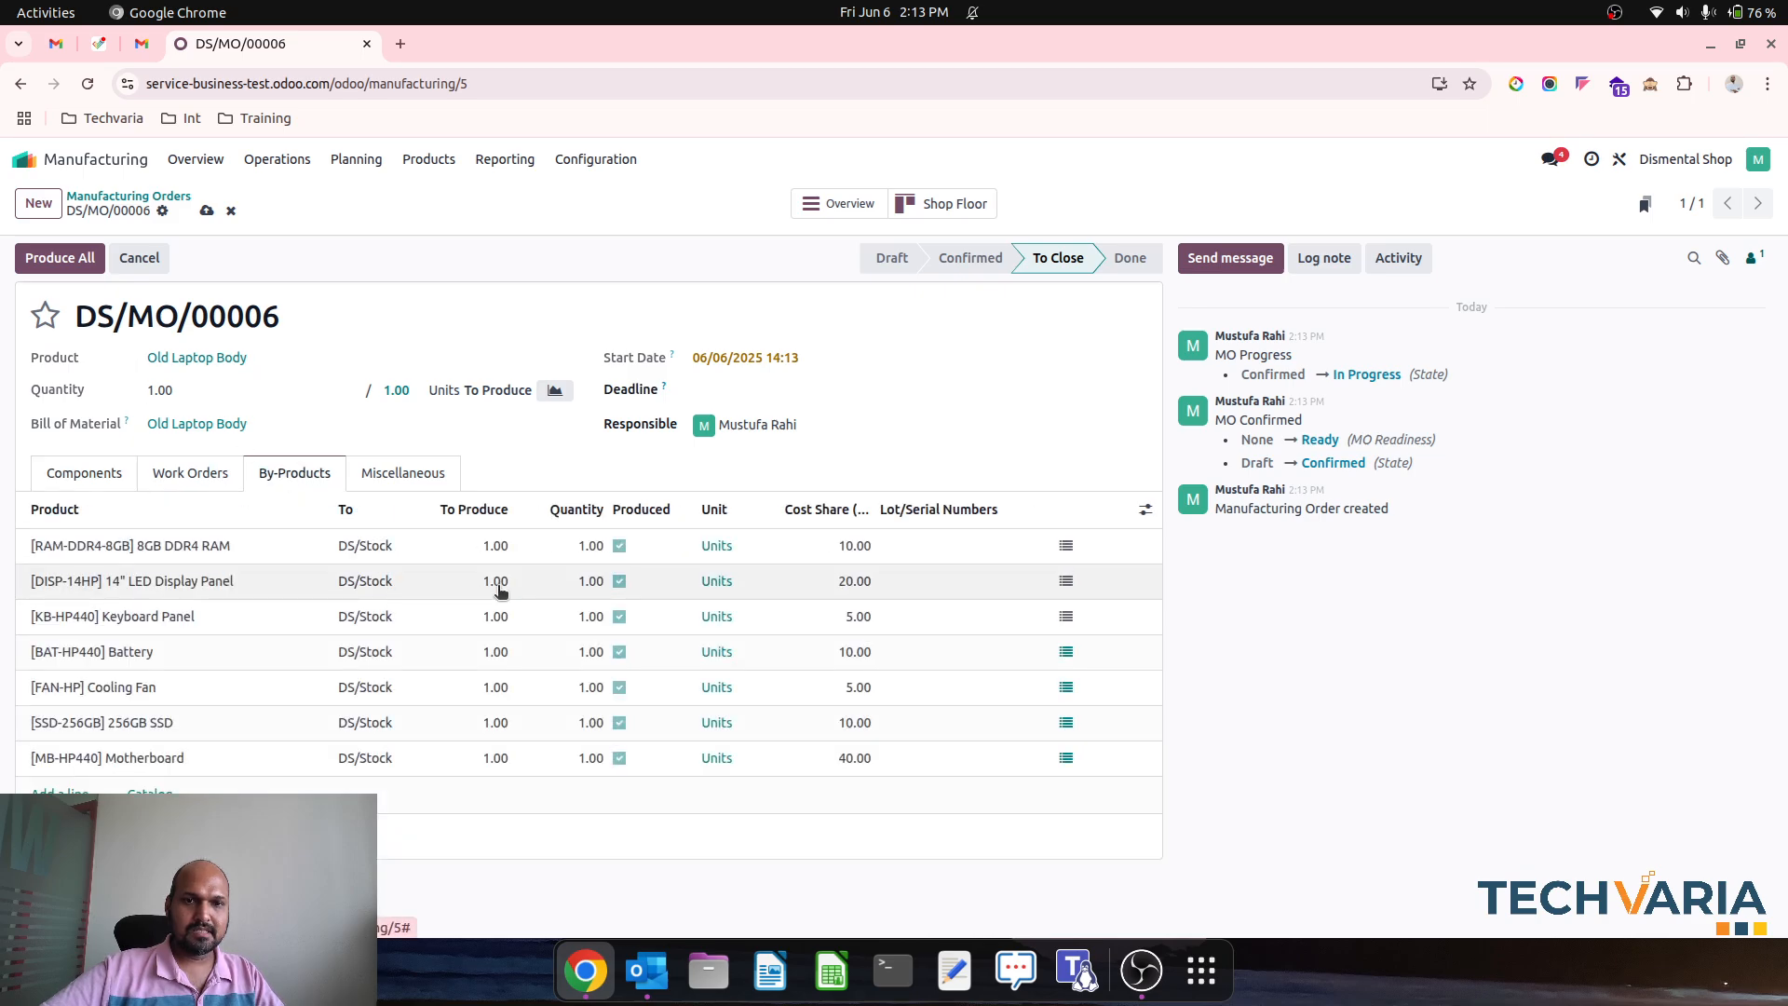
Create serial number SN-BAT11124 for the Battery by-product and save its move details.
click(1066, 651)
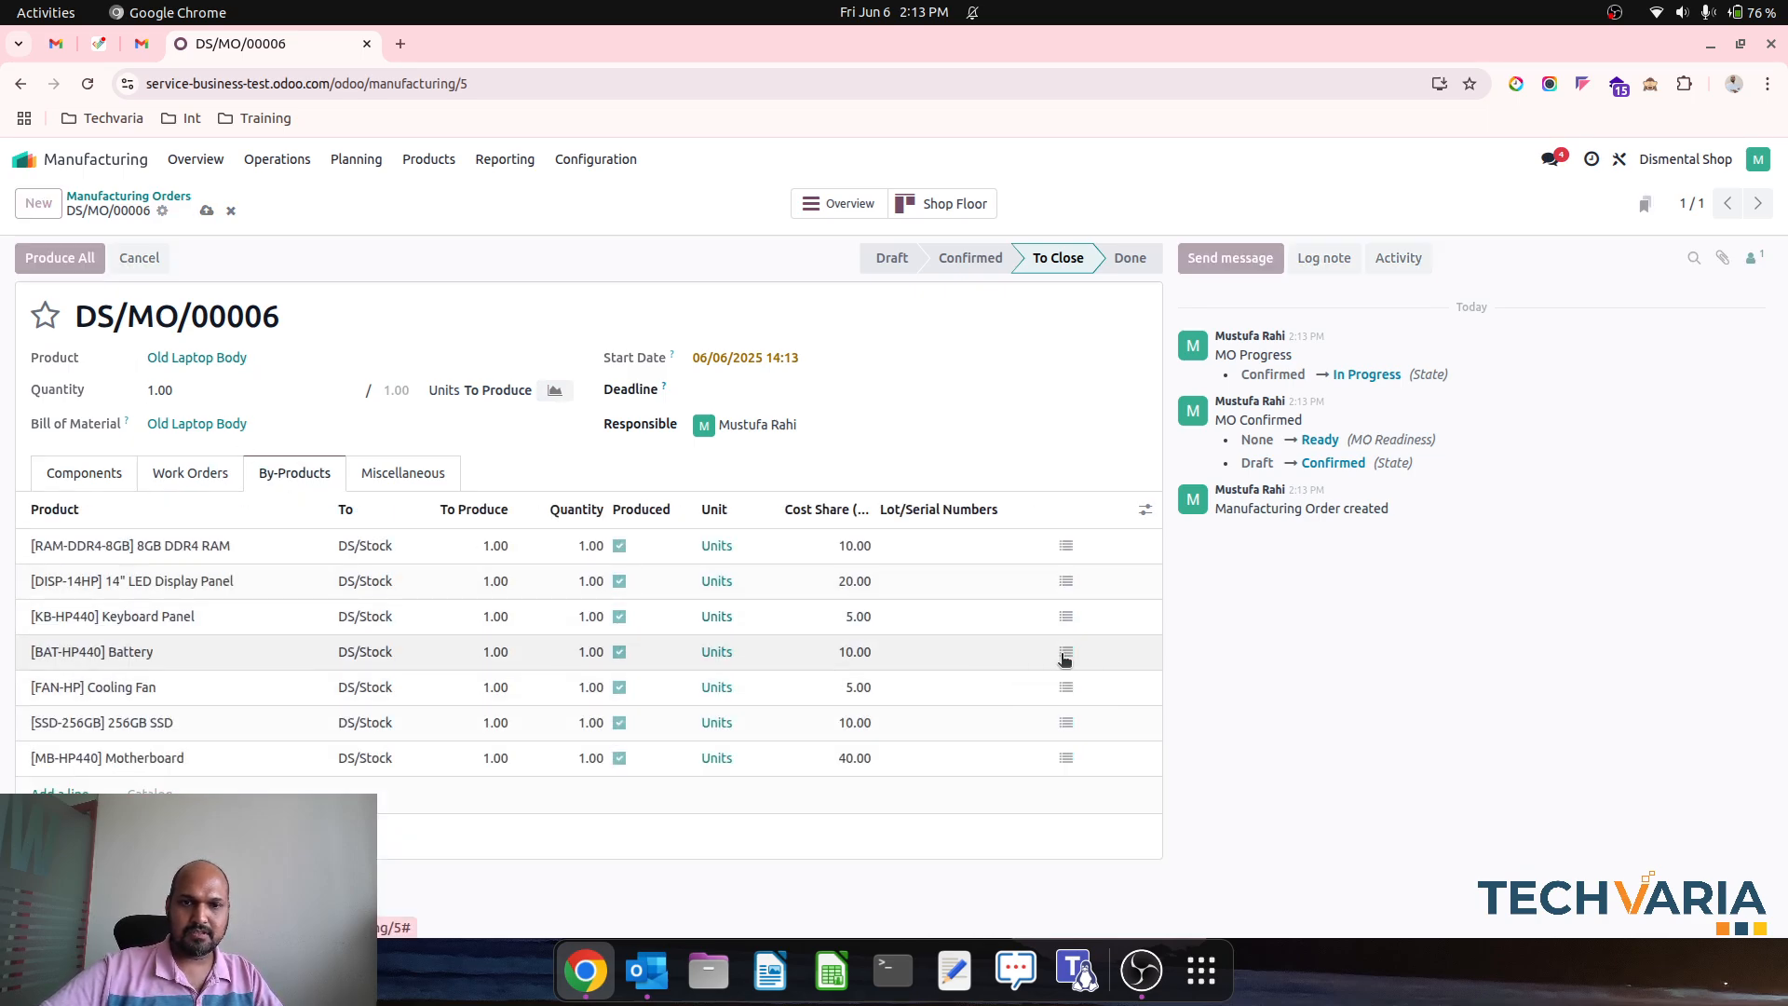
click(559, 524)
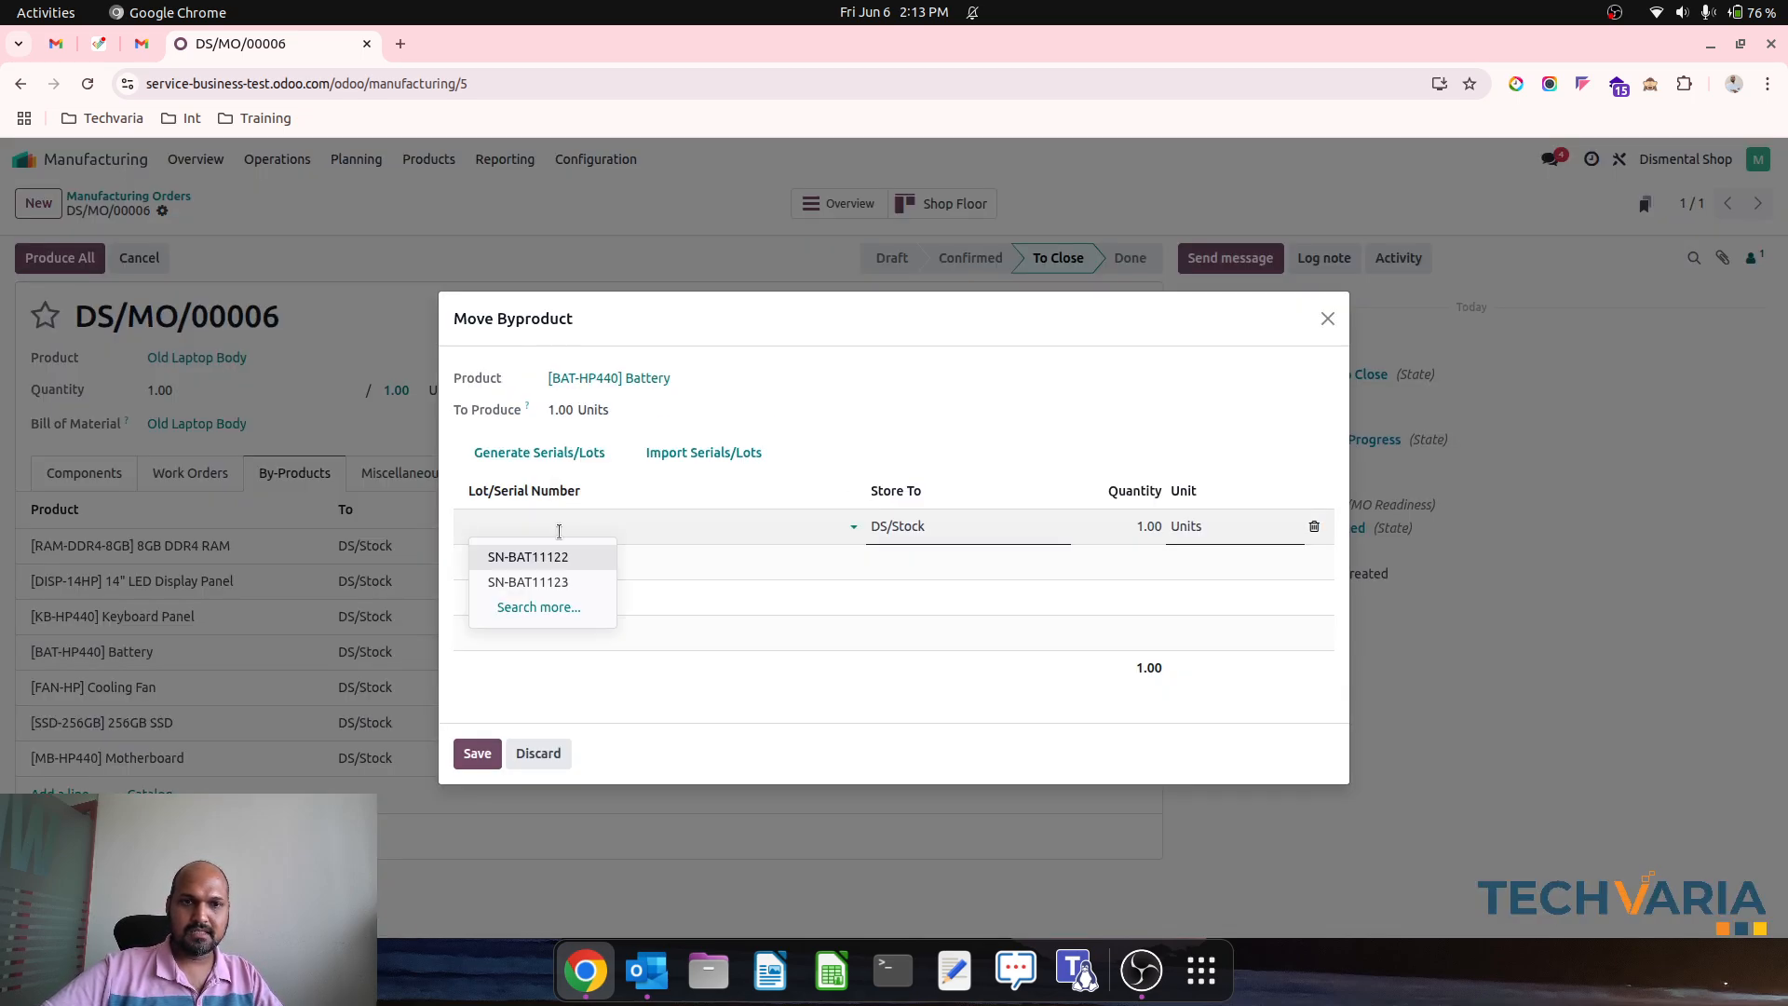
click(578, 585)
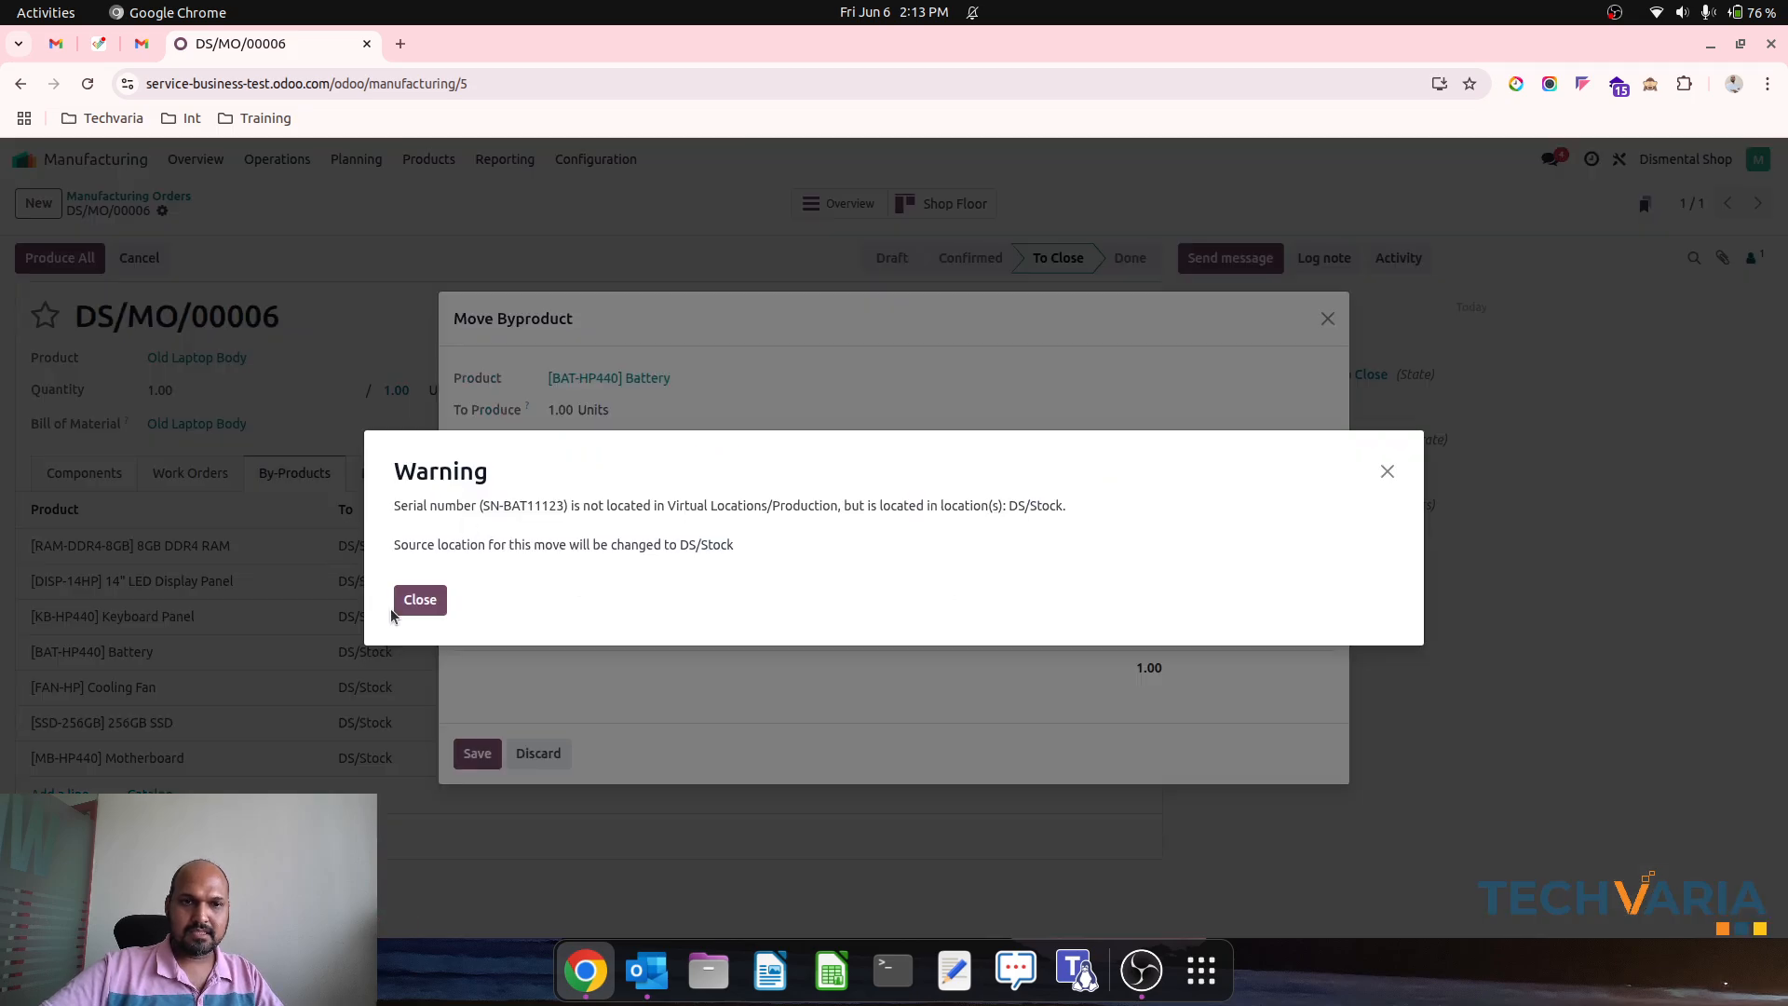
click(420, 600)
click(646, 528)
key(BackSpace)
text(4)
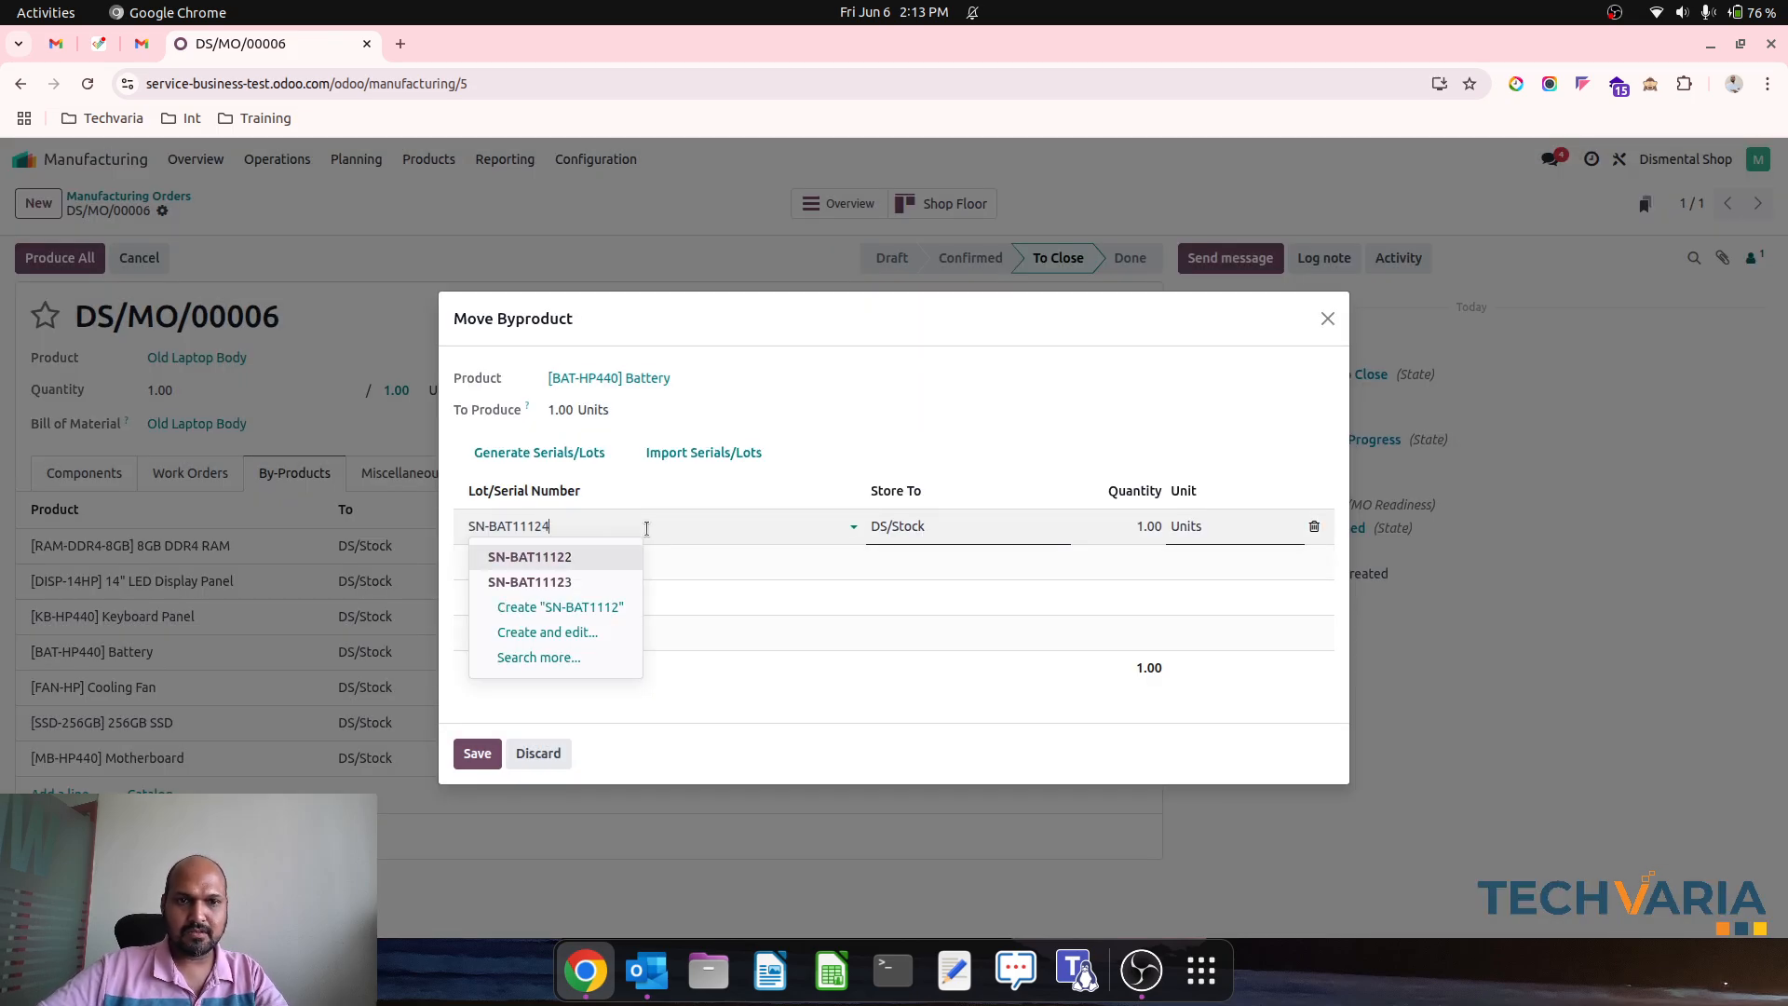
click(599, 560)
click(475, 754)
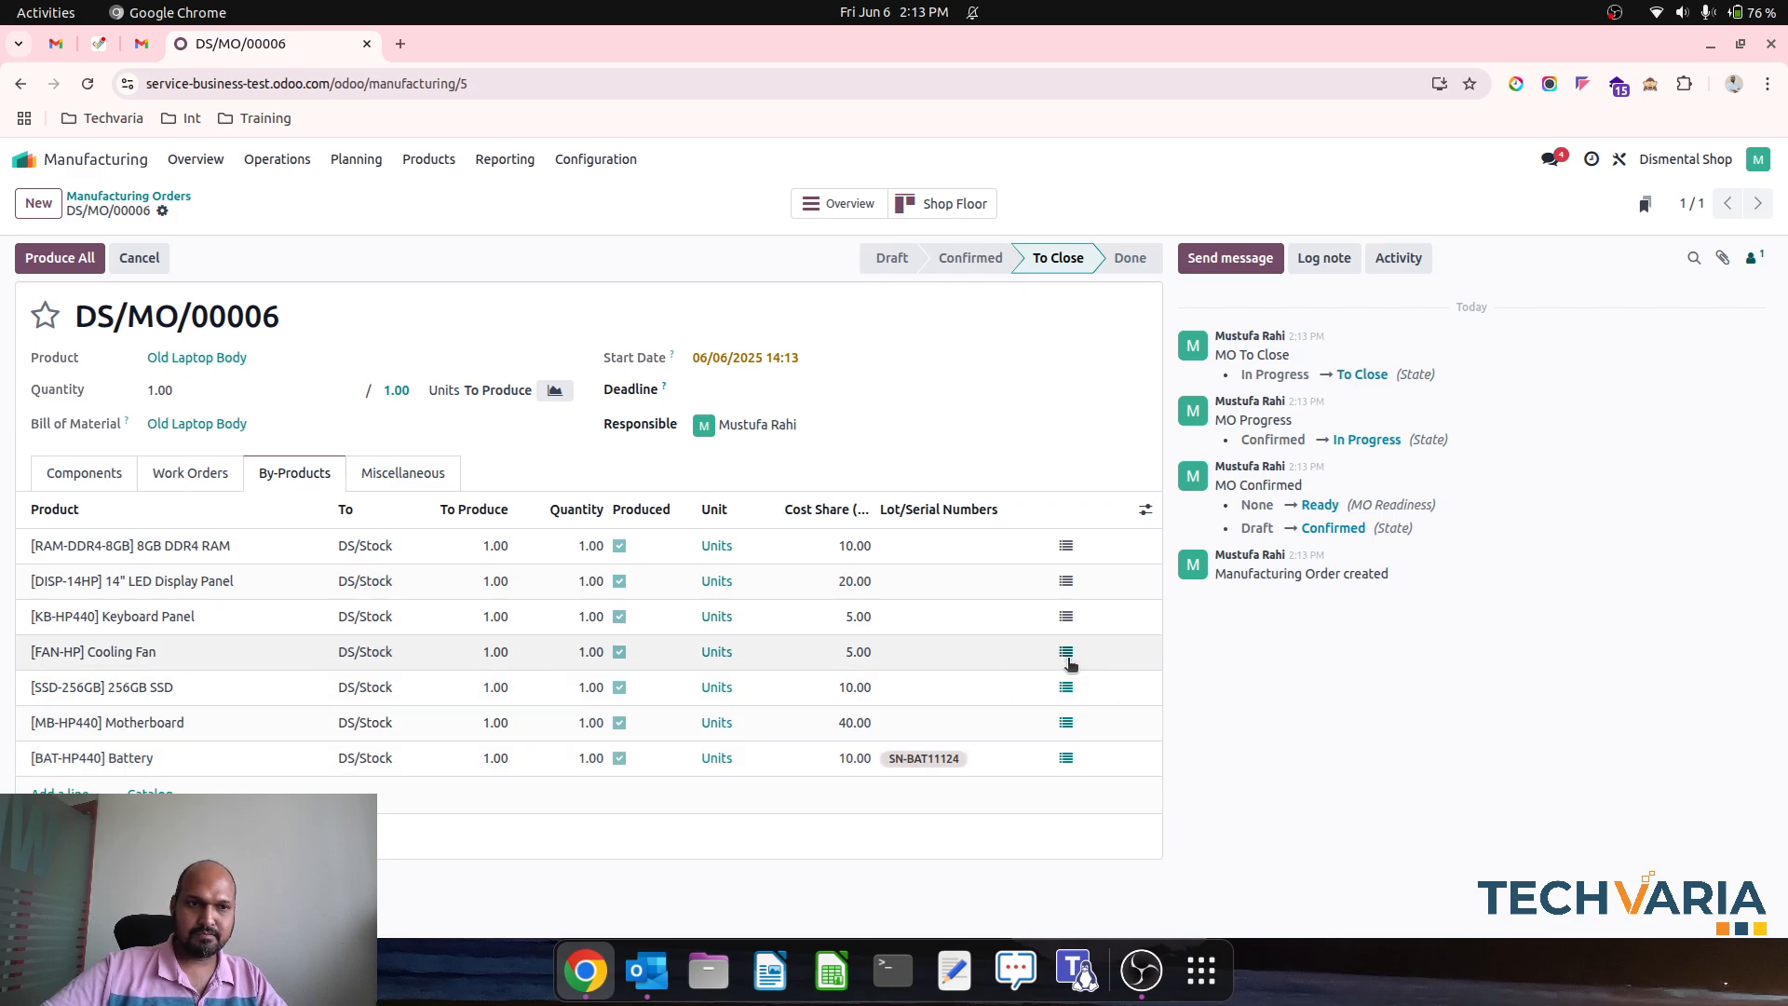
Assign the new serial number SN-FAN98767 to the Cooling Fan by-product and save it.
click(1069, 662)
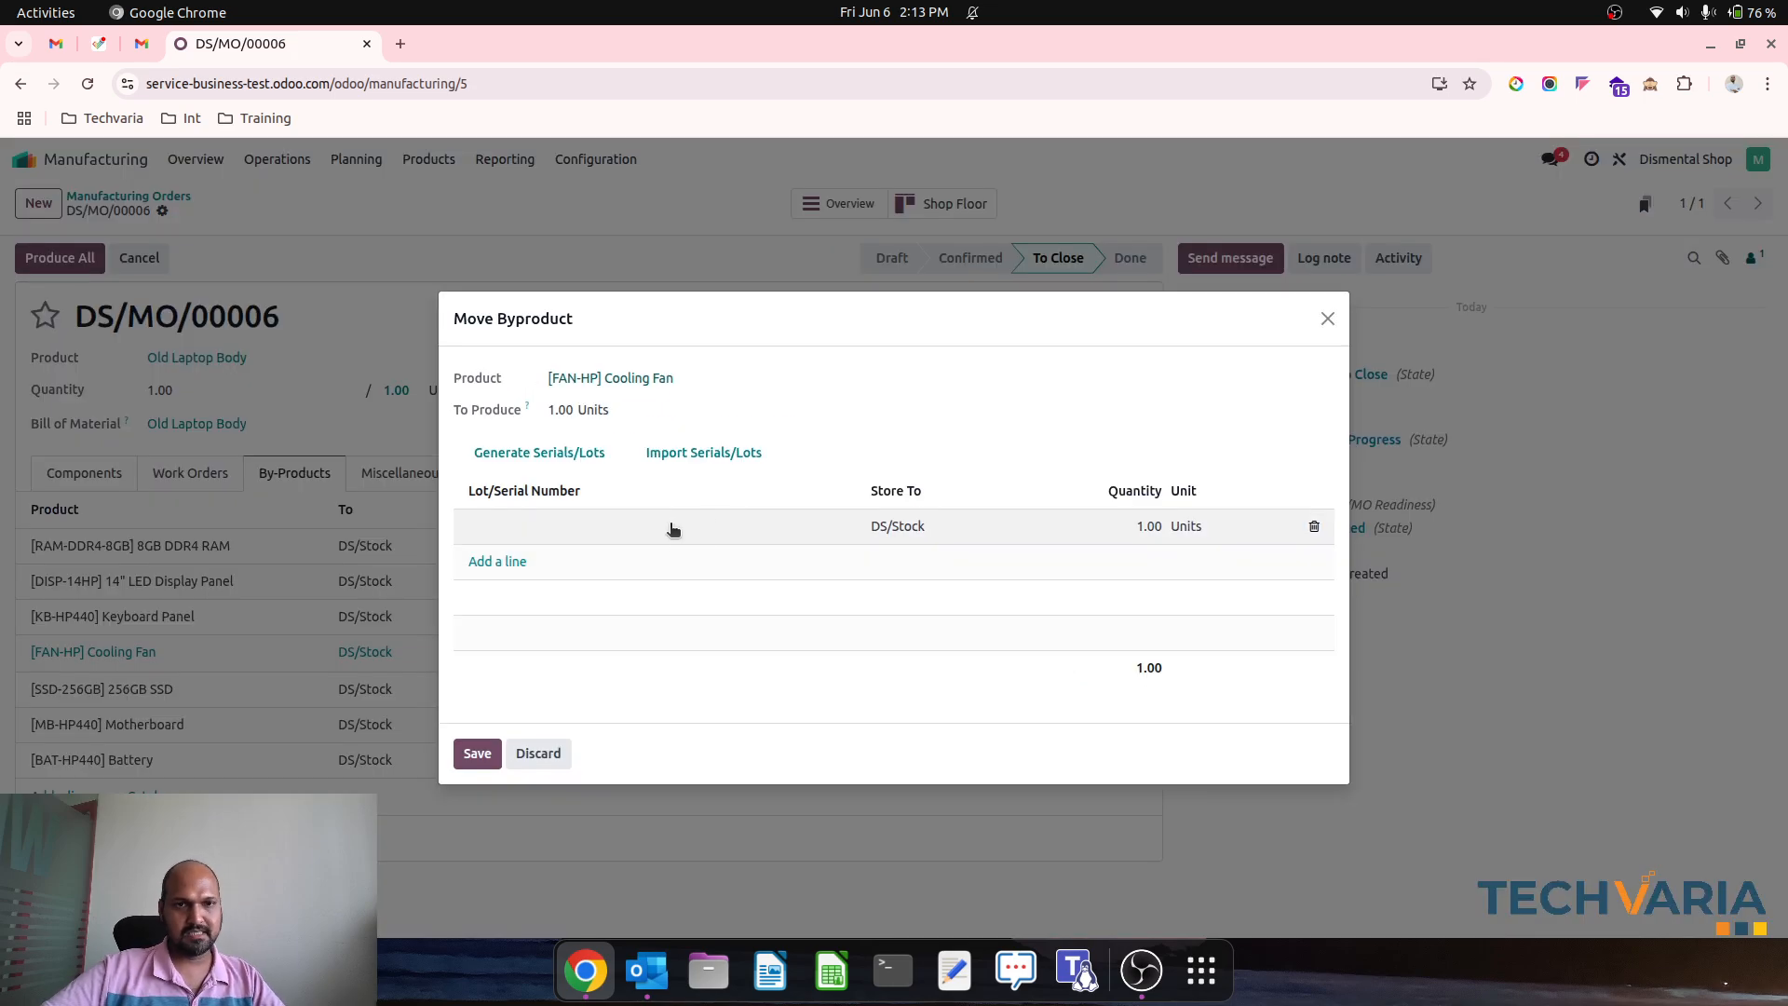
click(668, 527)
click(601, 556)
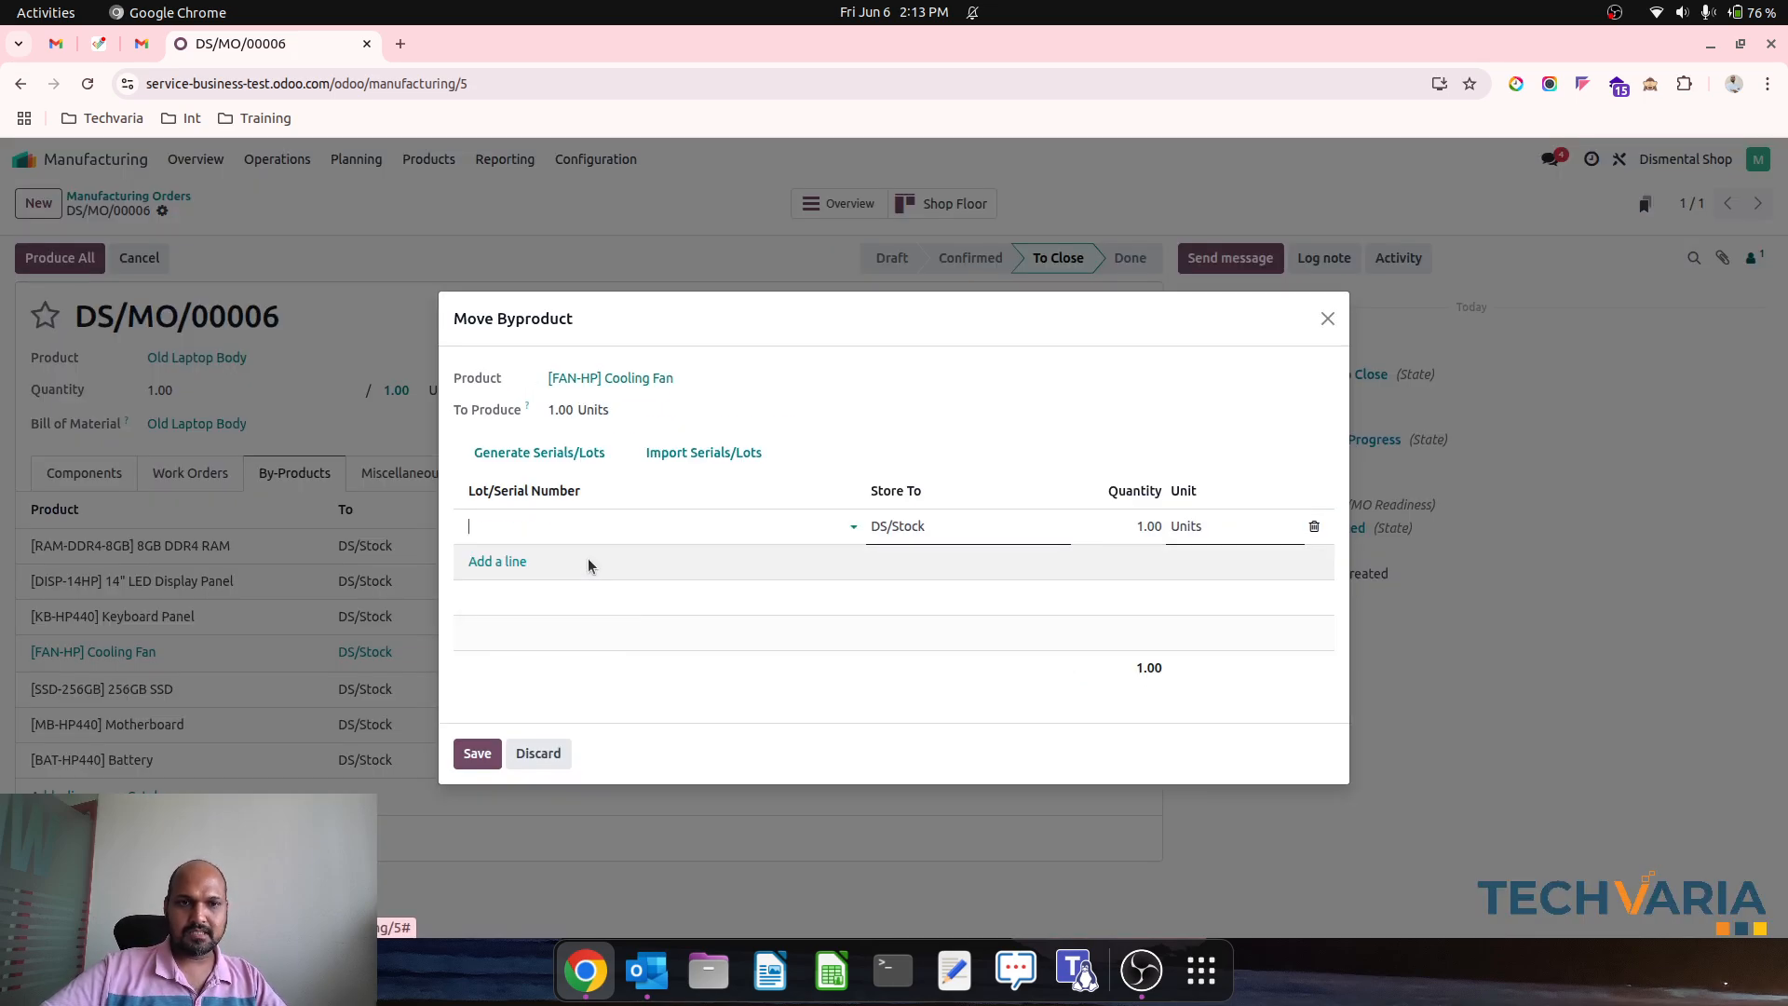
text(5)
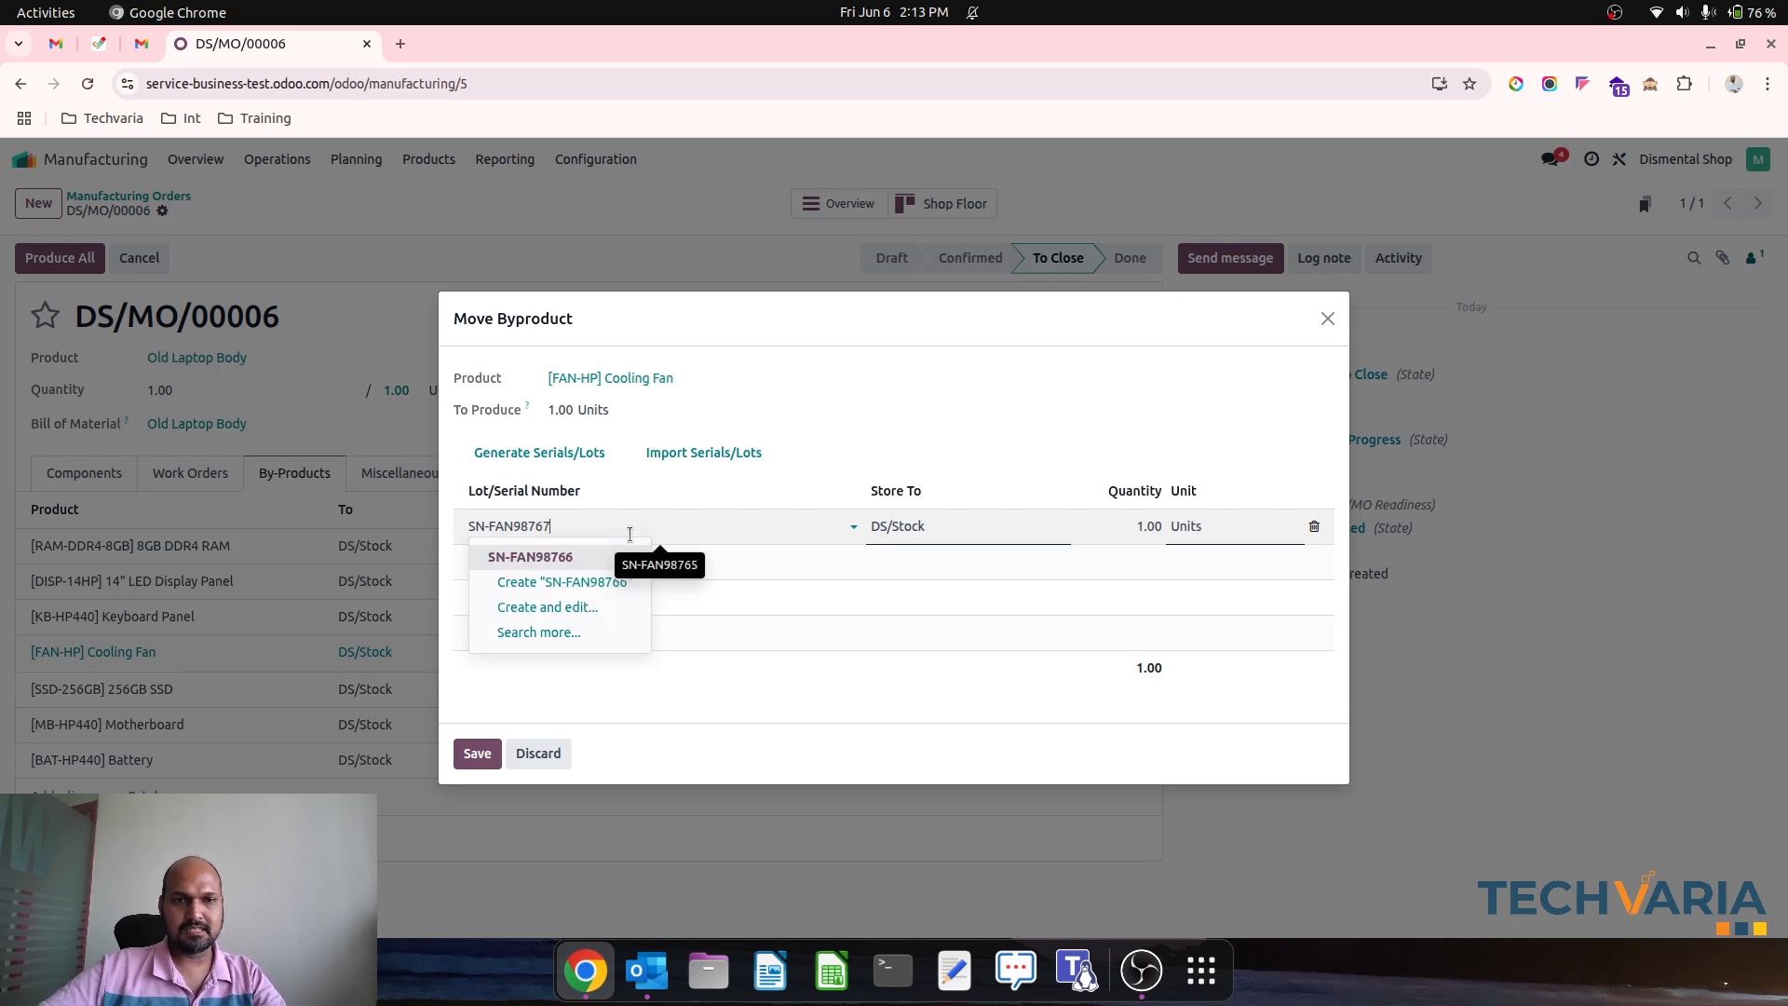
click(619, 554)
click(477, 752)
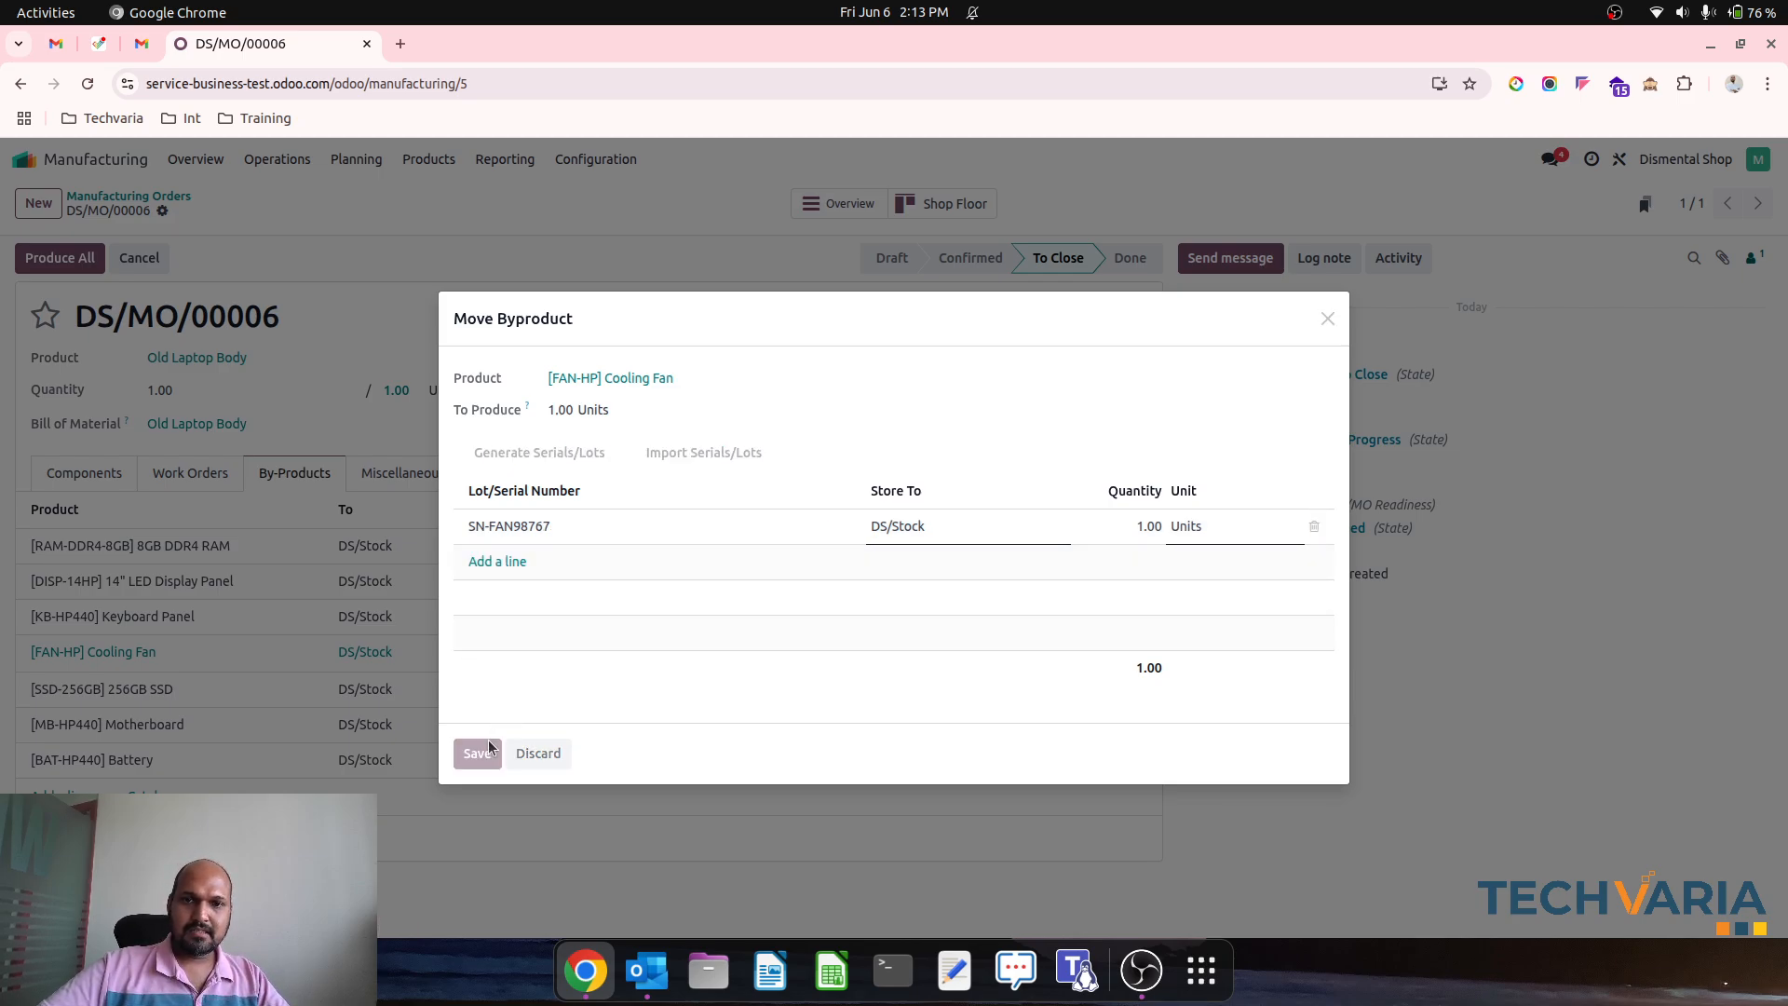
Create serial number SN-MB00003 for the Motherboard by-product and save its move details.
click(1065, 687)
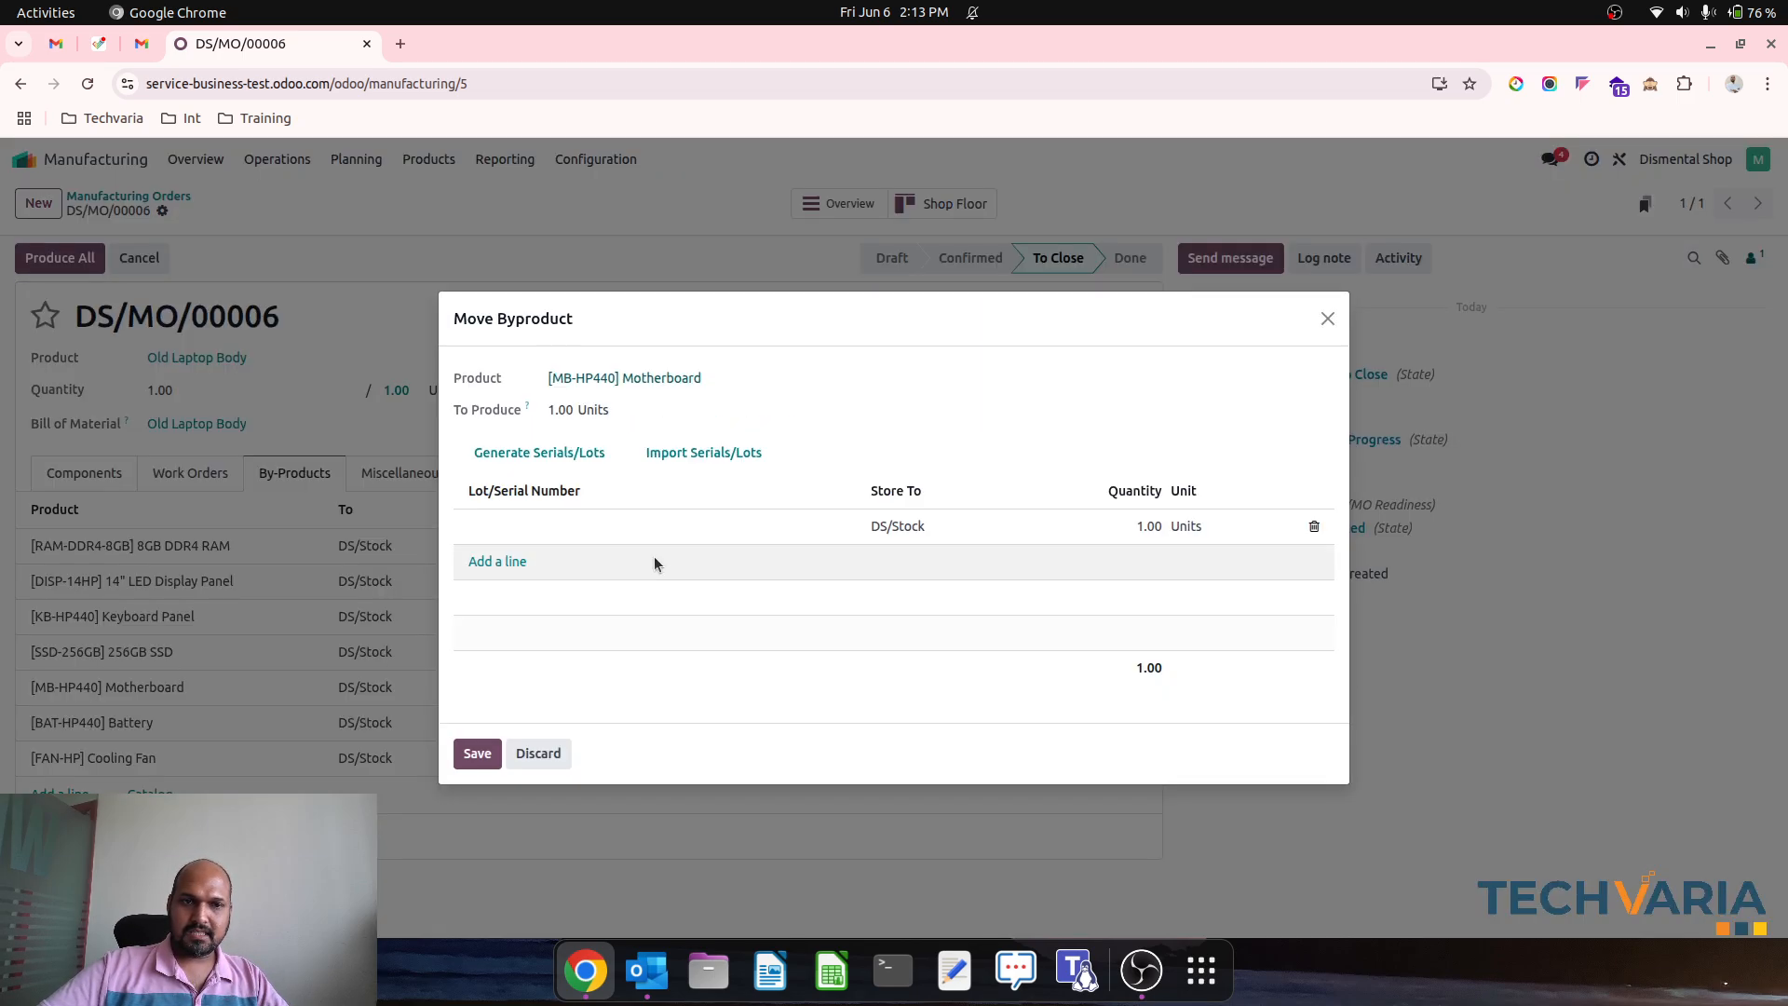
click(655, 562)
click(566, 524)
click(526, 582)
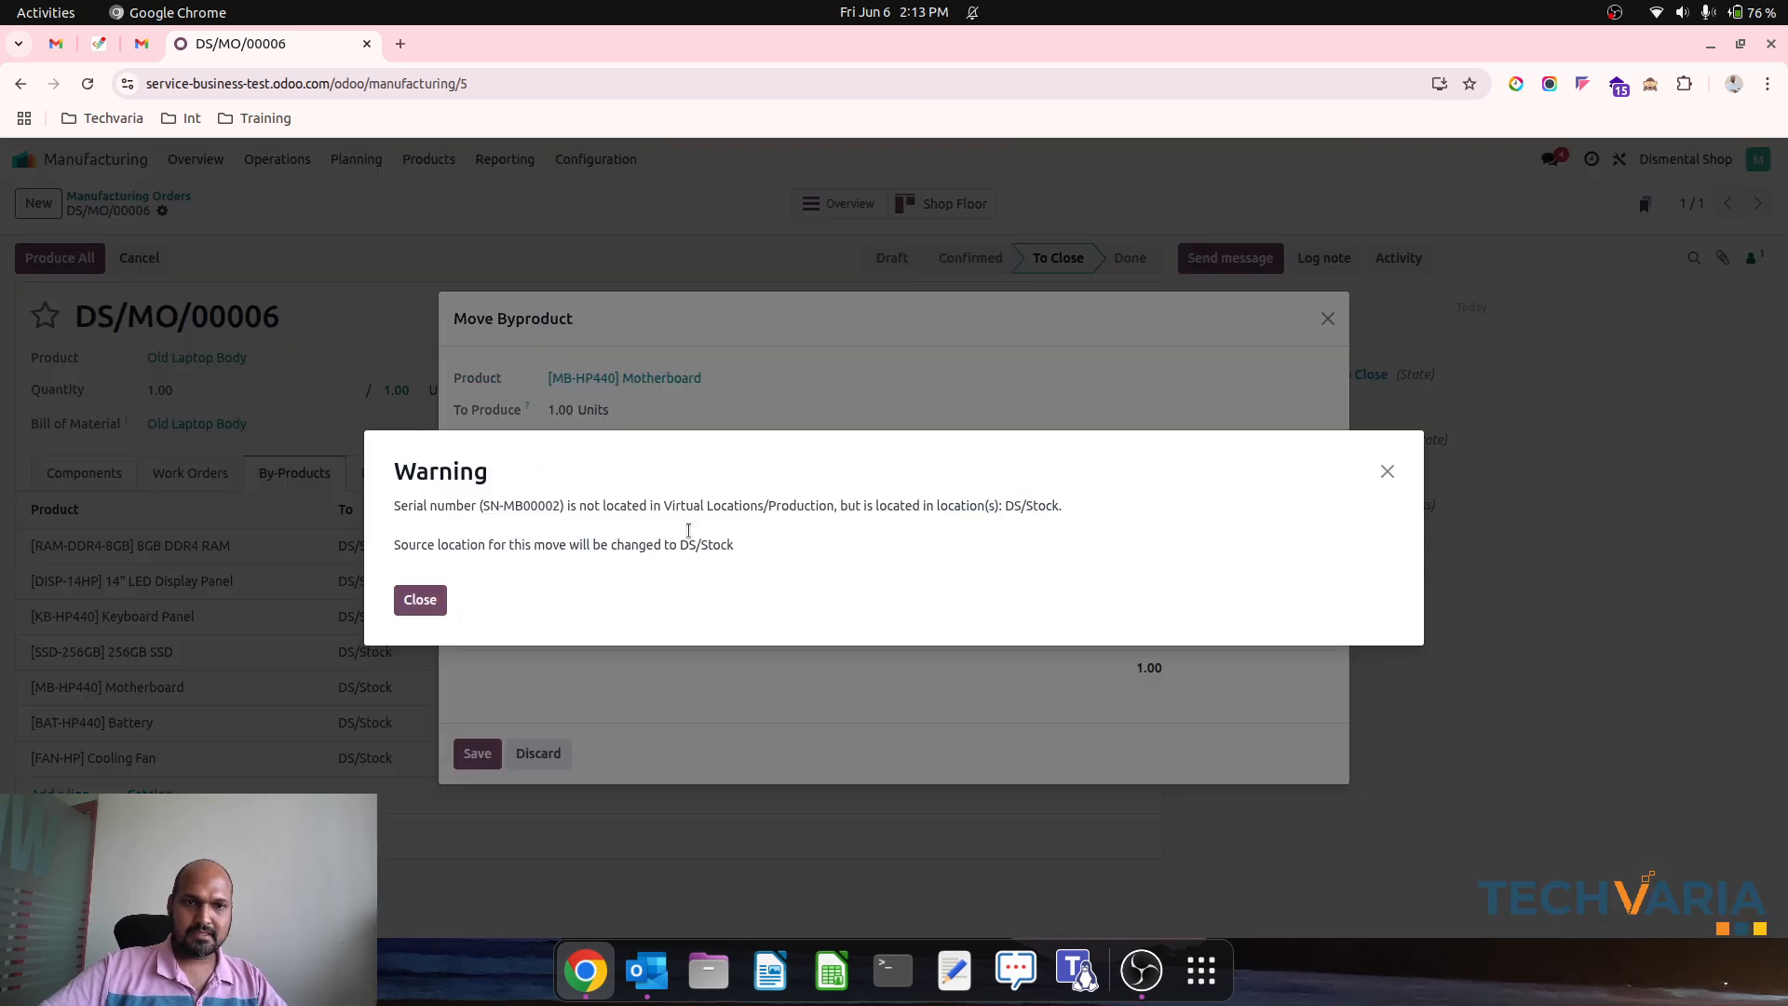
click(430, 601)
key(End)
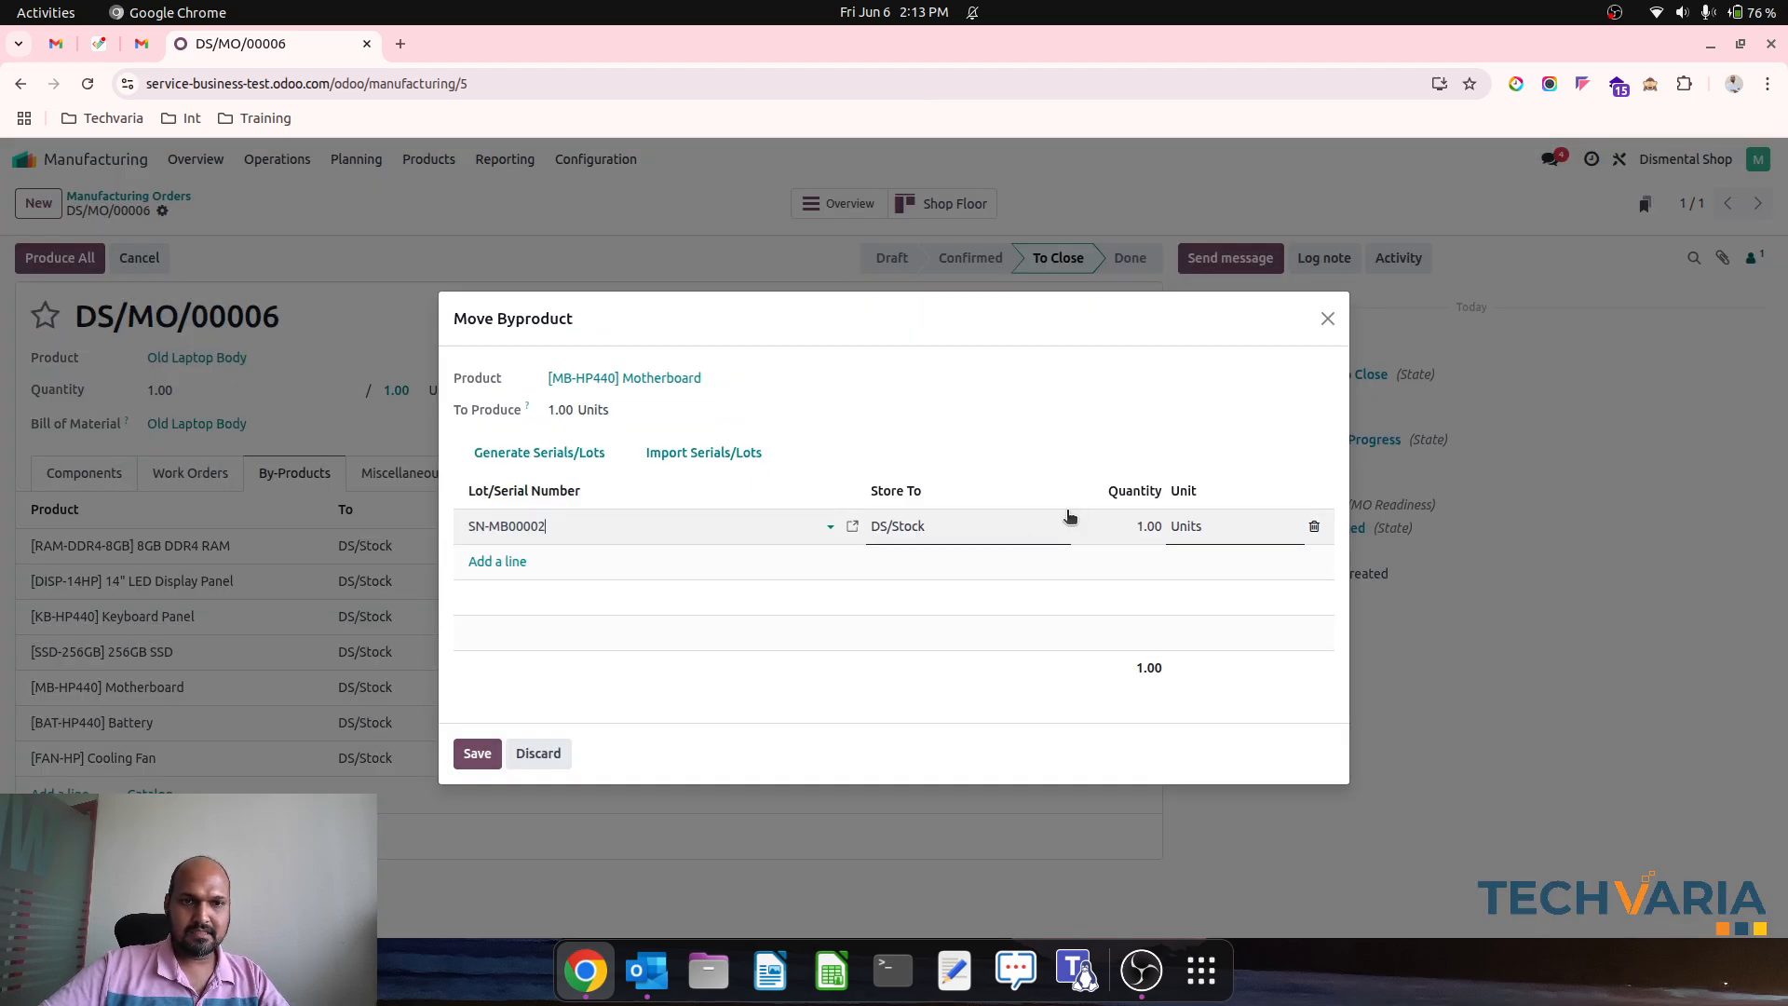
key(BackSpace)
text(3)
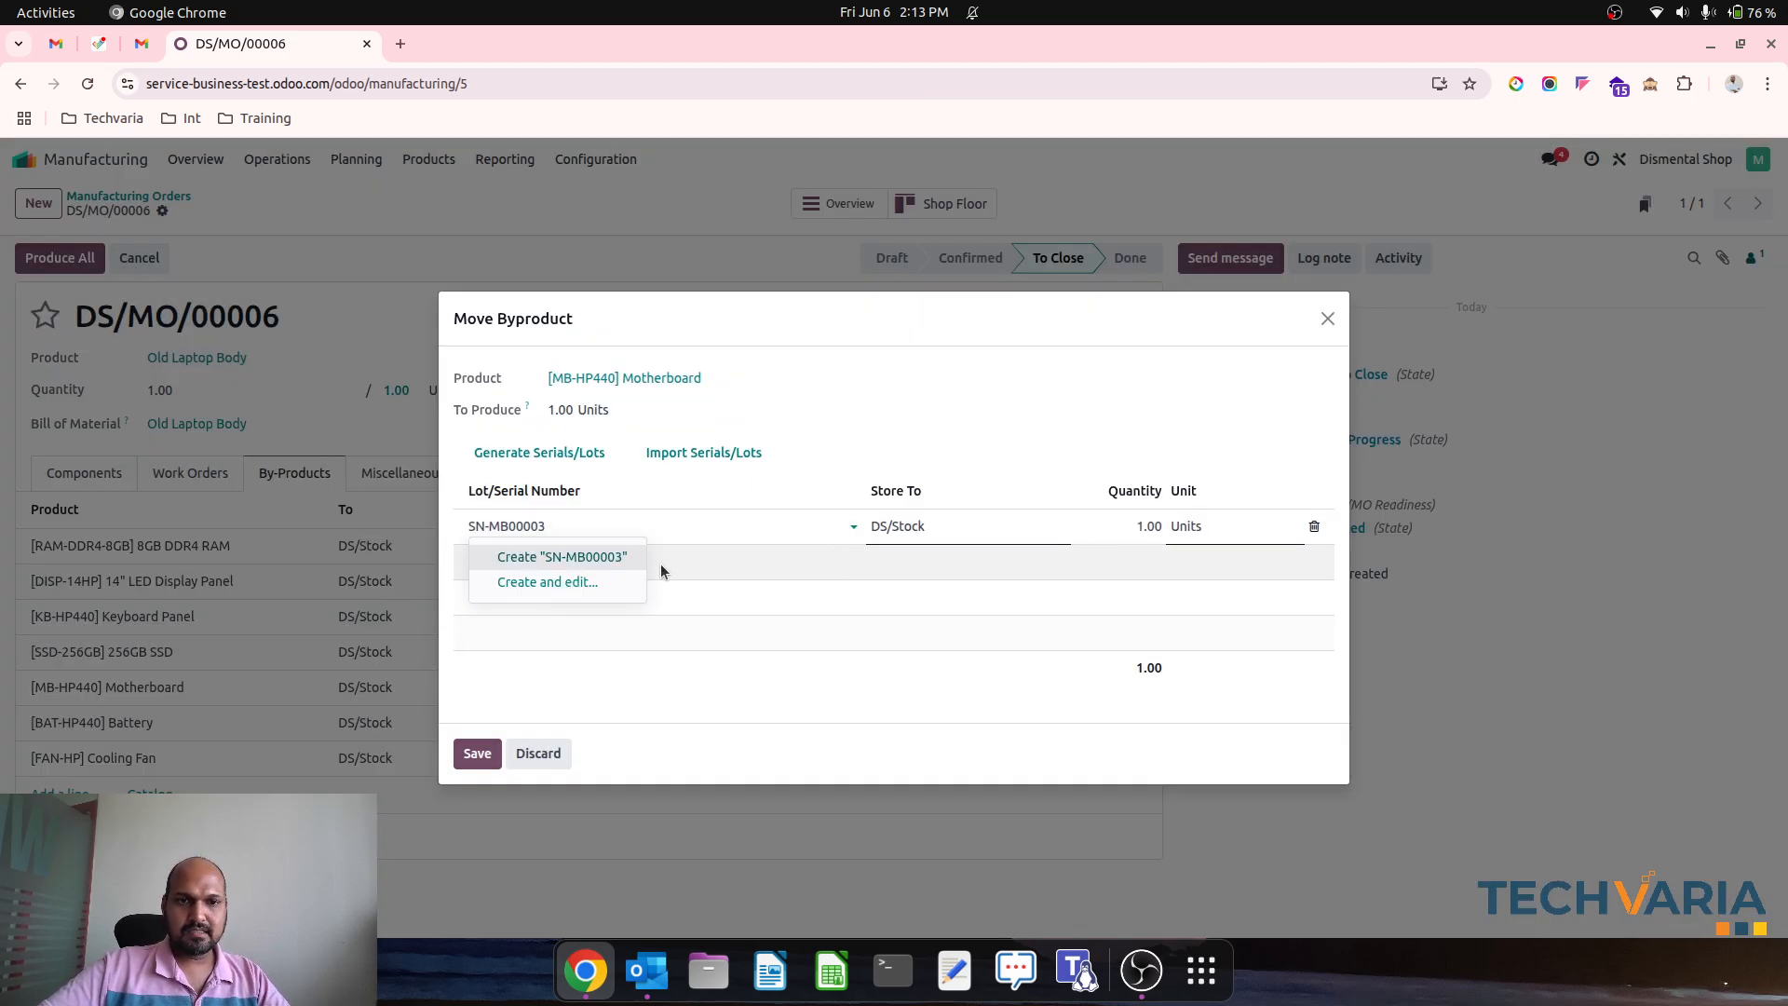
click(623, 562)
click(475, 752)
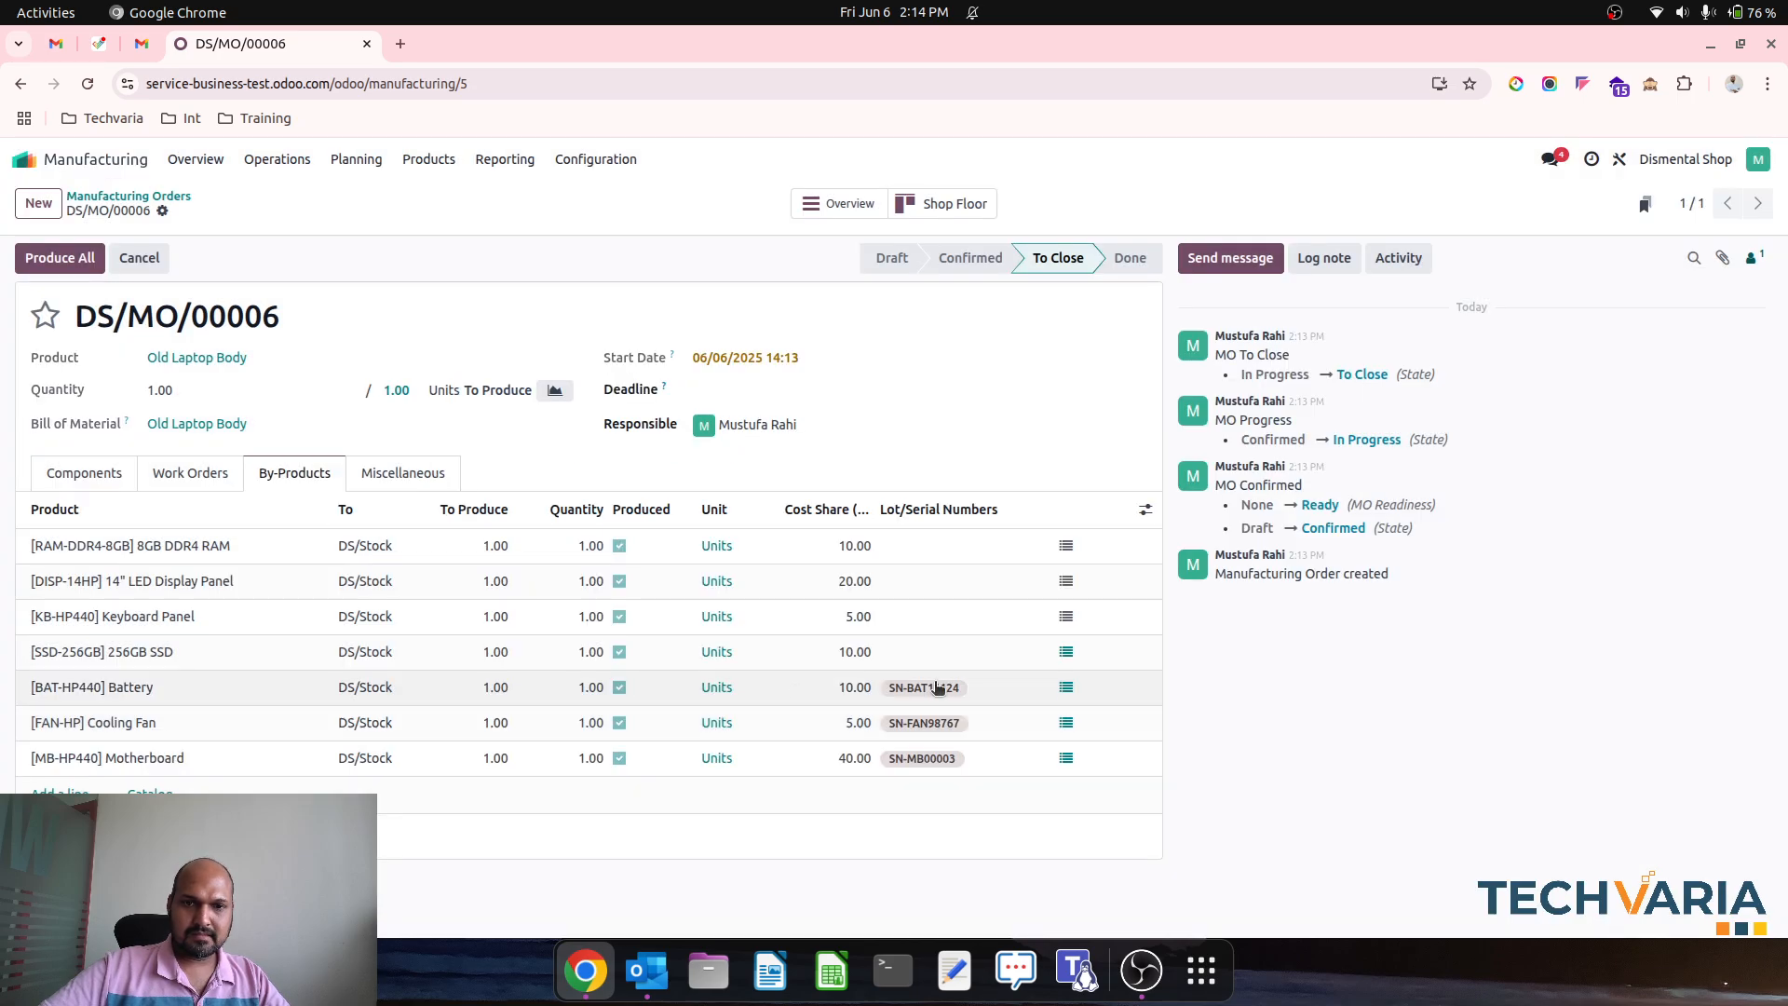
Assign serial number SN-SSD56787 to the 256GB SSD by-product and save it.
click(1070, 655)
click(544, 531)
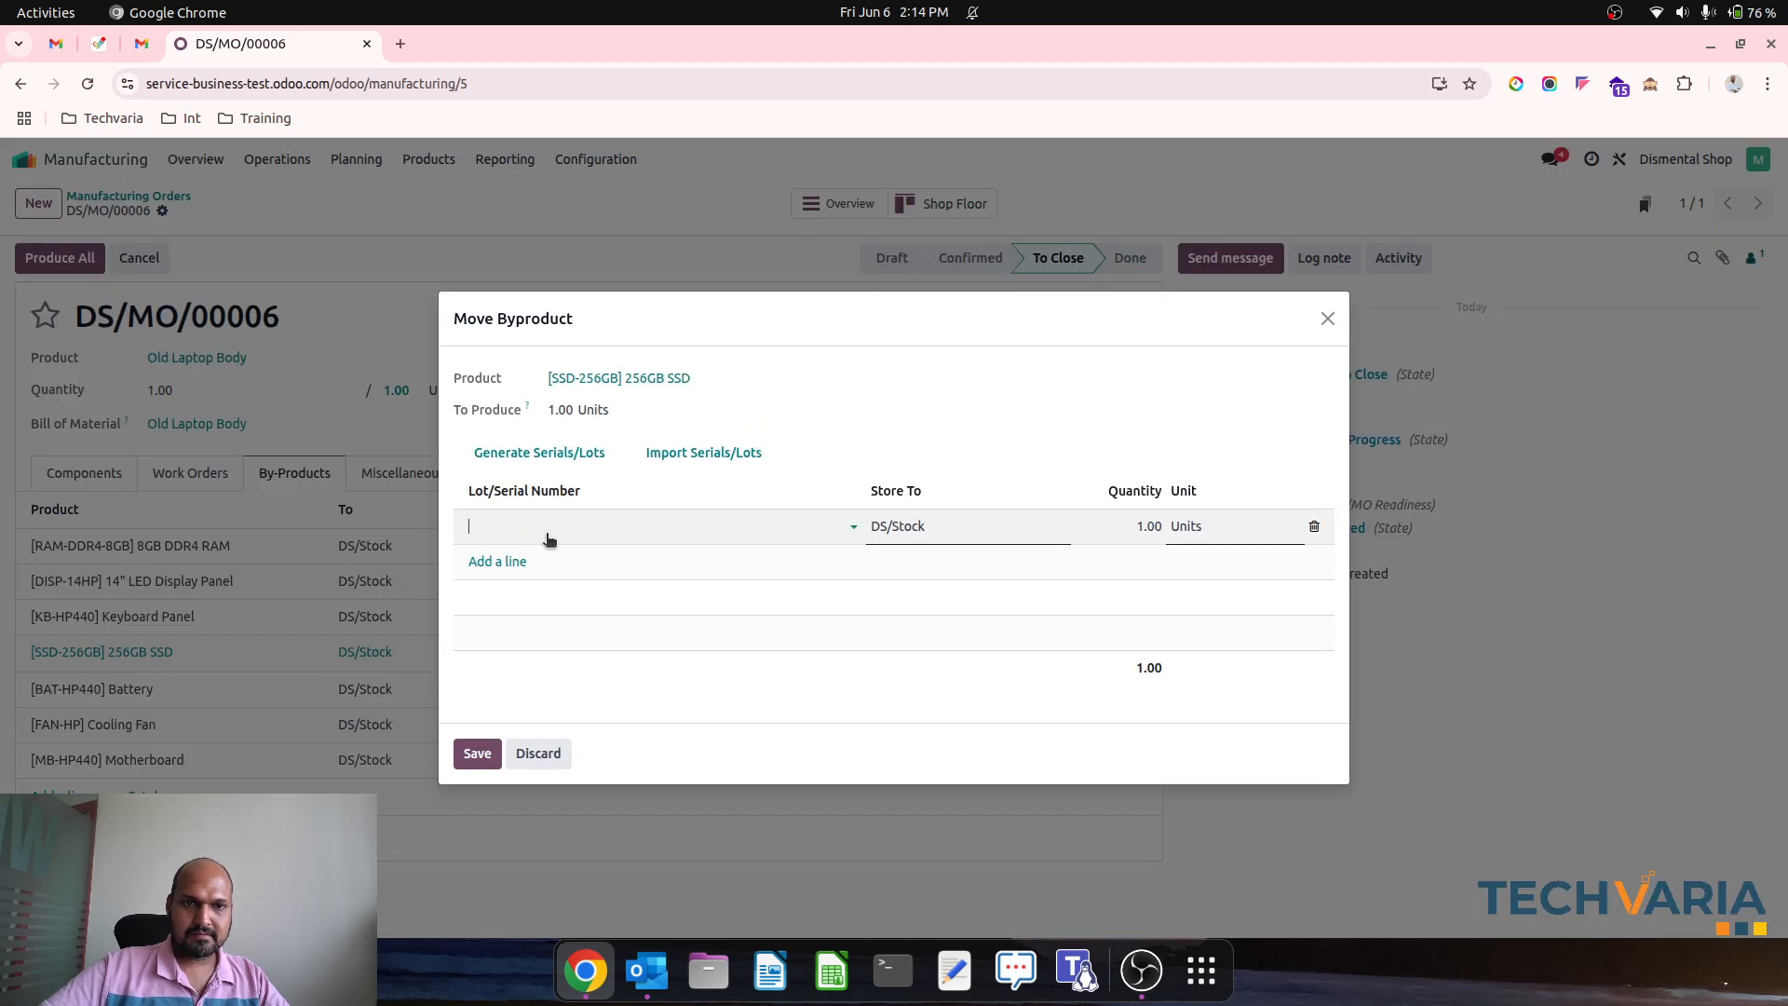
click(528, 557)
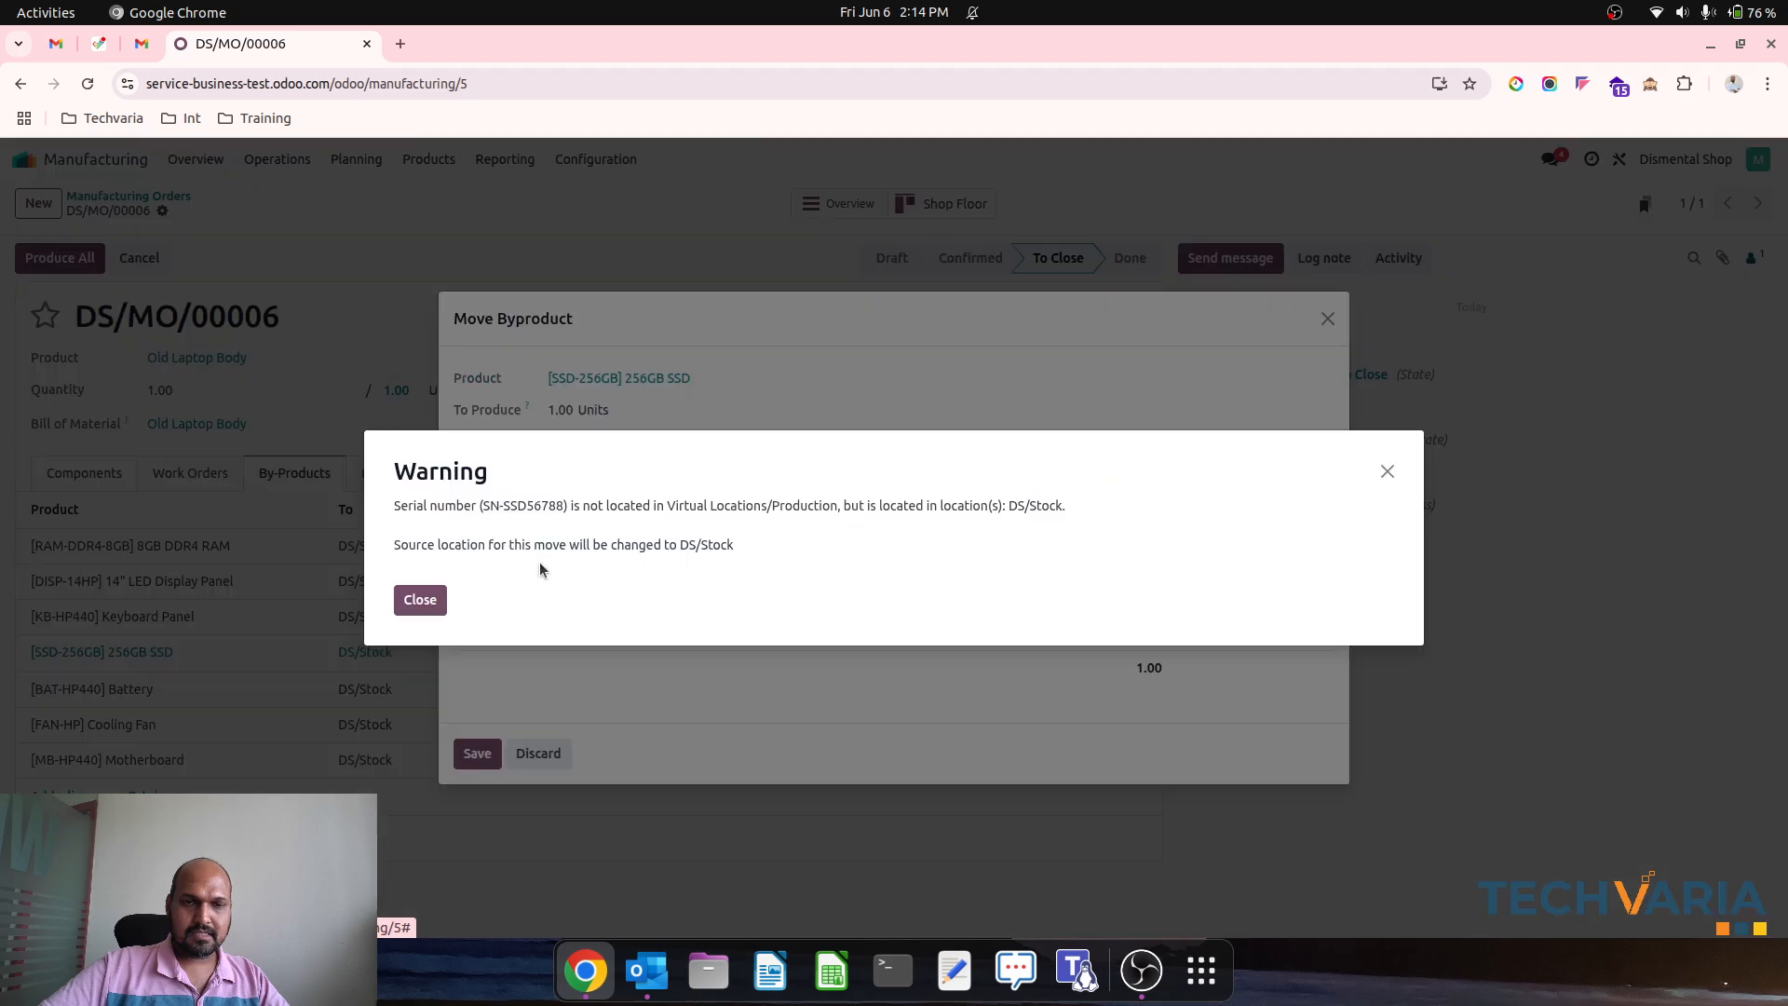
click(420, 599)
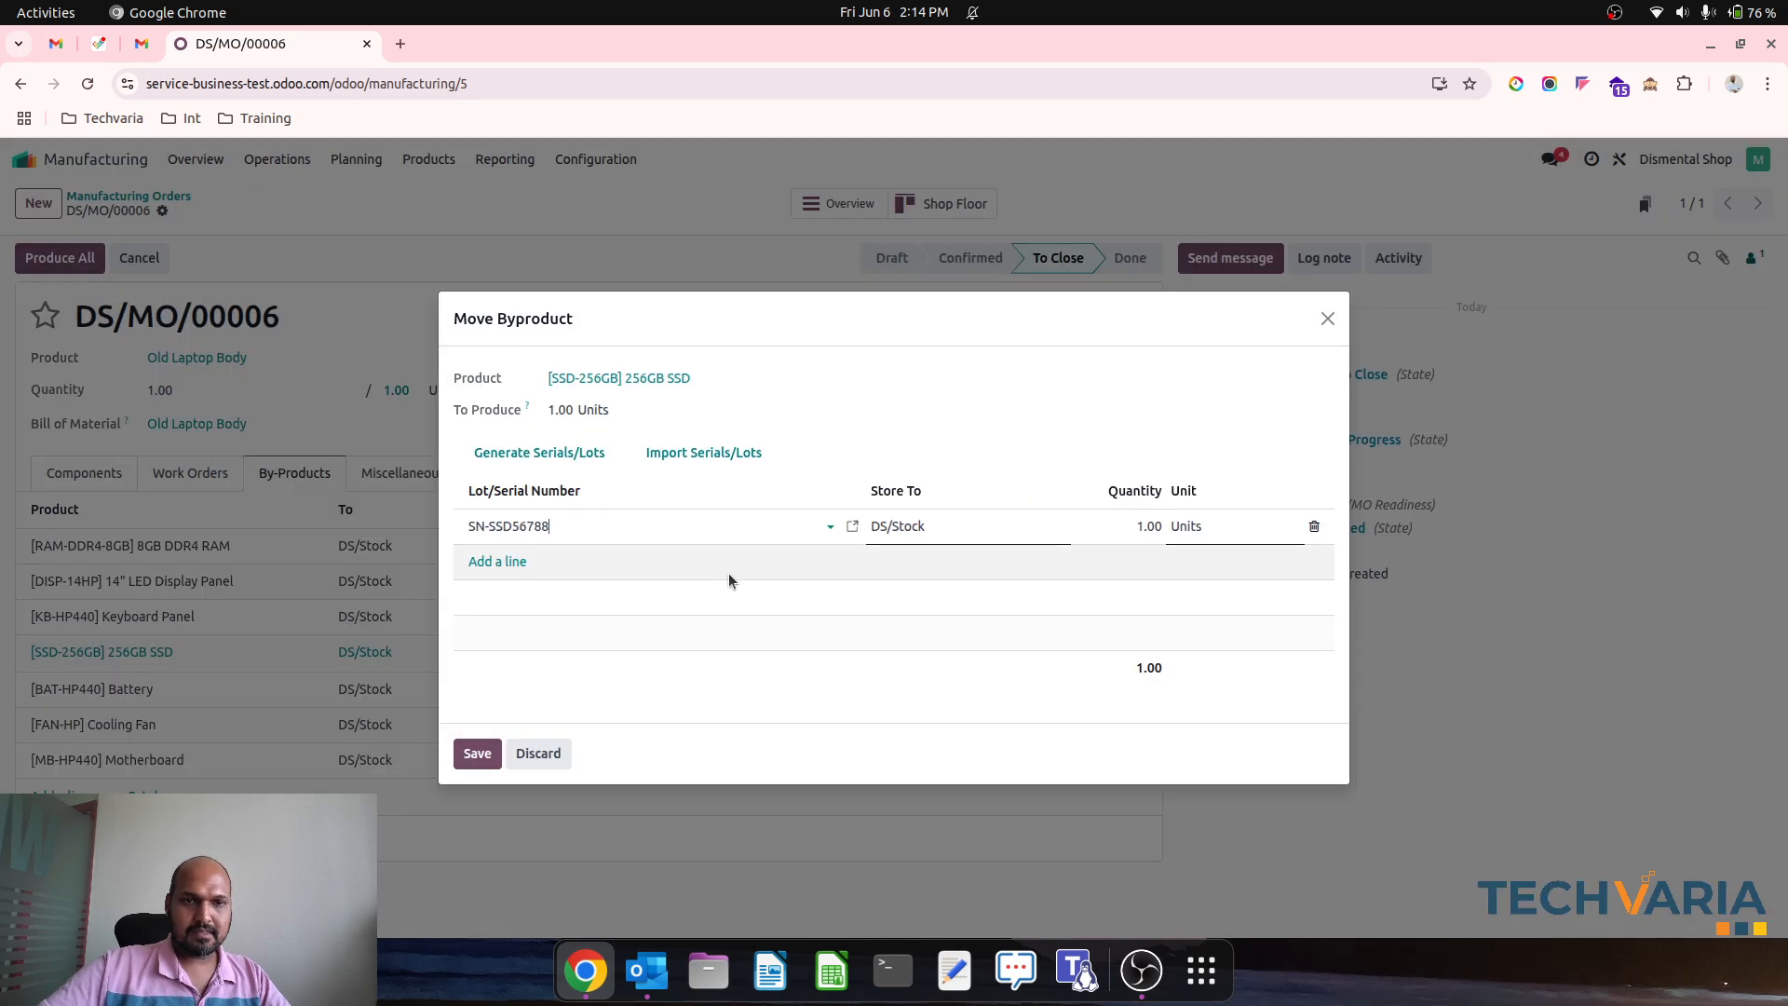
text(7)
click(619, 561)
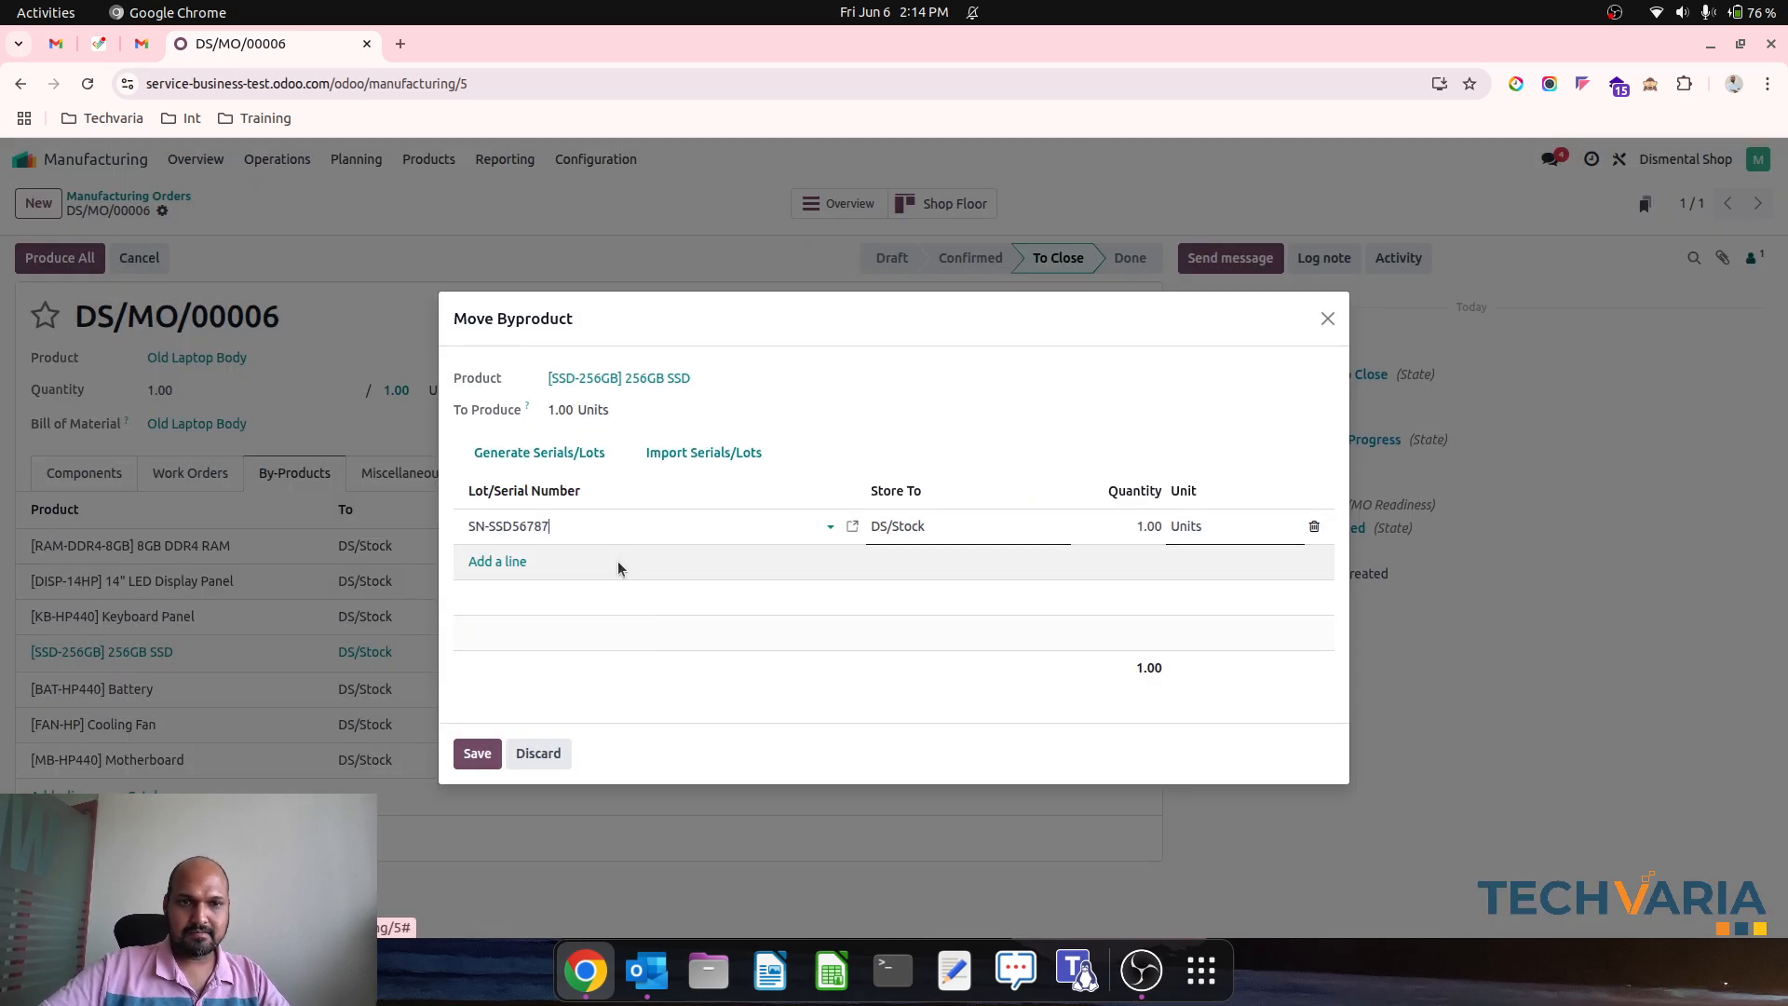
click(475, 754)
Check the order's components, produce the full quantity, and review the resulting product moves.
click(85, 475)
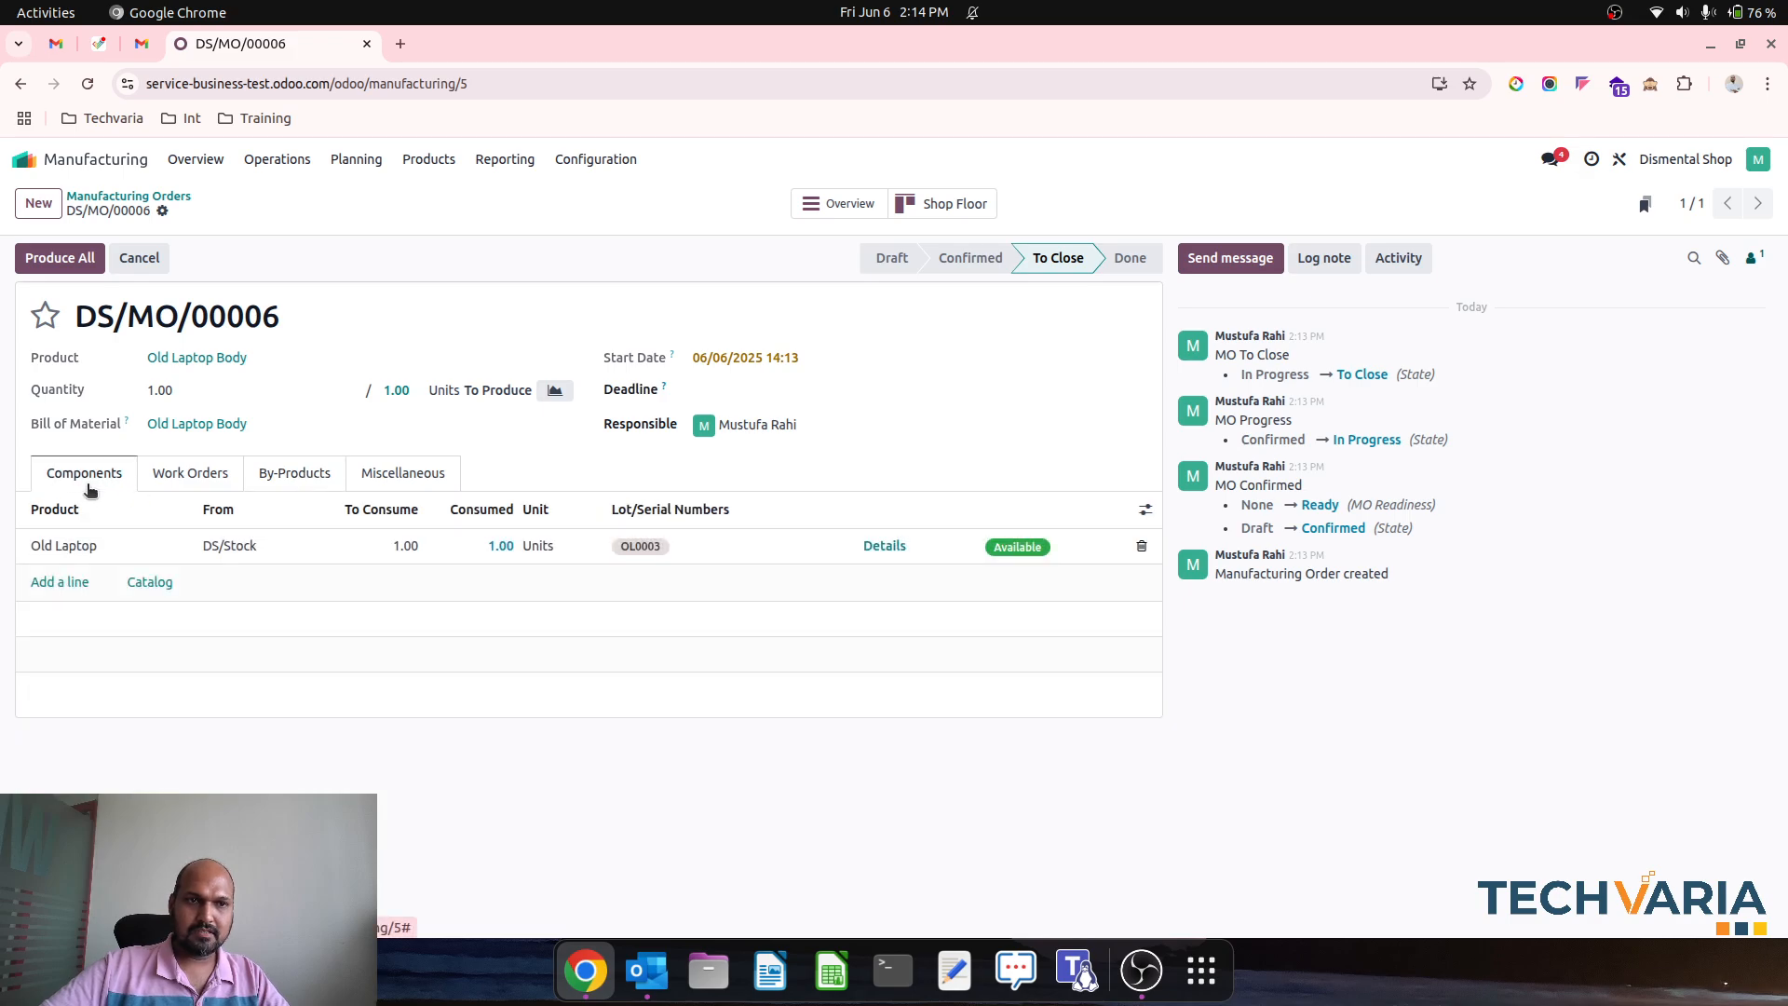
click(79, 260)
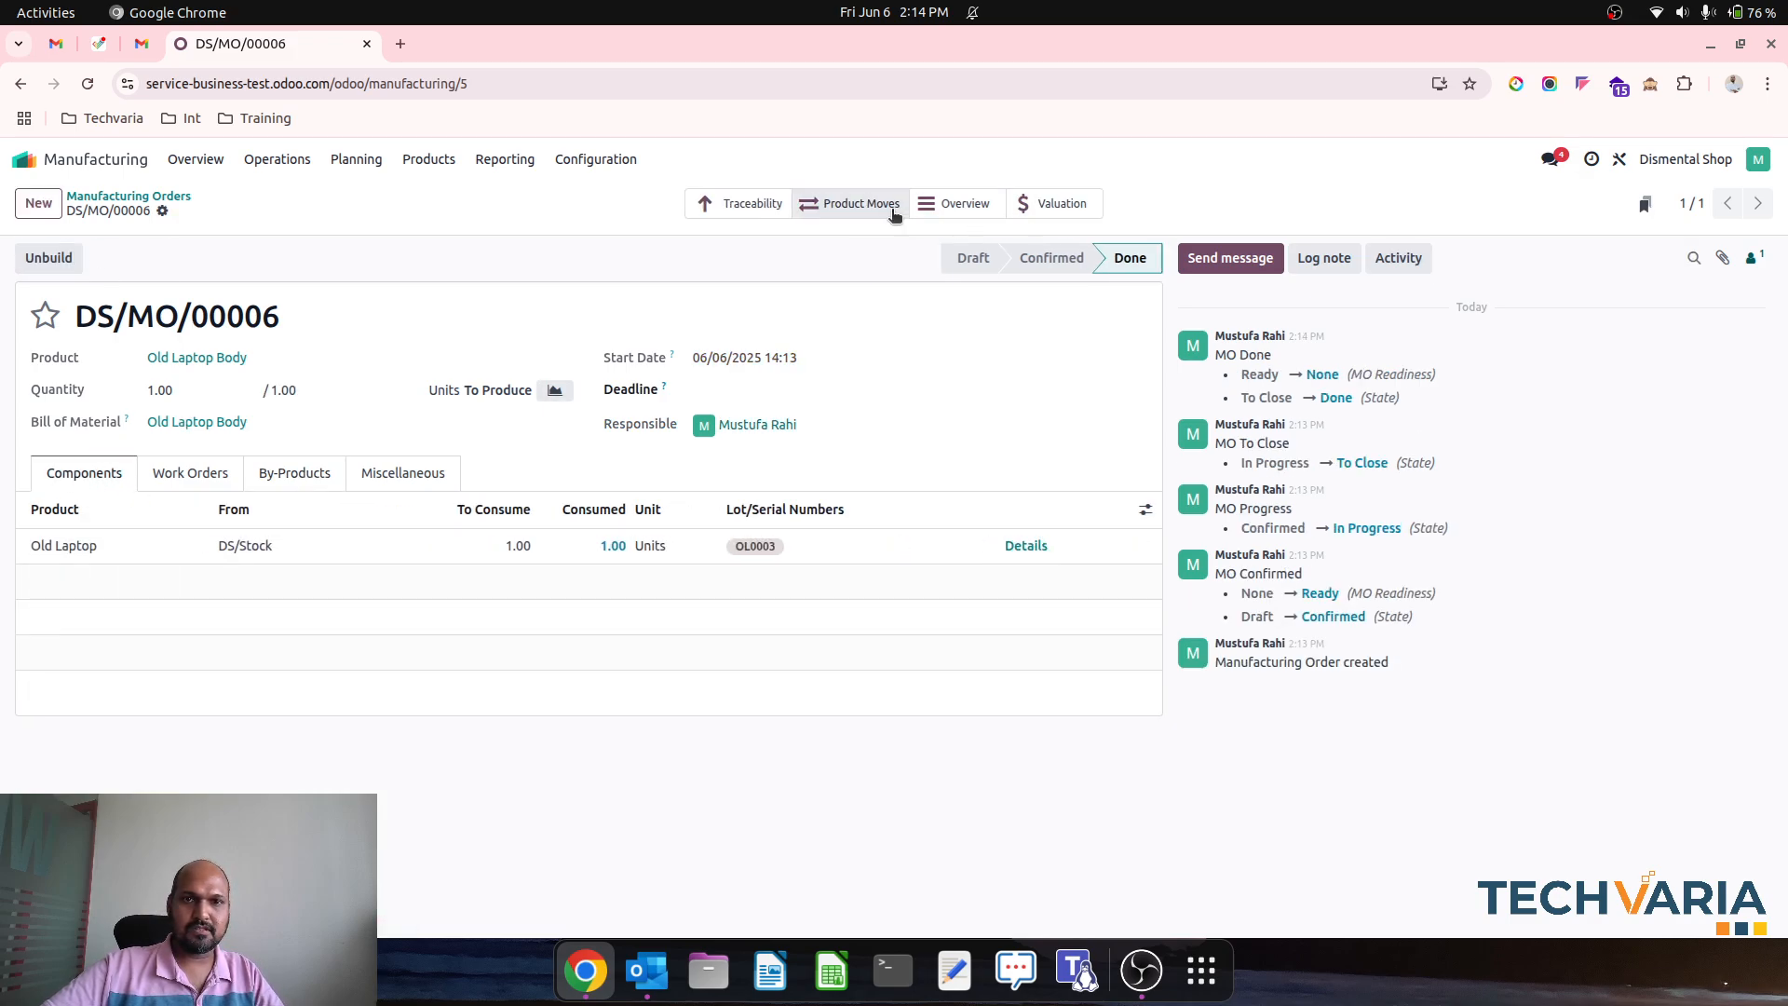
click(868, 202)
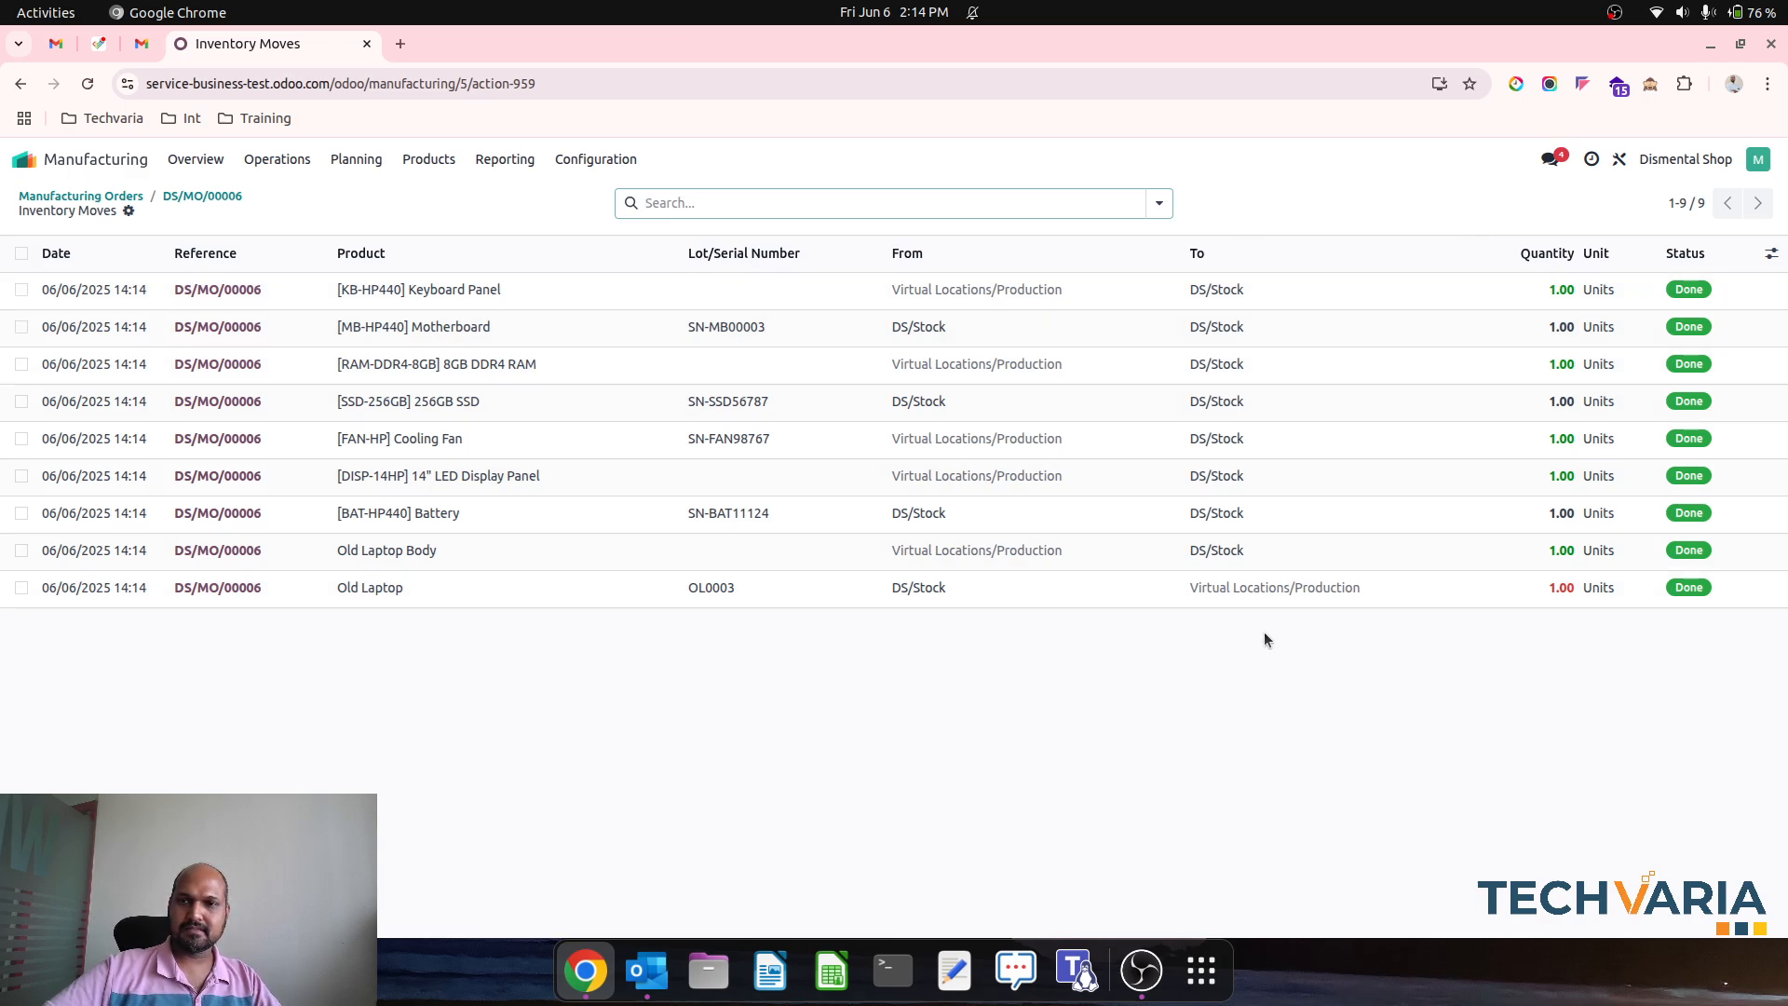
Review the costs and on-hand quantities of the laptop parts in the Inventory app's product list, then return to the app overview.
click(122, 196)
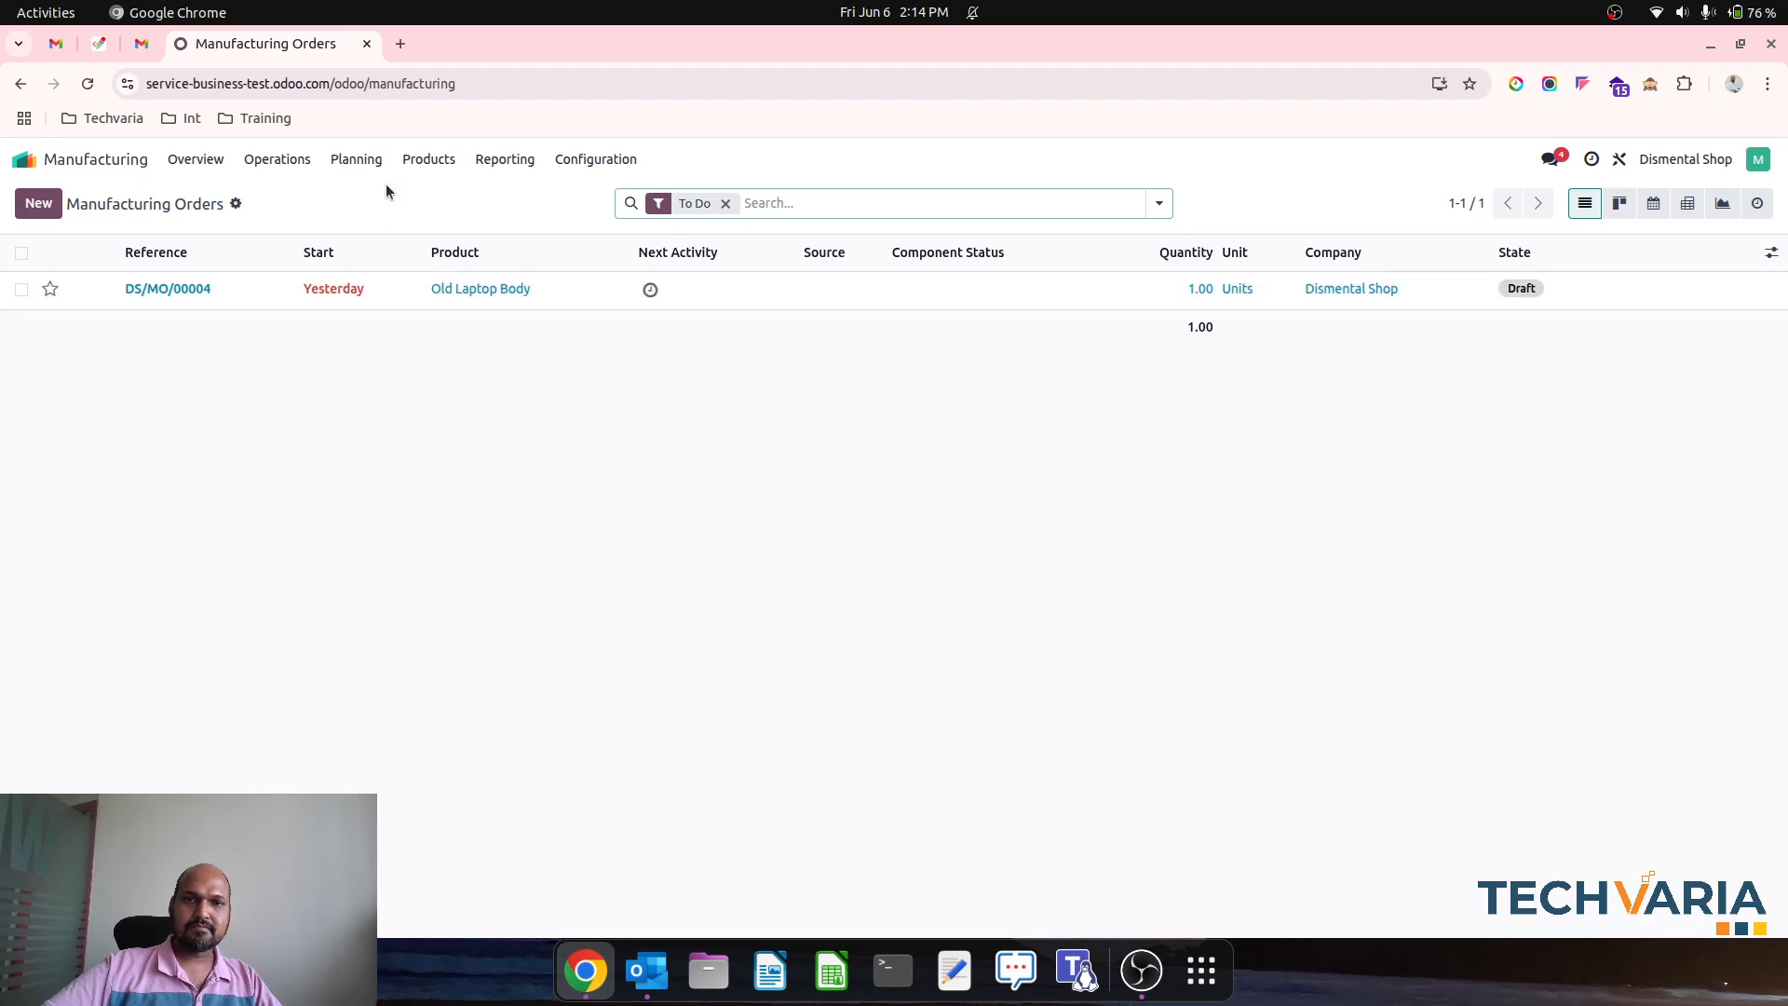
click(23, 159)
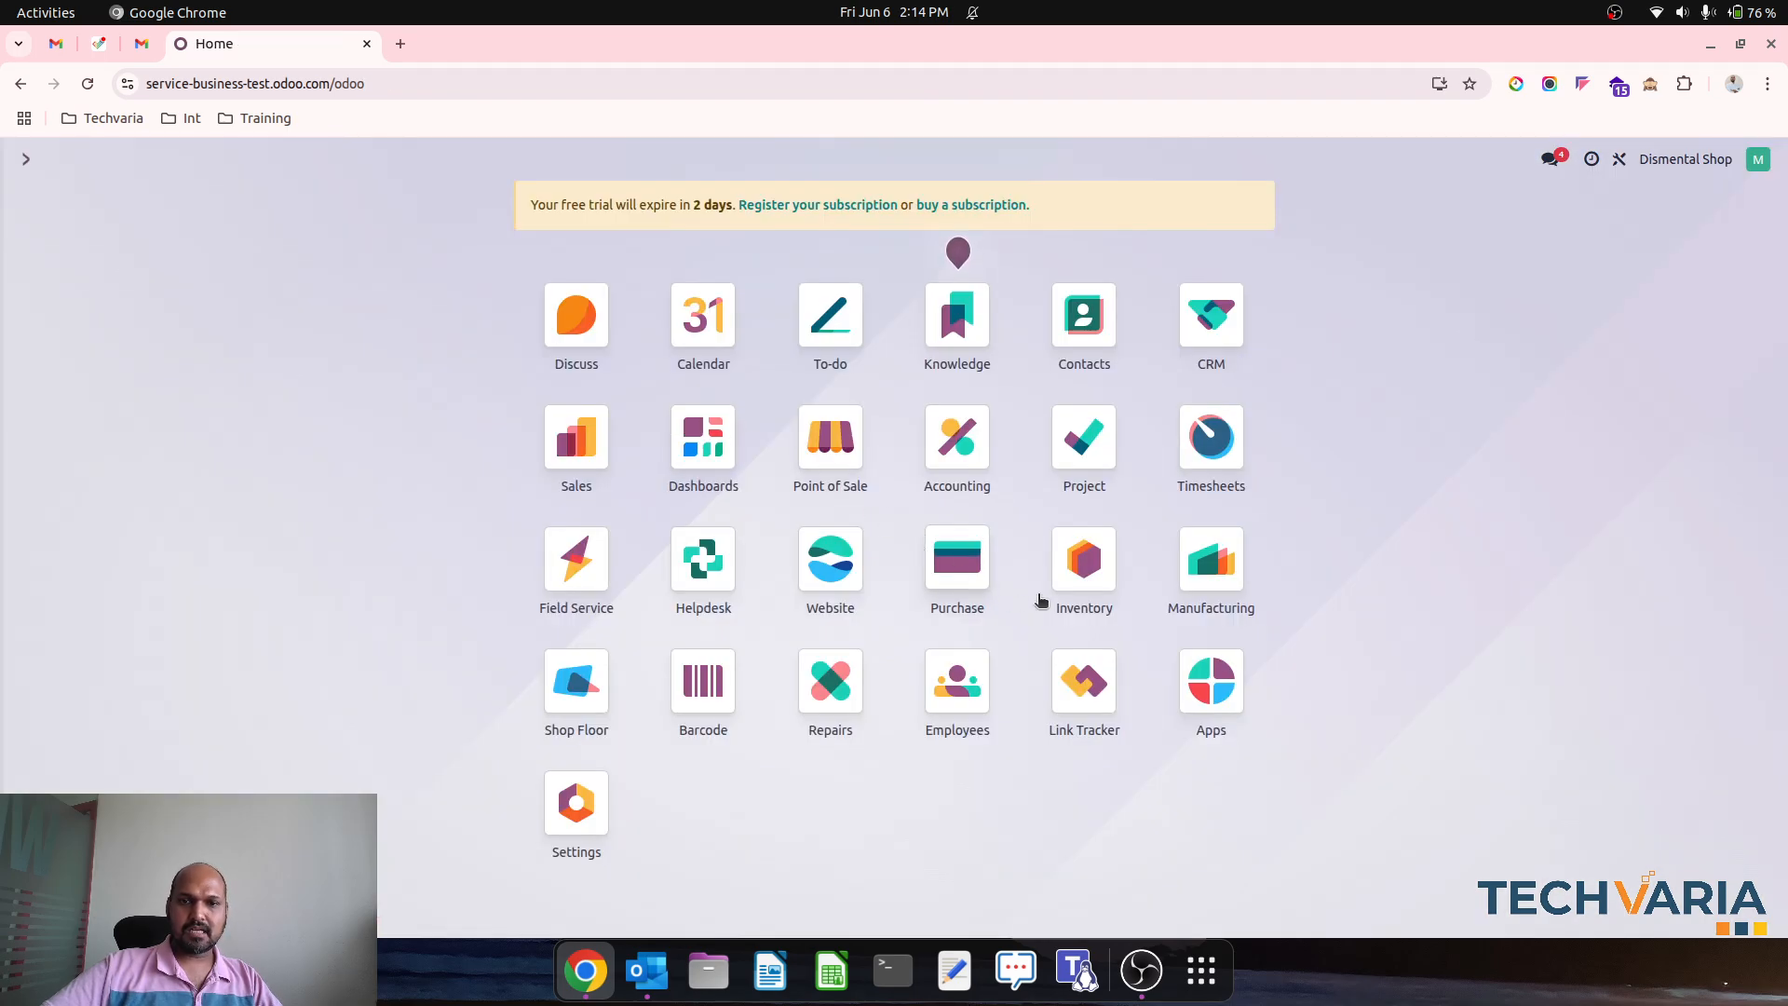
click(1080, 569)
click(327, 162)
click(333, 194)
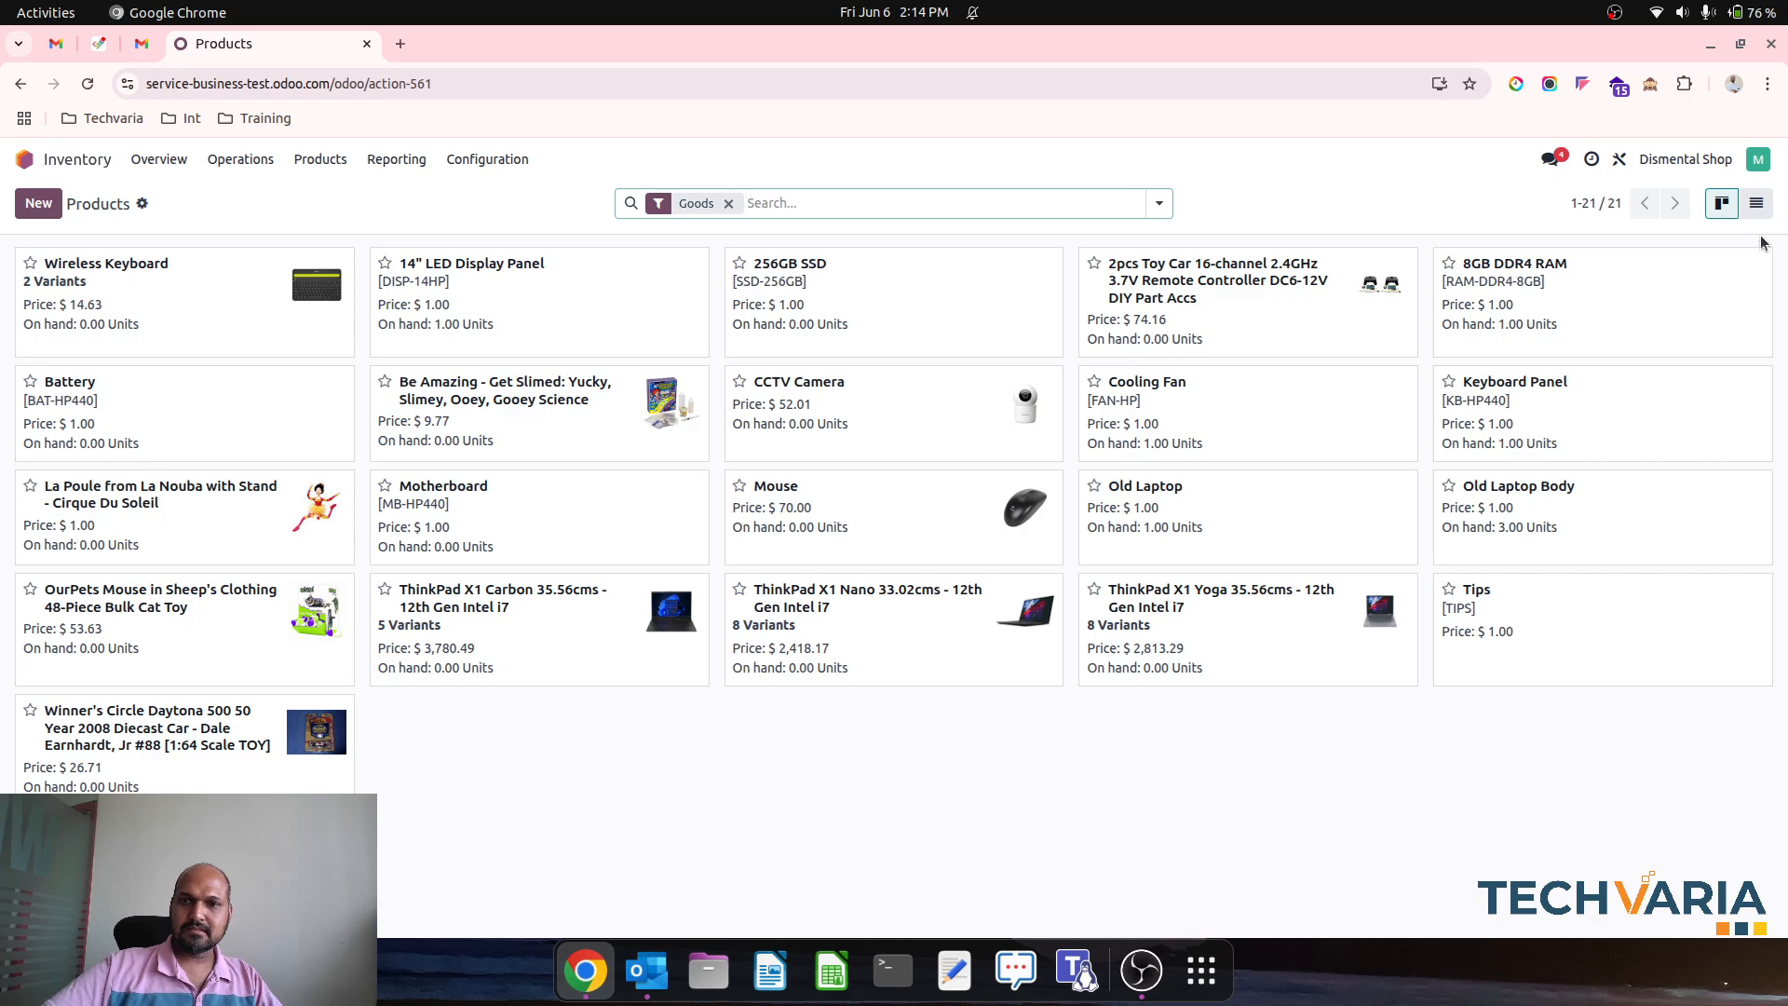
click(1756, 203)
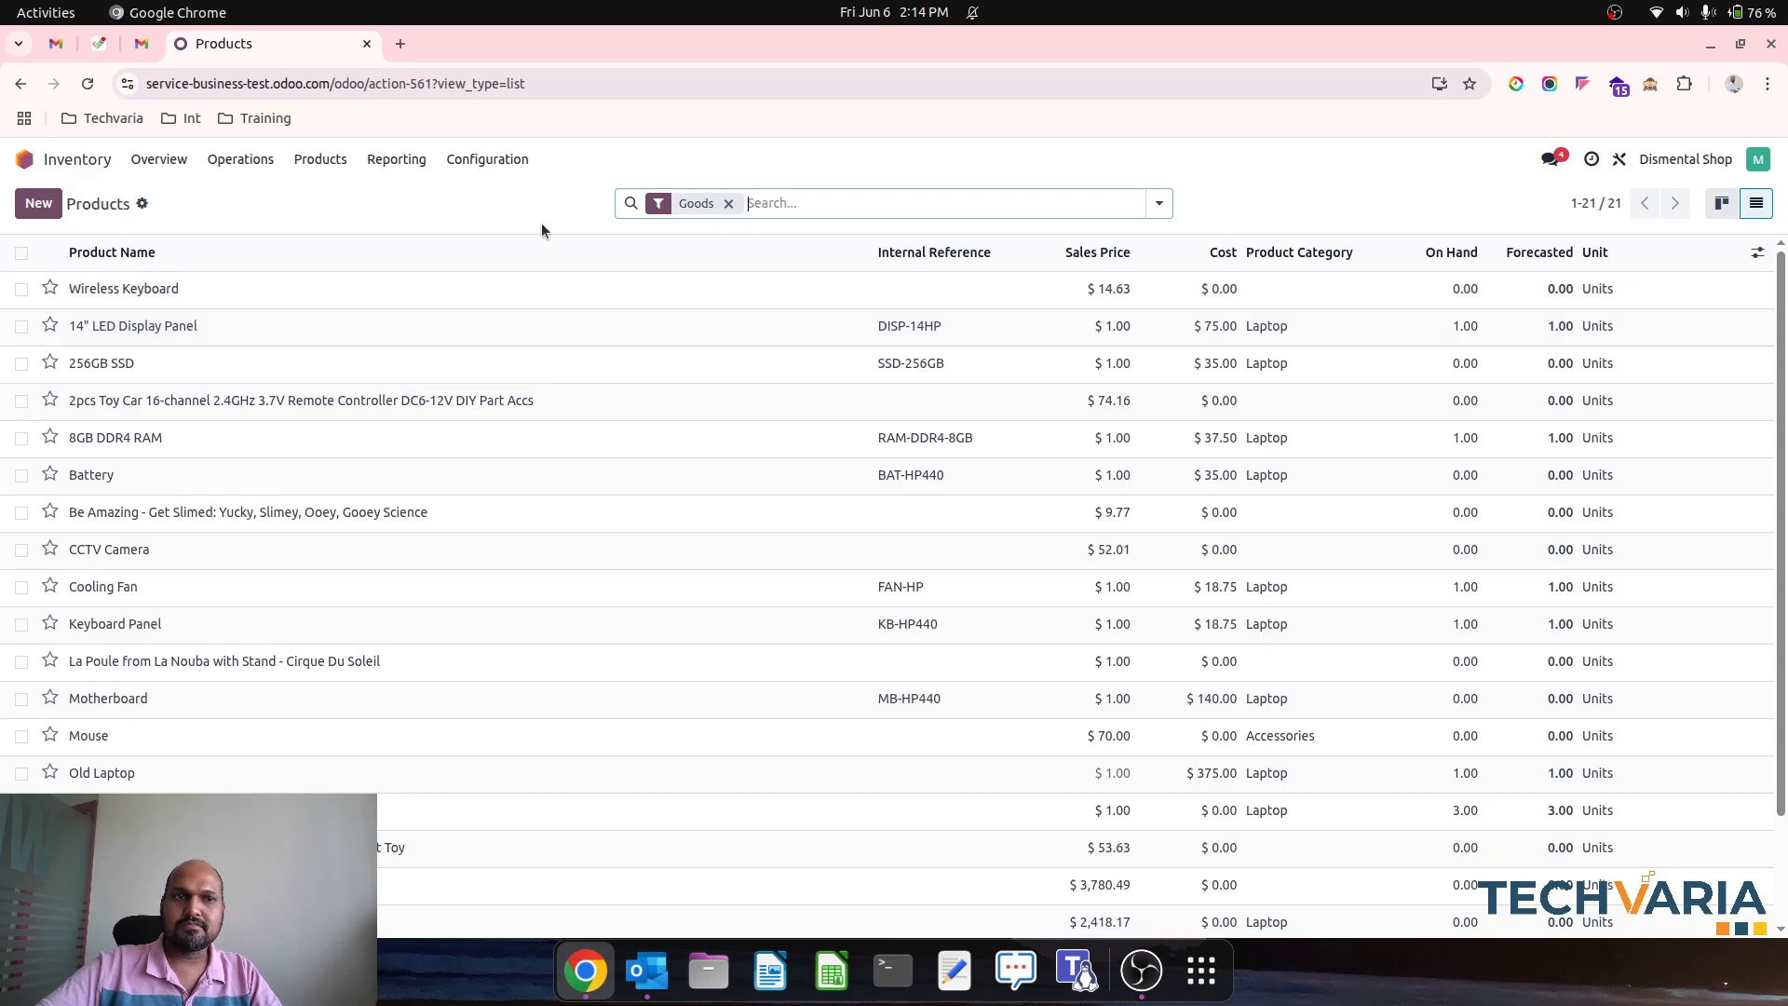
click(25, 159)
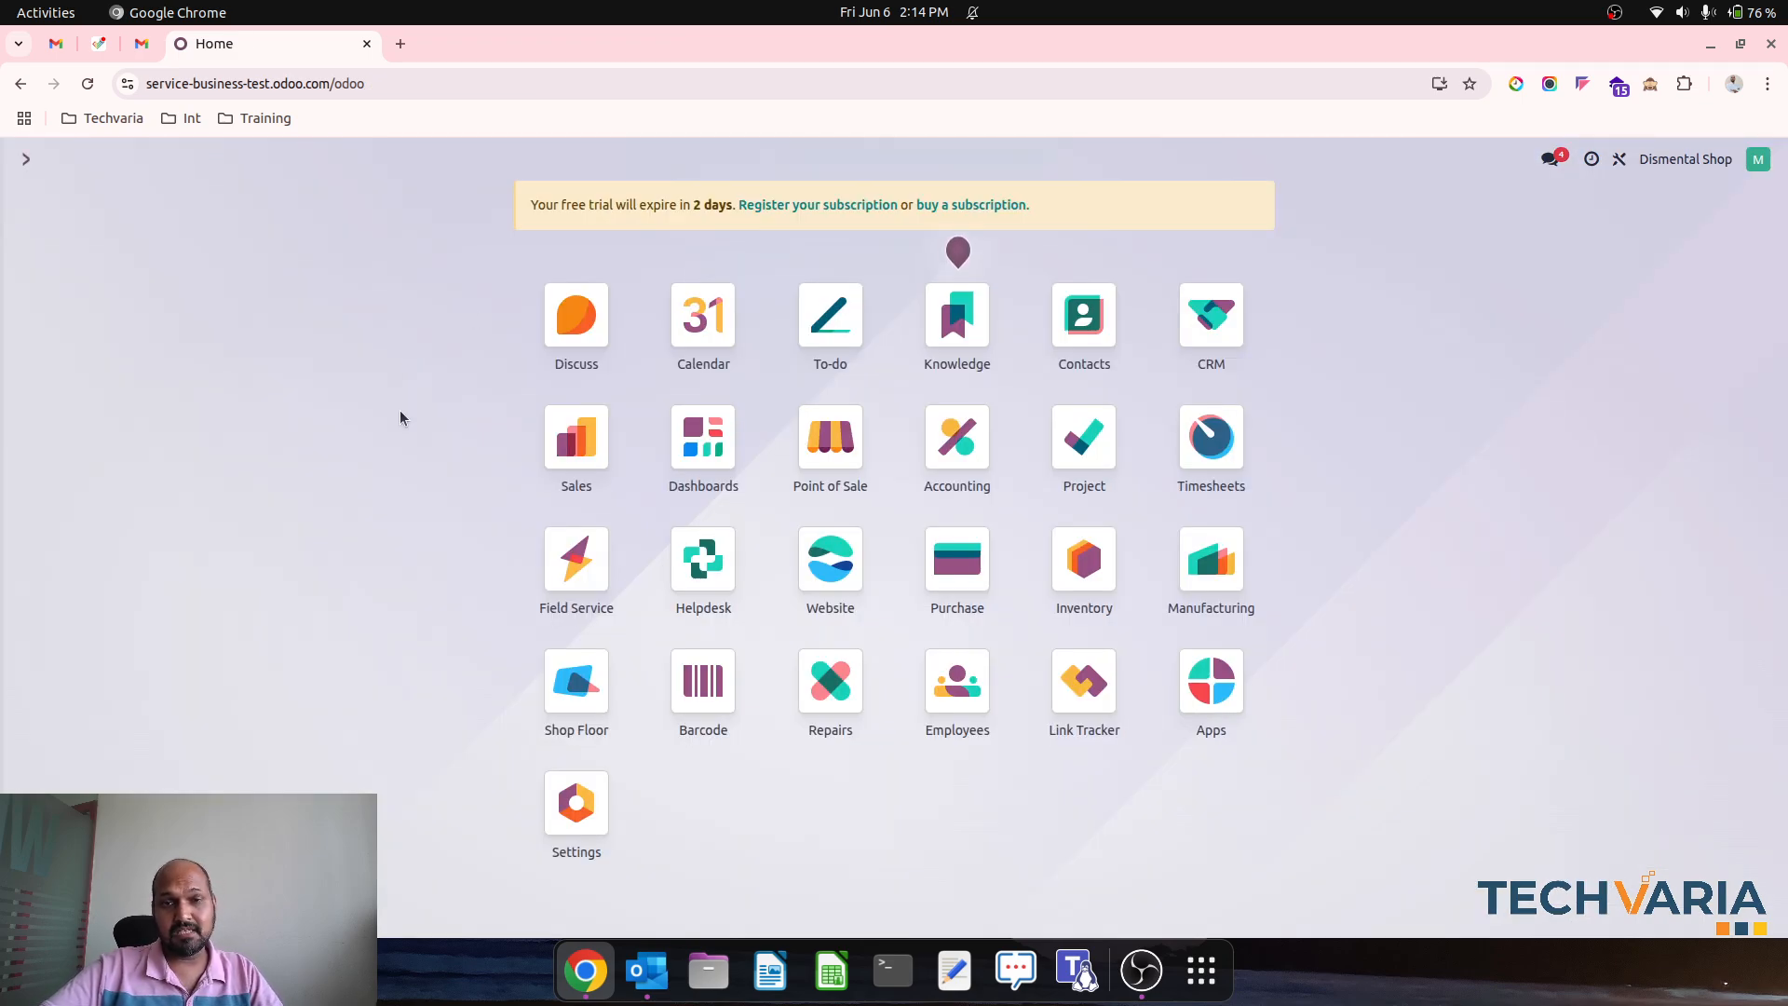